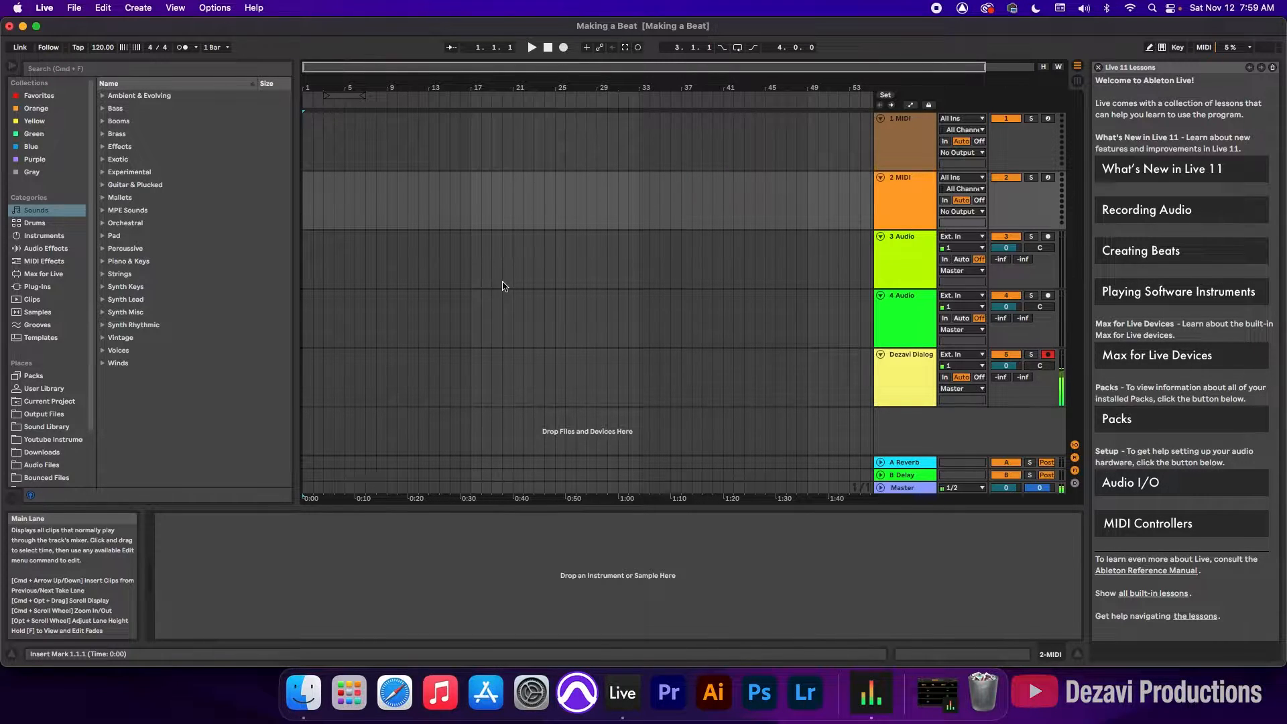
Step: Switch to Session View and set the song tempo to 90 BPM
{"action": "key", "text": "Tab"}
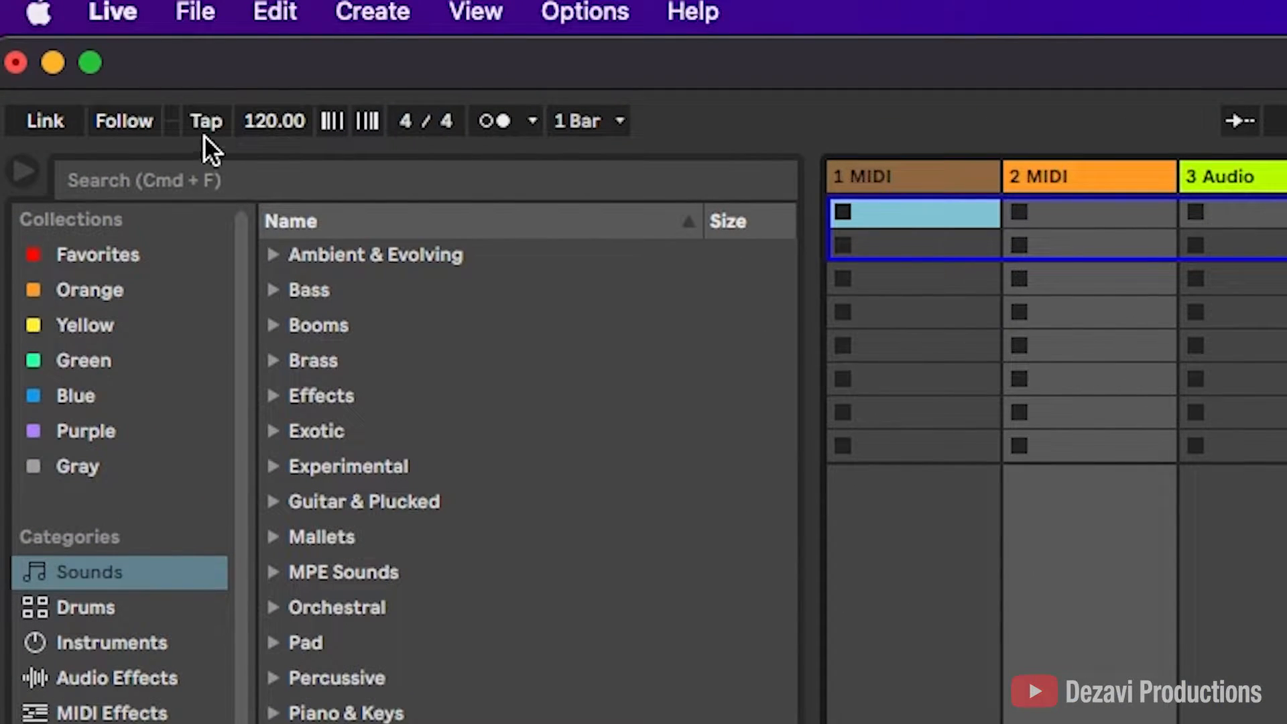
{"action": "left_click", "coordinate": [262, 121]}
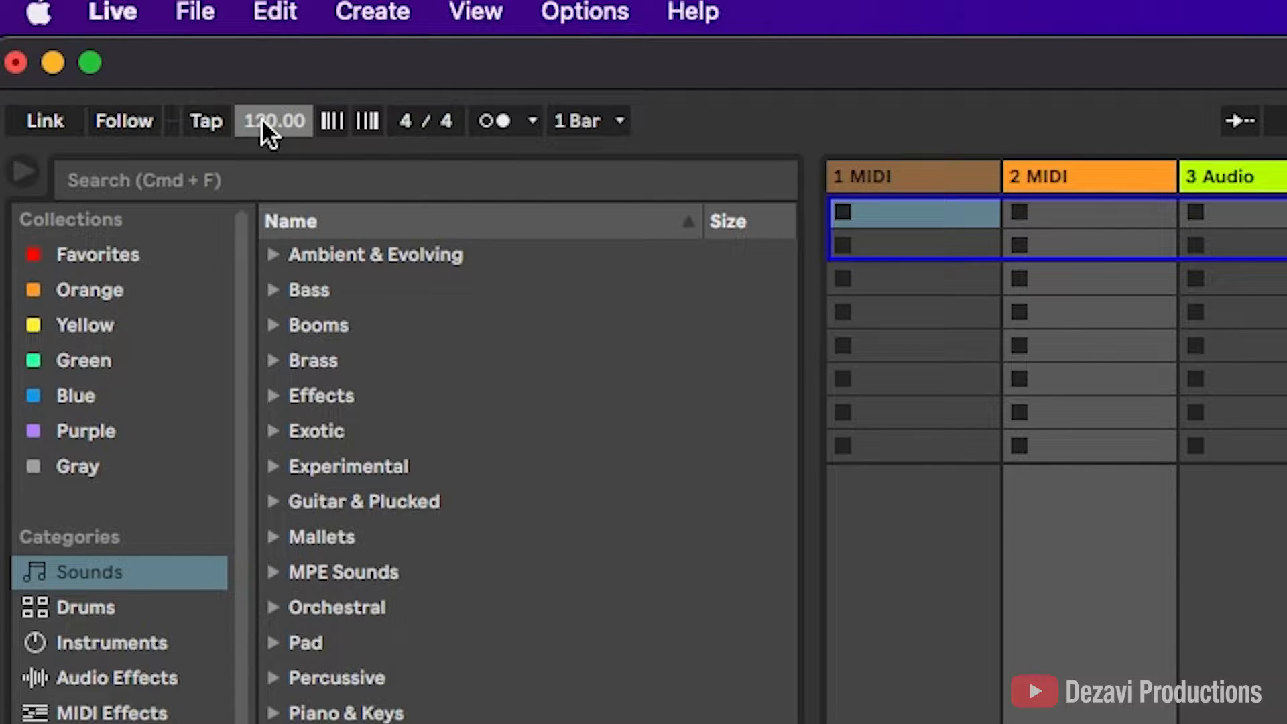
{"action": "type", "text": "90"}
Step: Turn on the metronome and review its count-in, sound and rhythm options
{"action": "left_click", "coordinate": [489, 116]}
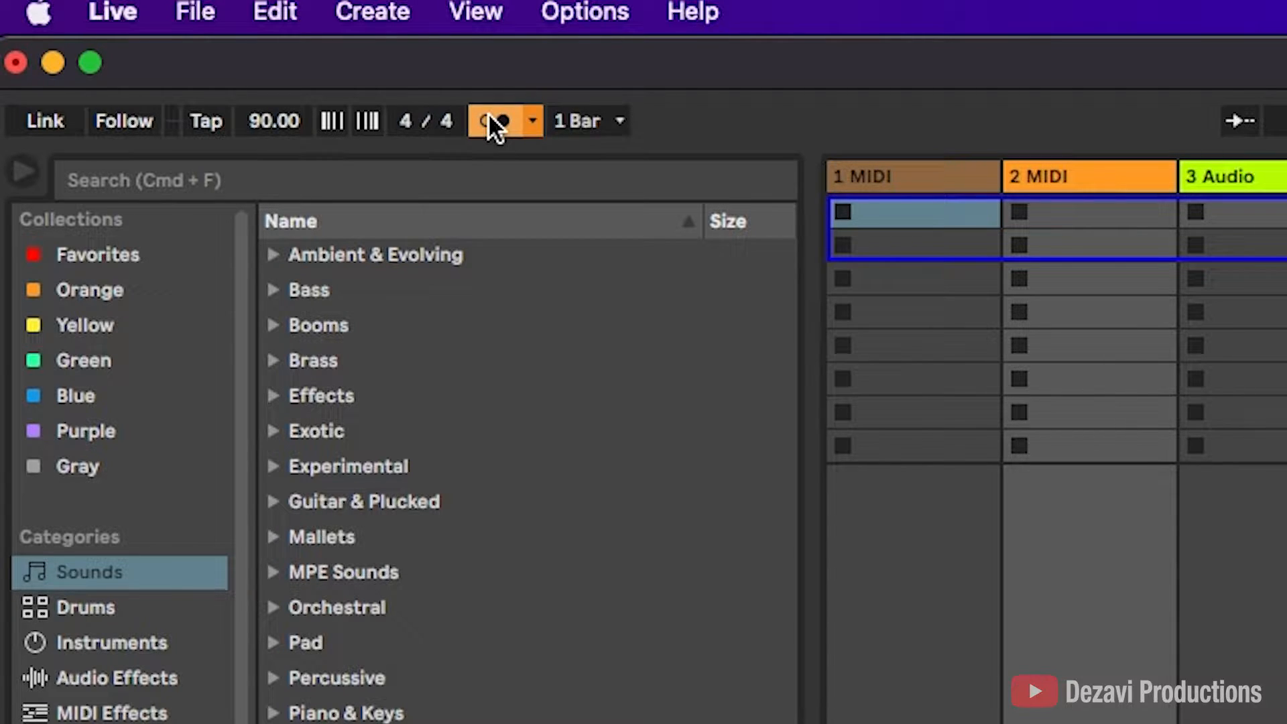
{"action": "left_click", "coordinate": [533, 120]}
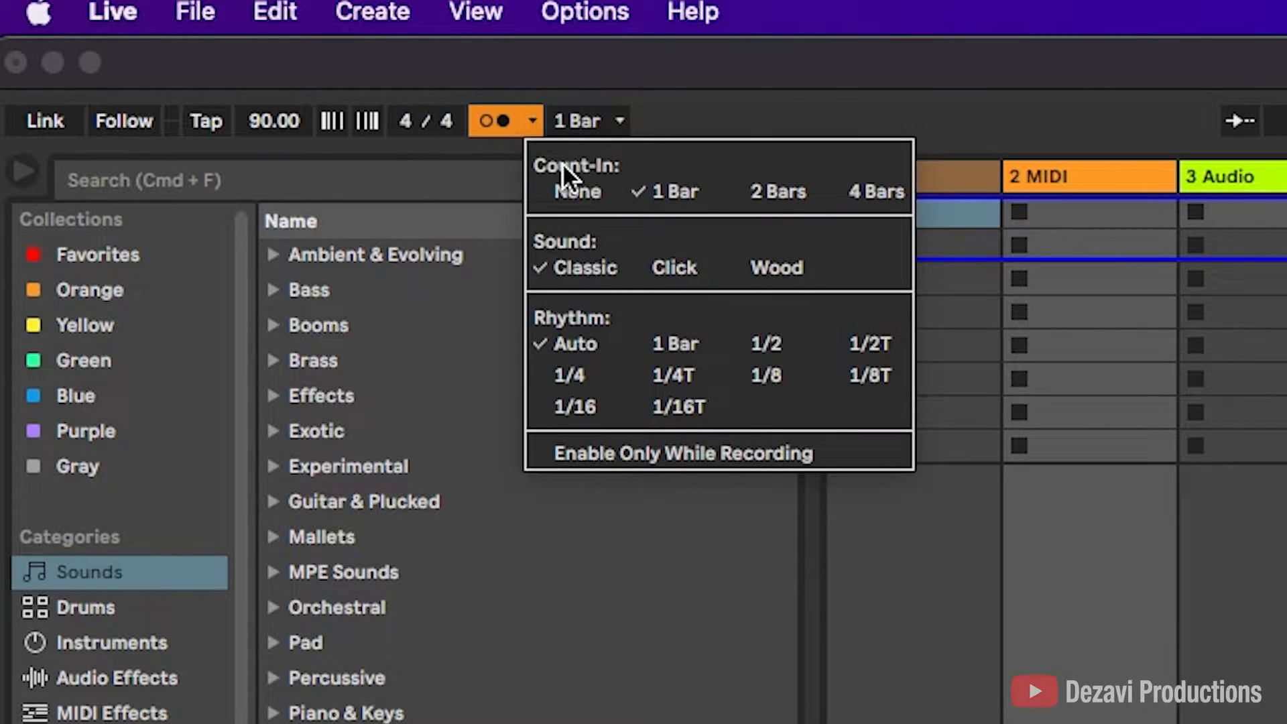
{"action": "left_click", "coordinate": [527, 124]}
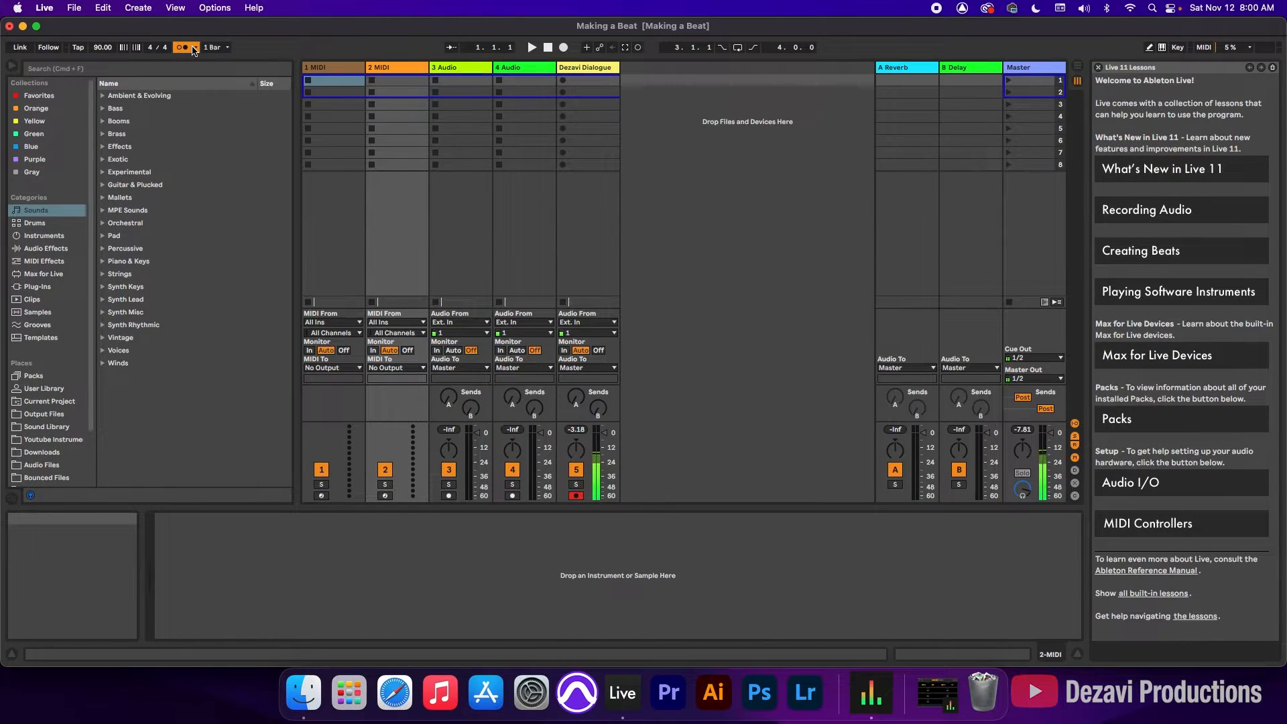
Step: Play the metronome click and adjust the Preview/Cue Volume on the Master track
{"action": "key", "text": "space"}
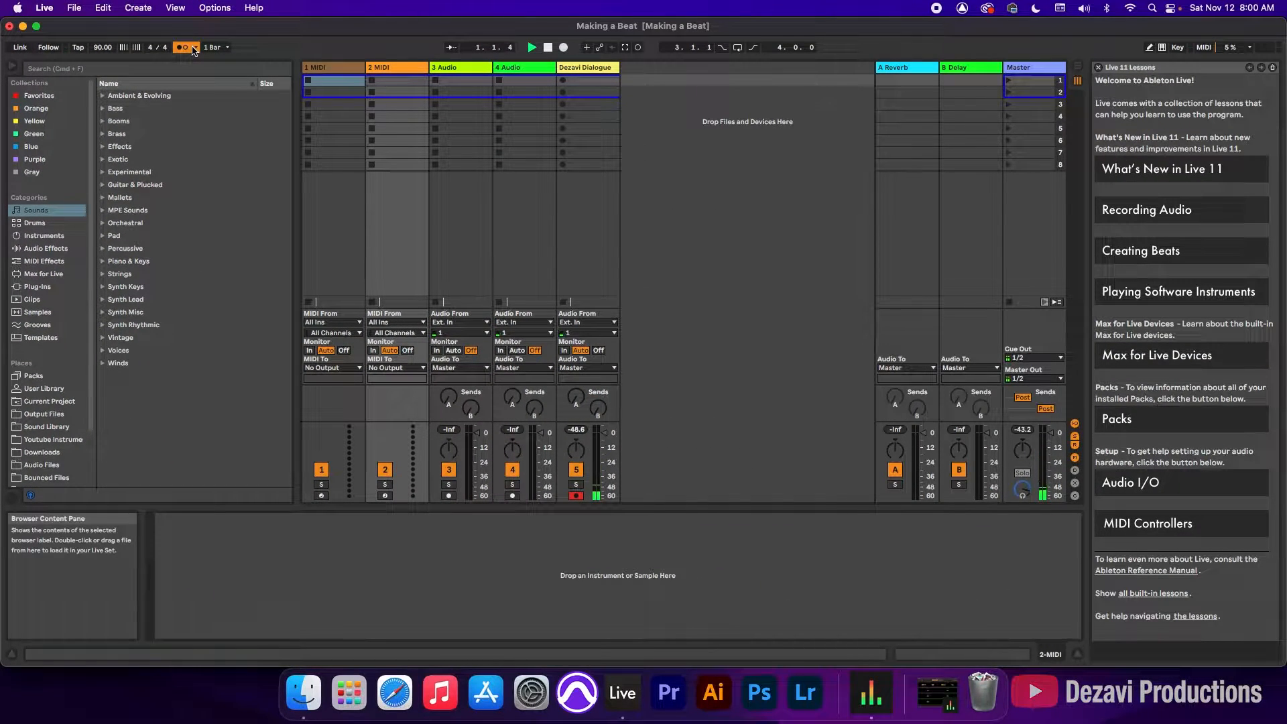
{"action": "key", "text": "space"}
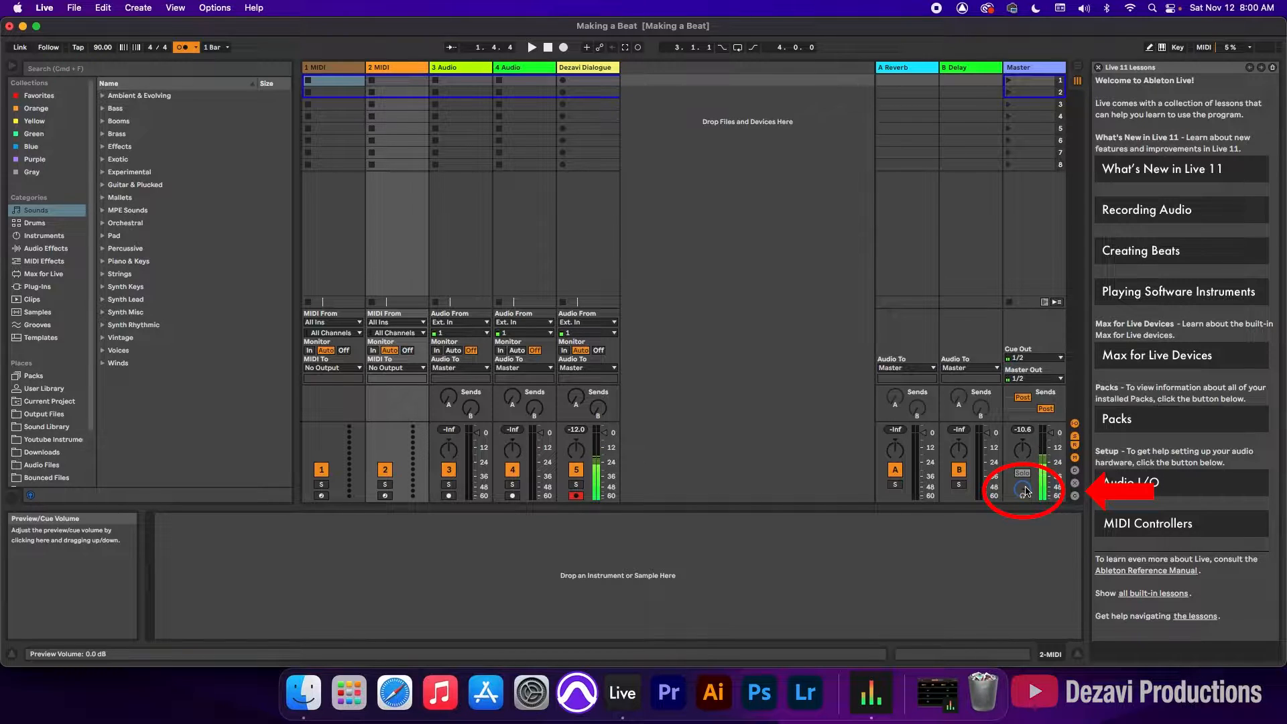
{"action": "left_click_drag", "start_coordinate": [1024, 490], "coordinate": [1026, 487]}
{"action": "key", "text": "space"}
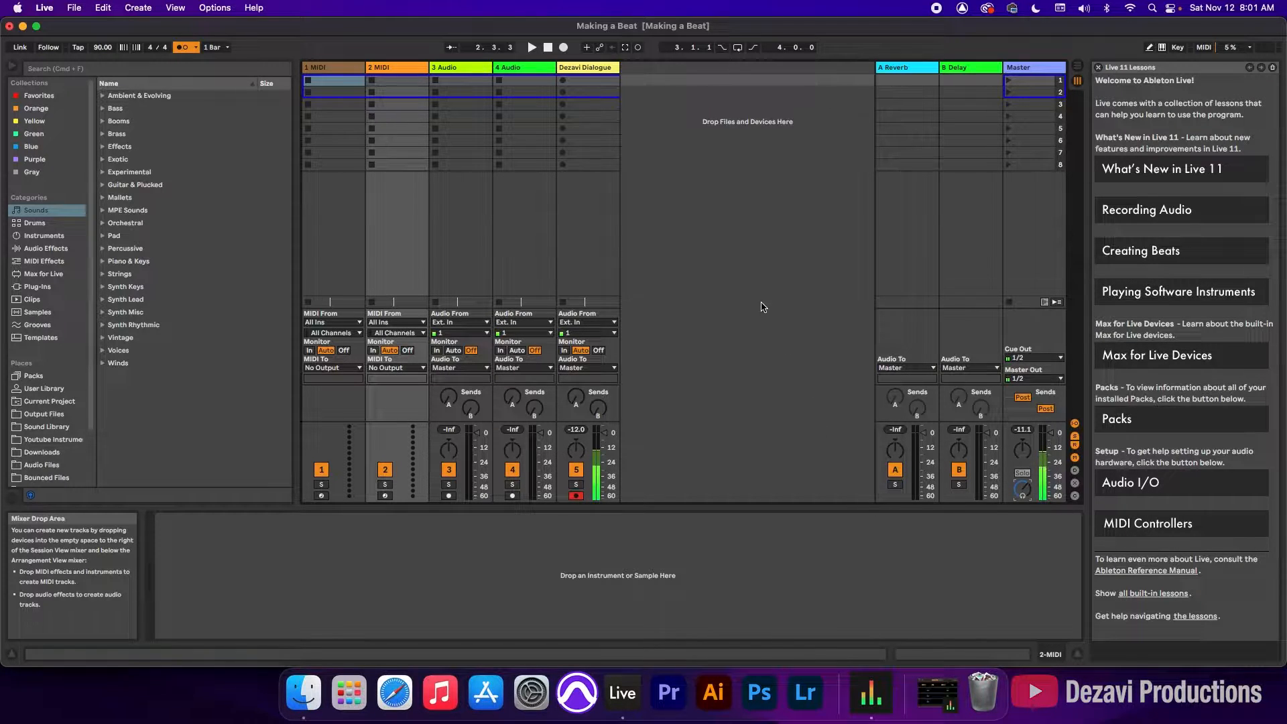
Step: Load the Addictive Keys VST plug-in onto the 1 MIDI track
{"action": "left_click", "coordinate": [331, 67]}
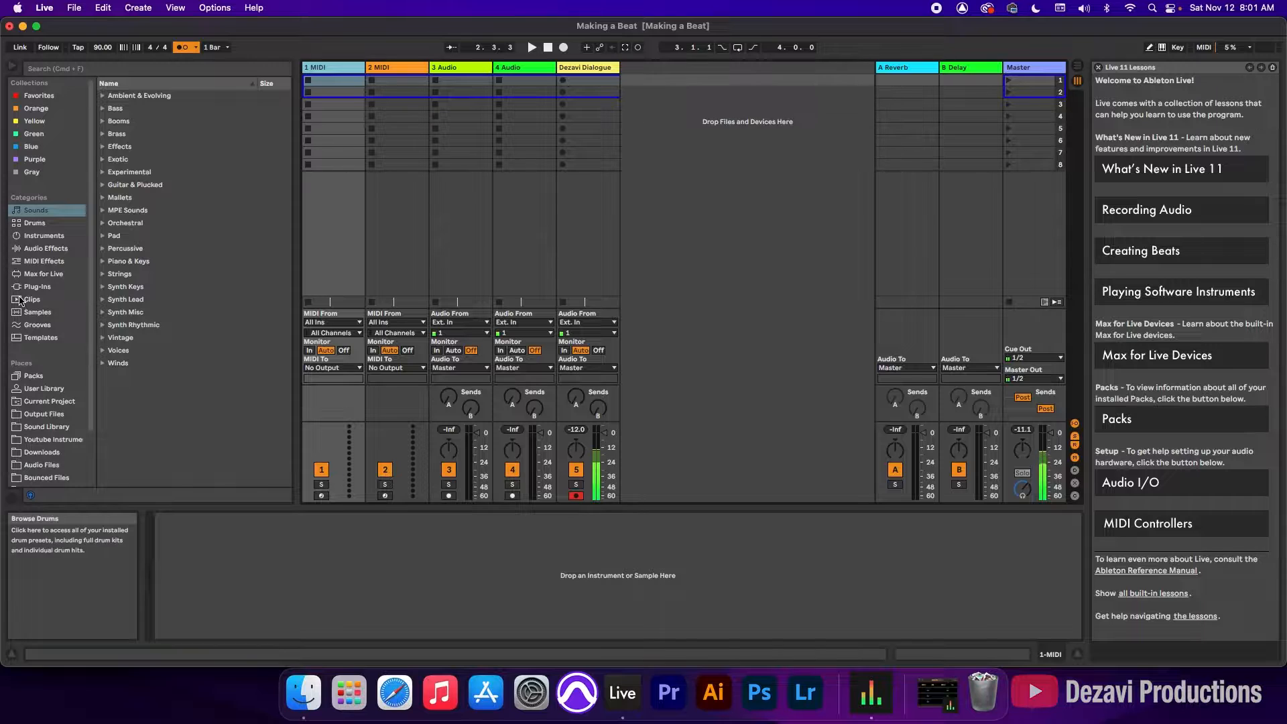
{"action": "left_click", "coordinate": [31, 287]}
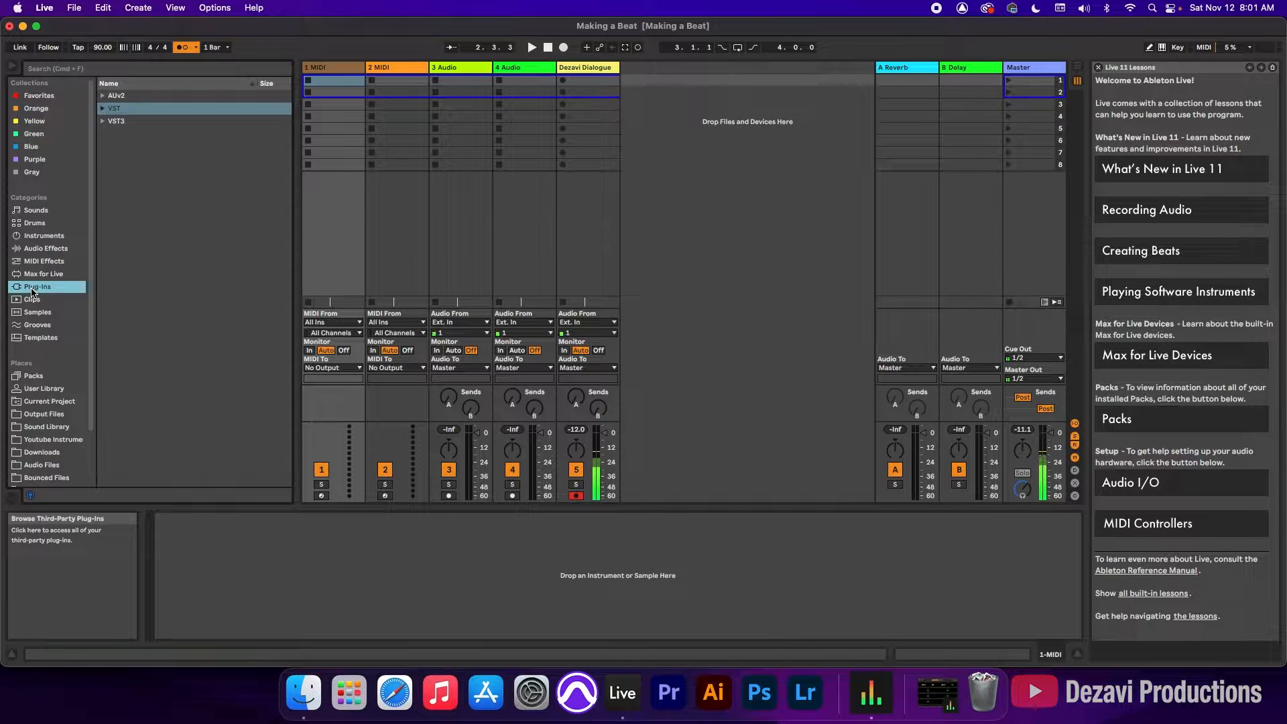
{"action": "left_click", "coordinate": [104, 109]}
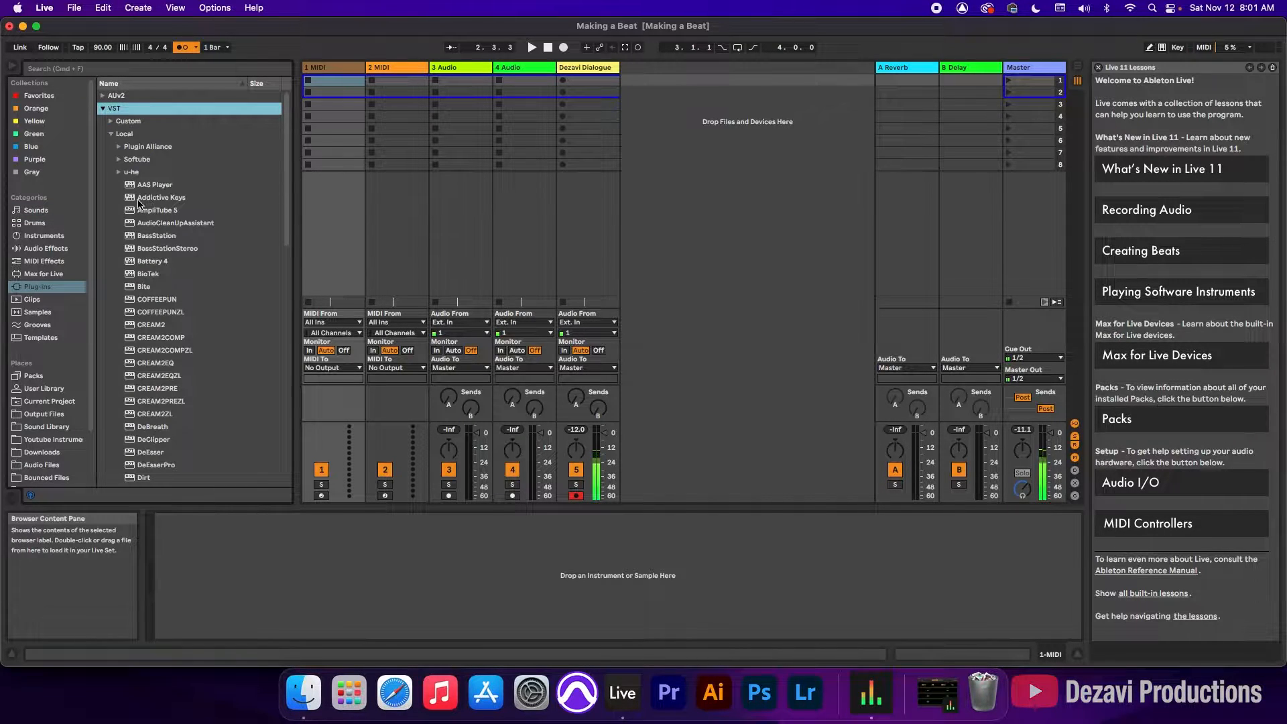
{"action": "left_click_drag", "start_coordinate": [137, 202], "coordinate": [403, 560]}
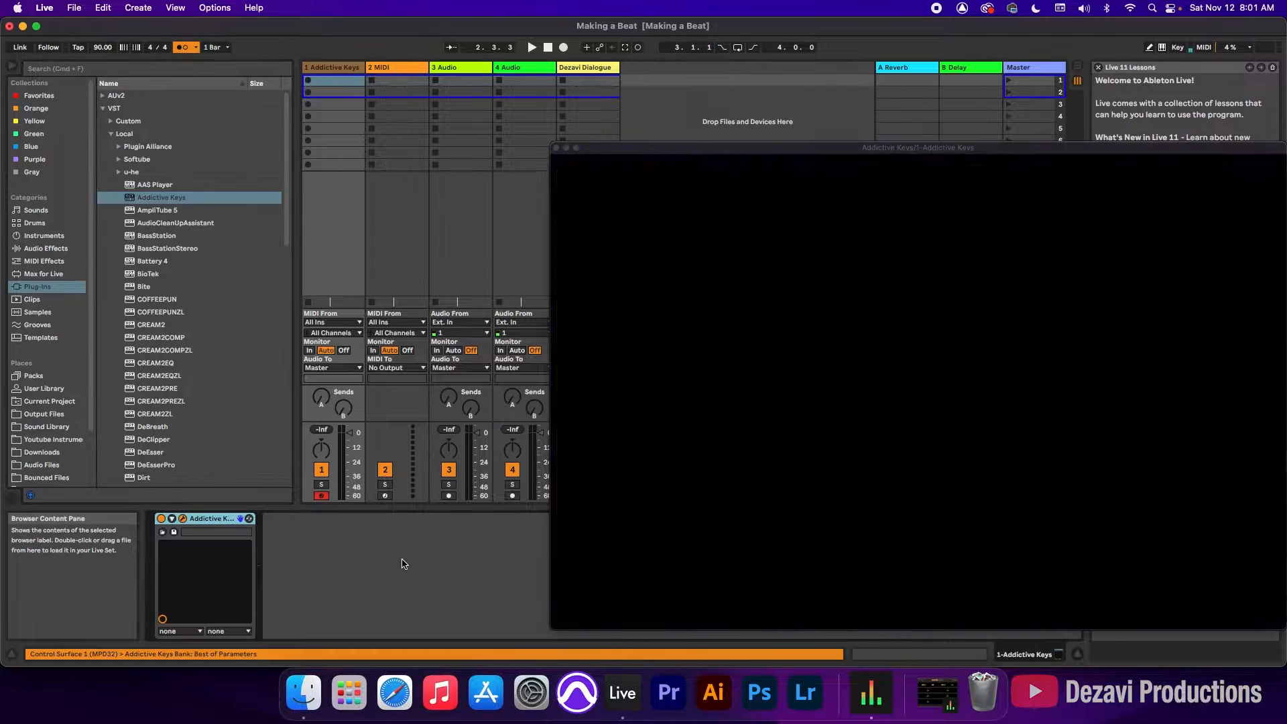
Step: Hide and reopen the Addictive Keys window, choose the Studio Grand Jazzish preset, and reposition the window to uncover the first tracks
{"action": "key", "text": "alt+super+p"}
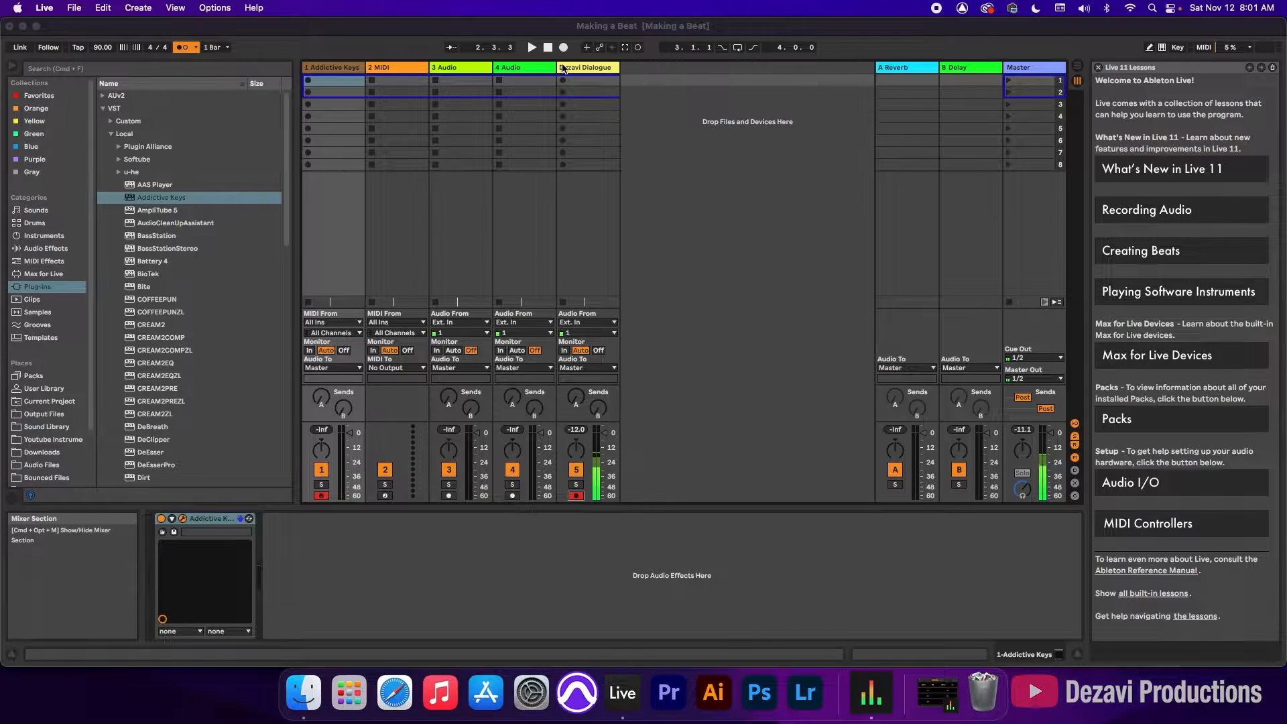
{"action": "left_click", "coordinate": [183, 519]}
{"action": "left_click_drag", "start_coordinate": [845, 171], "coordinate": [640, 72]}
{"action": "left_click", "coordinate": [601, 478]}
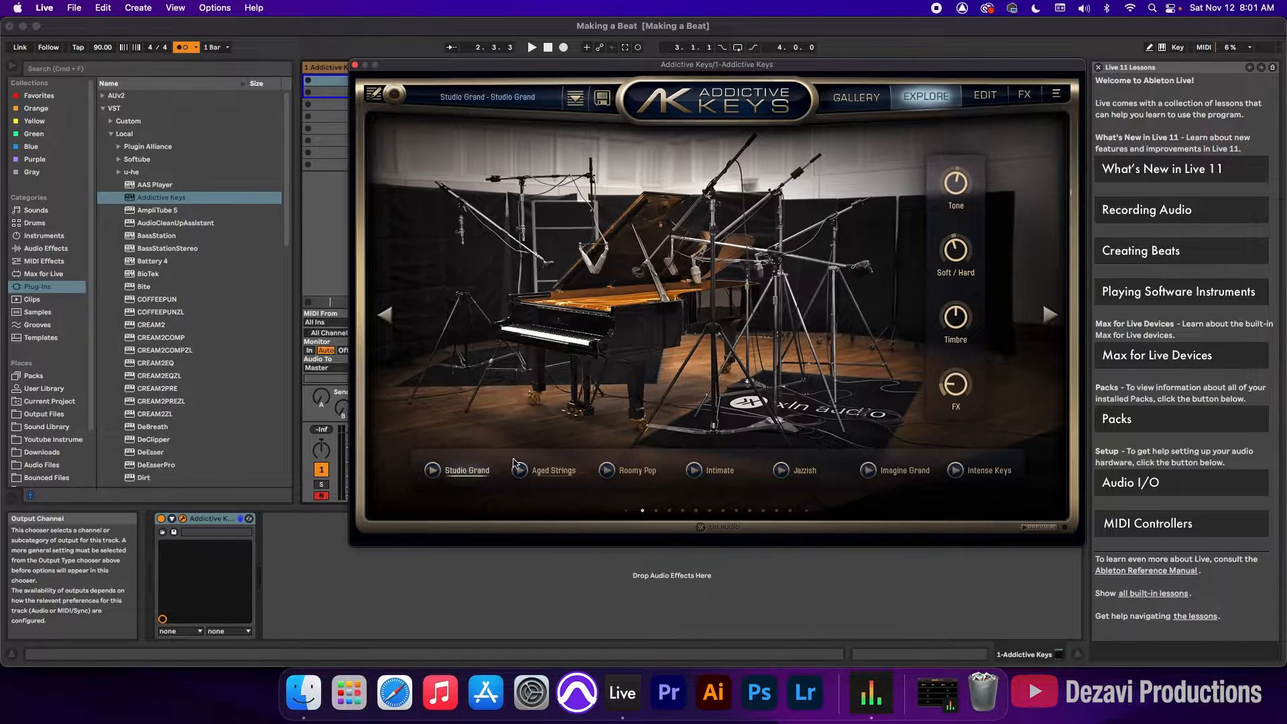
{"action": "left_click", "coordinate": [810, 478]}
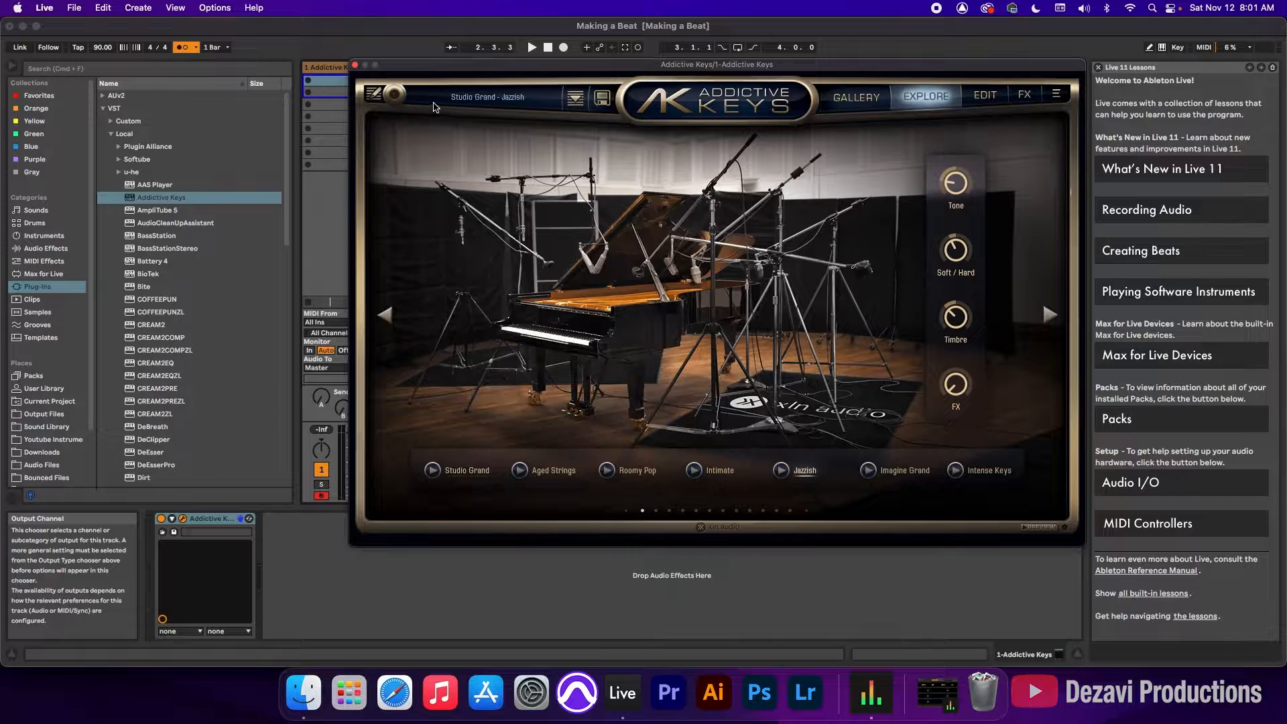
{"action": "left_click_drag", "start_coordinate": [386, 64], "coordinate": [551, 92]}
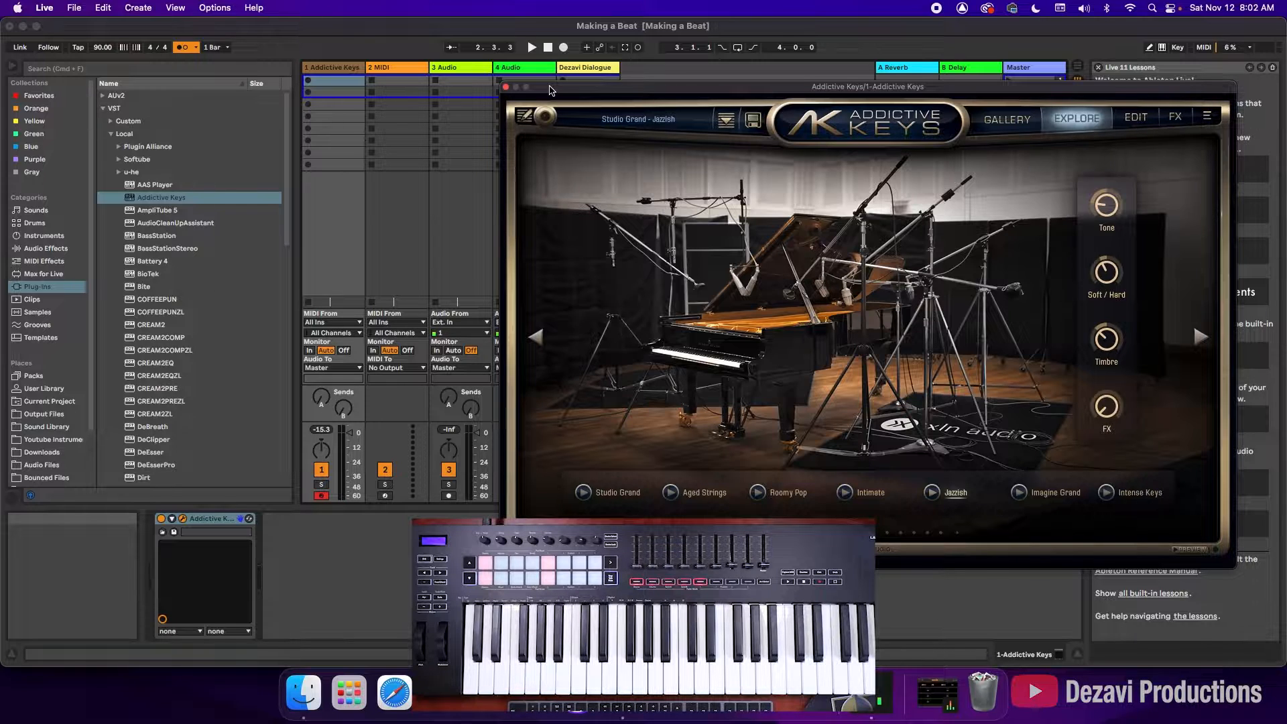
Step: Rehearse the piano chords against the metronome, stop playback and close the Addictive Keys window
{"action": "key", "text": "space"}
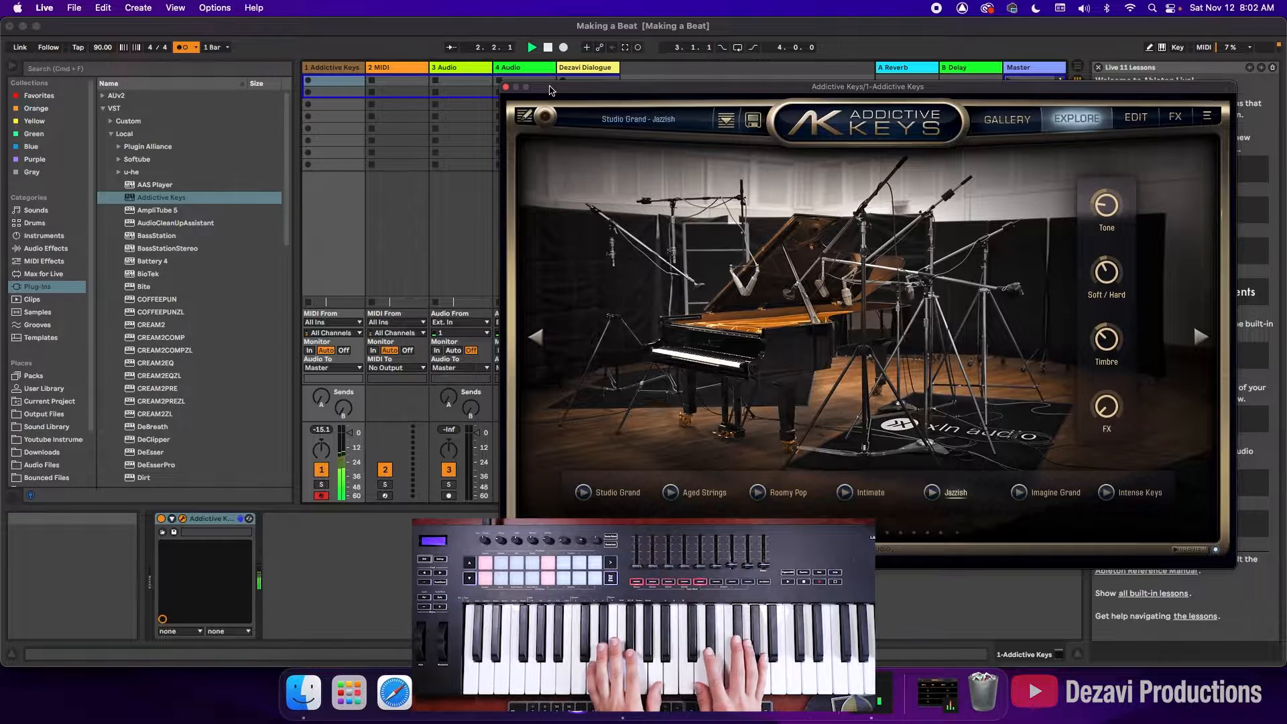
{"action": "key", "text": "space"}
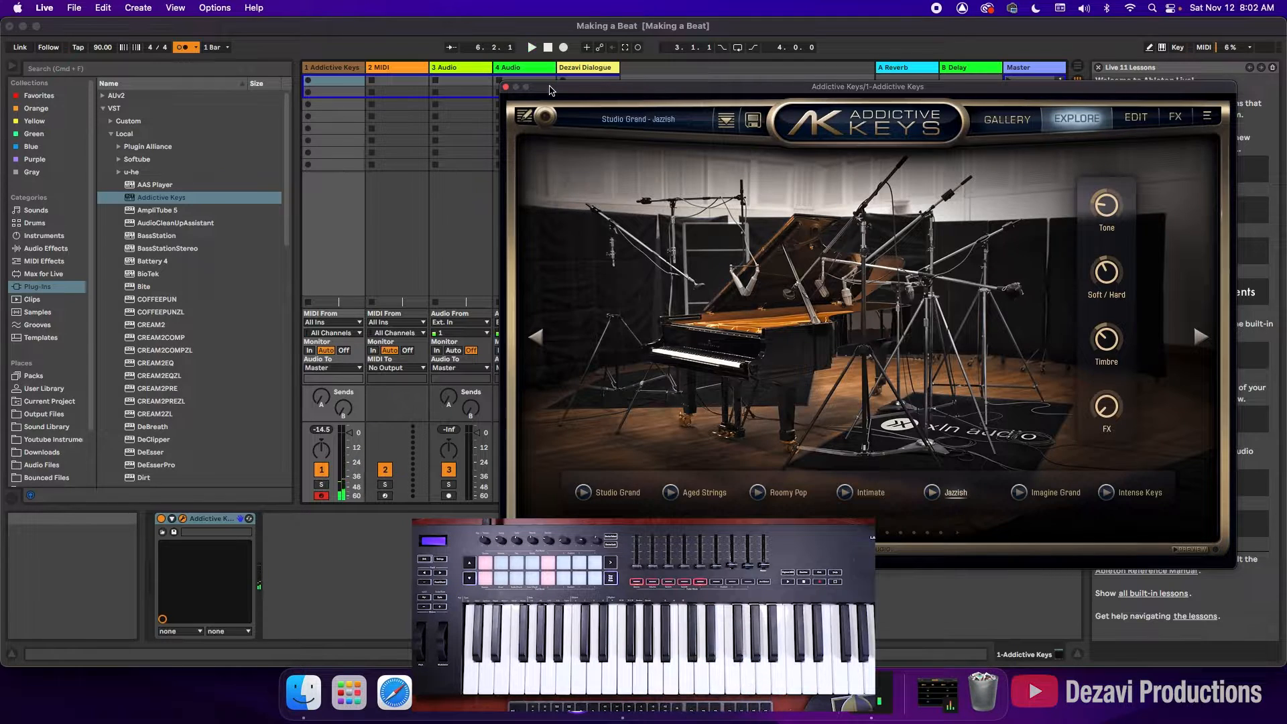
{"action": "left_click", "coordinate": [506, 87]}
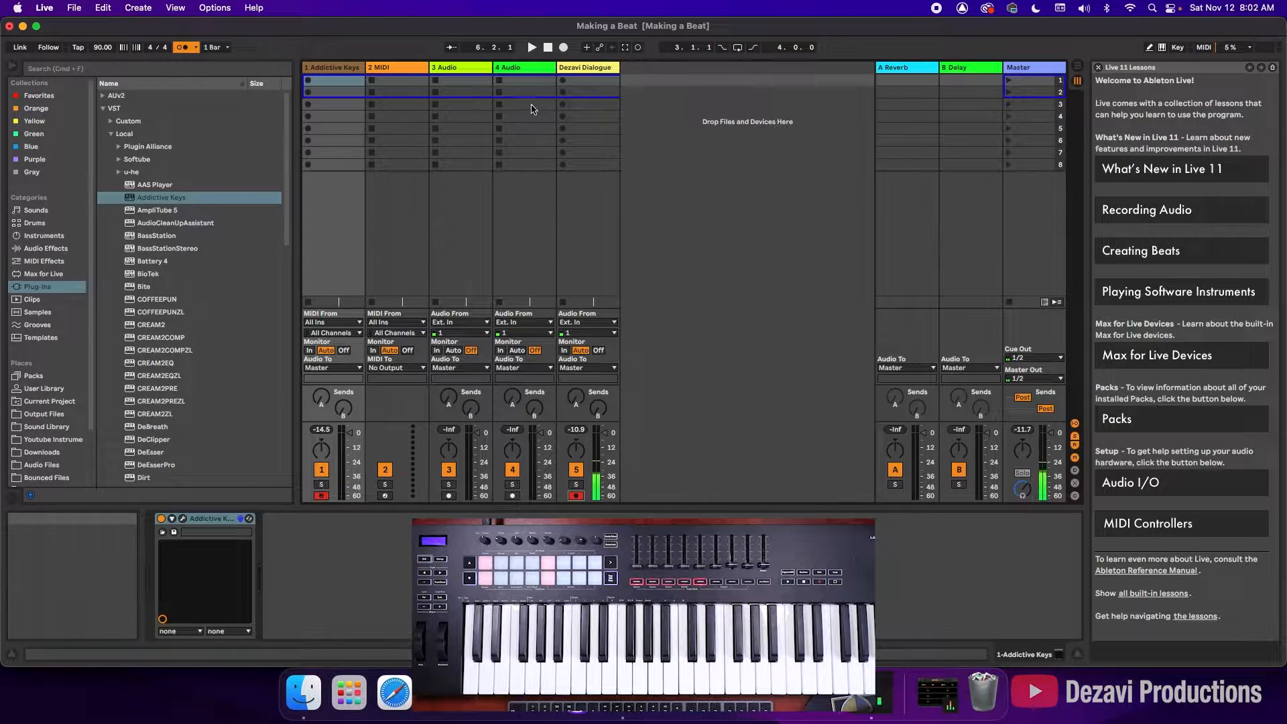
Step: Record a four-bar piano chord loop into the first clip slot of the Addictive Keys track and play it back
{"action": "left_click", "coordinate": [328, 79]}
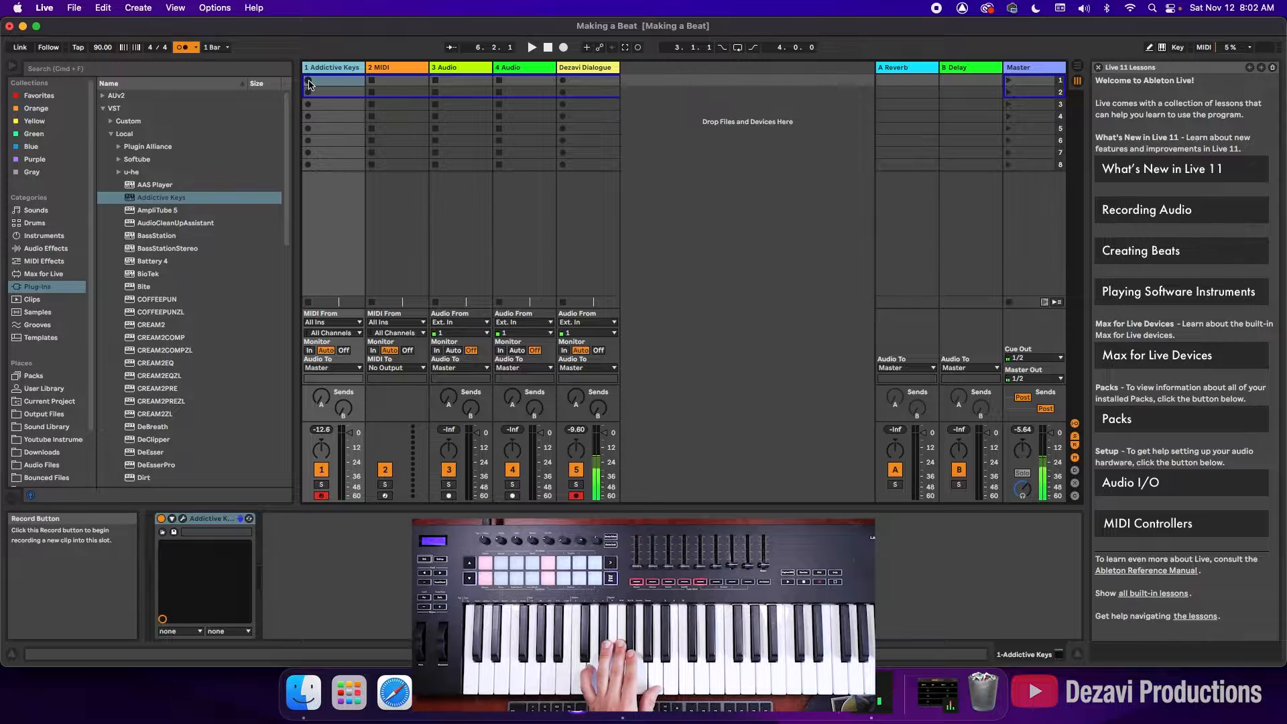
{"action": "left_click", "coordinate": [309, 82]}
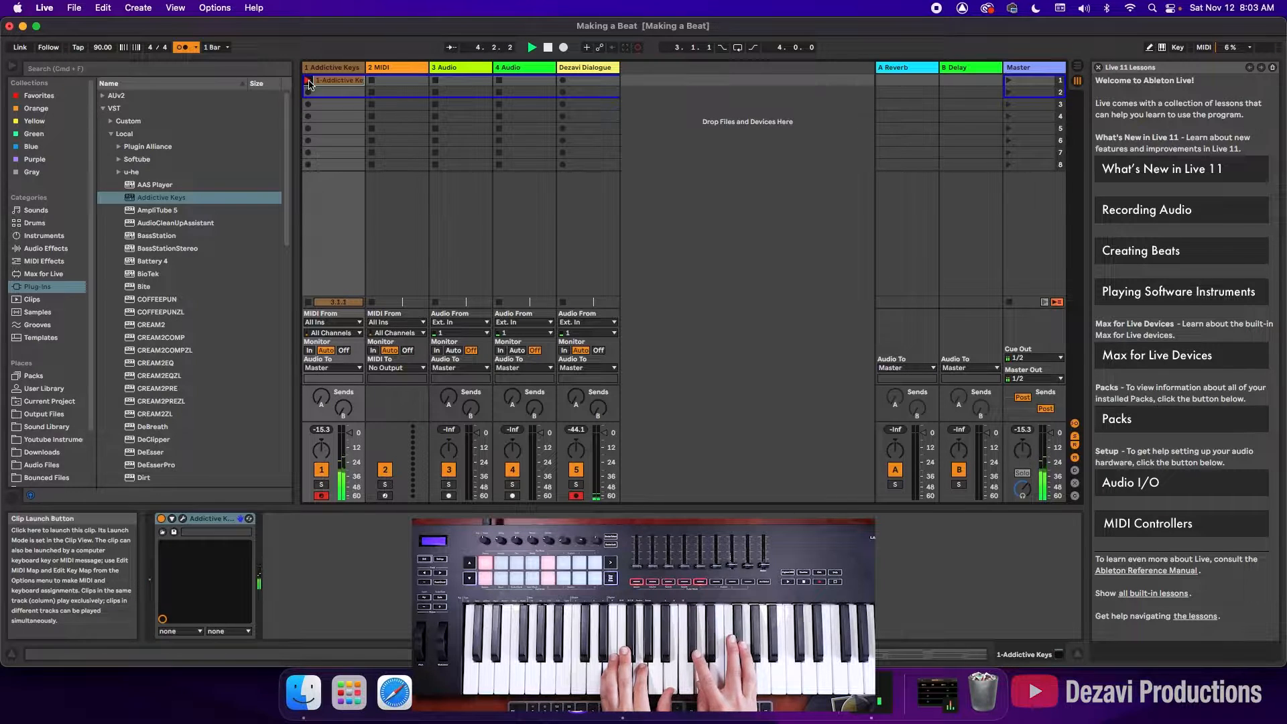
{"action": "left_click", "coordinate": [309, 81]}
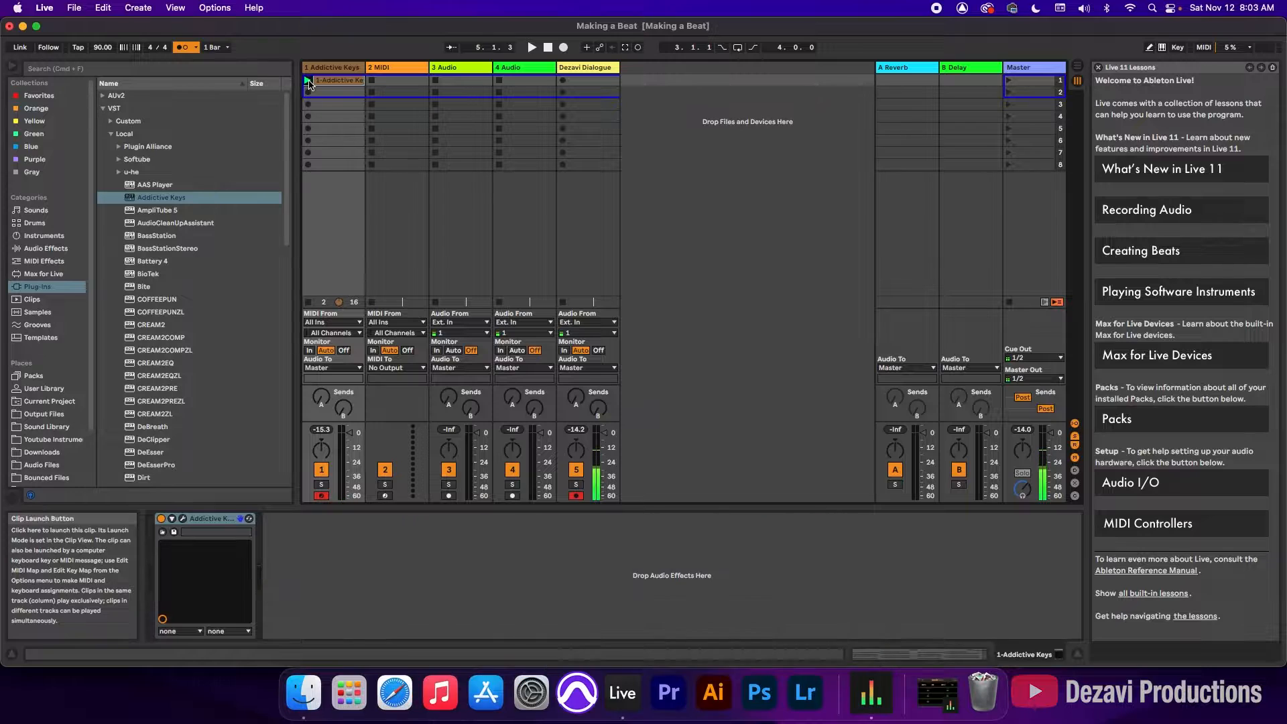
{"action": "key", "text": "space"}
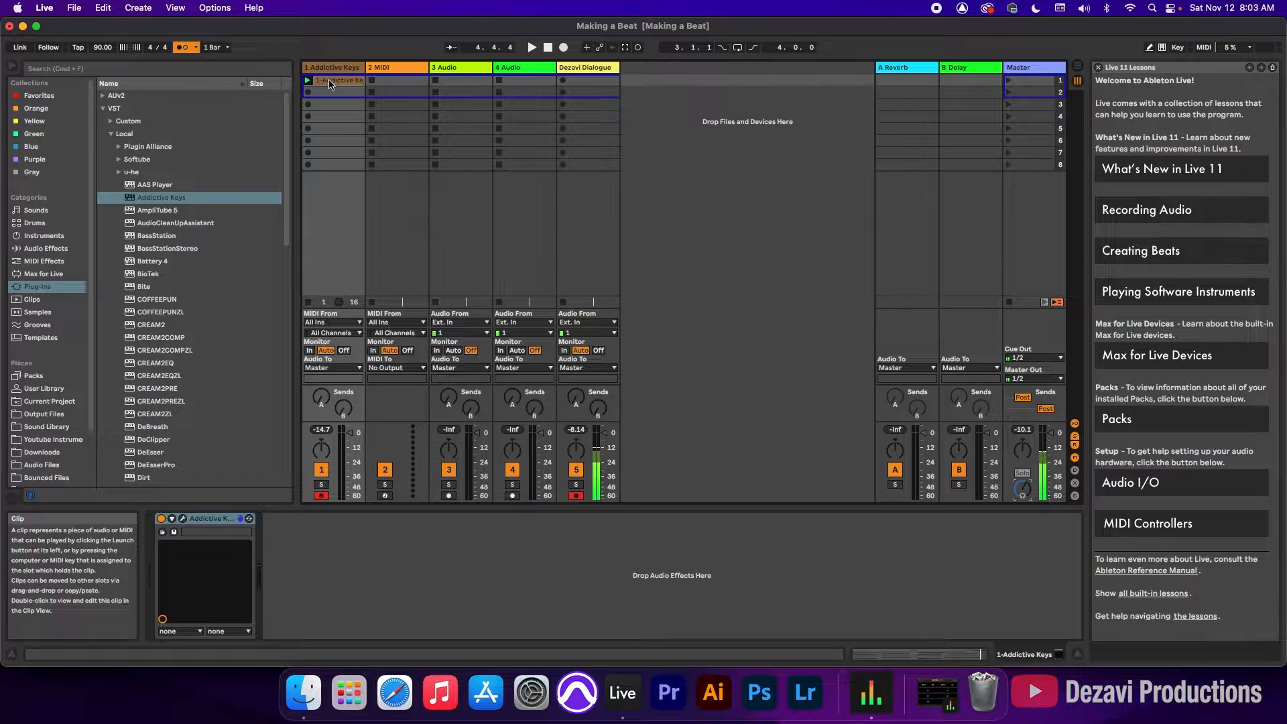
Step: Open the recorded piano clip in an enlarged MIDI note editor and fold it to show only the used notes
{"action": "double_click", "coordinate": [329, 83]}
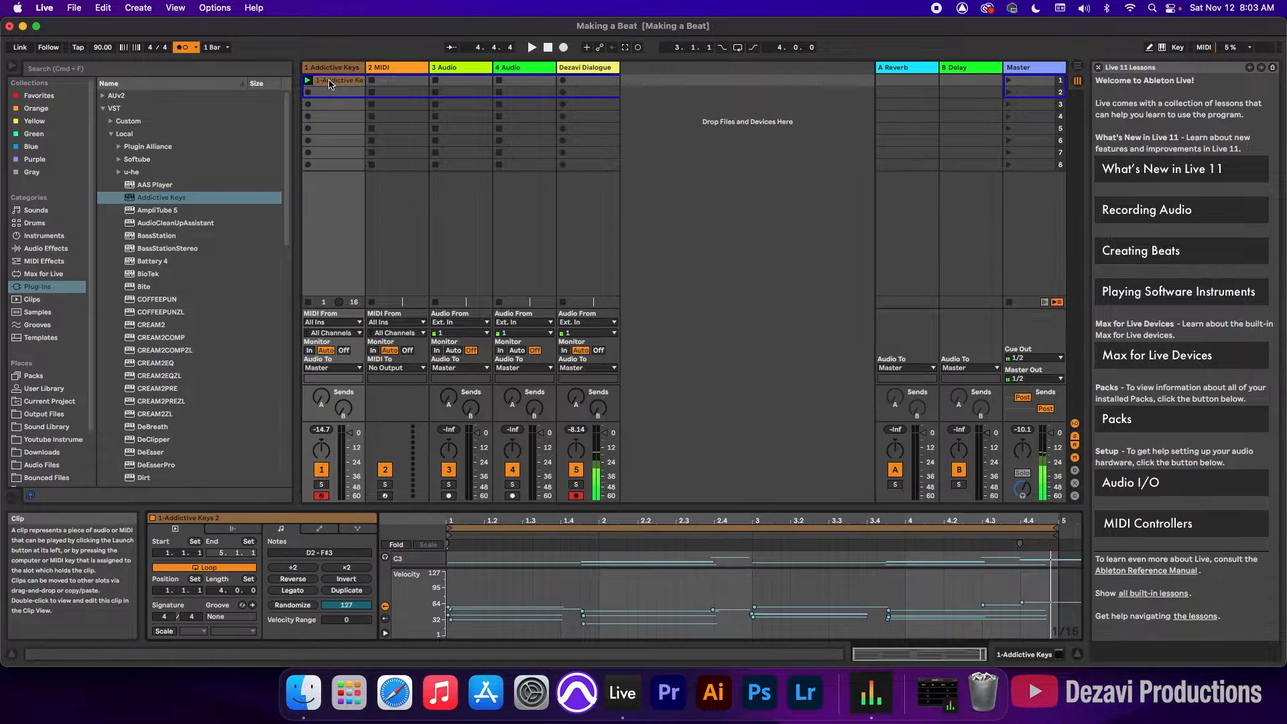
{"action": "left_click_drag", "start_coordinate": [647, 509], "coordinate": [648, 145]}
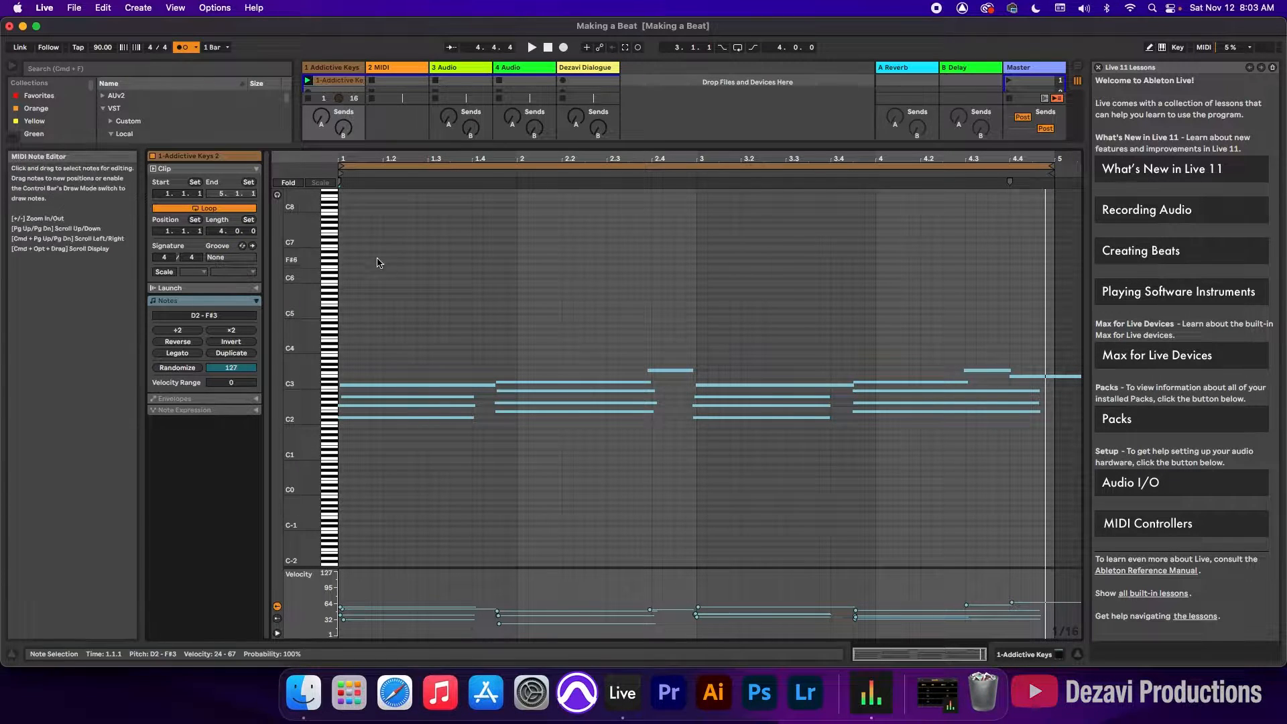
{"action": "left_click", "coordinate": [290, 183]}
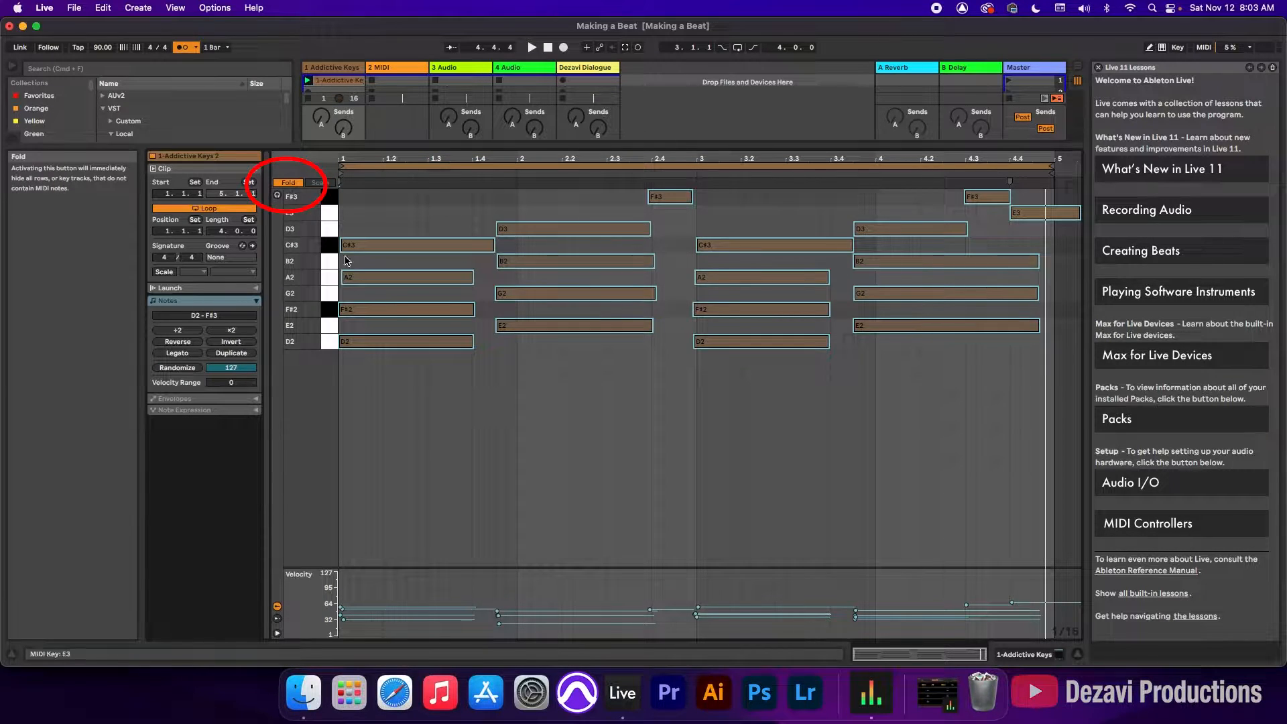
Step: Nudge the second chord (D3, B2, G2, E2) and the F#3 note before bar 3 slightly later
{"action": "left_click", "coordinate": [478, 202]}
{"action": "left_click_drag", "start_coordinate": [529, 206], "coordinate": [514, 328]}
{"action": "left_click", "coordinate": [667, 198]}
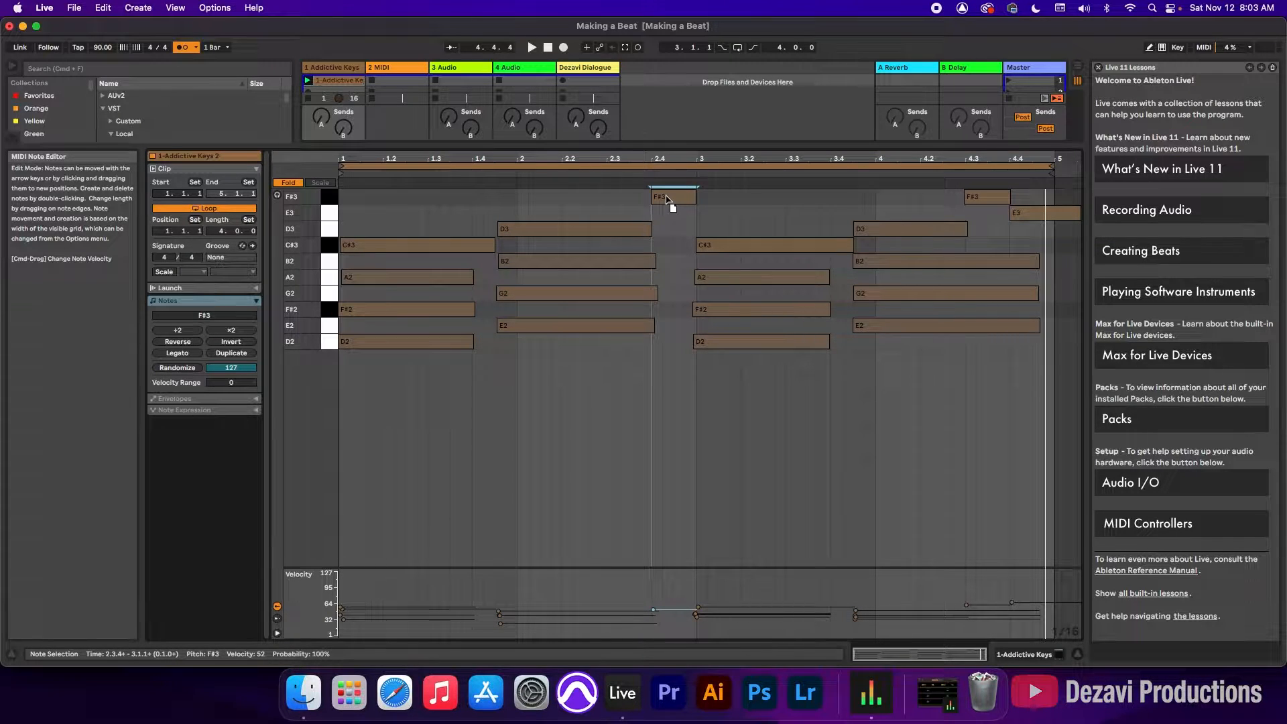
Step: Try quantizing all notes in the clip to 1/16 at 100%, and undo the quantization
{"action": "left_click", "coordinate": [329, 196]}
{"action": "key", "text": "super+a"}
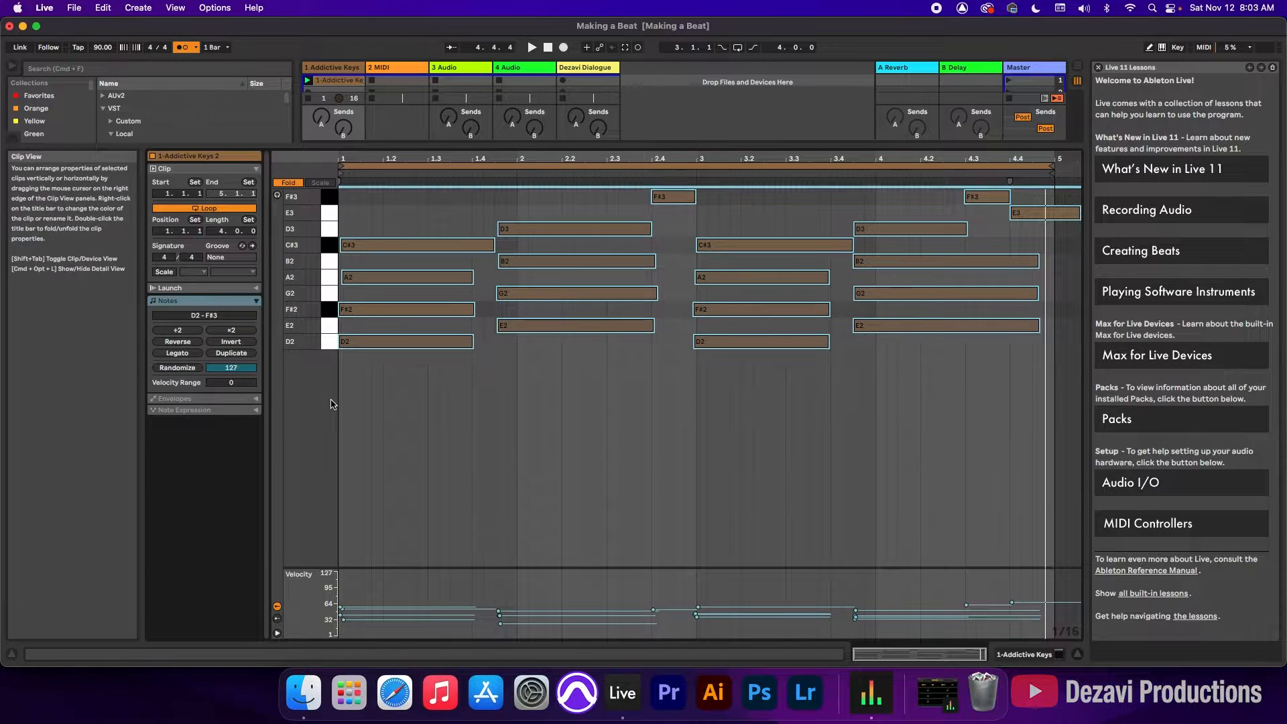
{"action": "key", "text": "super+shift+u"}
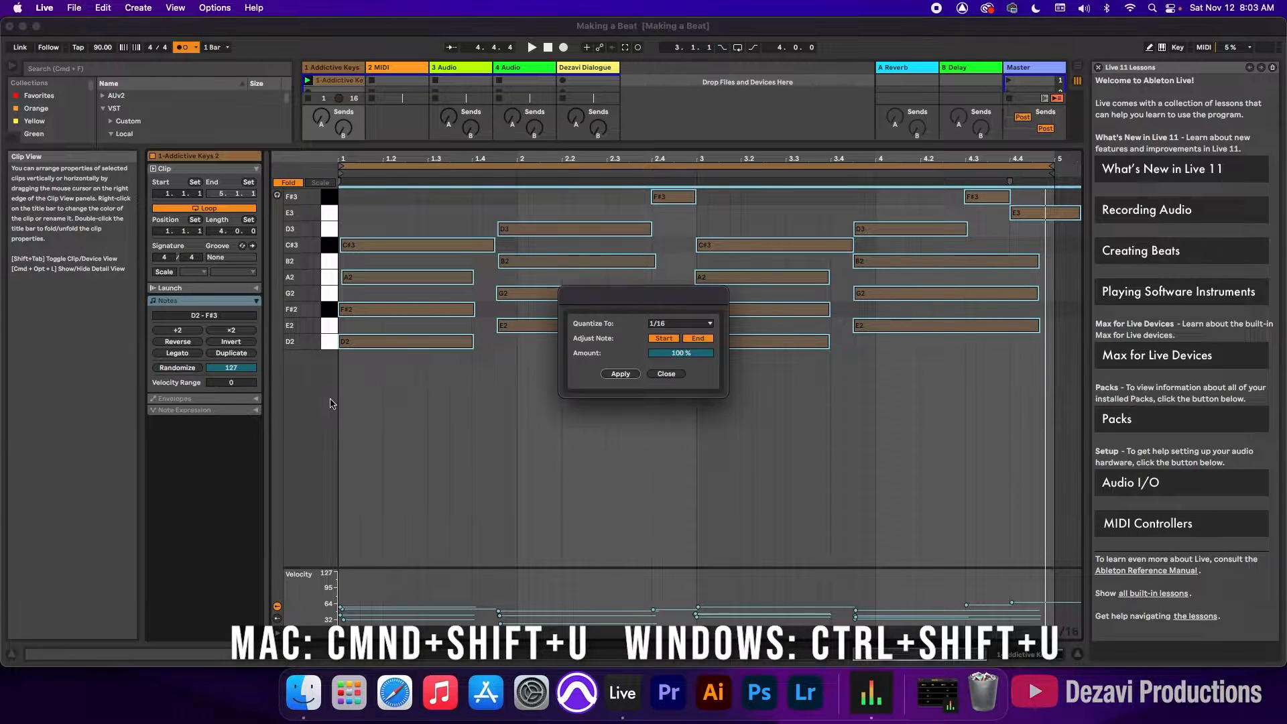
{"action": "key", "text": "Return"}
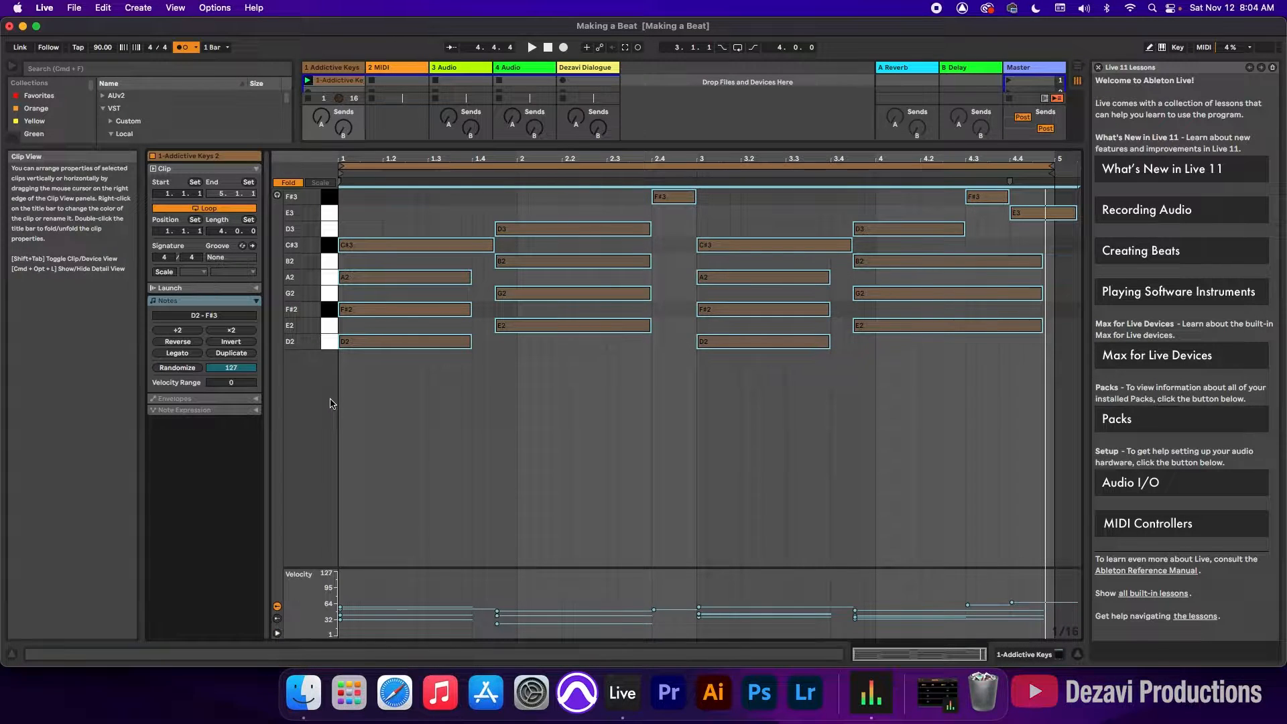
{"action": "key", "text": "super+z"}
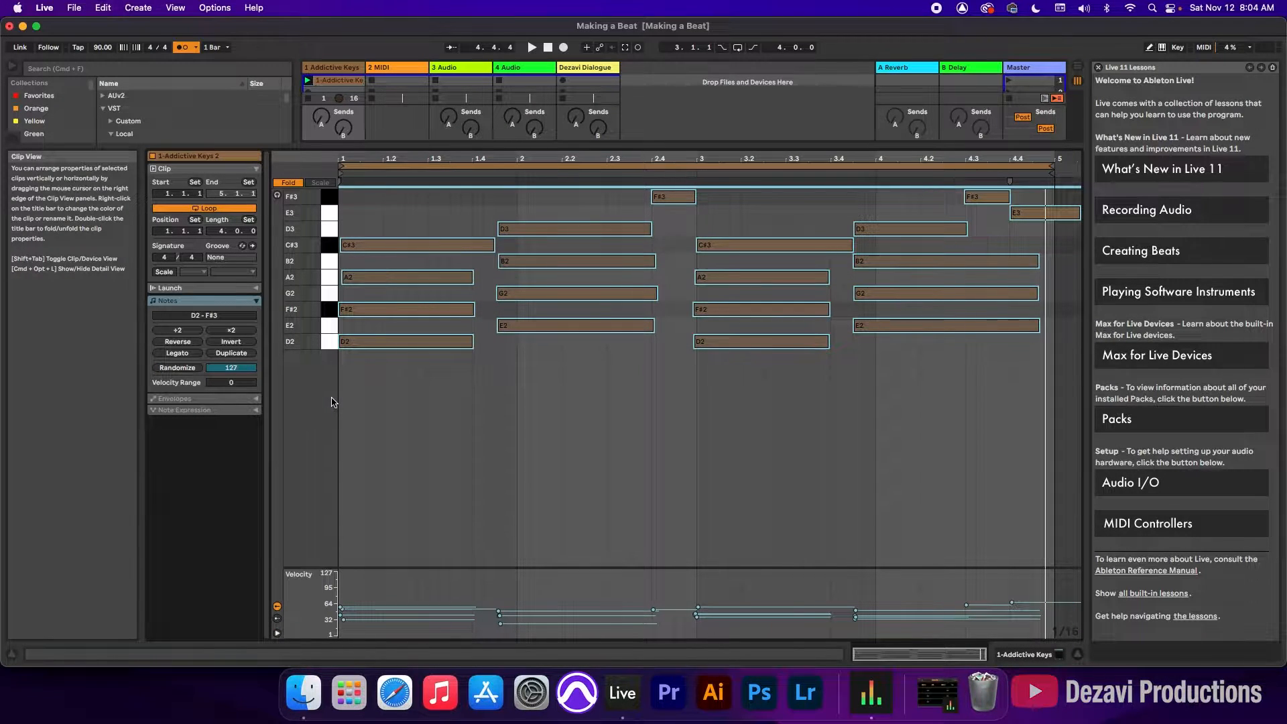
Step: Nudge the third and fourth chords and the last F#3 slightly later, and the final E3 slightly earlier
{"action": "left_click_drag", "start_coordinate": [719, 217], "coordinate": [710, 344]}
{"action": "left_click_drag", "start_coordinate": [875, 213], "coordinate": [870, 299]}
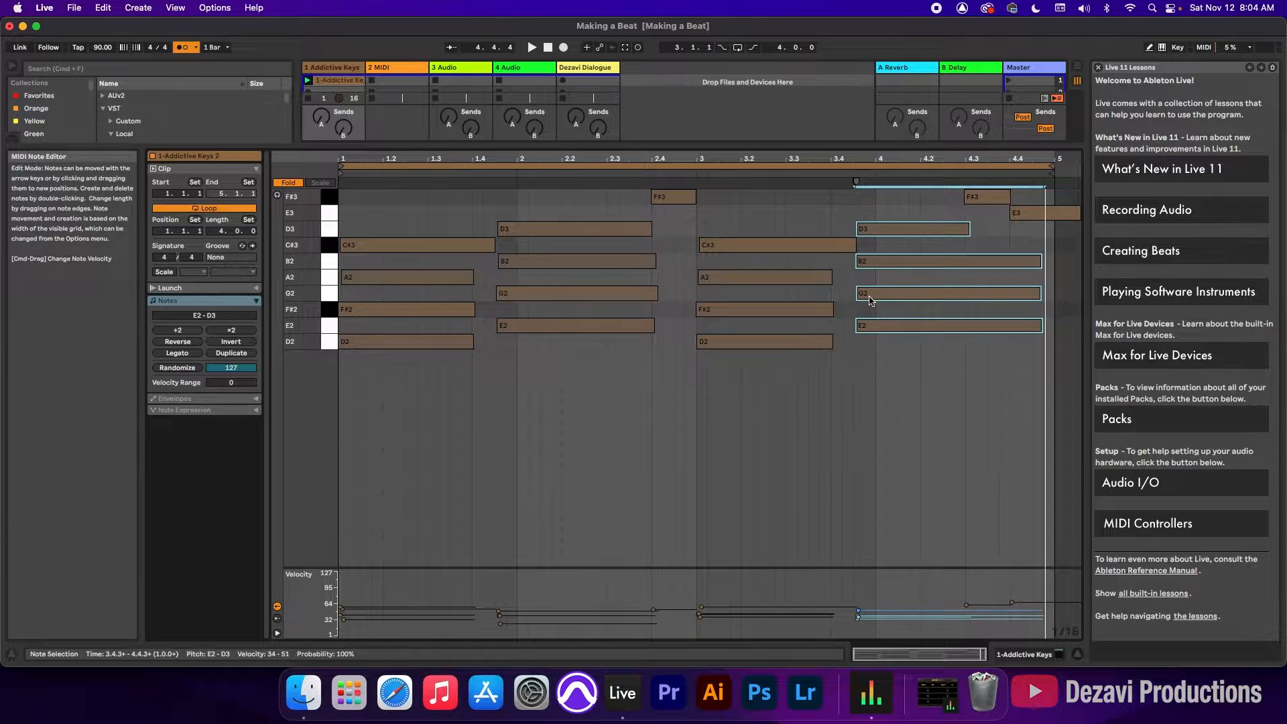
{"action": "left_click", "coordinate": [922, 201]}
{"action": "left_click_drag", "start_coordinate": [970, 206], "coordinate": [972, 206]}
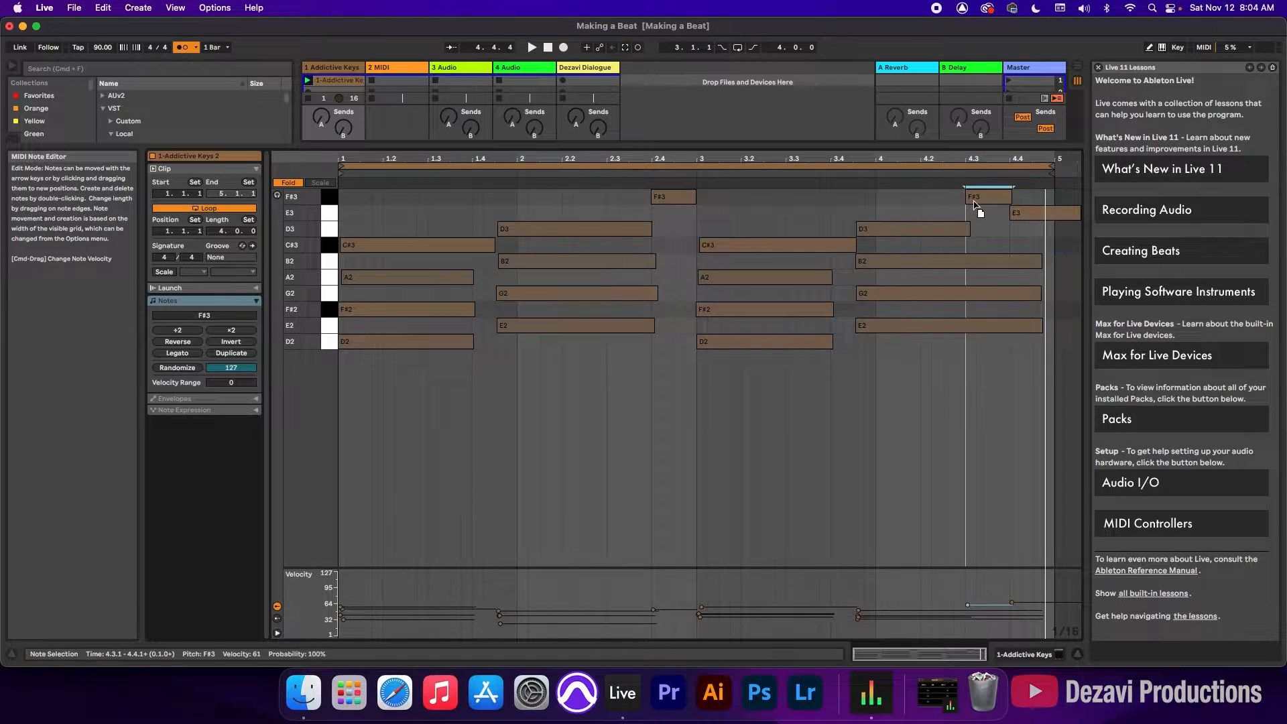
{"action": "left_click", "coordinate": [1032, 218]}
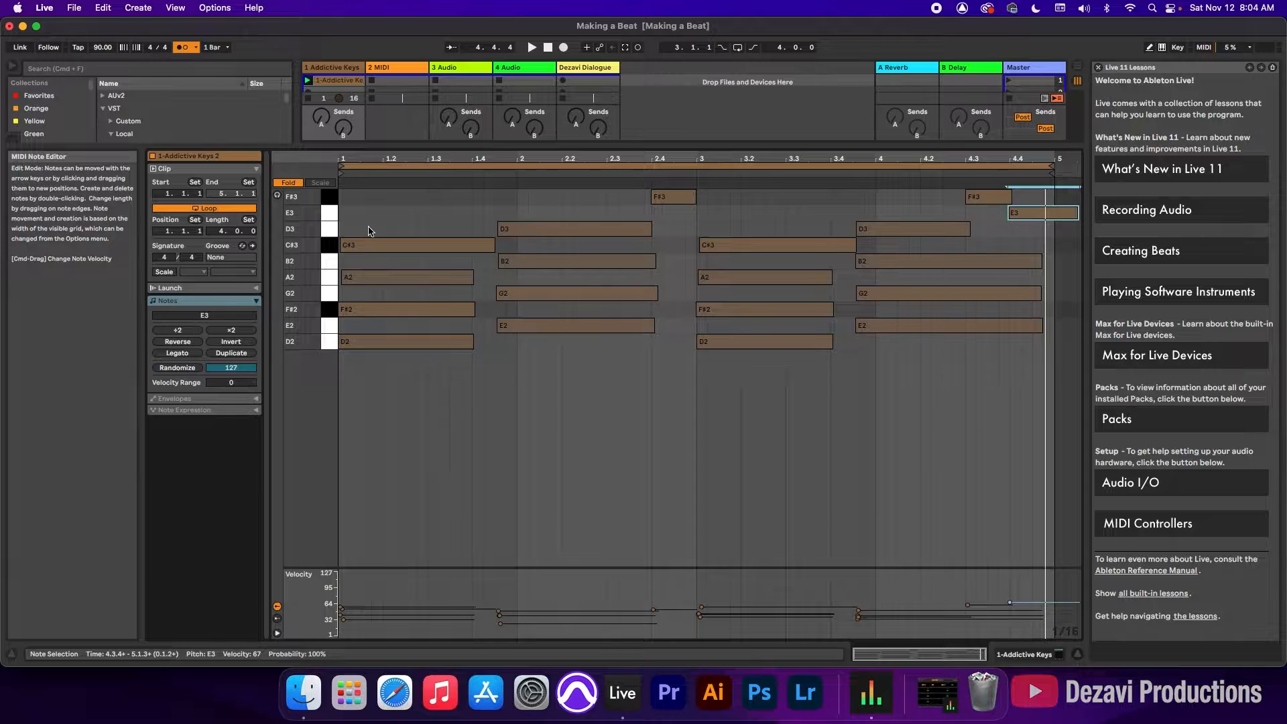
{"action": "left_click", "coordinate": [394, 202]}
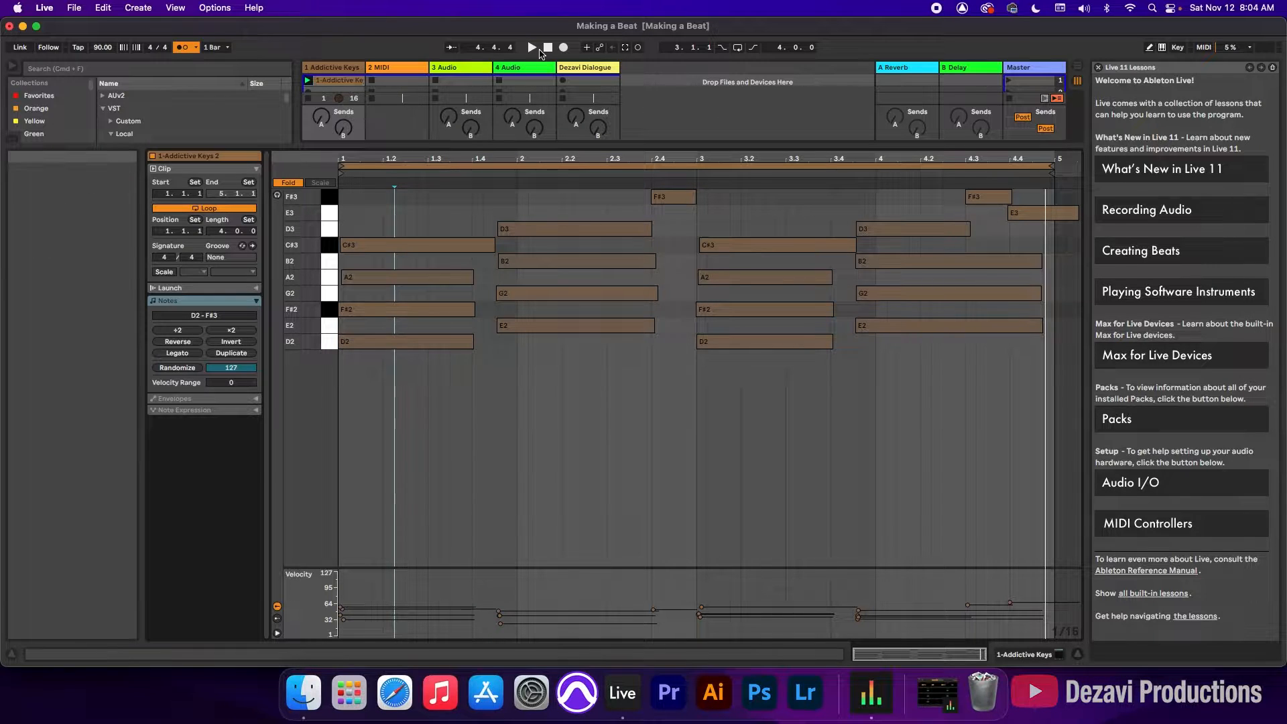
Step: Nudge the third chord's F#2 and C#3 into line, and slightly lengthen the first chord's A2, F#2 and D2 and the whole second chord
{"action": "left_click", "coordinate": [532, 48]}
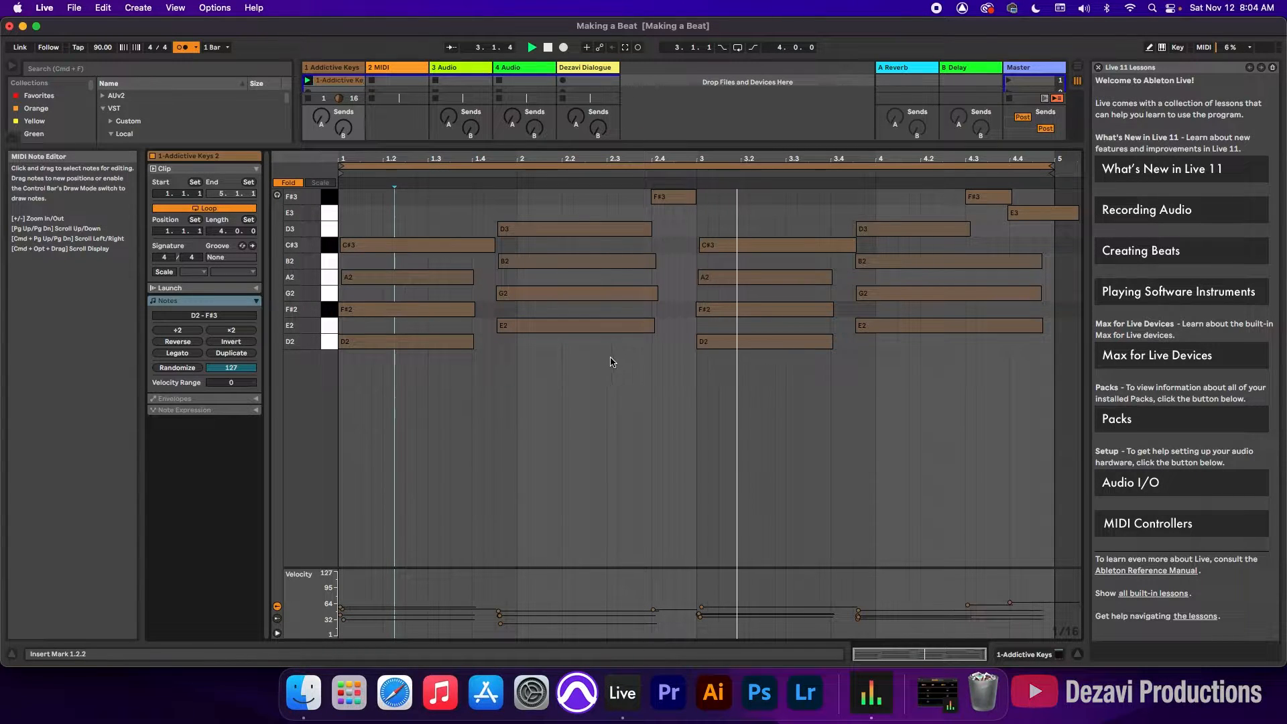
{"action": "left_click", "coordinate": [714, 313]}
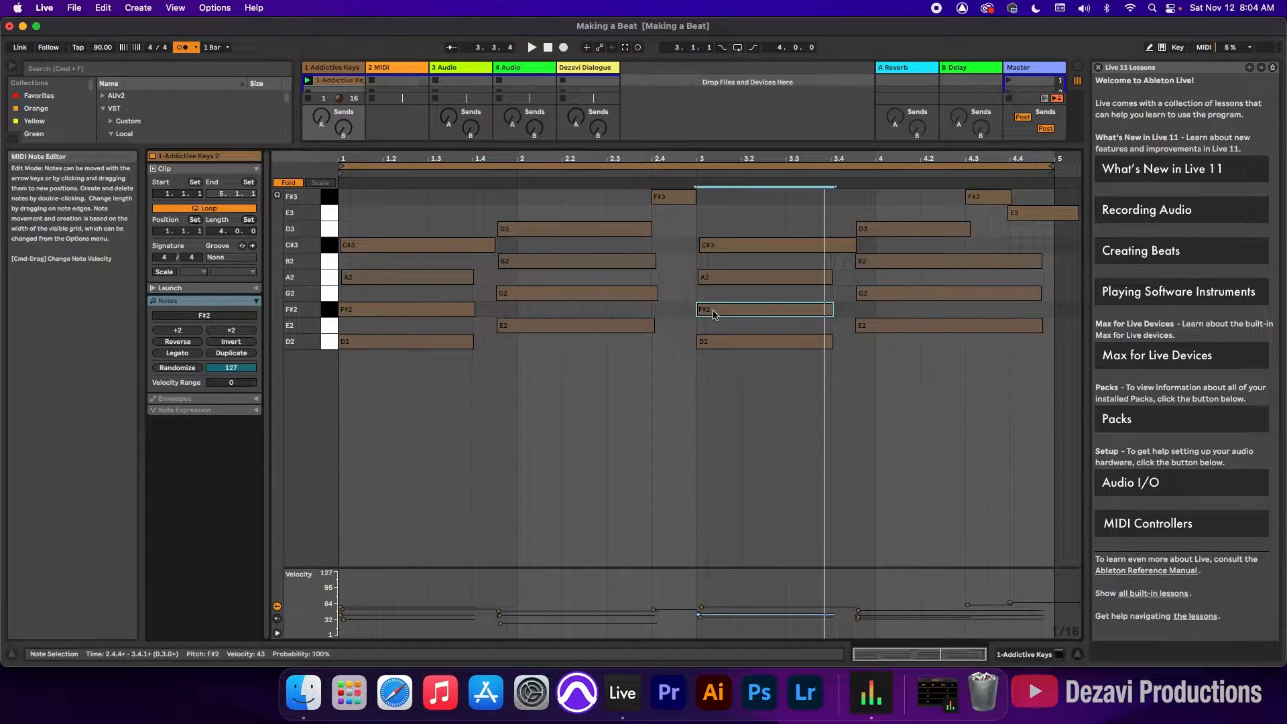
{"action": "left_click", "coordinate": [715, 249]}
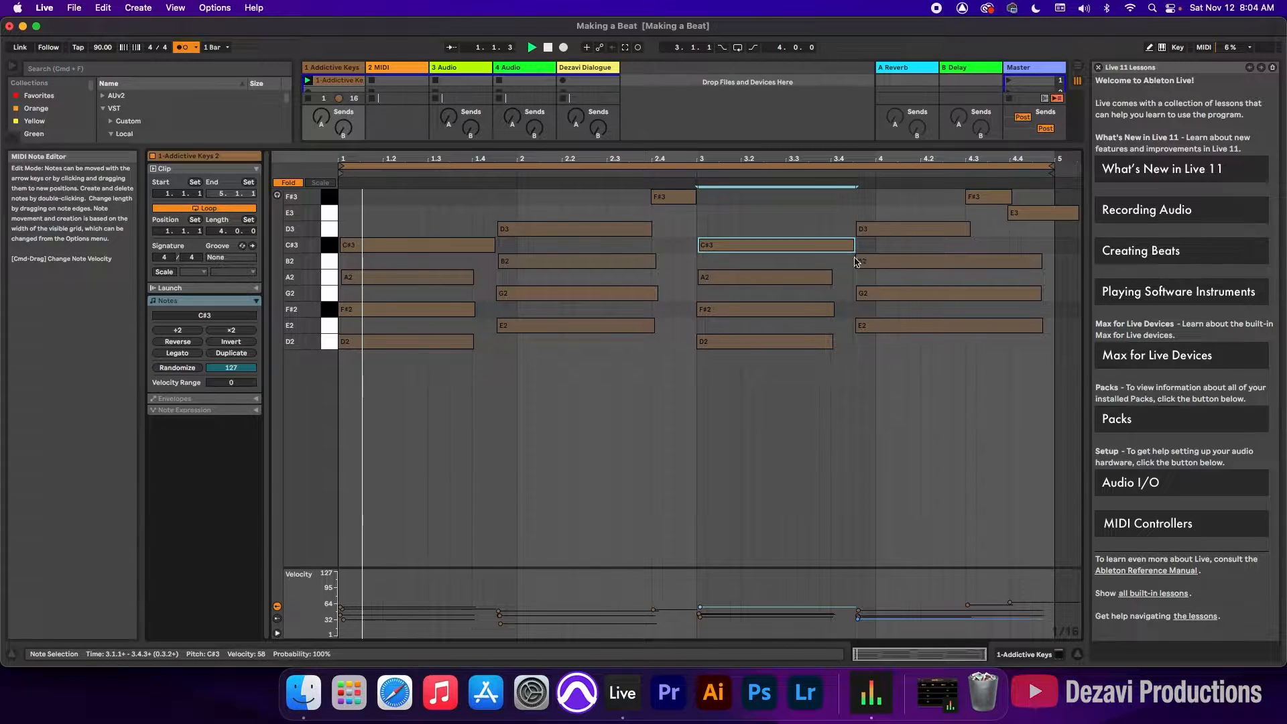
{"action": "left_click_drag", "start_coordinate": [442, 260], "coordinate": [484, 343]}
{"action": "left_click_drag", "start_coordinate": [635, 211], "coordinate": [661, 326]}
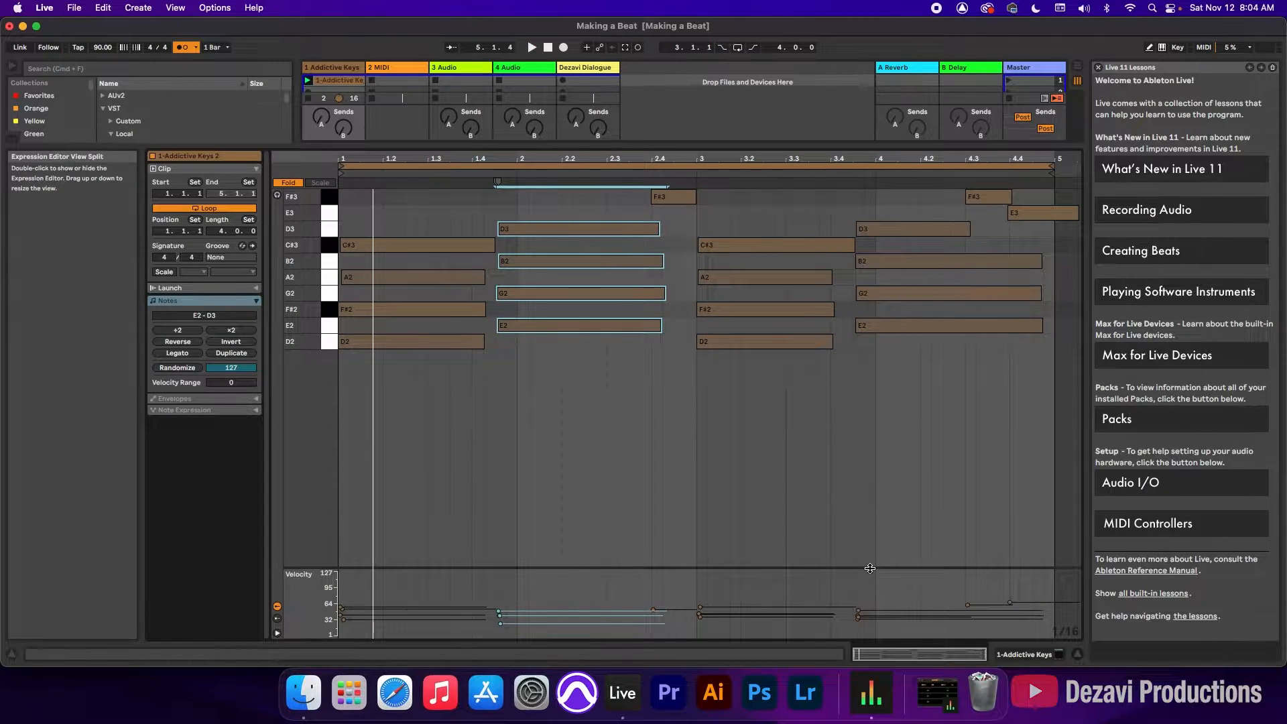
Step: Enlarge the velocity lane and lower the velocities of the last F#3 and the final E3, setting E3 to 60
{"action": "left_click_drag", "start_coordinate": [834, 569], "coordinate": [834, 335]}
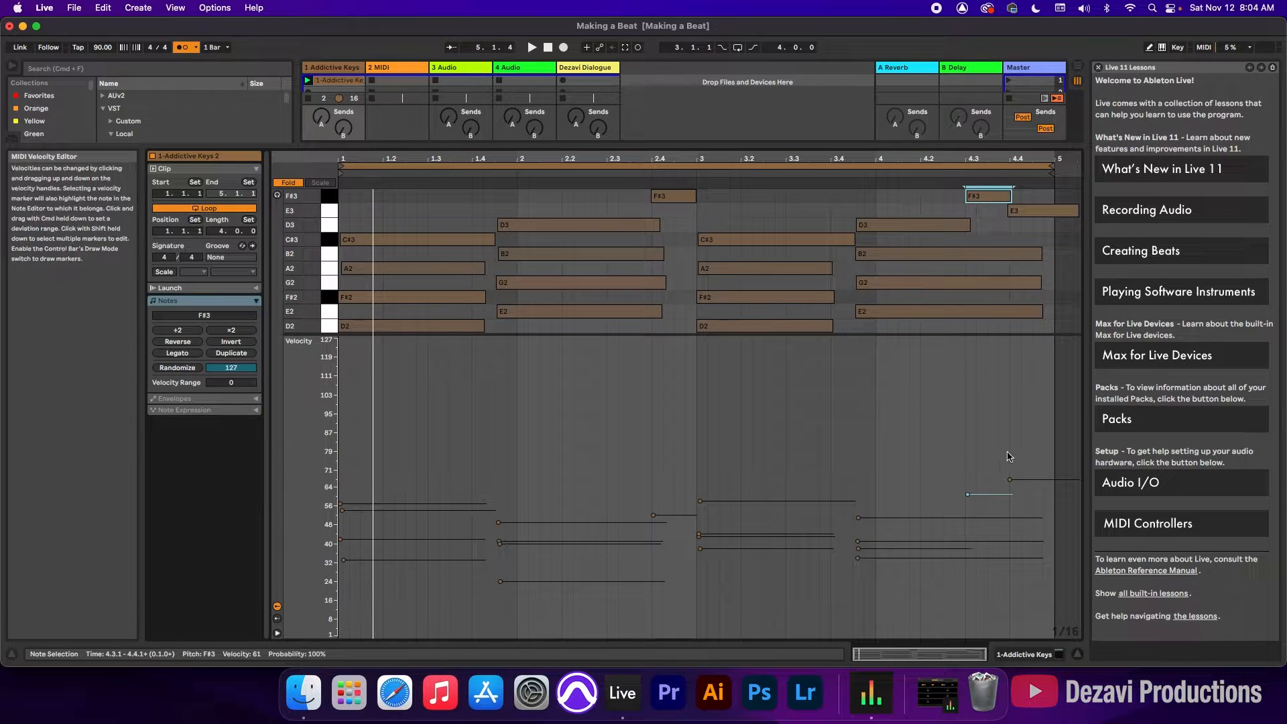
{"action": "left_click", "coordinate": [968, 495]}
{"action": "left_click_drag", "start_coordinate": [967, 496], "coordinate": [1010, 497]}
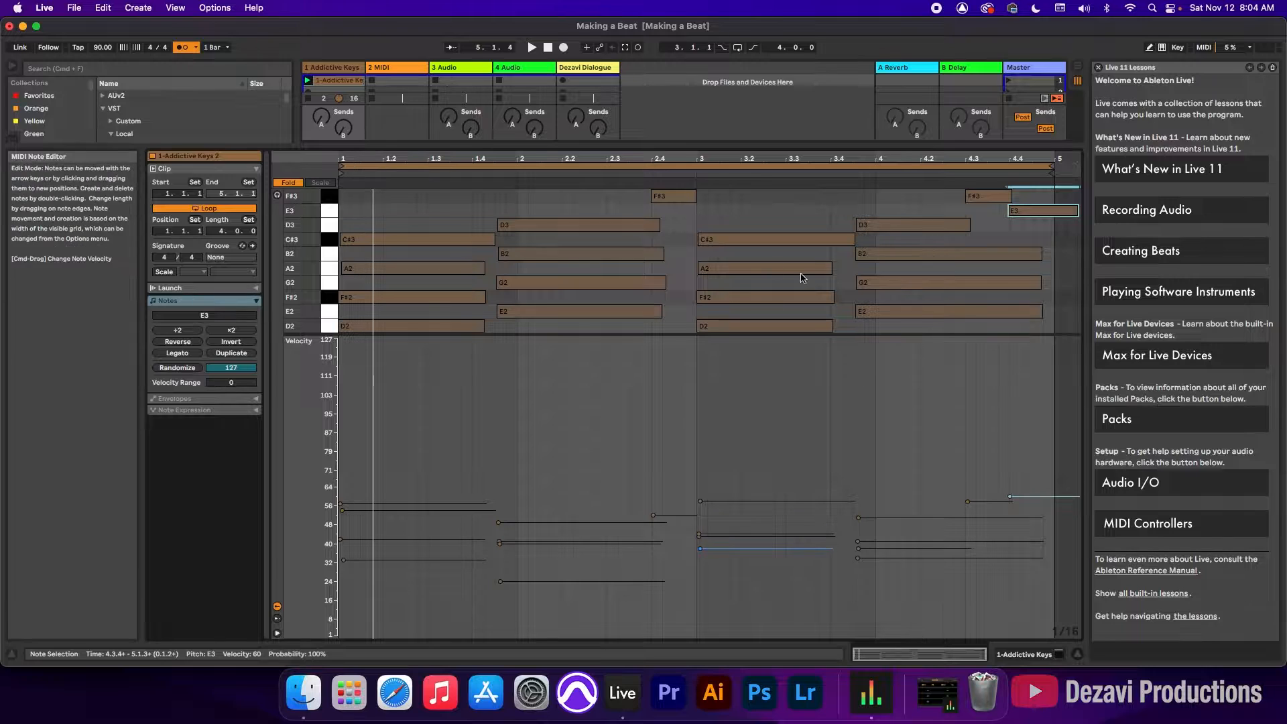
Step: Shrink the velocity lane and the clip editor so the session's clip slots and mixer are fully shown again
{"action": "left_click_drag", "start_coordinate": [664, 148], "coordinate": [663, 342]}
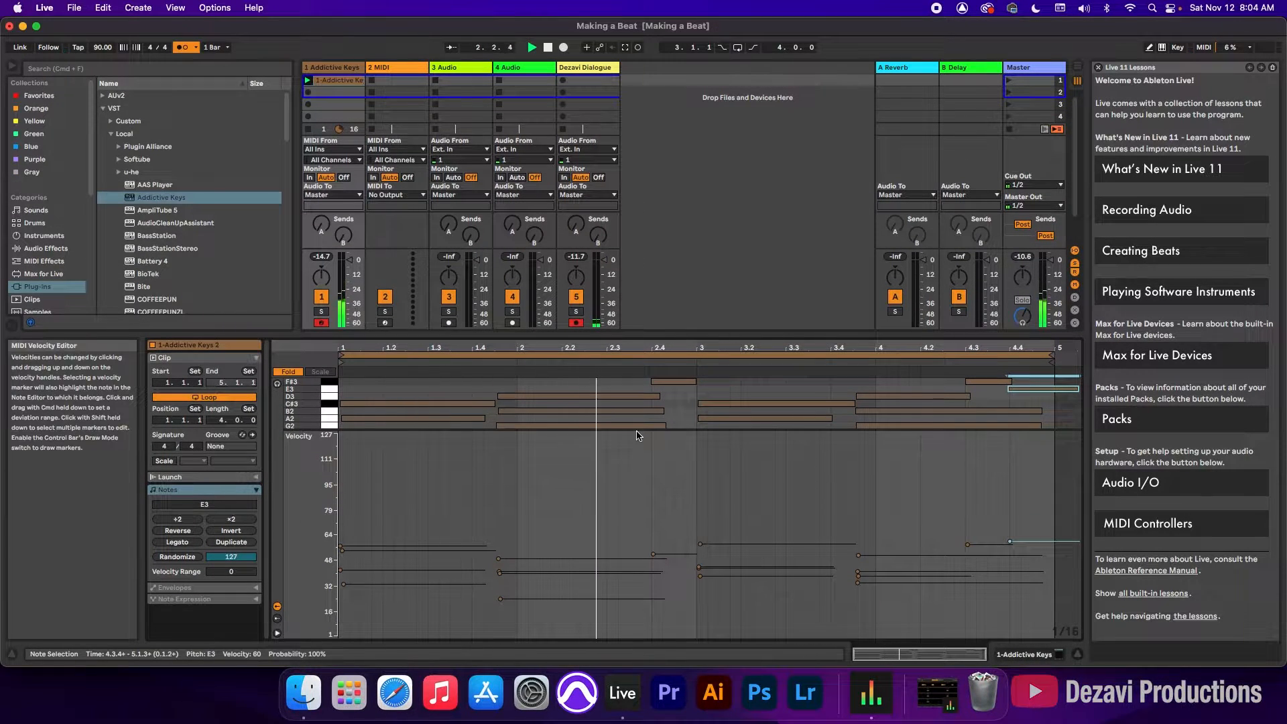
{"action": "left_click_drag", "start_coordinate": [638, 430], "coordinate": [637, 554]}
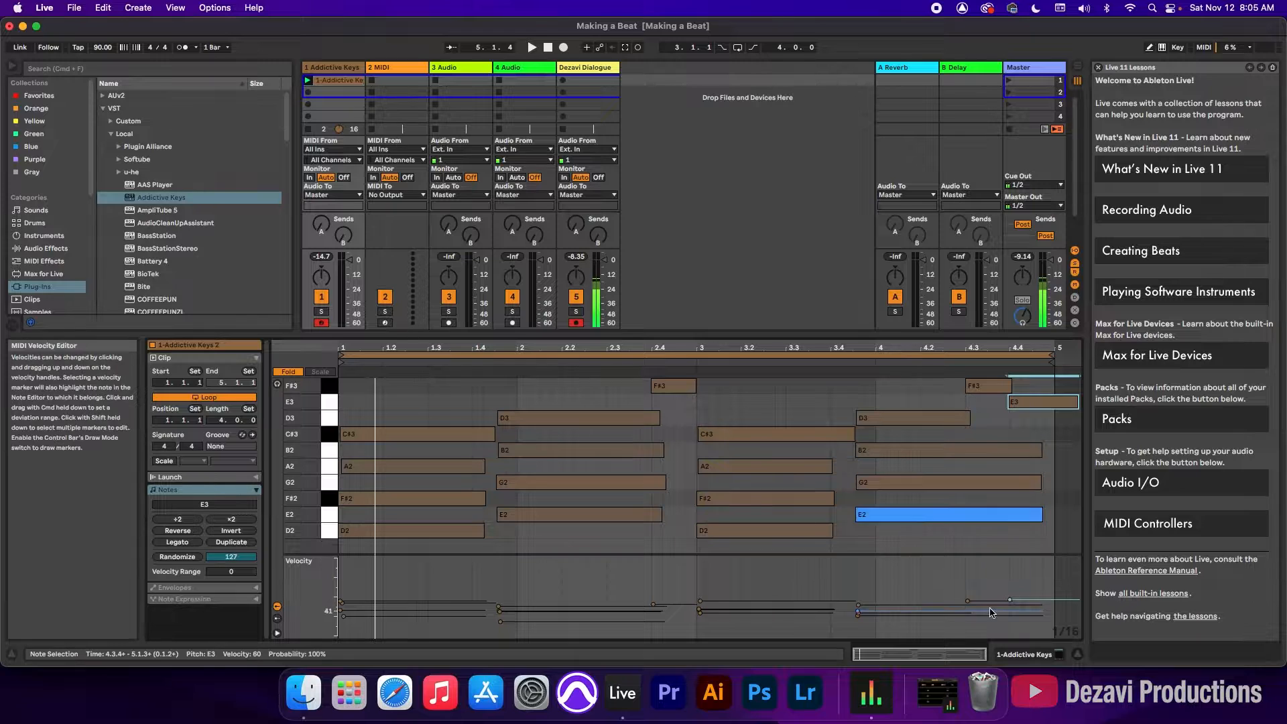
{"action": "left_click", "coordinate": [1079, 655]}
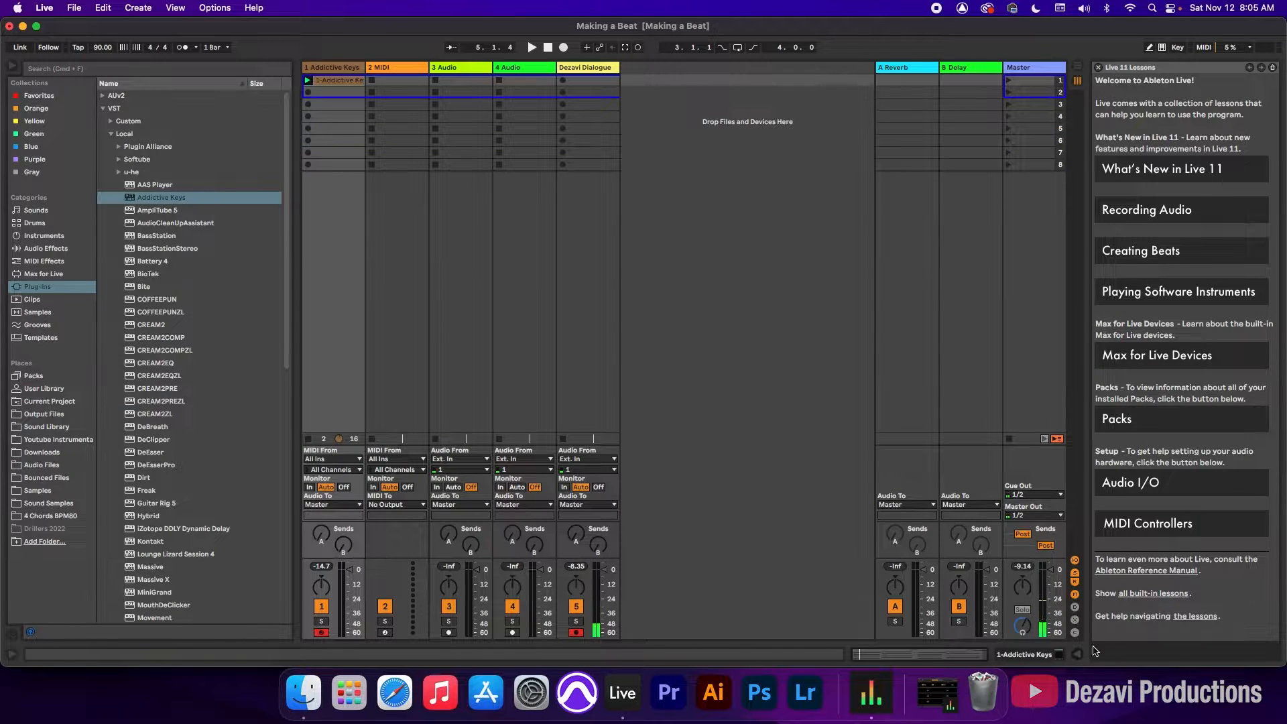
{"action": "left_click", "coordinate": [1078, 654]}
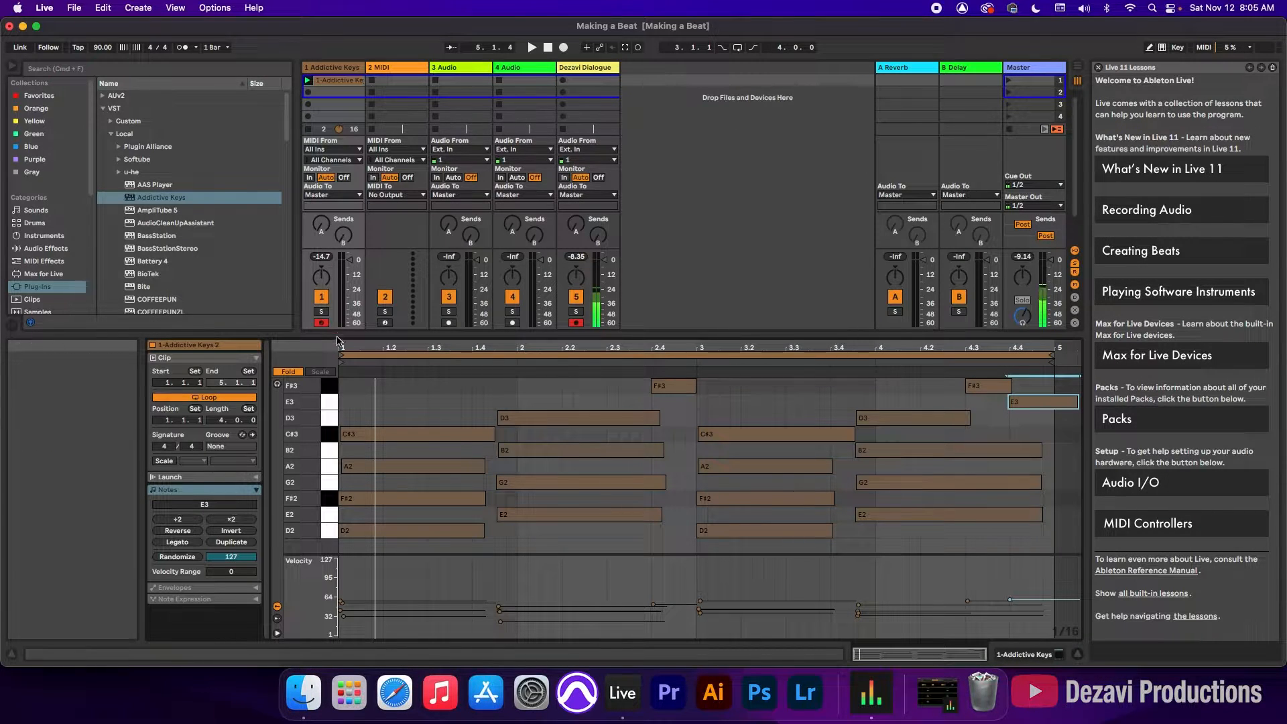
{"action": "left_click_drag", "start_coordinate": [337, 336], "coordinate": [339, 461]}
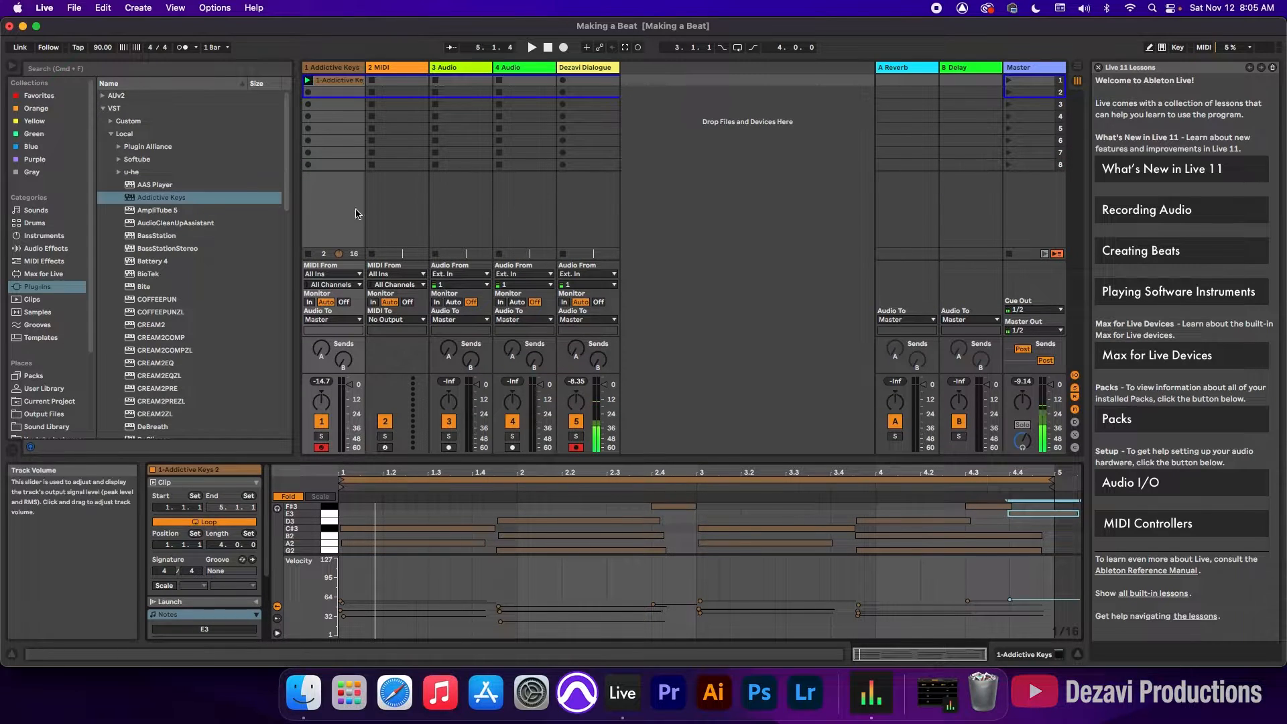
Step: Find Azimuth Kit.adg among the drum presets and load it onto the second MIDI track
{"action": "left_click", "coordinate": [391, 69]}
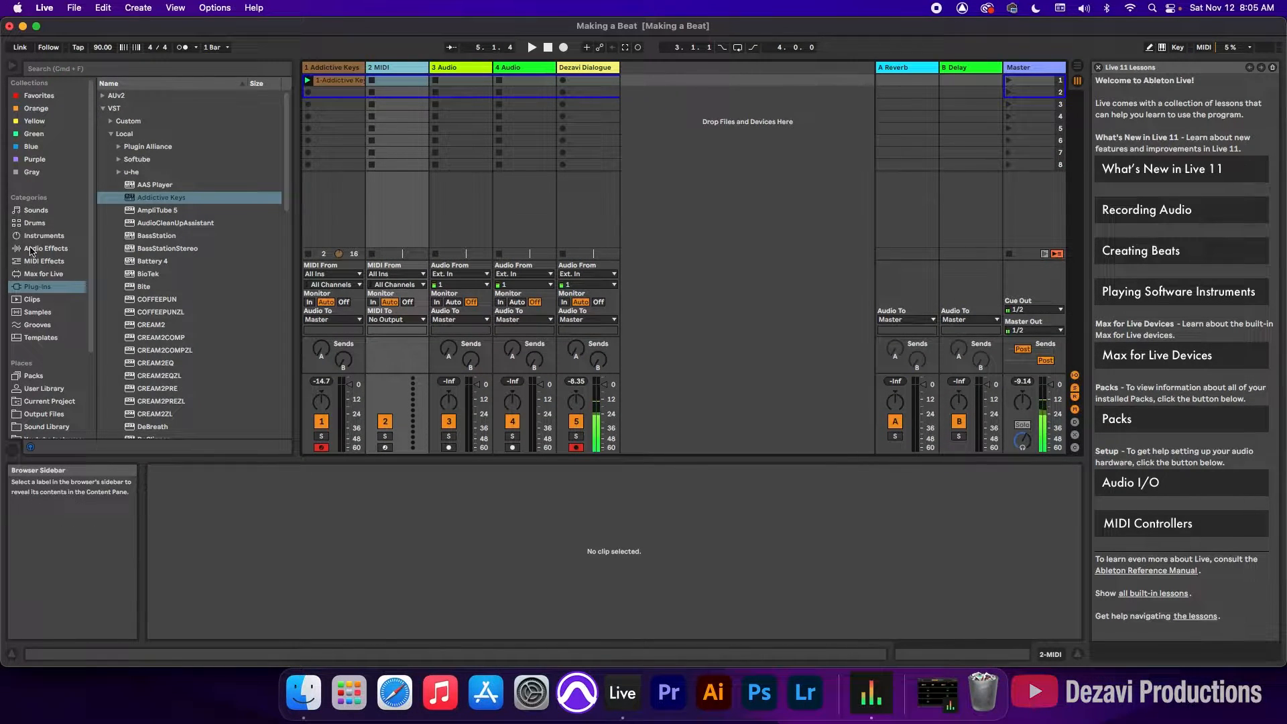
{"action": "left_click", "coordinate": [33, 224]}
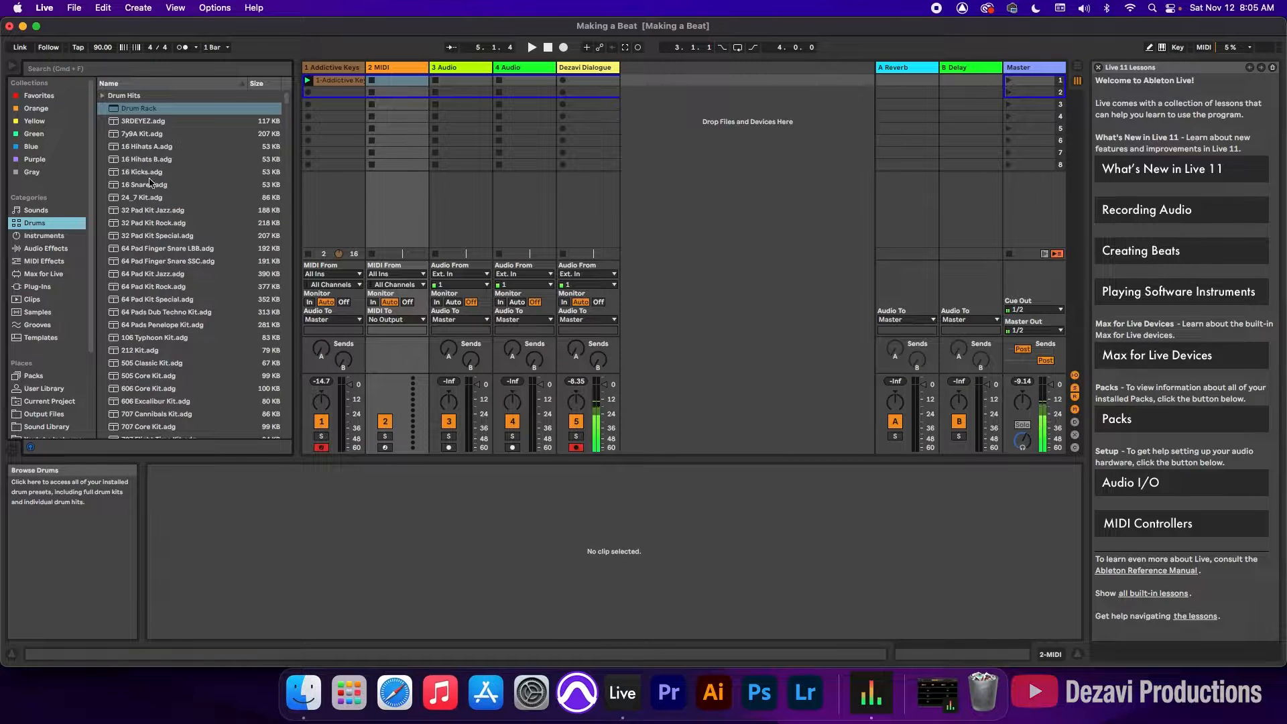
{"action": "left_click_drag", "start_coordinate": [288, 101], "coordinate": [293, 135]}
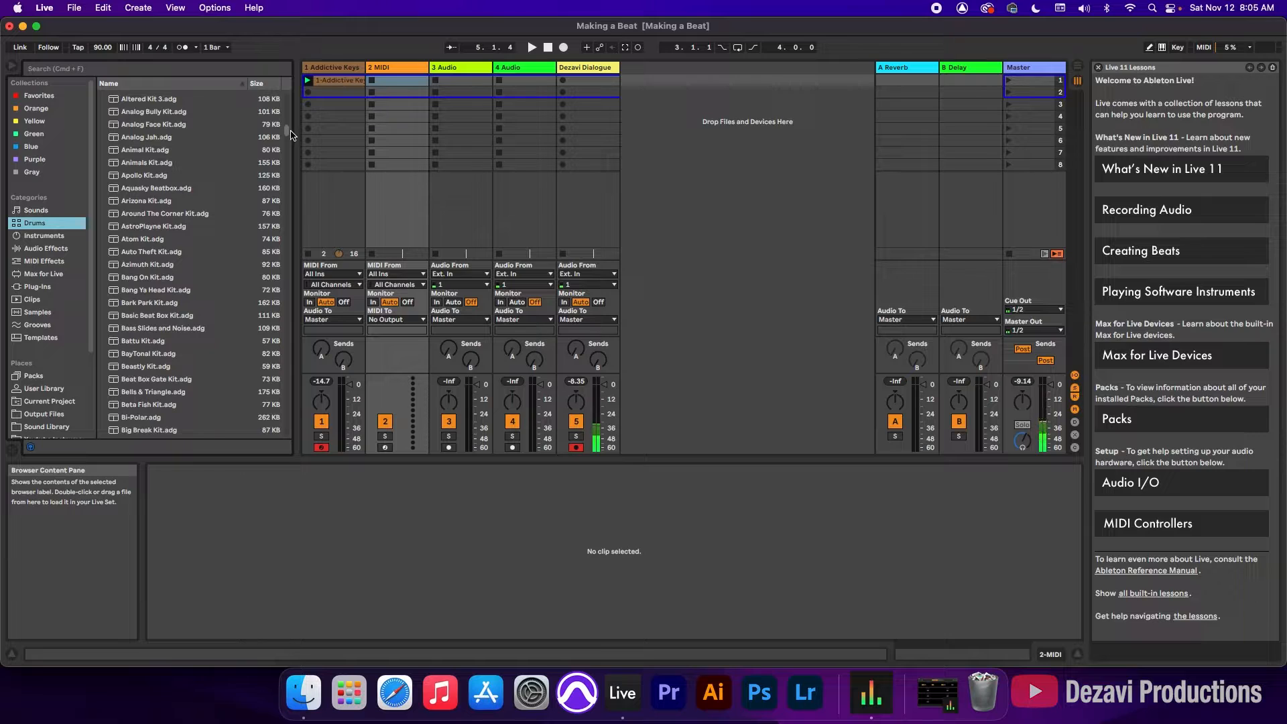
{"action": "left_click", "coordinate": [141, 266]}
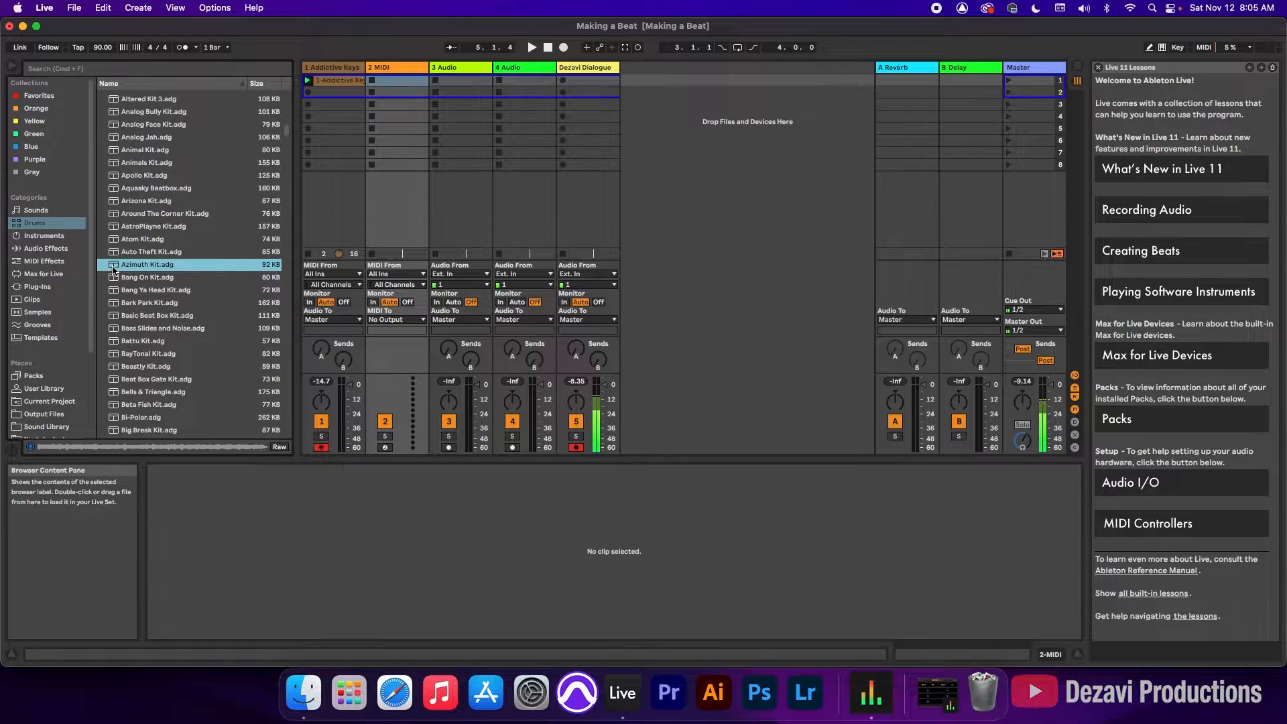
{"action": "left_click", "coordinate": [391, 85]}
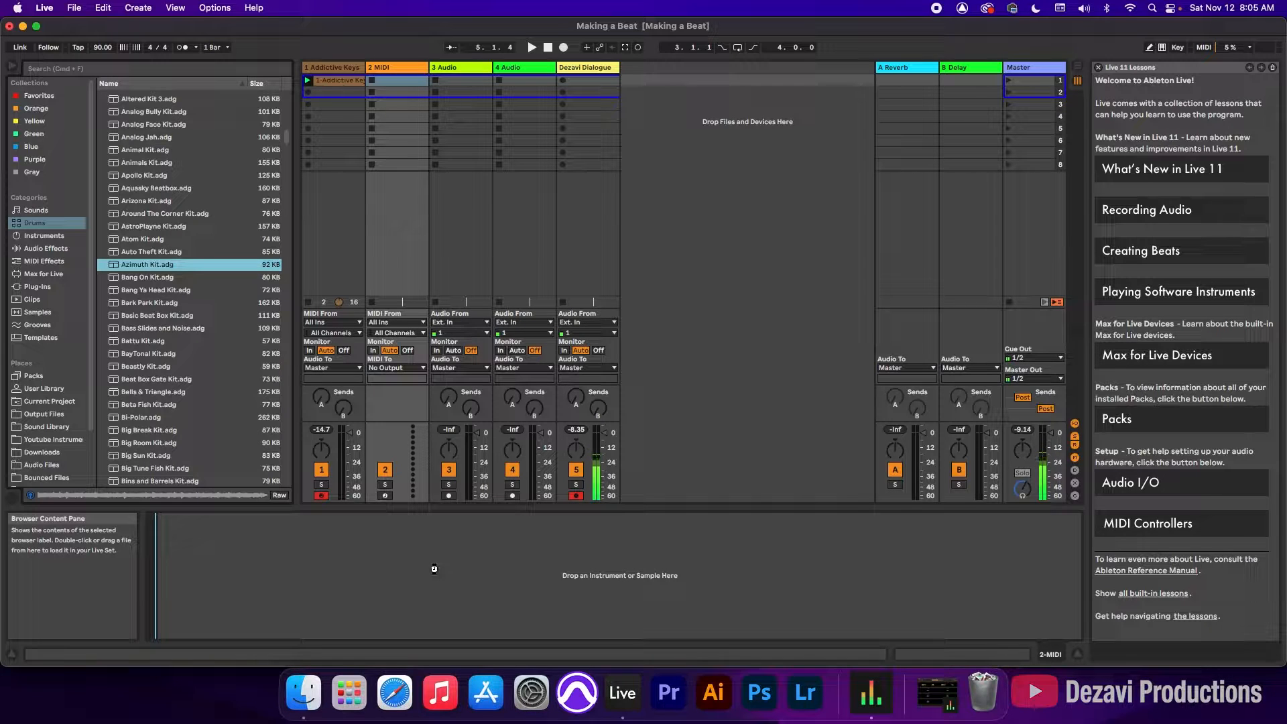
{"action": "left_click_drag", "start_coordinate": [435, 570], "coordinate": [434, 570]}
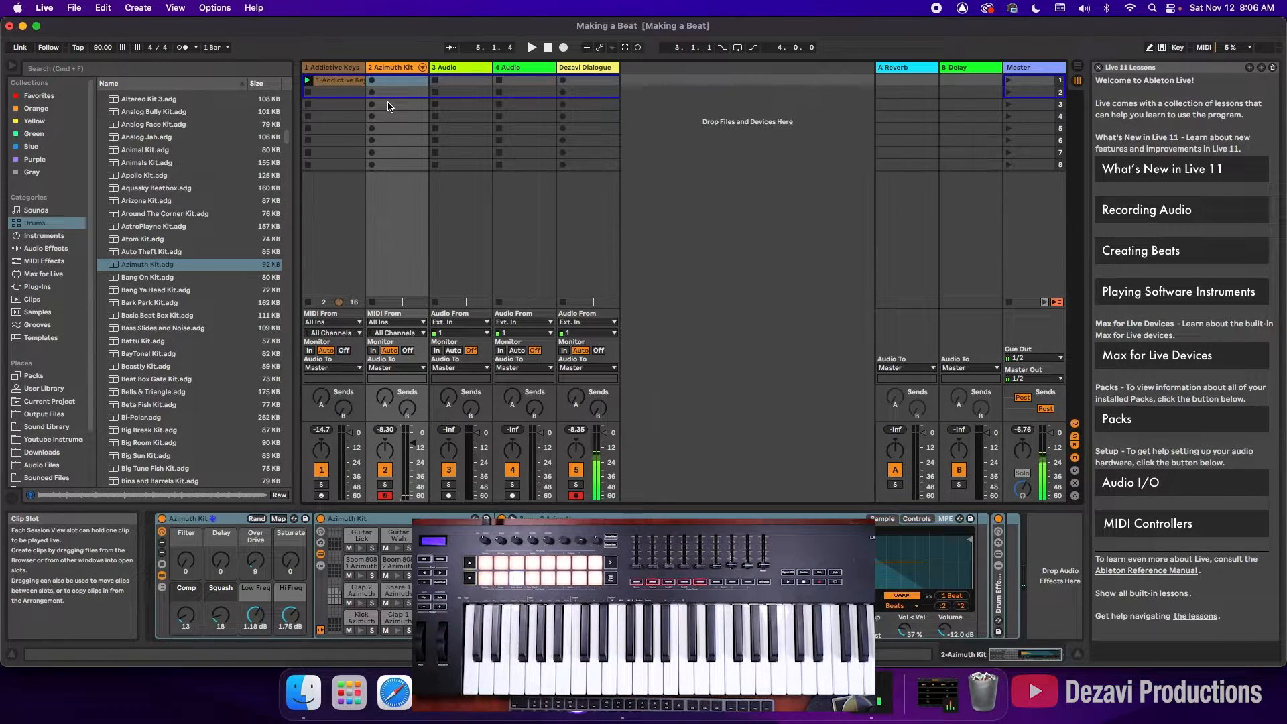
Step: Rehearse drums over the piano loop, enable the metronome, and record a four-bar kick and snare pattern into the Azimuth Kit track's first clip slot
{"action": "key", "text": "space"}
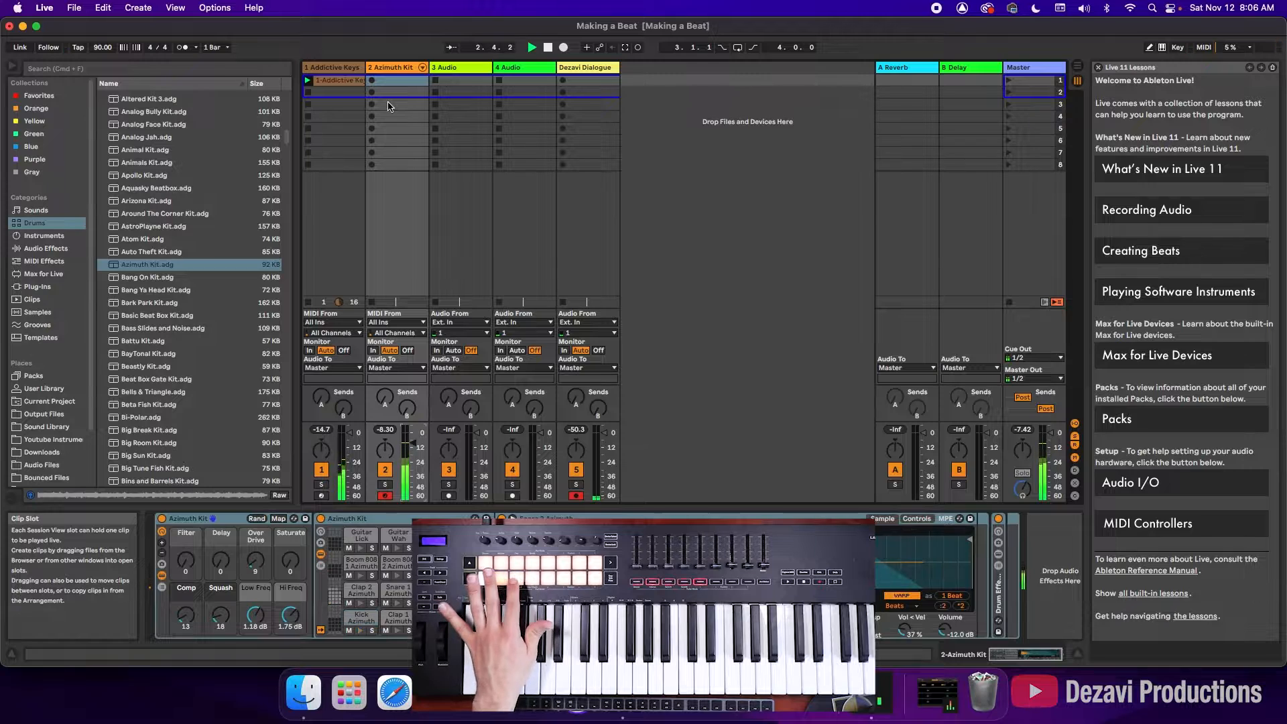
{"action": "left_click", "coordinate": [181, 48]}
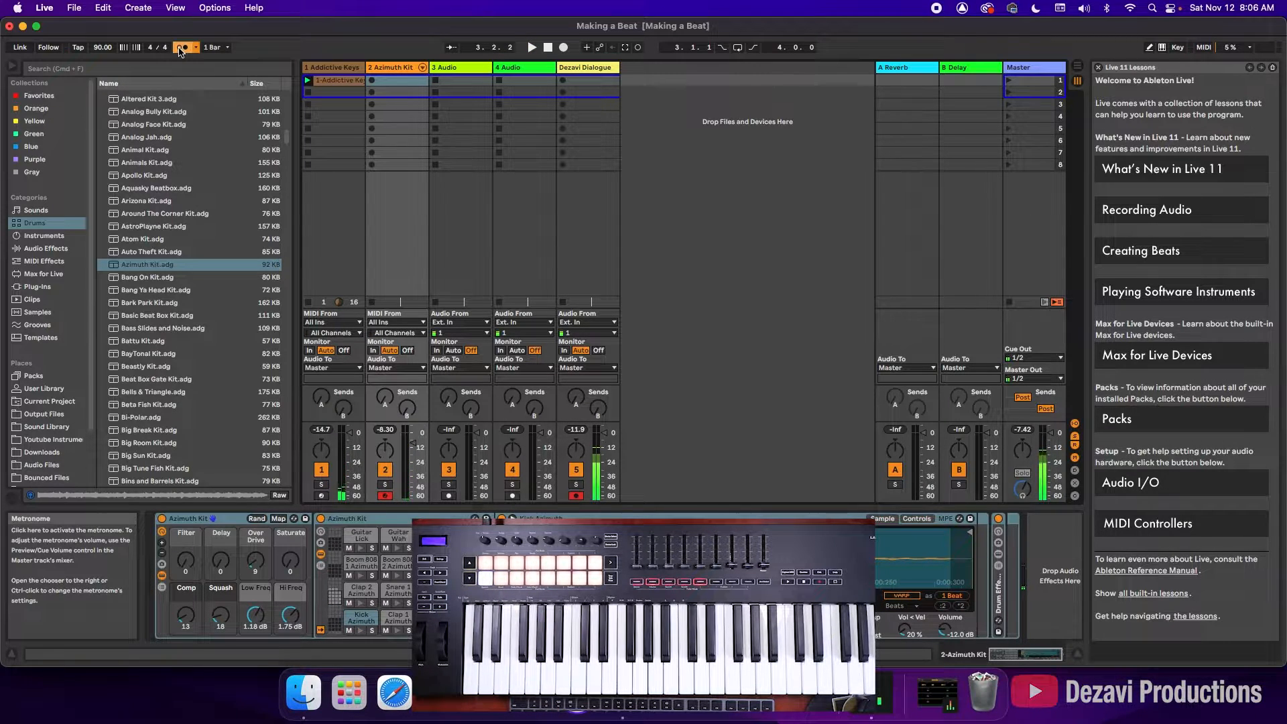
{"action": "left_click", "coordinate": [383, 81]}
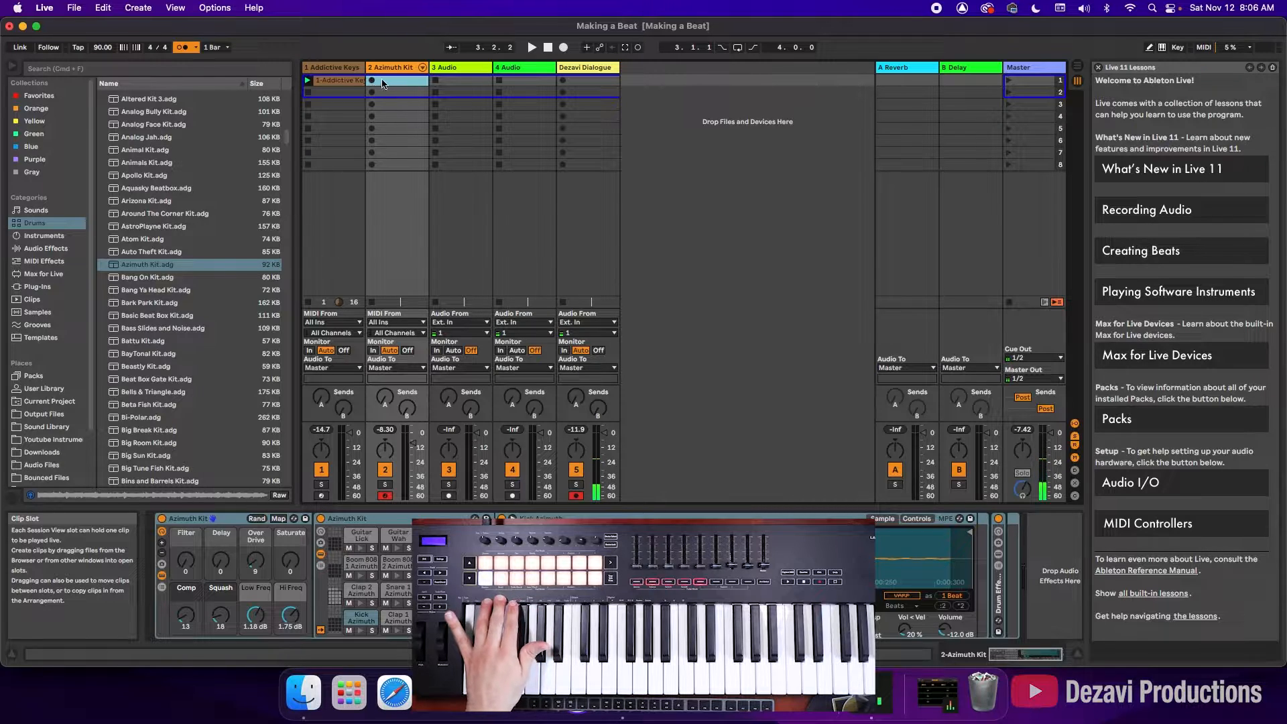
{"action": "left_click", "coordinate": [371, 81]}
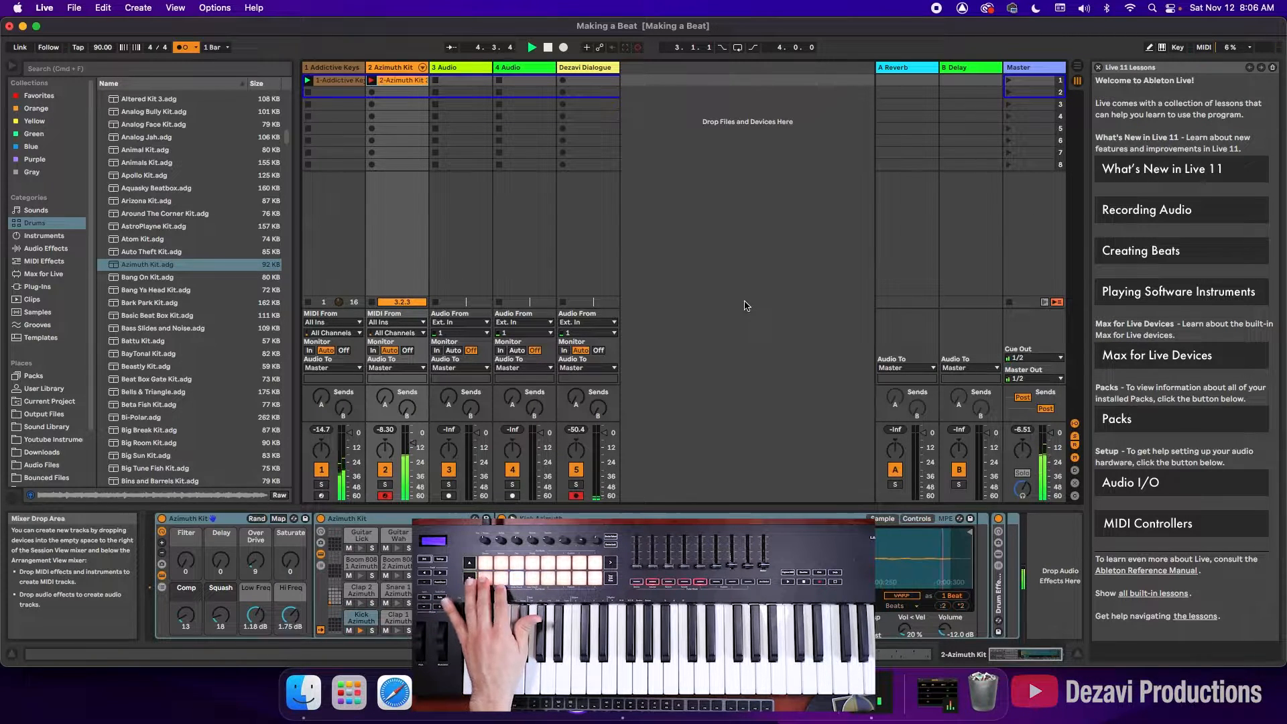
{"action": "key", "text": "space"}
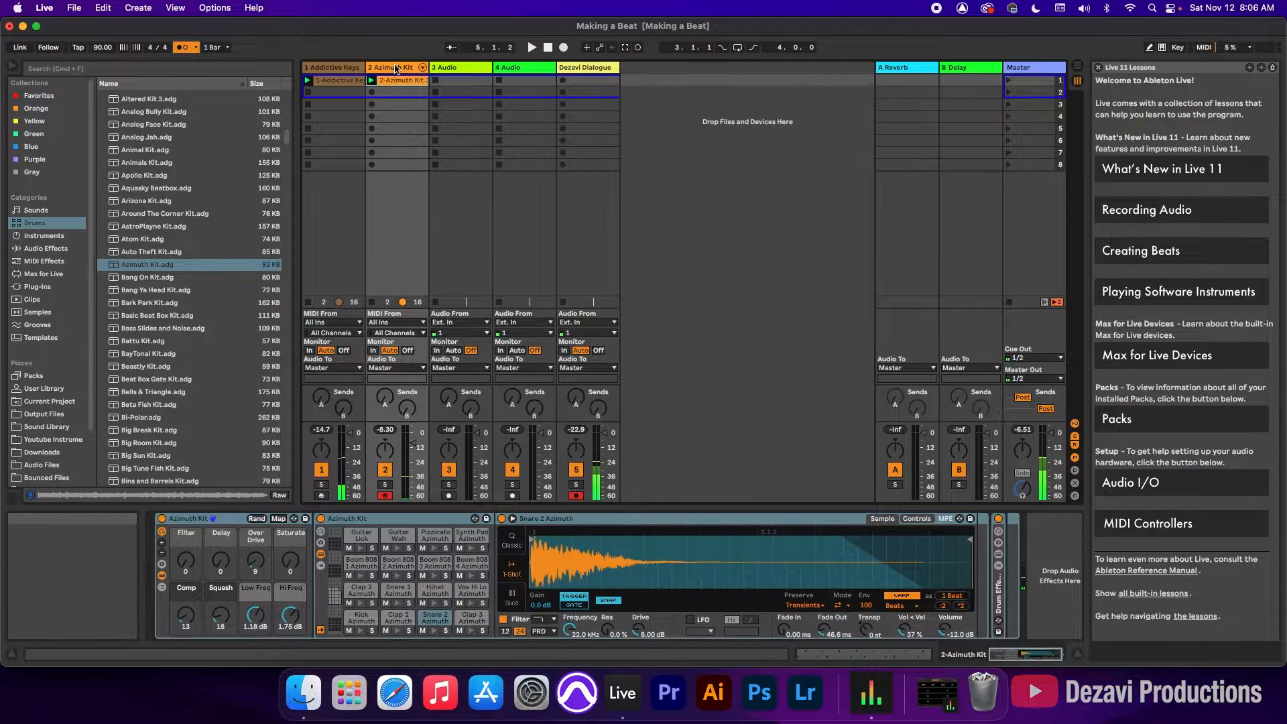
Step: Open the recorded drum clip in an enlarged note editor and quantize all kick and snare notes to 1/16 at 100%
{"action": "double_click", "coordinate": [398, 82]}
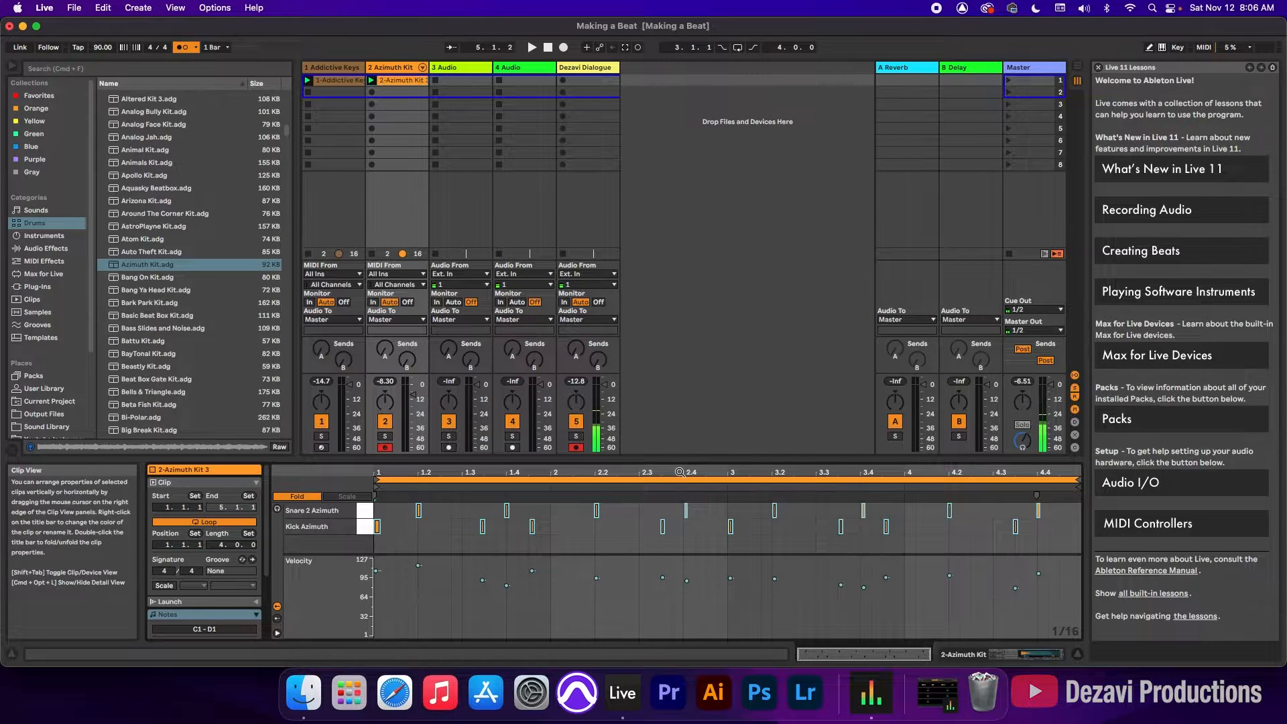
{"action": "left_click_drag", "start_coordinate": [682, 463], "coordinate": [664, 303]}
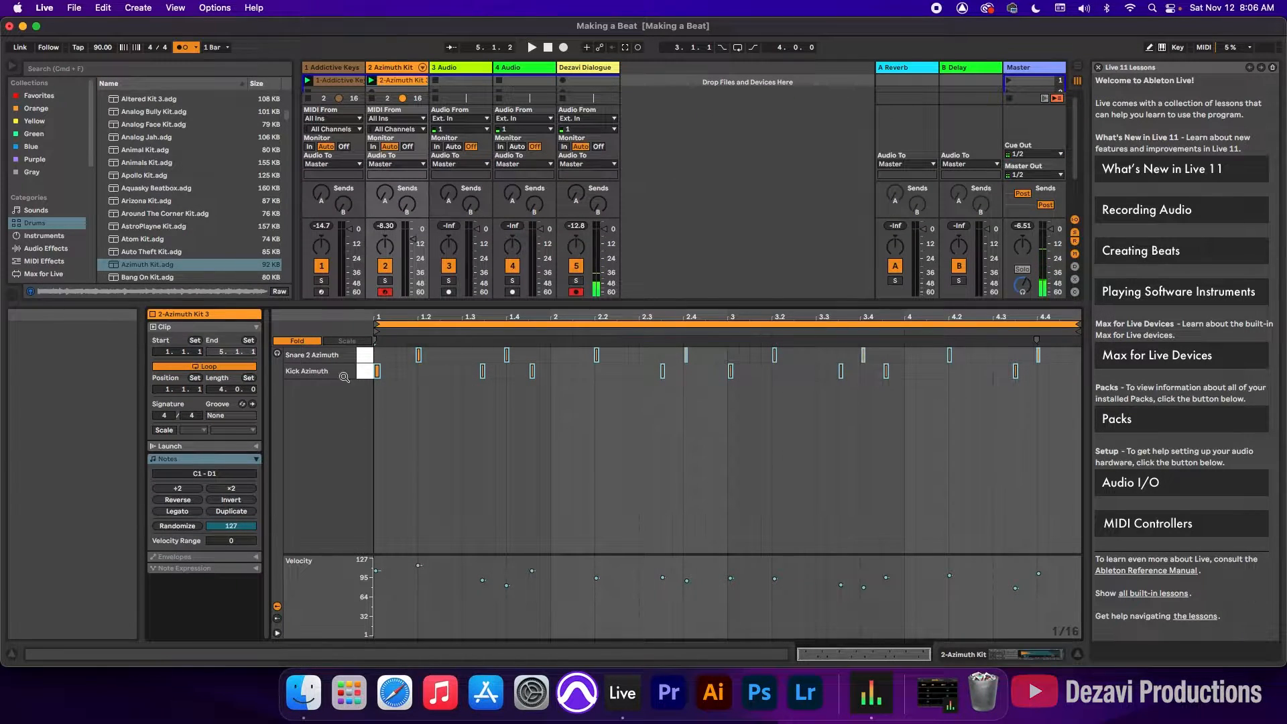
{"action": "left_click_drag", "start_coordinate": [362, 356], "coordinate": [362, 378]}
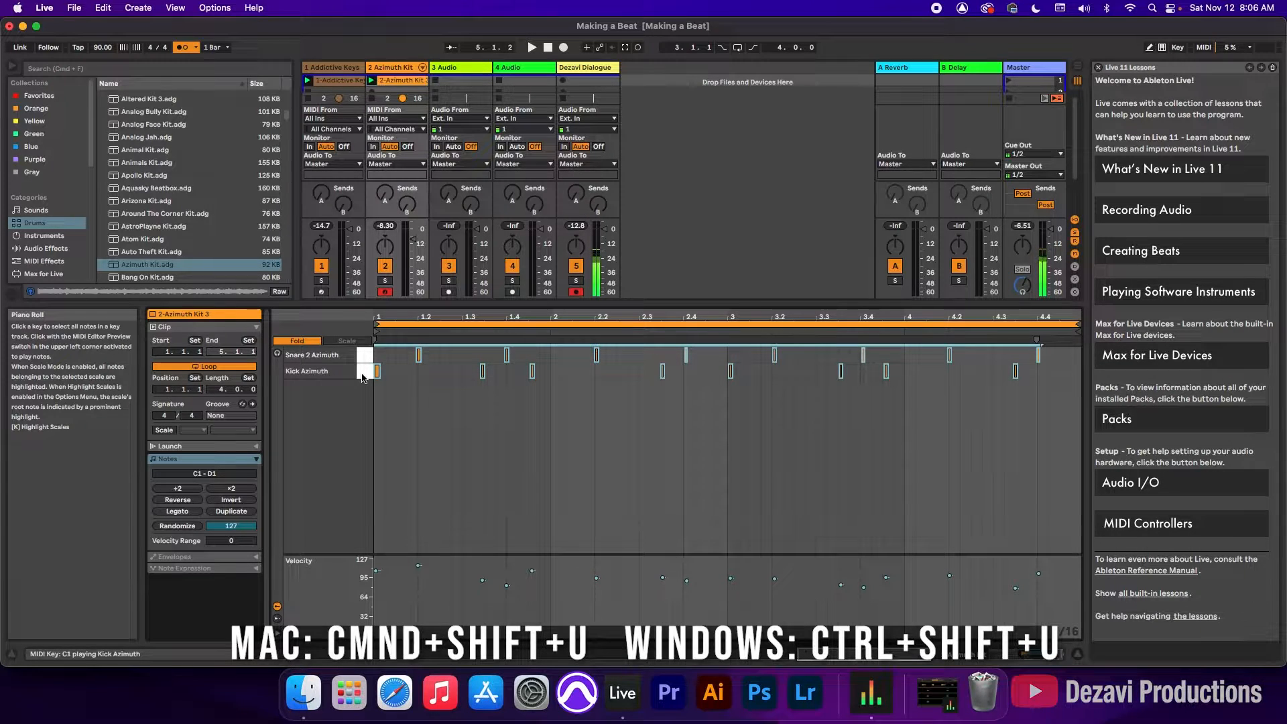
{"action": "key", "text": "super+shift+u"}
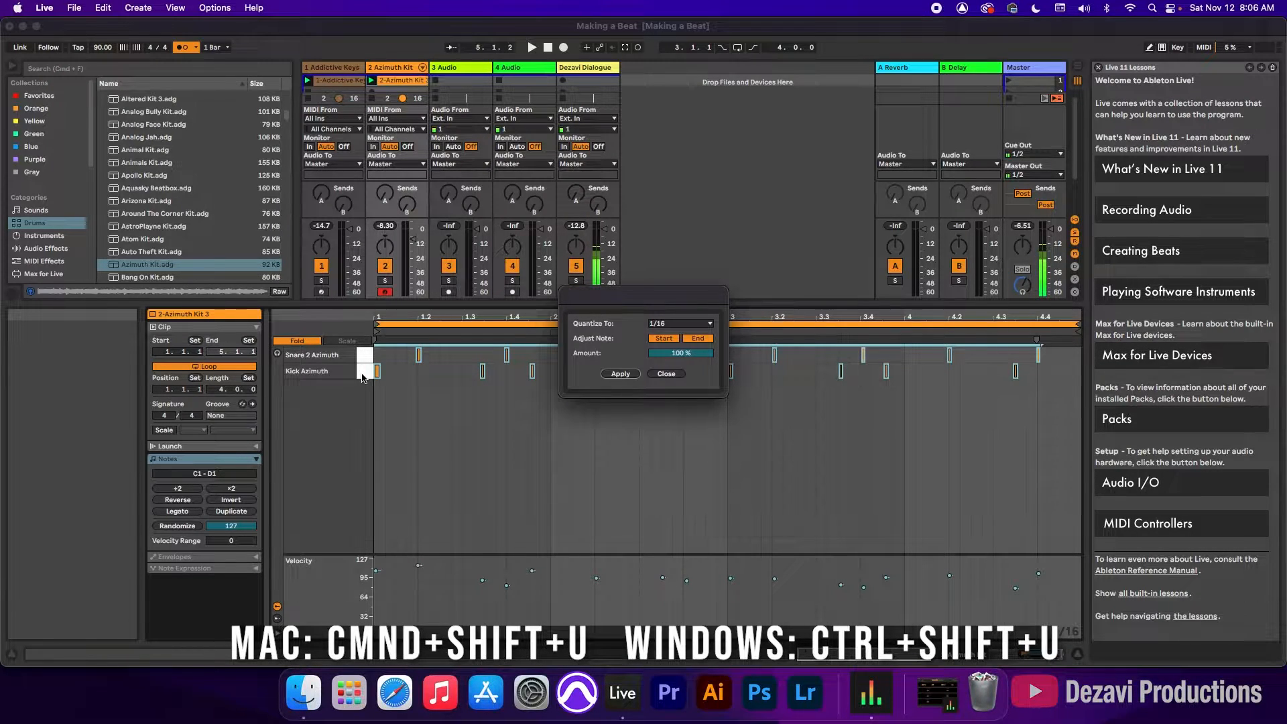
{"action": "key", "text": "Return"}
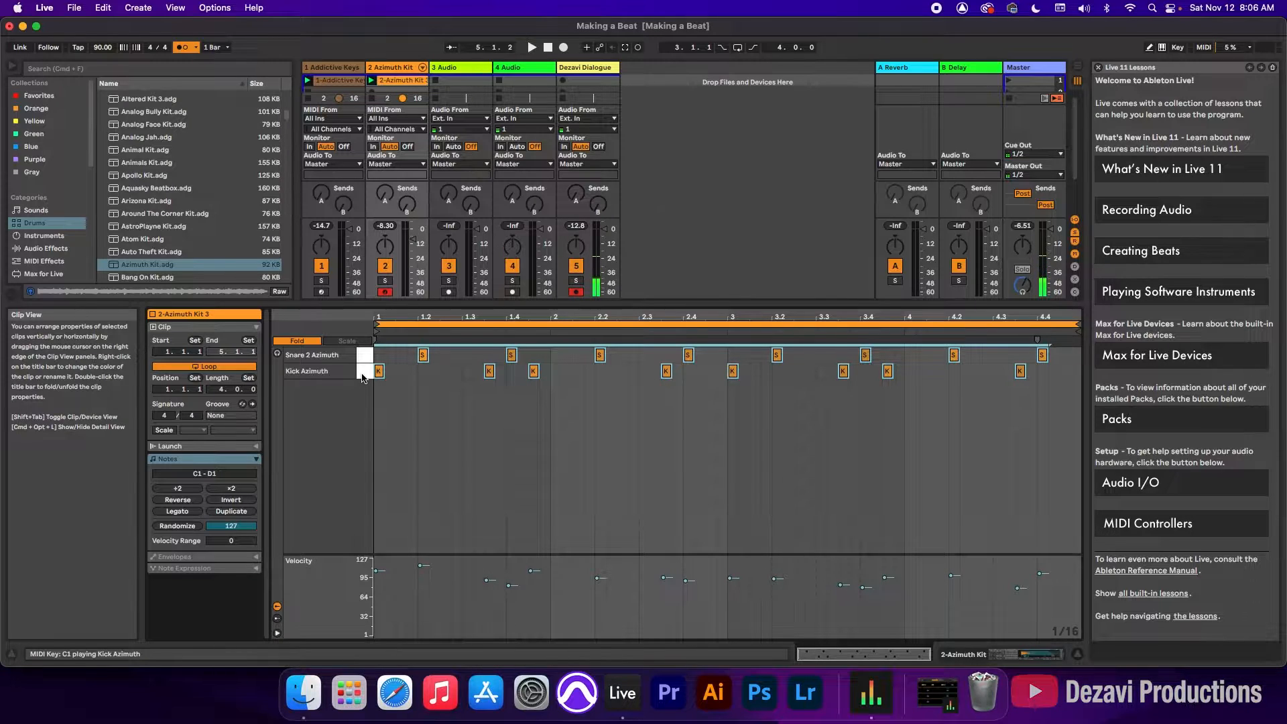
Step: Play the quantized drums together with the piano loop and turn off the metronome
{"action": "key", "text": "space"}
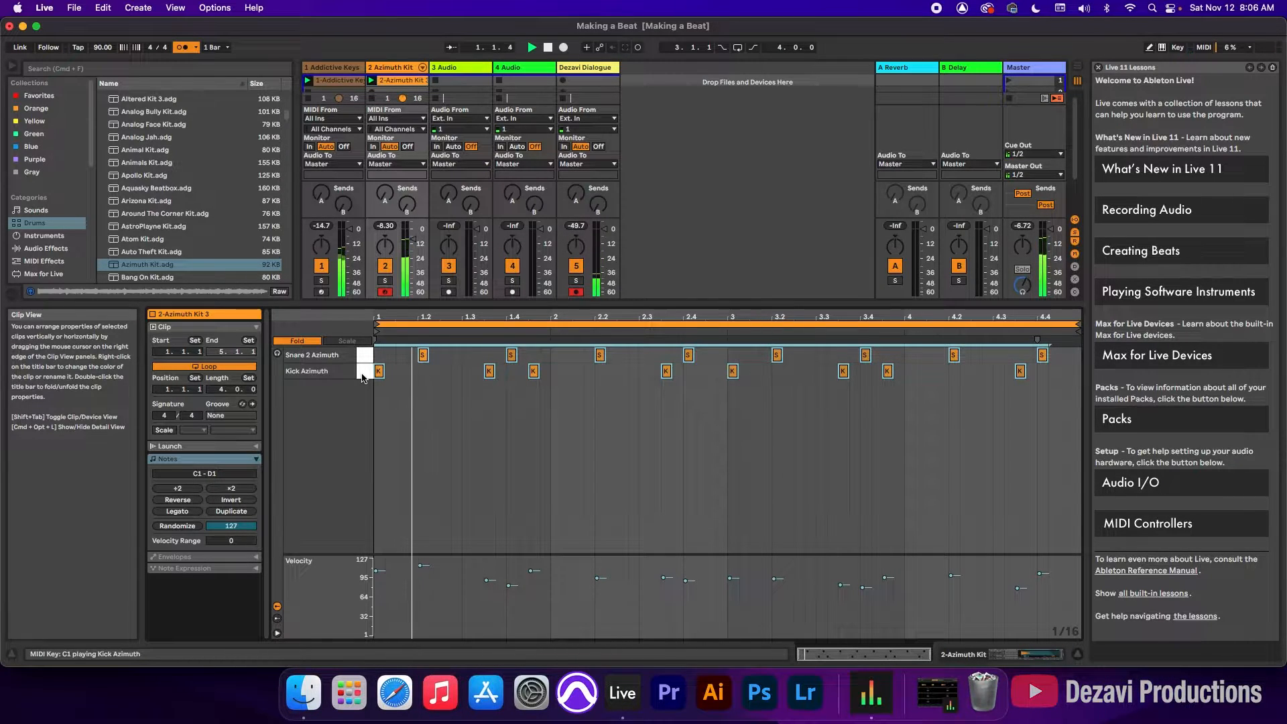
{"action": "left_click", "coordinate": [182, 48]}
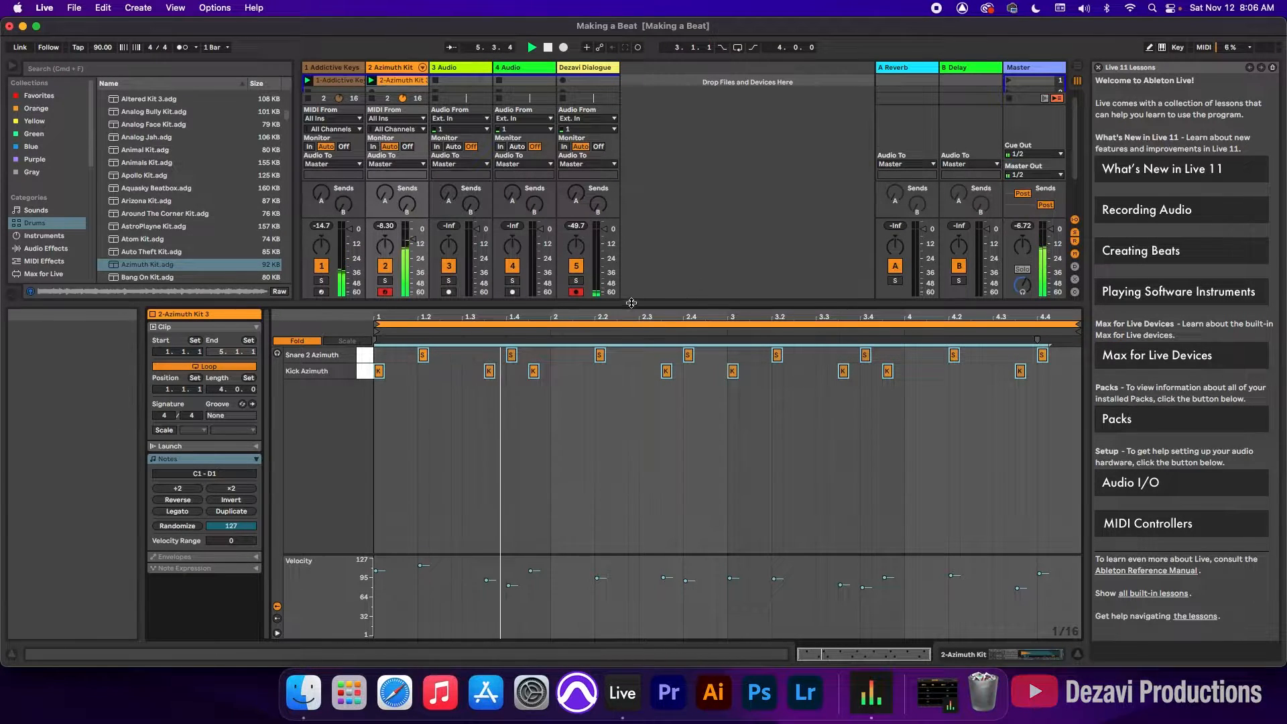
{"action": "left_click_drag", "start_coordinate": [632, 304], "coordinate": [632, 292]}
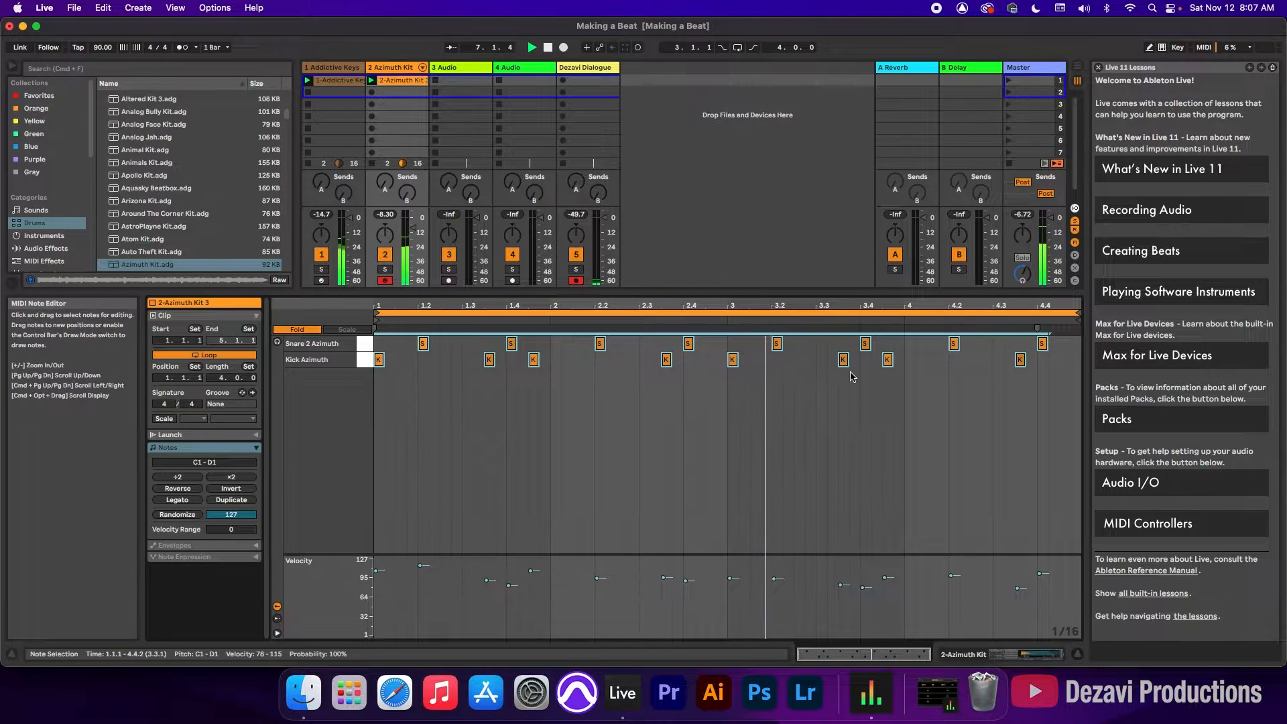
Step: Try deleting the kick note just before bar 4, play the loop without it, and undo the deletion
{"action": "double_click", "coordinate": [888, 360]}
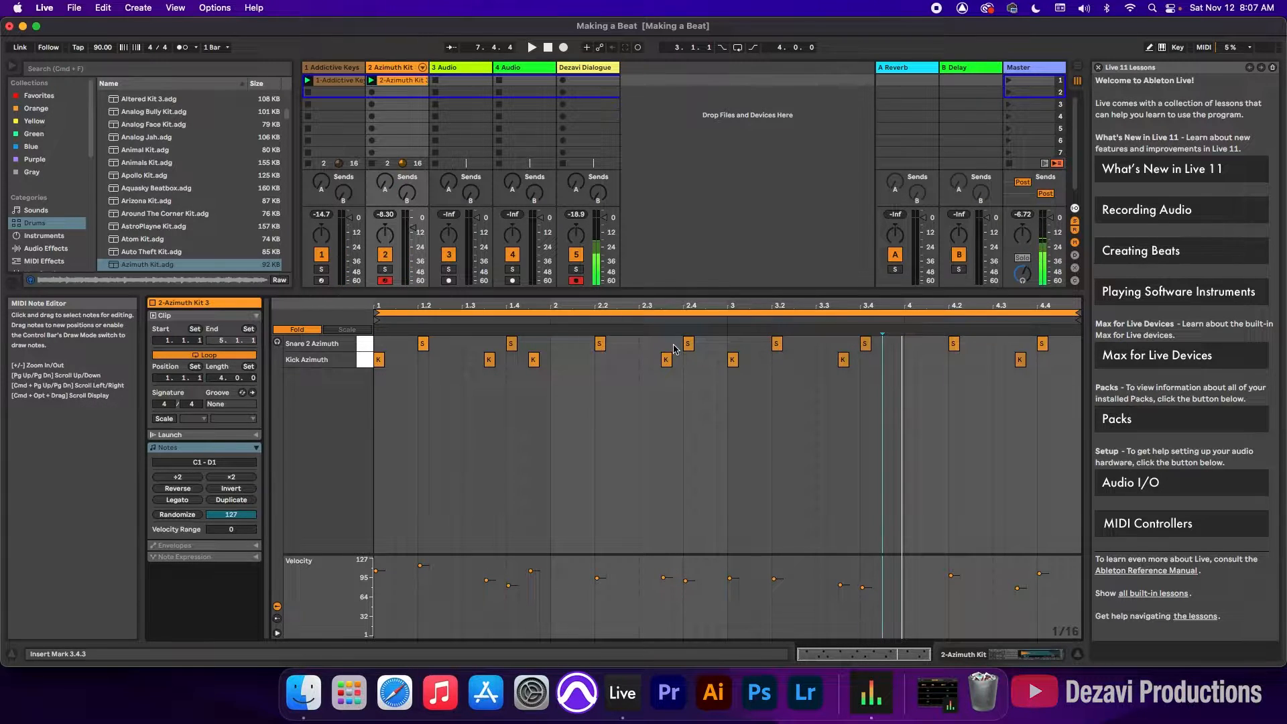
{"action": "key", "text": "space"}
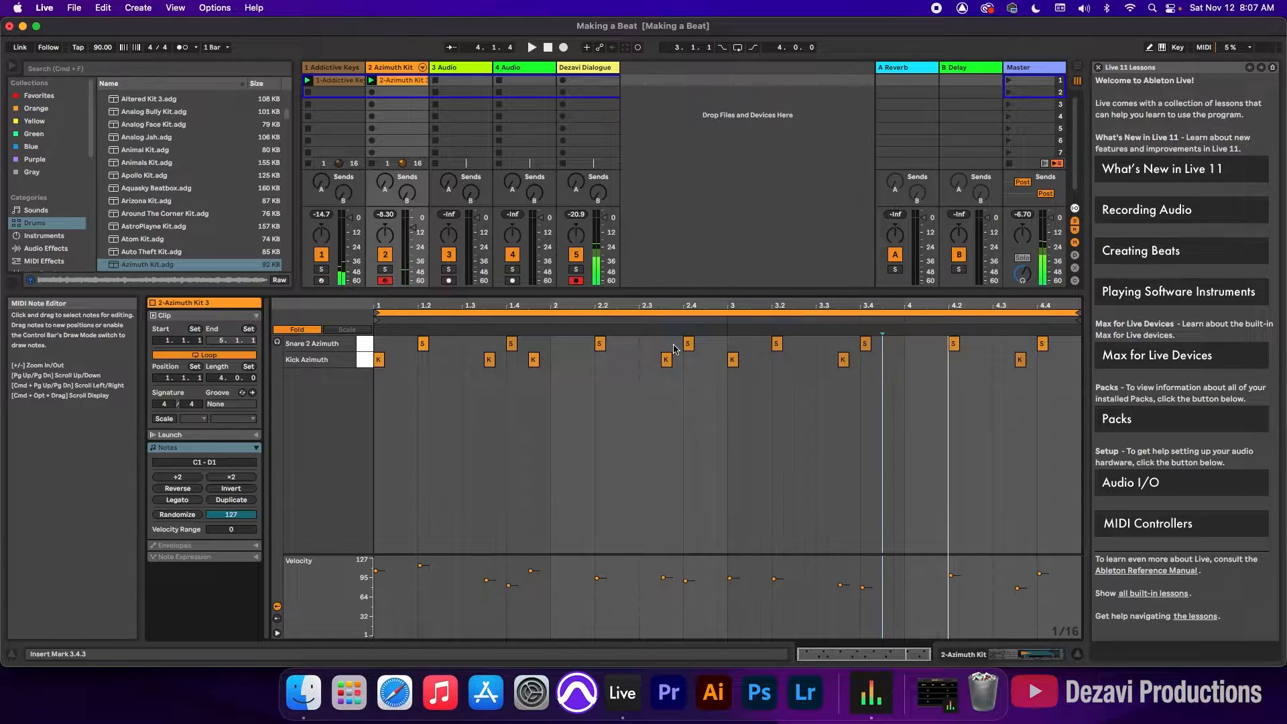
{"action": "key", "text": "super+z"}
Step: Unfold the drum clip's note editor to show the lanes of all Azimuth Kit sounds
{"action": "left_click_drag", "start_coordinate": [649, 293], "coordinate": [647, 349]}
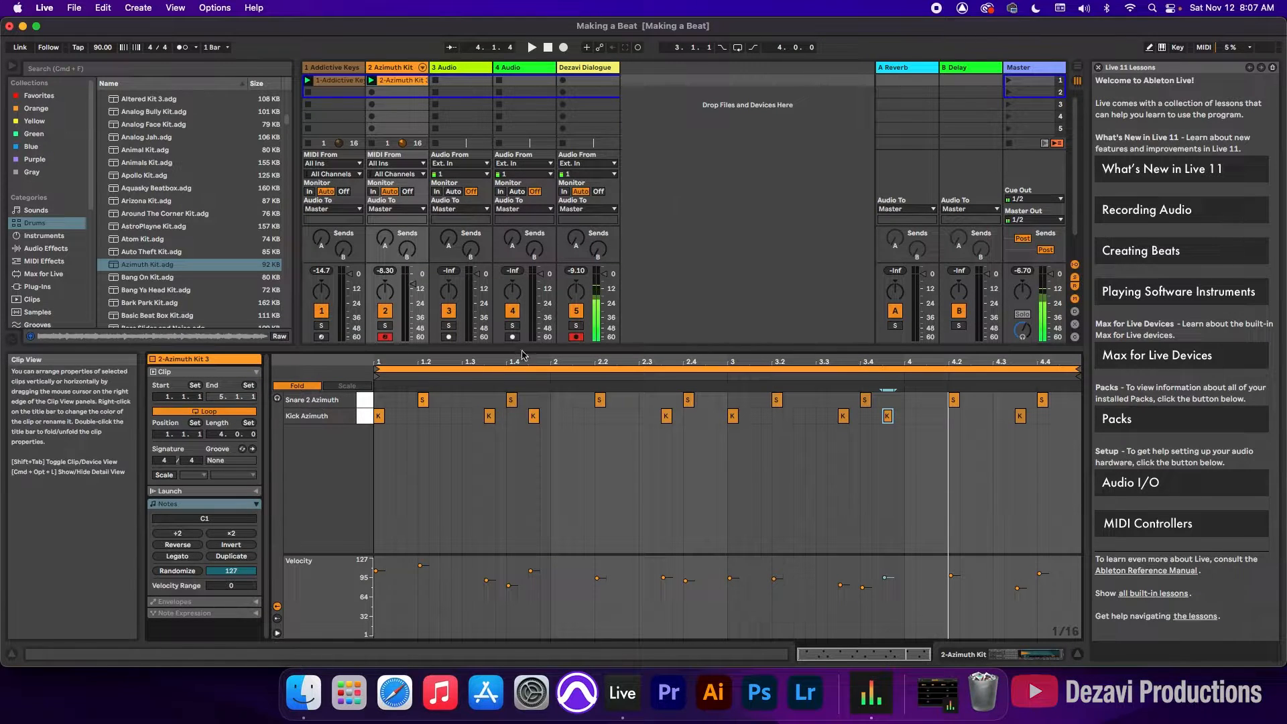
{"action": "left_click_drag", "start_coordinate": [523, 348], "coordinate": [511, 290]}
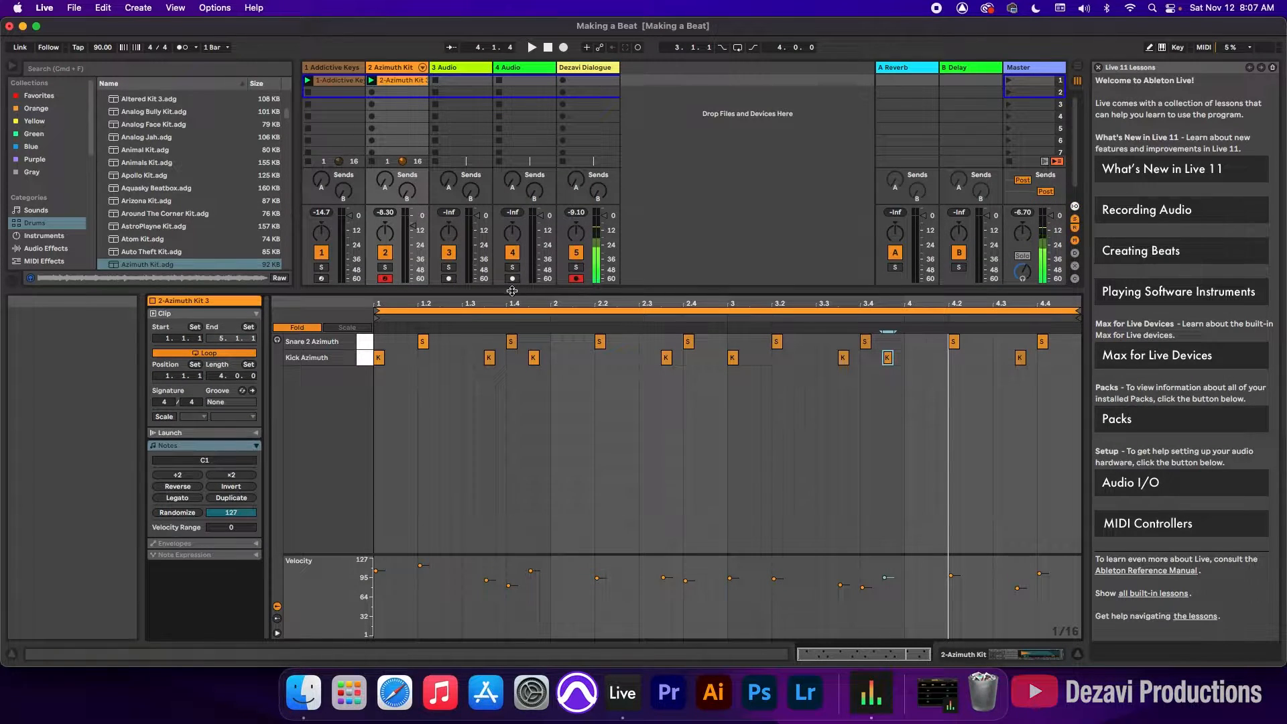
{"action": "left_click", "coordinate": [298, 328]}
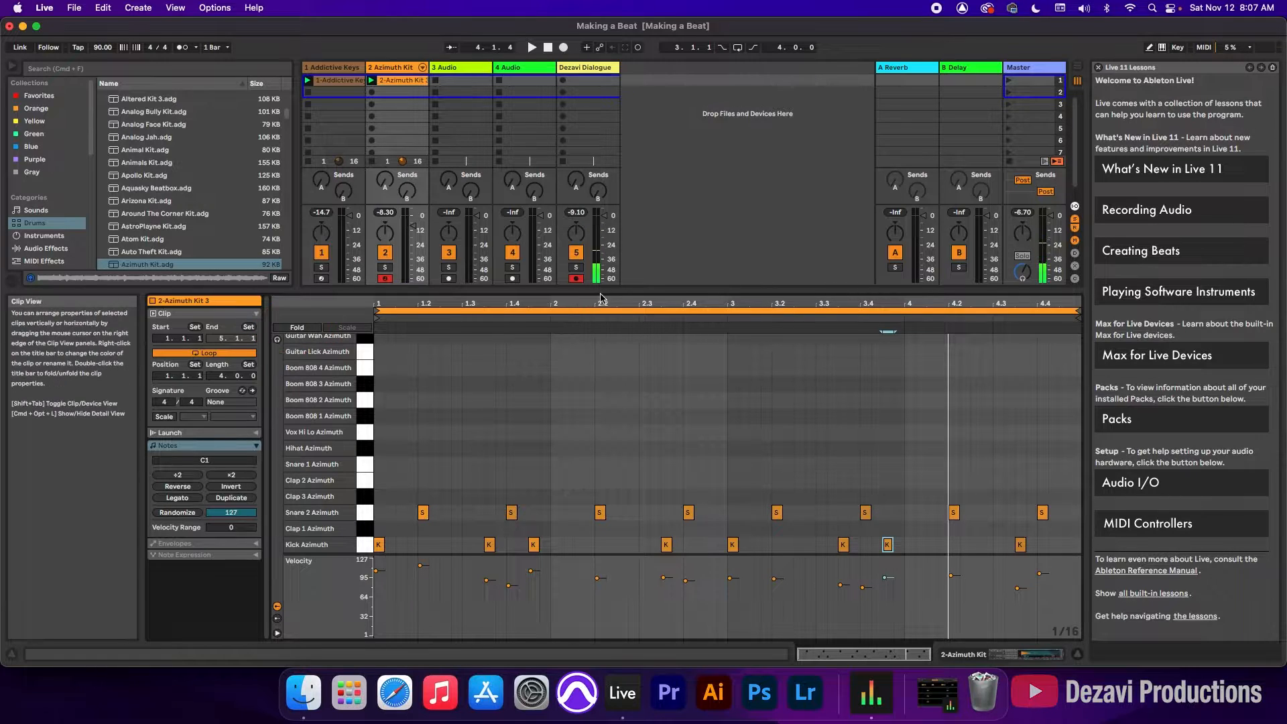
Step: Draw a continuous row of 1/8 Hihat Azimuth notes across all four bars of the drum clip
{"action": "left_click_drag", "start_coordinate": [597, 295], "coordinate": [594, 239]}
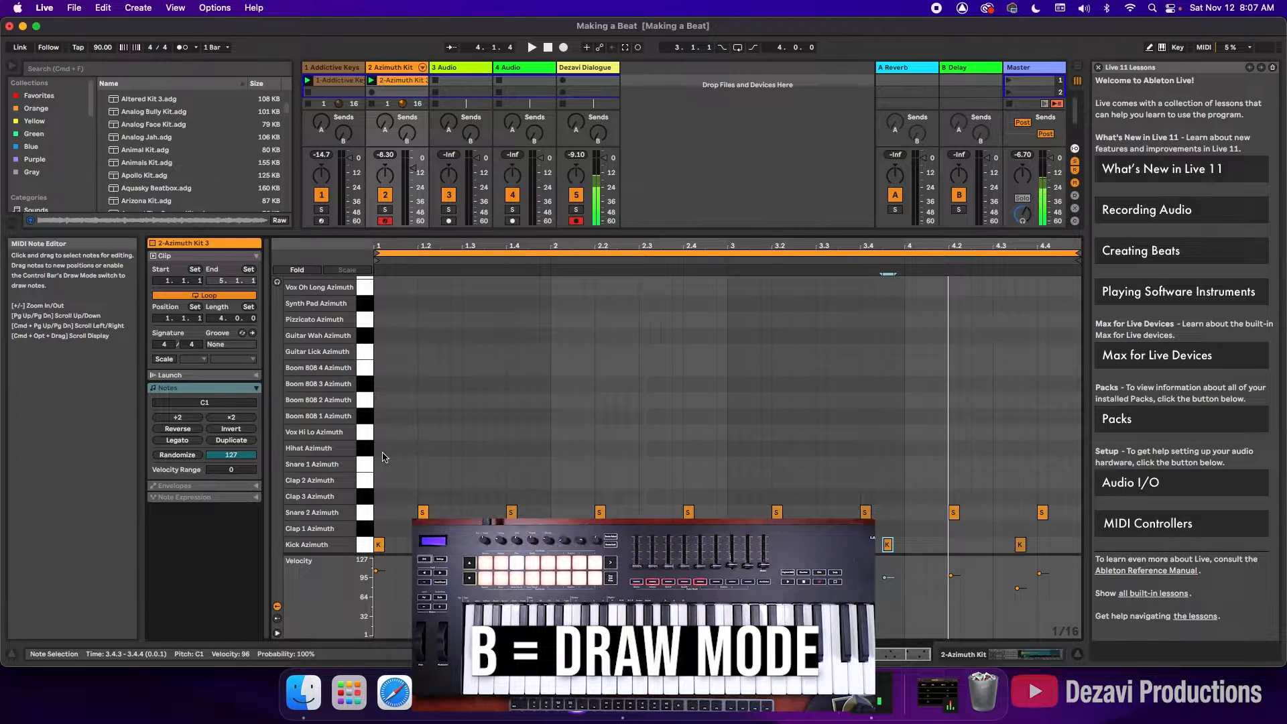
{"action": "key", "text": "b"}
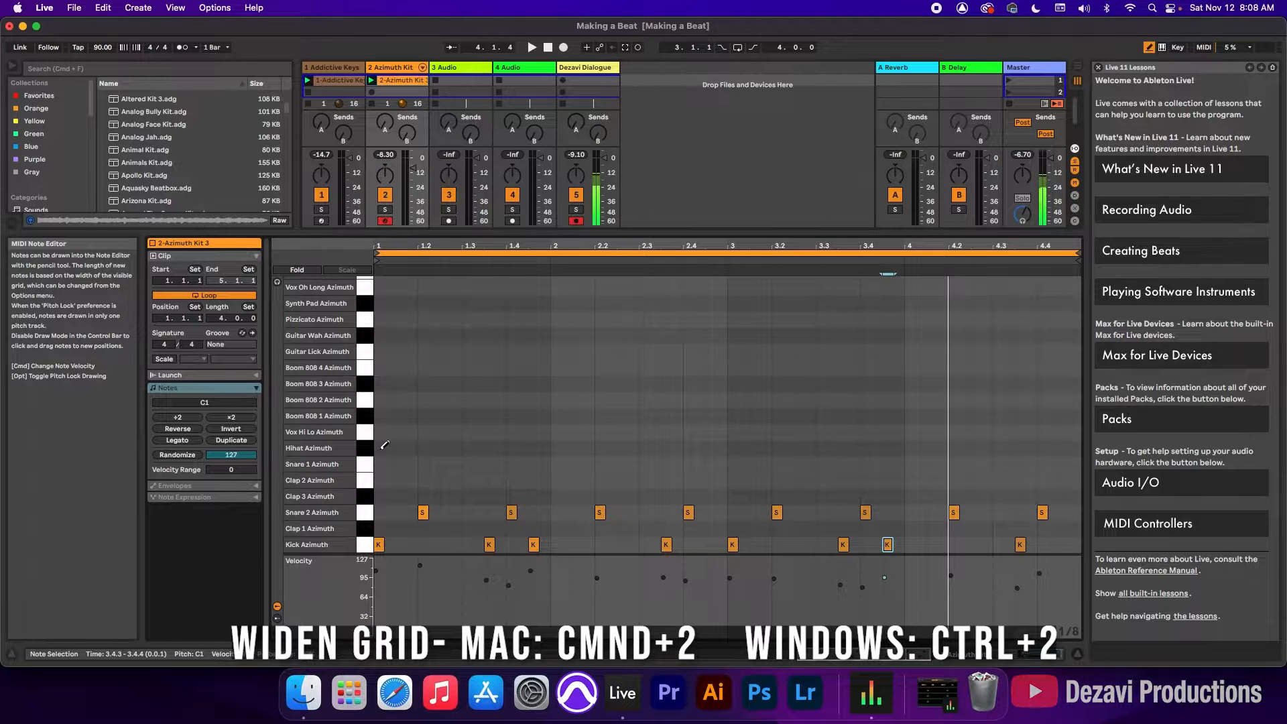
{"action": "mouse_move", "coordinate": [381, 446]}
{"action": "left_mouse_down"}
{"action": "mouse_move", "coordinate": [504, 463]}
{"action": "mouse_move", "coordinate": [595, 453]}
{"action": "left_mouse_up"}
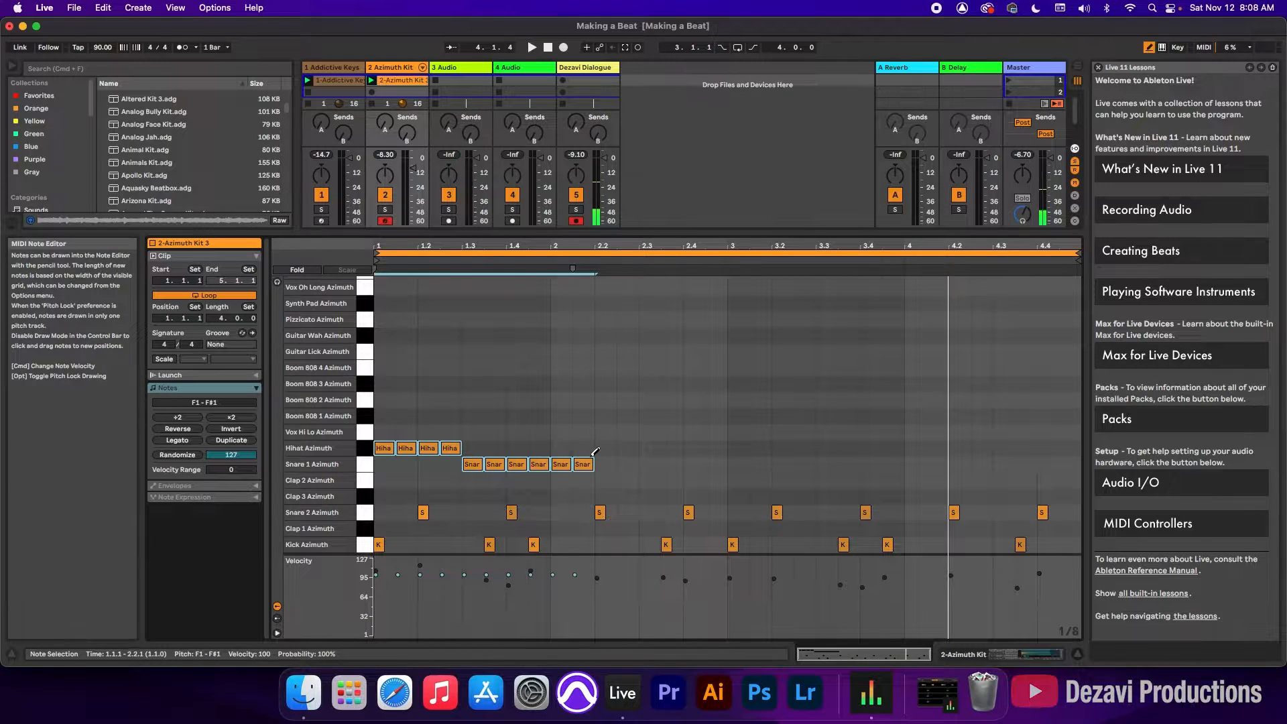
{"action": "mouse_move", "coordinate": [473, 463]}
{"action": "left_mouse_down"}
{"action": "mouse_move", "coordinate": [561, 447]}
{"action": "mouse_move", "coordinate": [1080, 436]}
{"action": "left_mouse_up"}
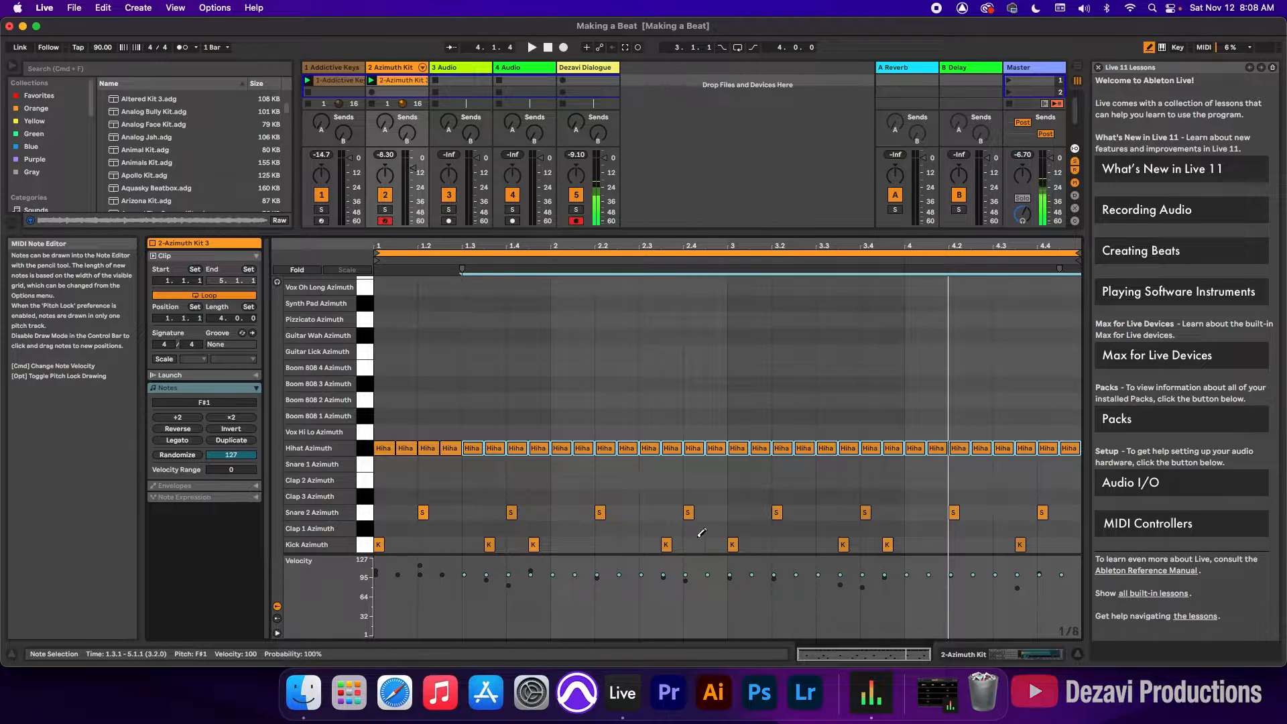
Step: Fold the note editor to the used drum lanes and enlarge its velocity lane while the loop plays
{"action": "key", "text": "space"}
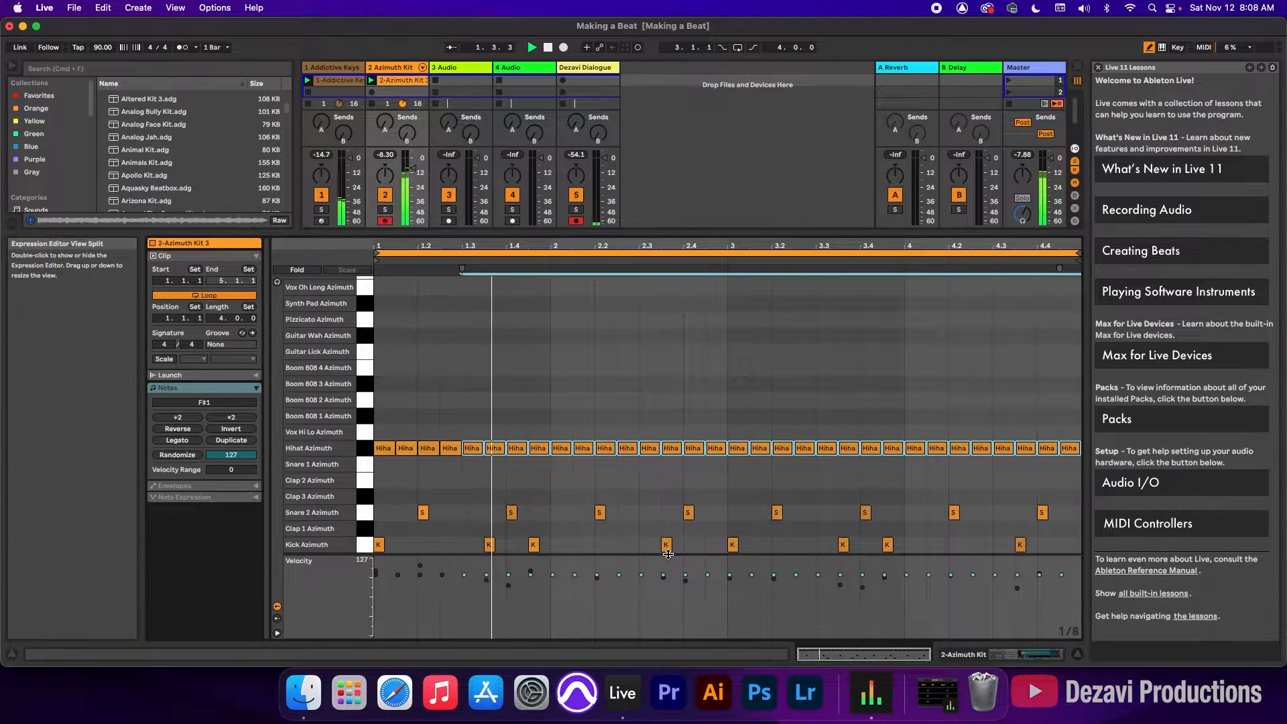
{"action": "left_click_drag", "start_coordinate": [668, 554], "coordinate": [670, 510]}
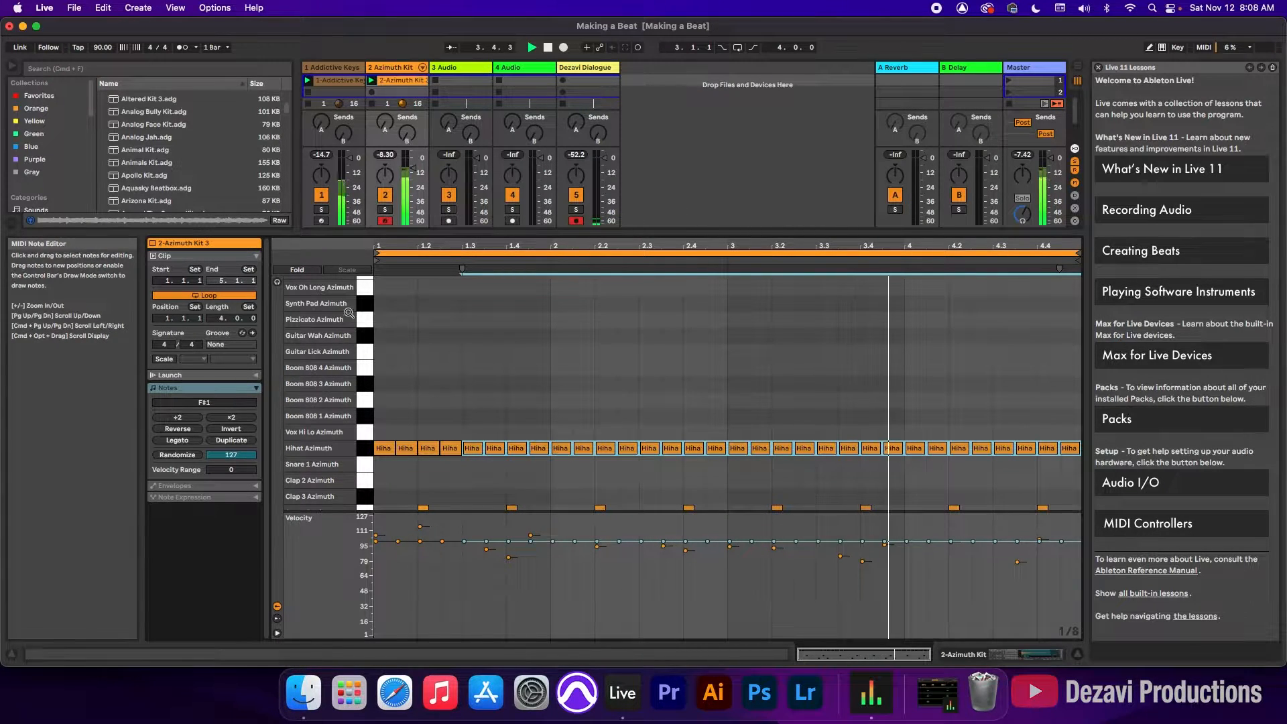
{"action": "key", "text": "f"}
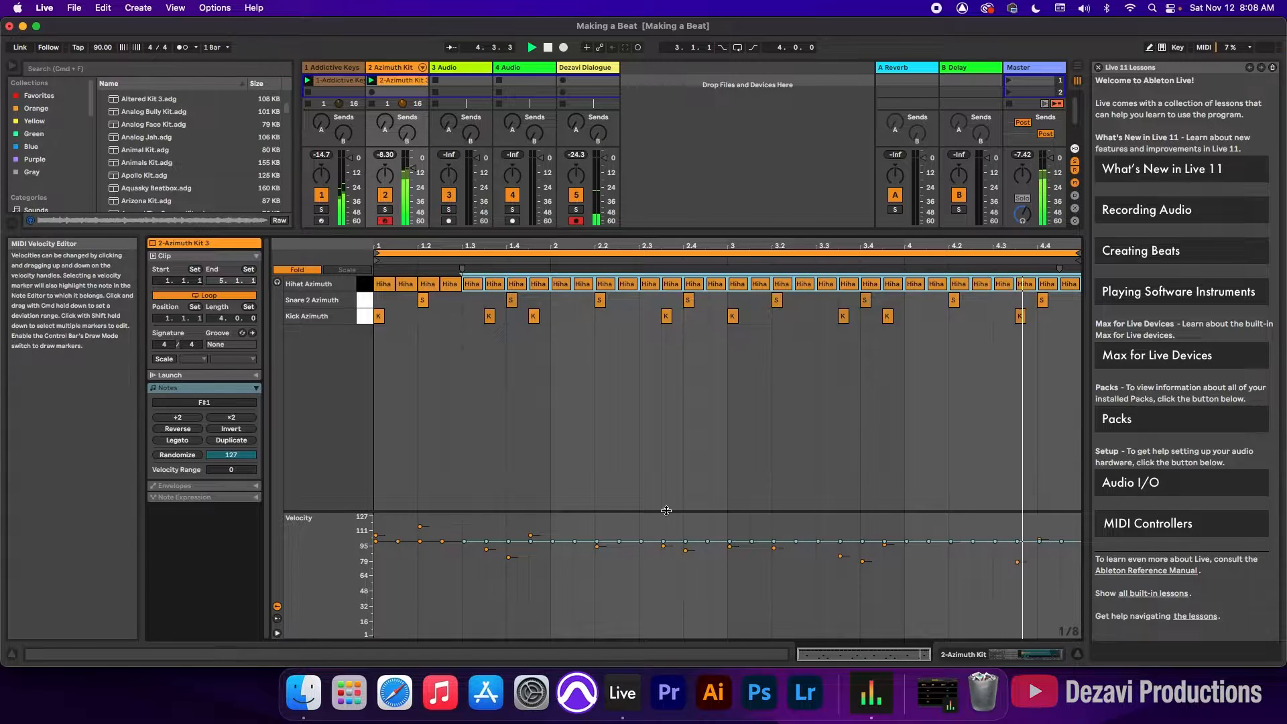
{"action": "left_click_drag", "start_coordinate": [666, 511], "coordinate": [665, 445]}
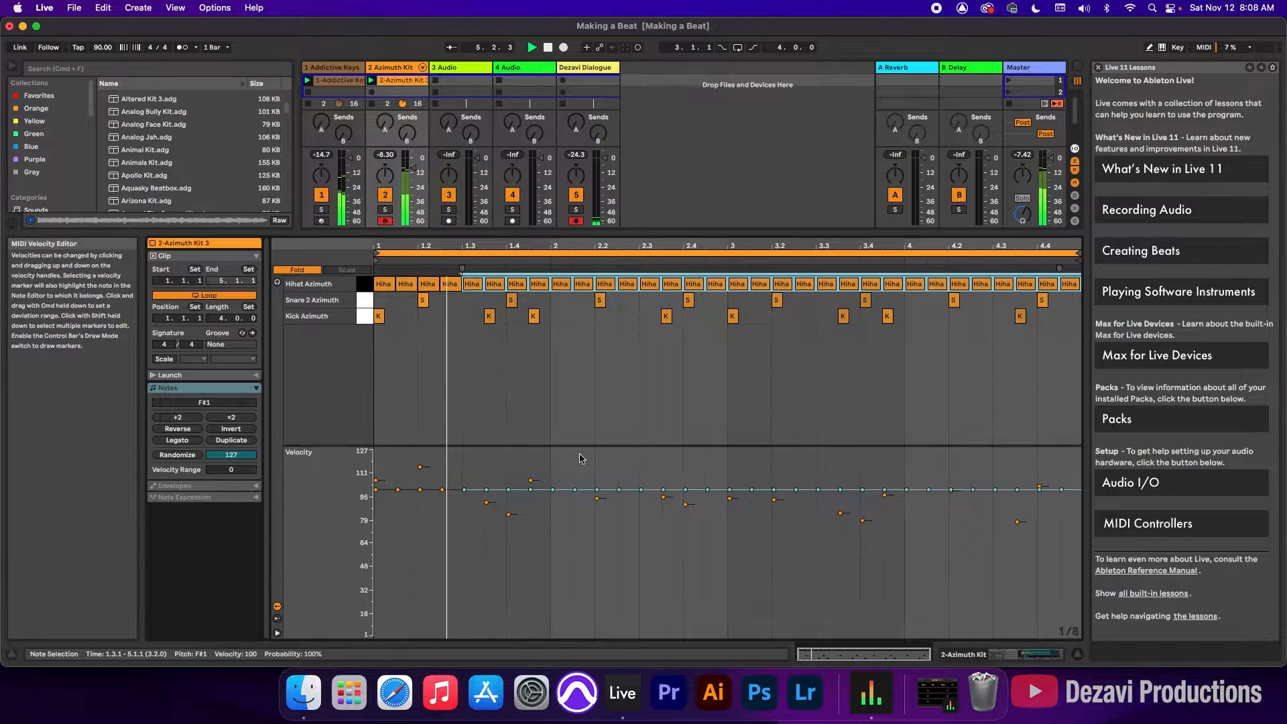
Step: Select all Hihat Azimuth notes and lower their velocity to 91
{"action": "left_click", "coordinate": [529, 376]}
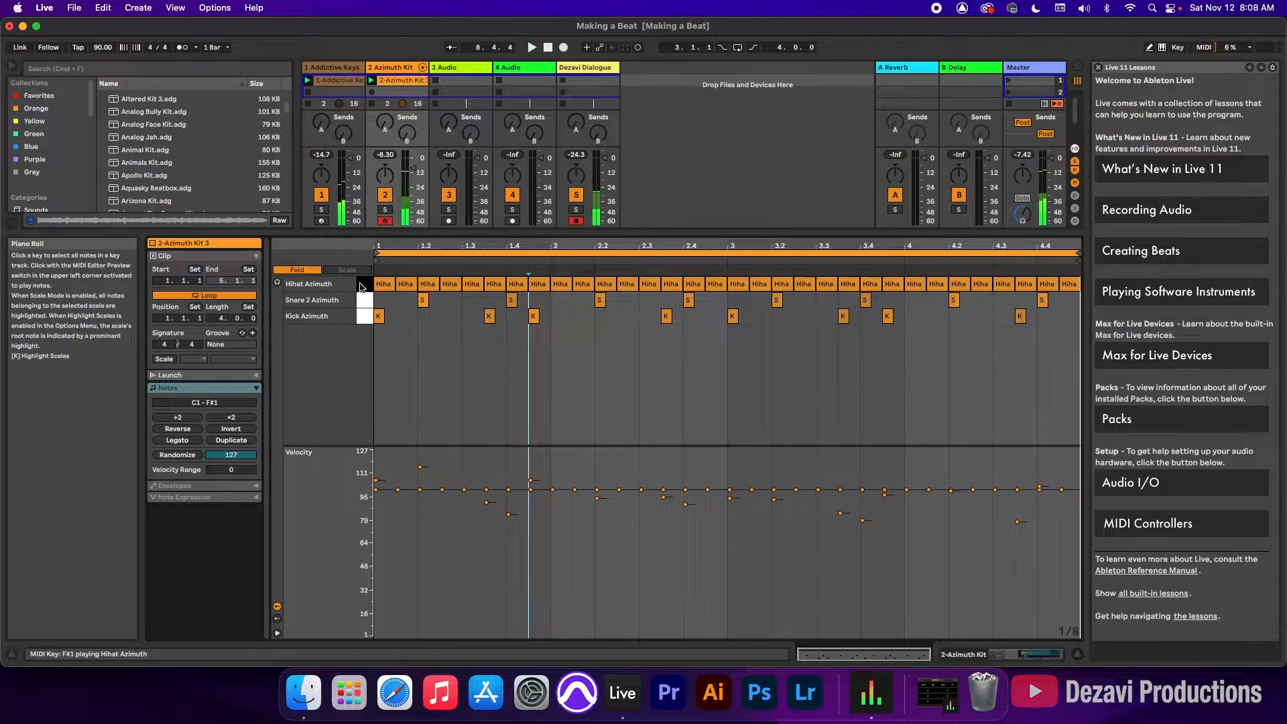
{"action": "left_click", "coordinate": [361, 286]}
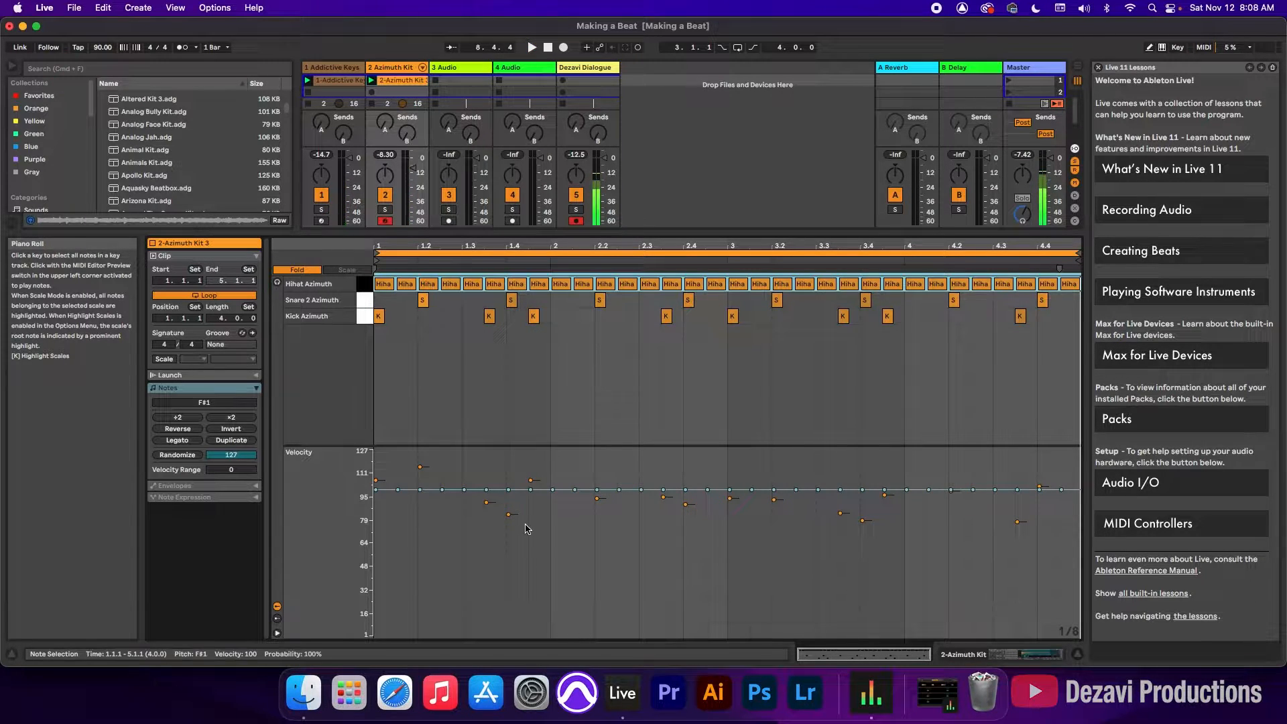
{"action": "left_click_drag", "start_coordinate": [466, 490], "coordinate": [466, 502]}
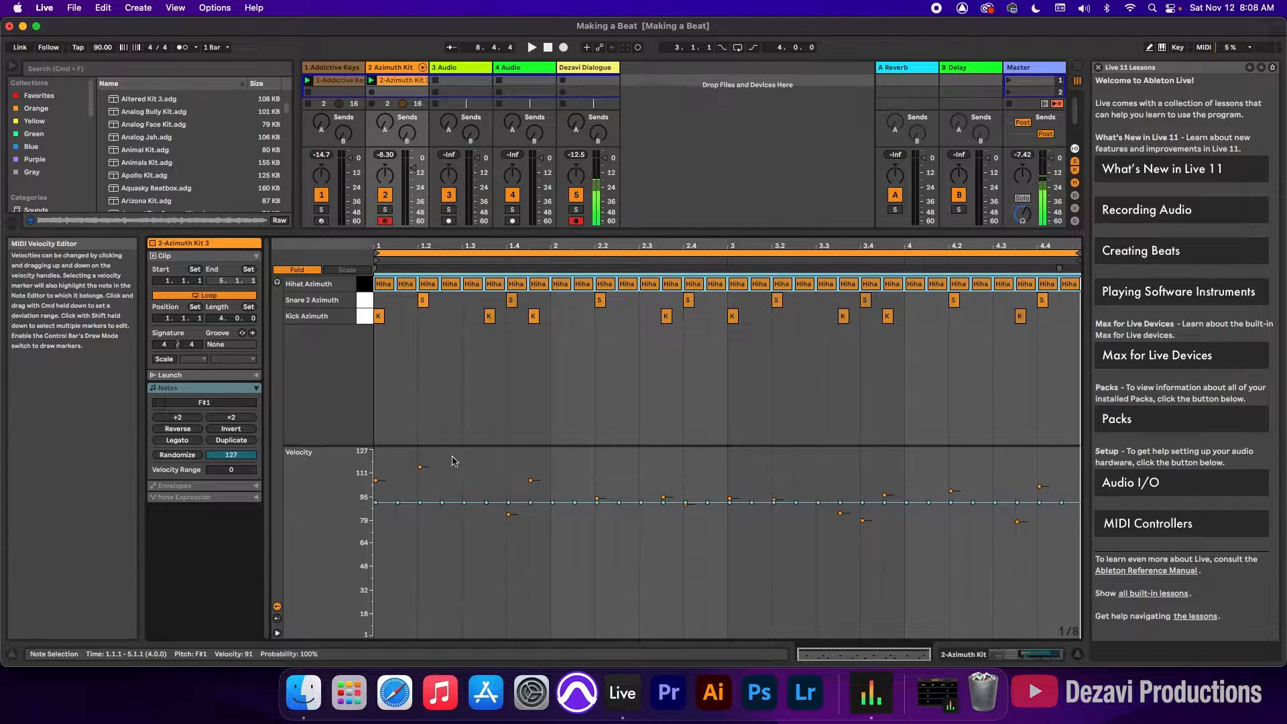
Step: Select every second hi-hat note from 1.1.3 through the end of the clip and lower their velocity to 85
{"action": "left_click", "coordinate": [415, 347]}
{"action": "right_click", "coordinate": [401, 283]}
{"action": "left_click", "coordinate": [392, 313]}
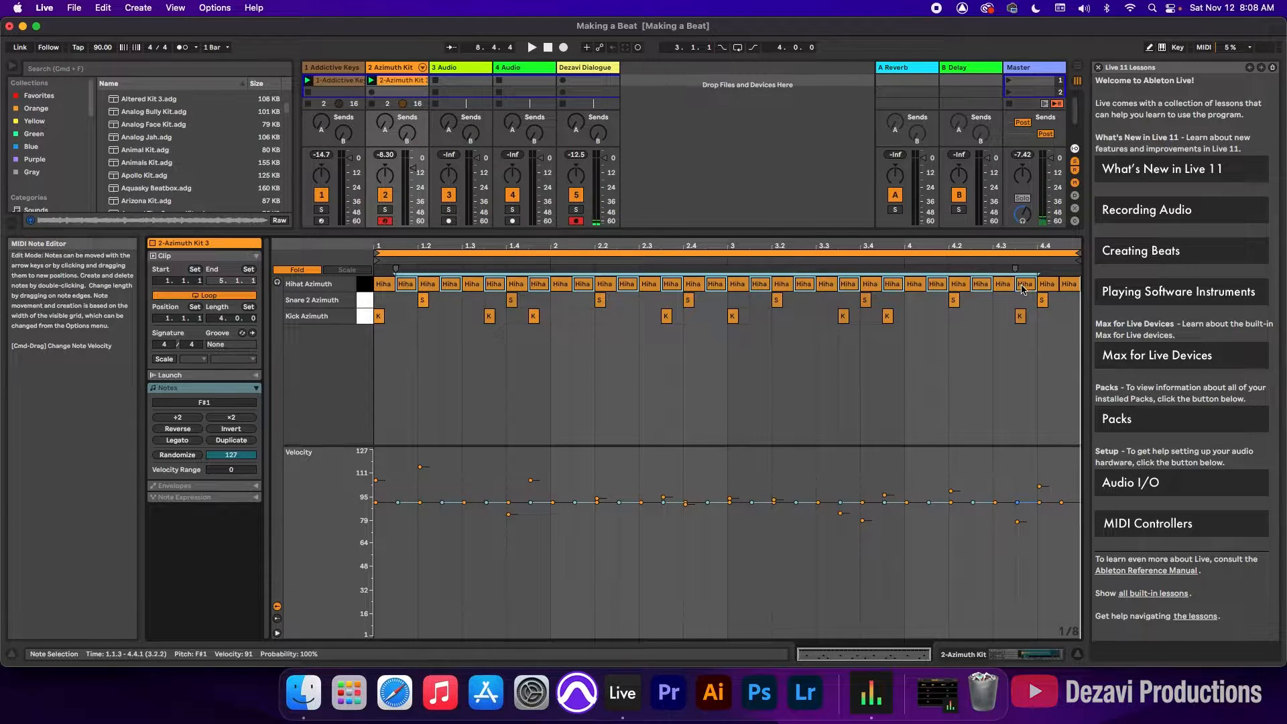
{"action": "left_click", "coordinate": [1066, 286], "text": "shift"}
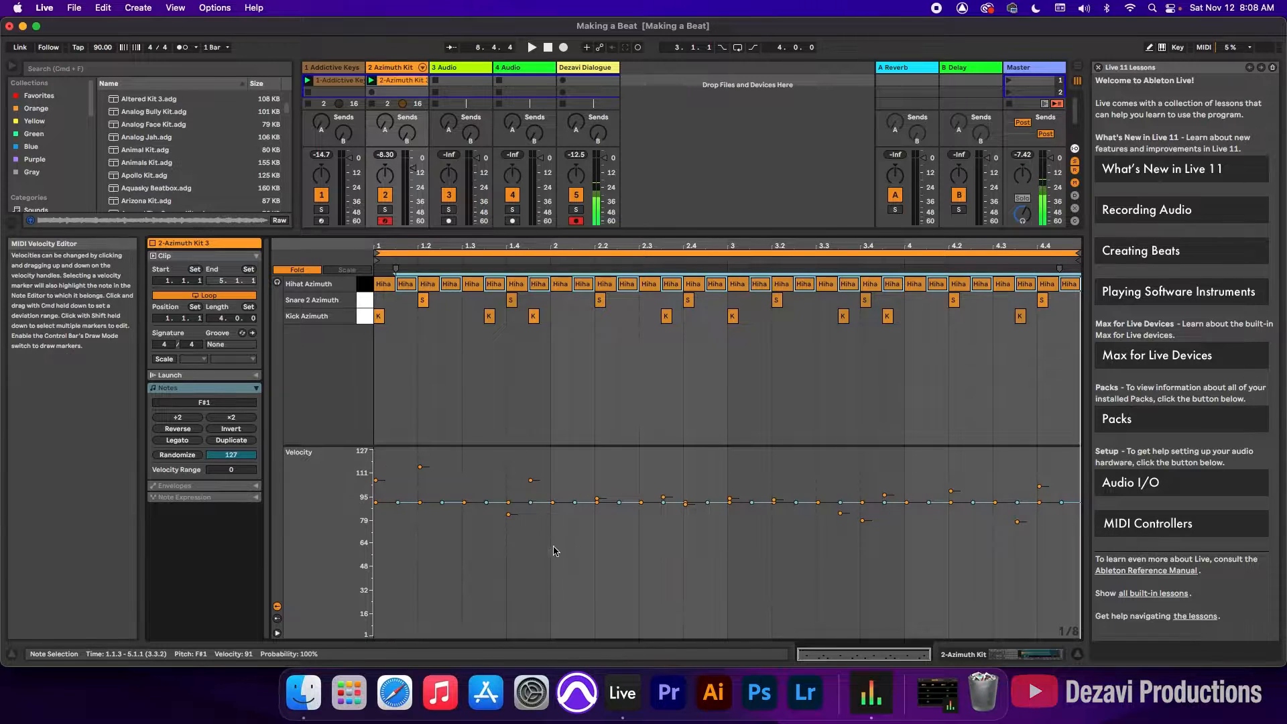
{"action": "left_click_drag", "start_coordinate": [531, 504], "coordinate": [530, 514]}
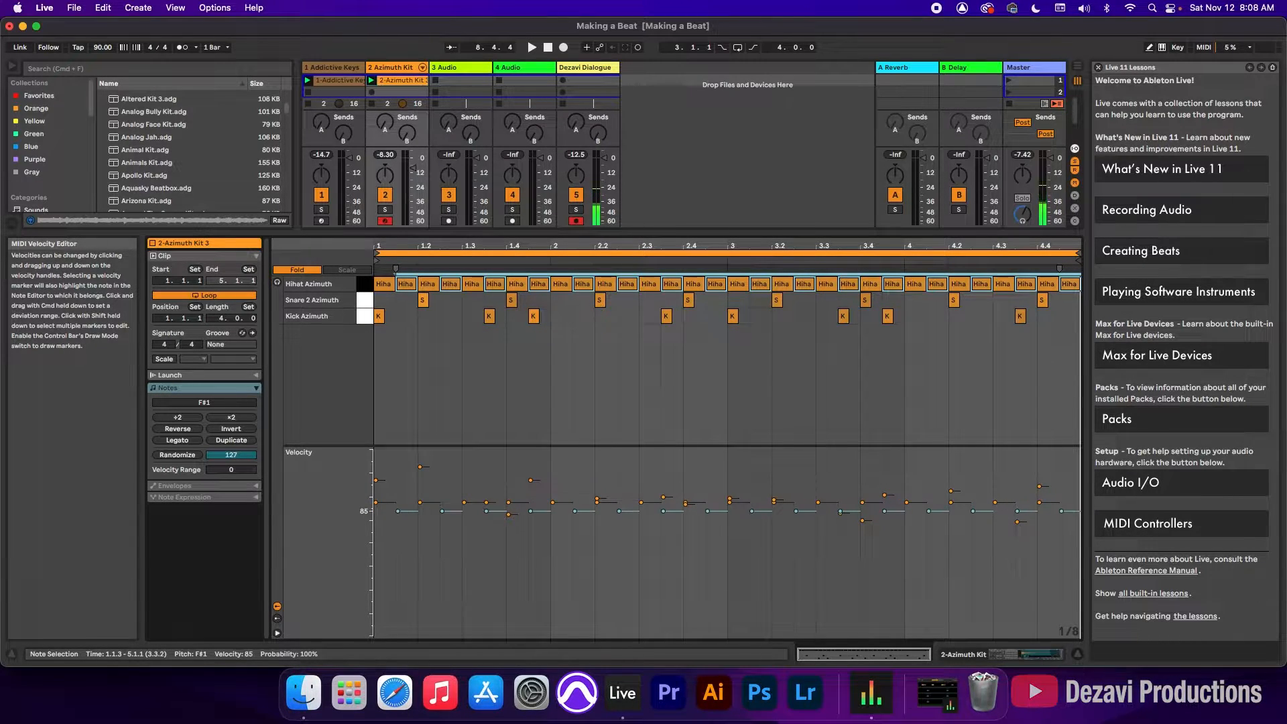
Step: Play the loop and lower the selected offbeat hi-hats' velocity to 82, enlarging the mixer area
{"action": "key", "text": "space"}
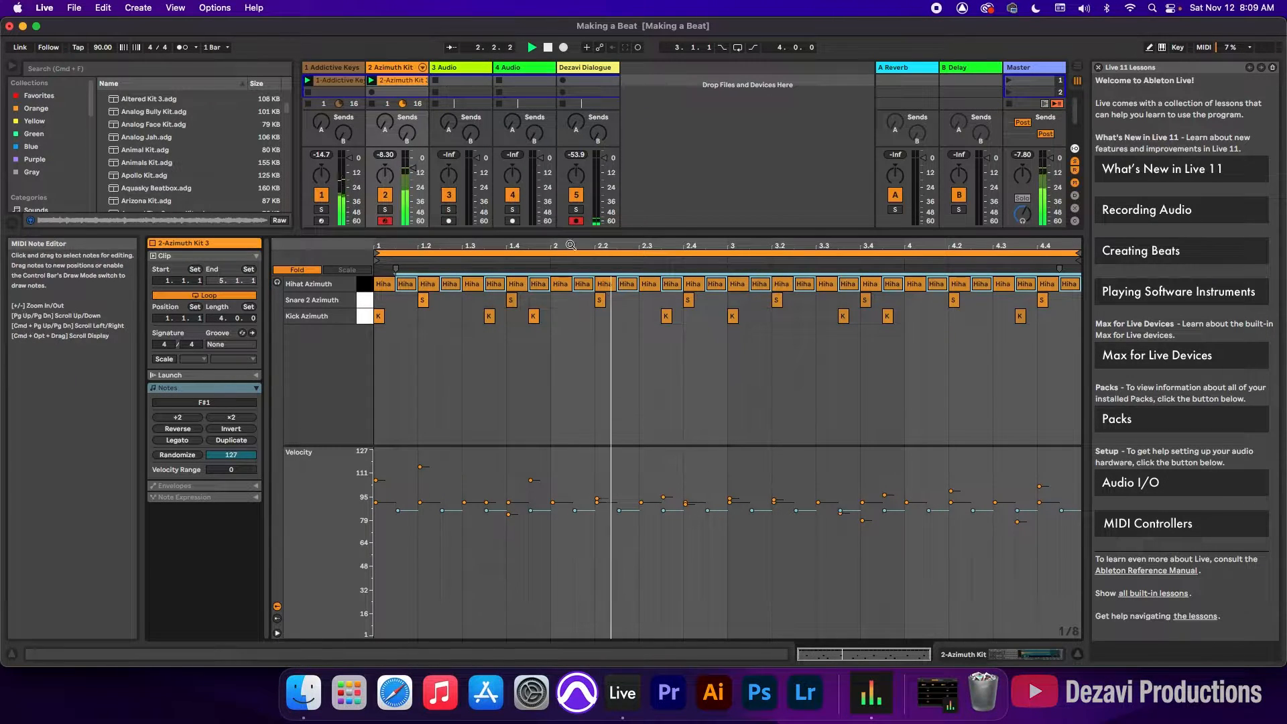
{"action": "left_click_drag", "start_coordinate": [566, 231], "coordinate": [566, 357]}
{"action": "left_click_drag", "start_coordinate": [571, 446], "coordinate": [570, 460]}
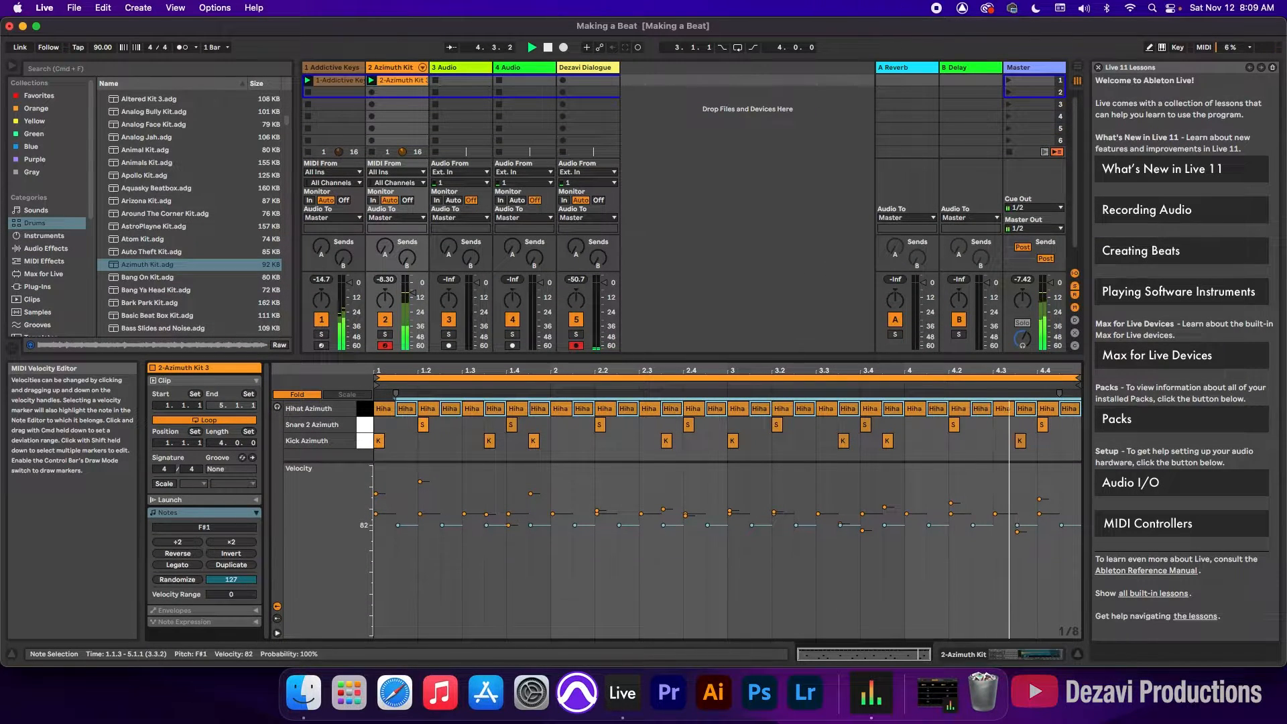
{"action": "left_click_drag", "start_coordinate": [528, 357], "coordinate": [528, 381]}
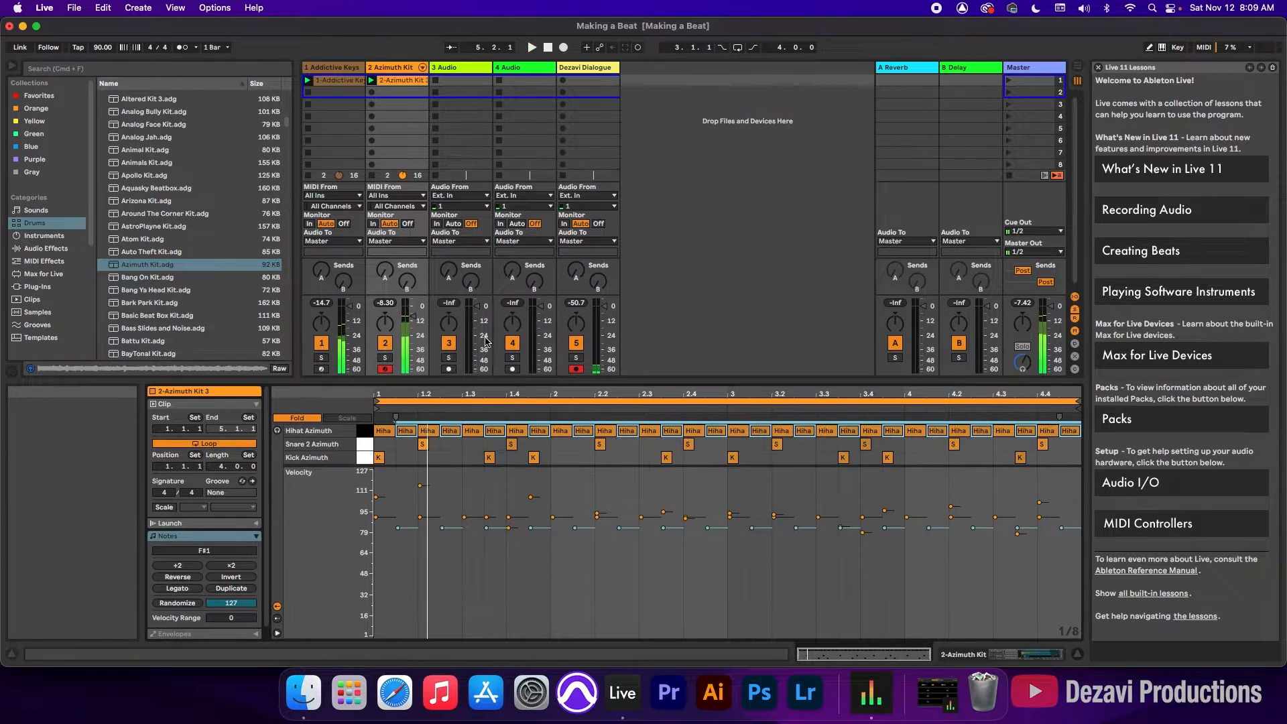
Step: Open the Addictive Keys clip, inspect its last E3 note and play the piano loop with the drums
{"action": "left_click", "coordinate": [336, 80]}
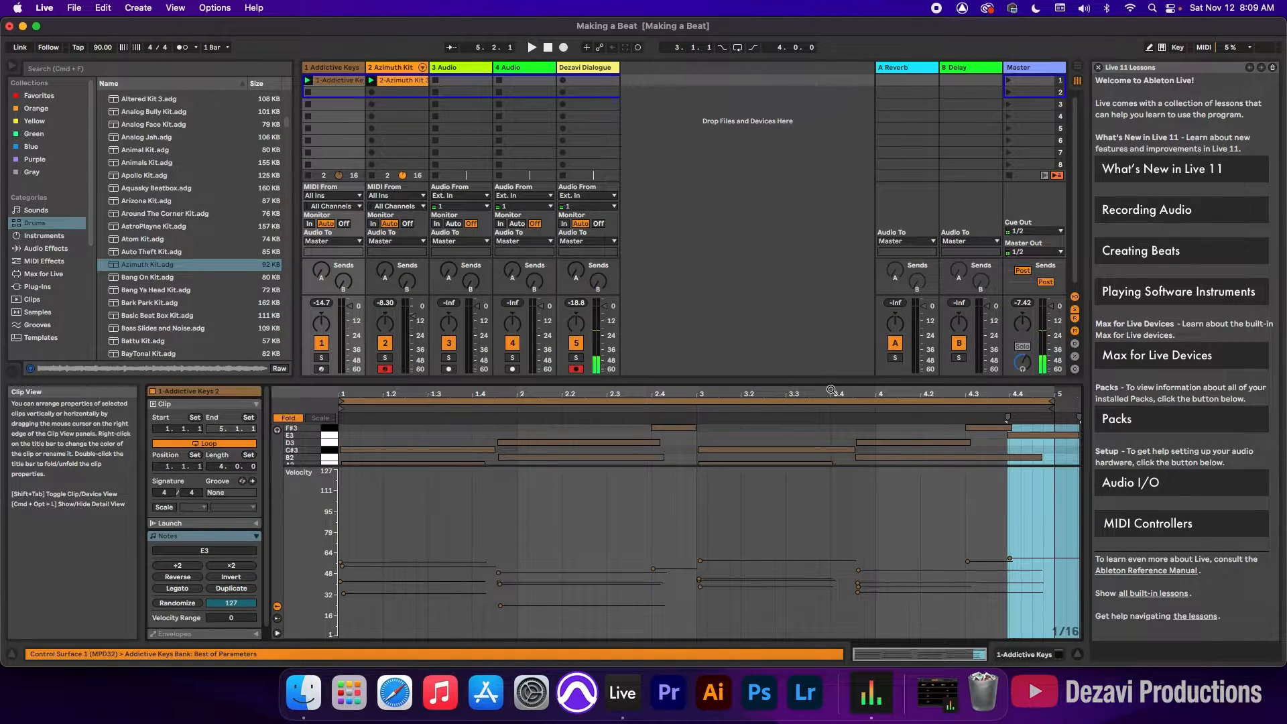
{"action": "left_click_drag", "start_coordinate": [800, 380], "coordinate": [798, 290]}
{"action": "left_click", "coordinate": [1020, 355]}
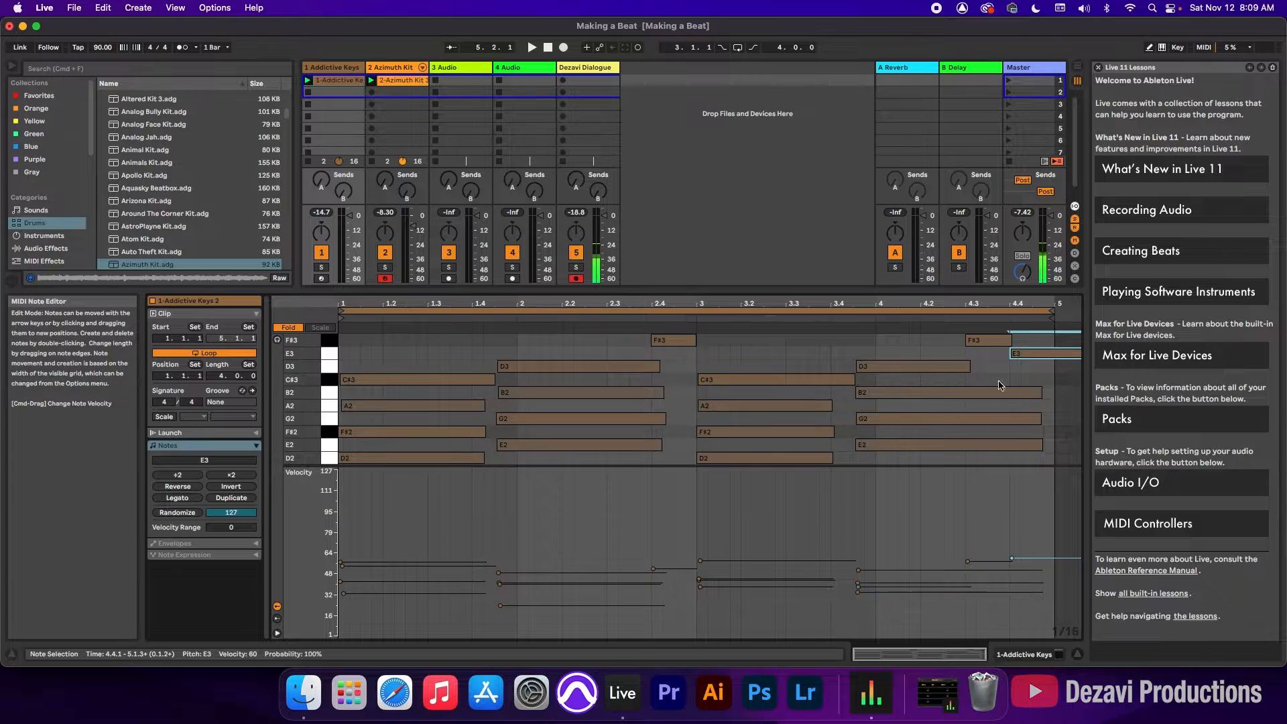
{"action": "key", "text": "space"}
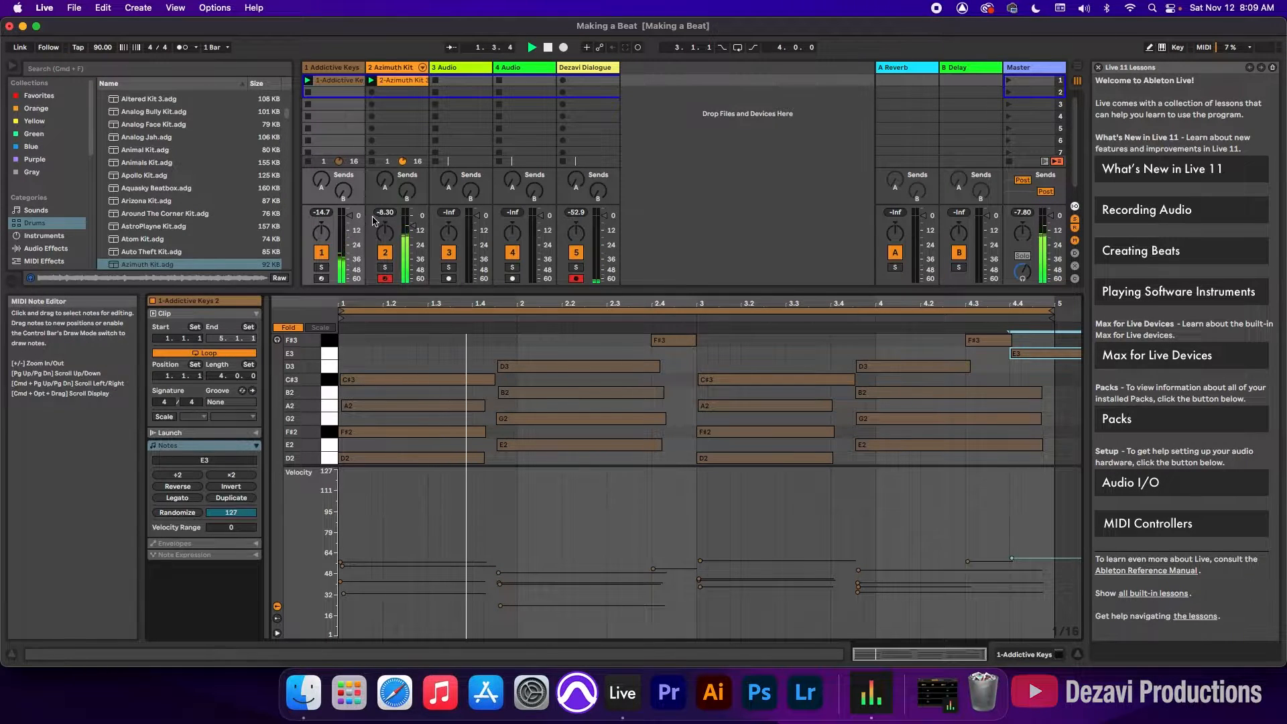
{"action": "left_click_drag", "start_coordinate": [402, 292], "coordinate": [421, 424]}
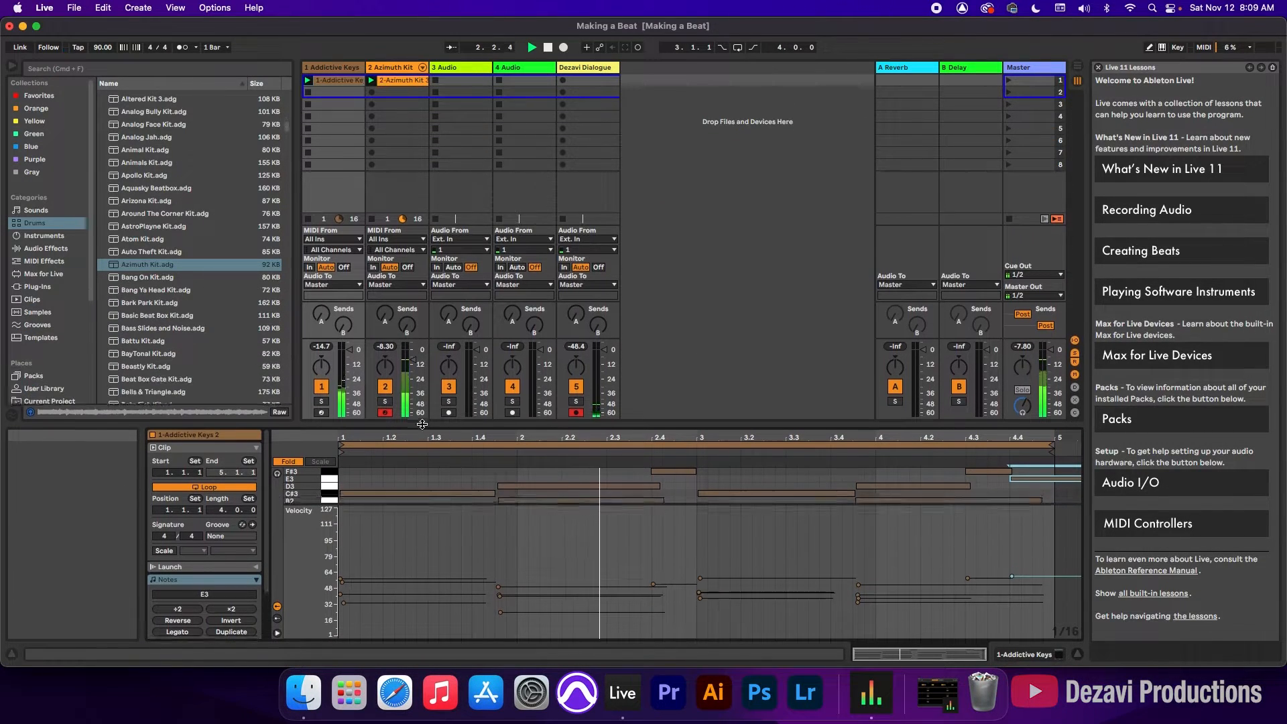
{"action": "double_click", "coordinate": [712, 502]}
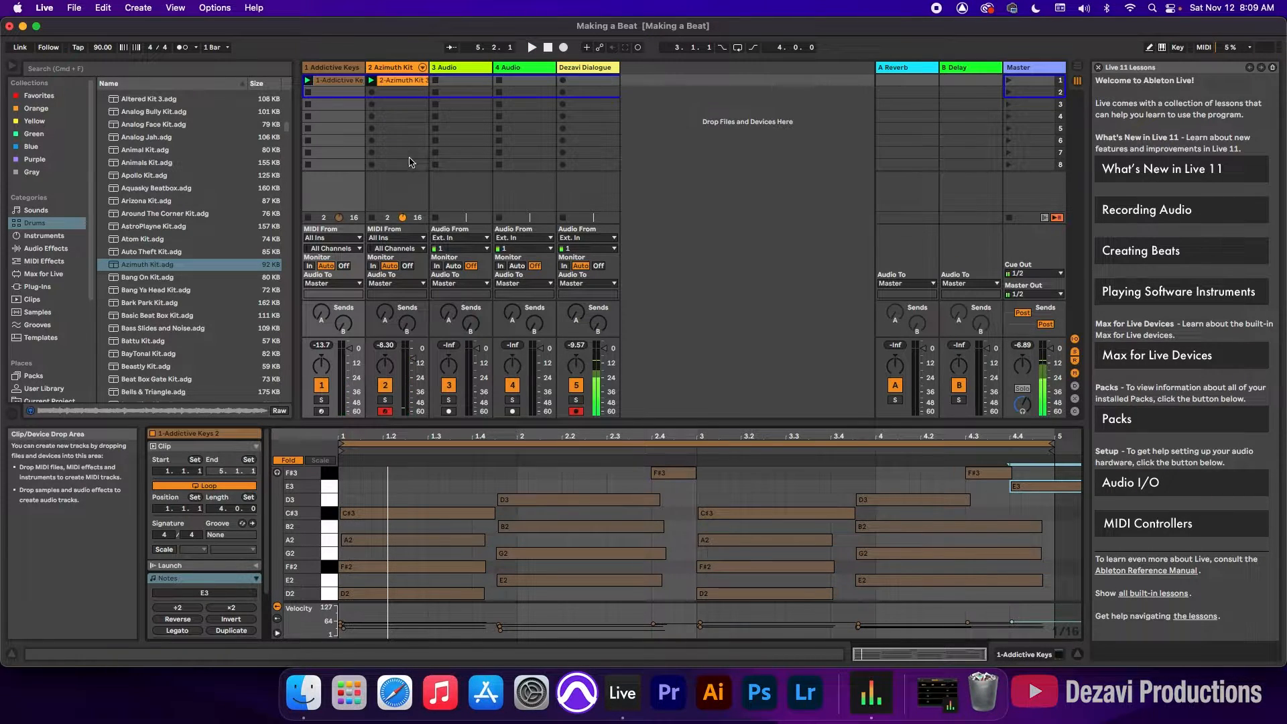
Step: Unfold the Azimuth Kit track's chain mixer, slightly lower the Hihat chain's volume during playback, and fold the chains again
{"action": "left_click", "coordinate": [393, 69]}
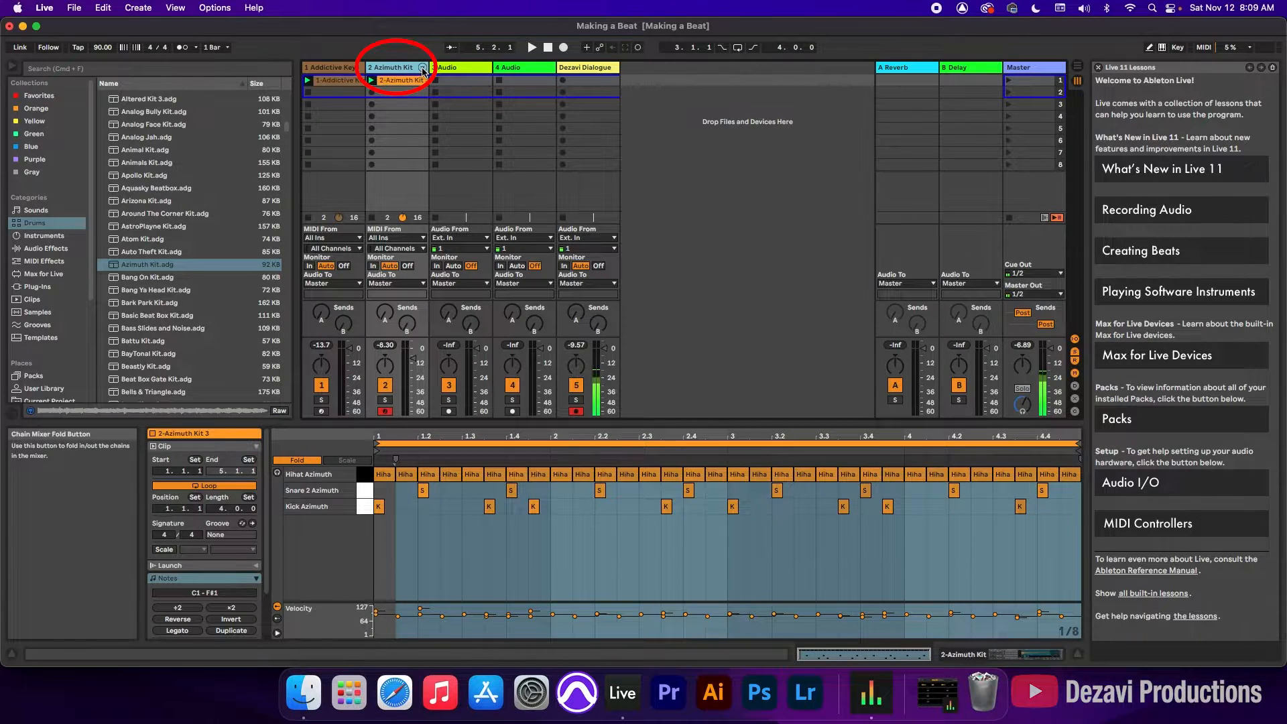
{"action": "left_click", "coordinate": [423, 68]}
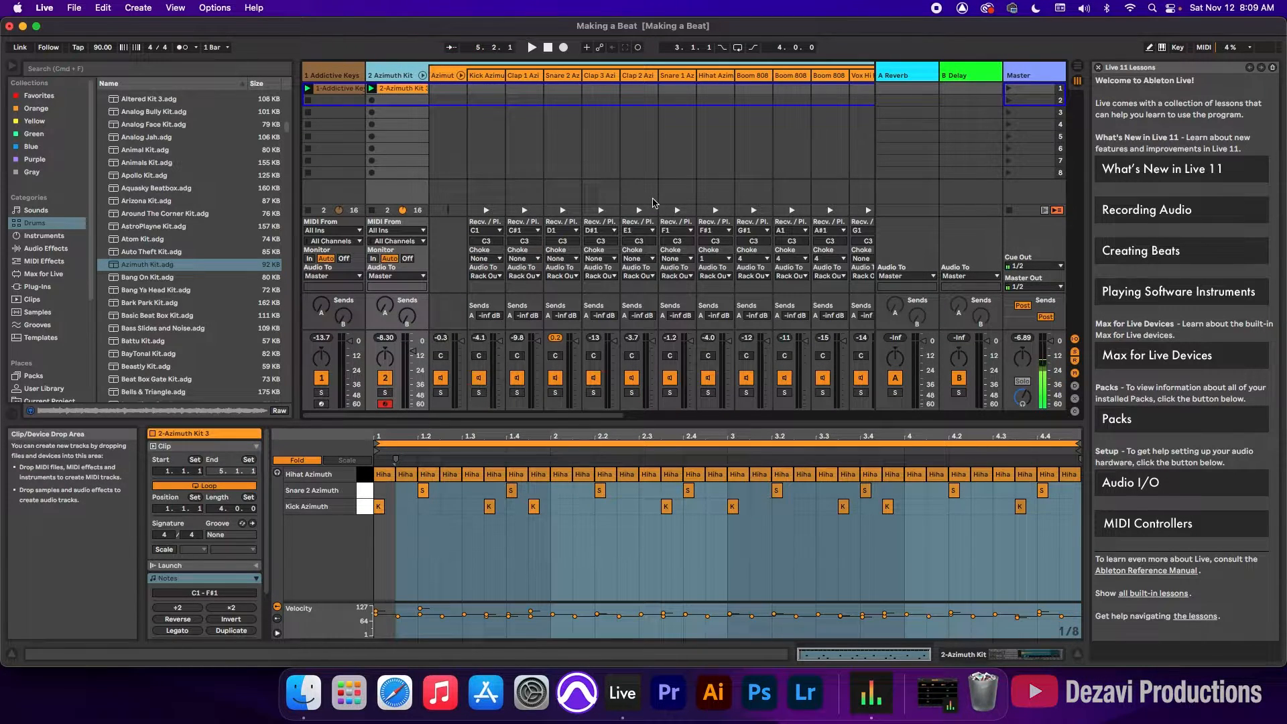
{"action": "key", "text": "space"}
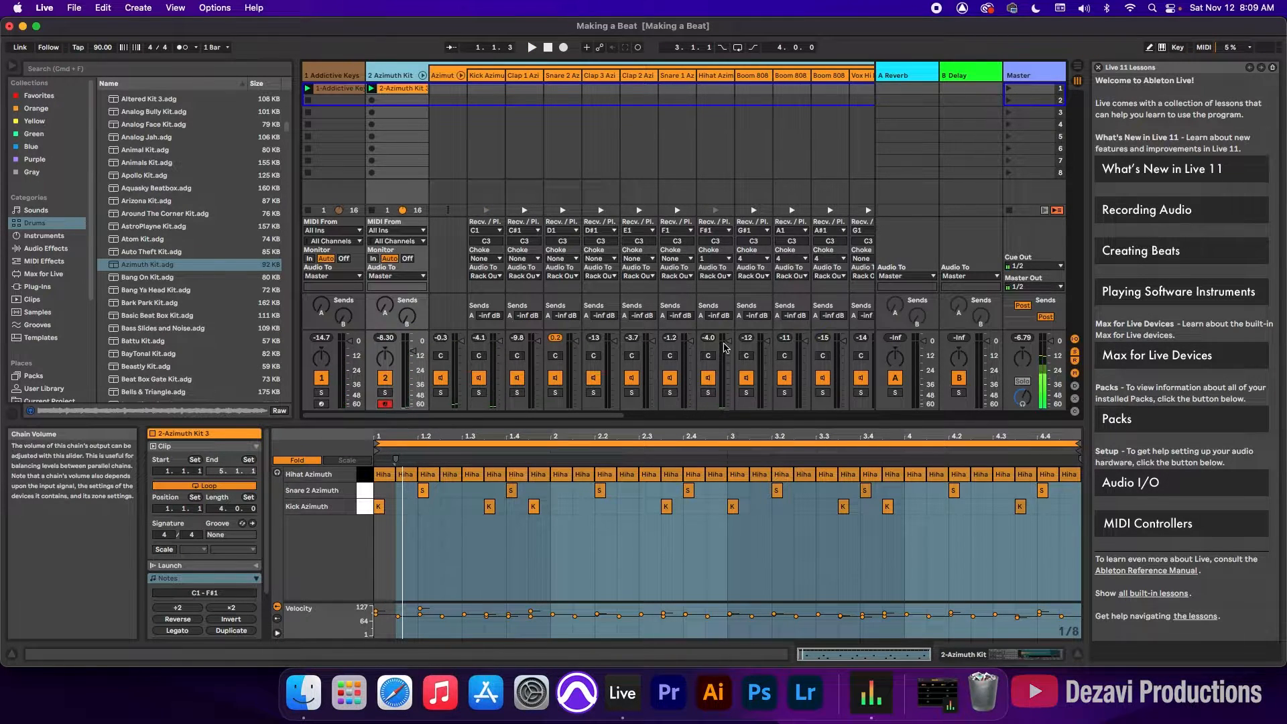
{"action": "mouse_move", "coordinate": [725, 344]}
{"action": "key", "text": "space"}
{"action": "left_click_drag", "start_coordinate": [725, 344], "coordinate": [725, 349]}
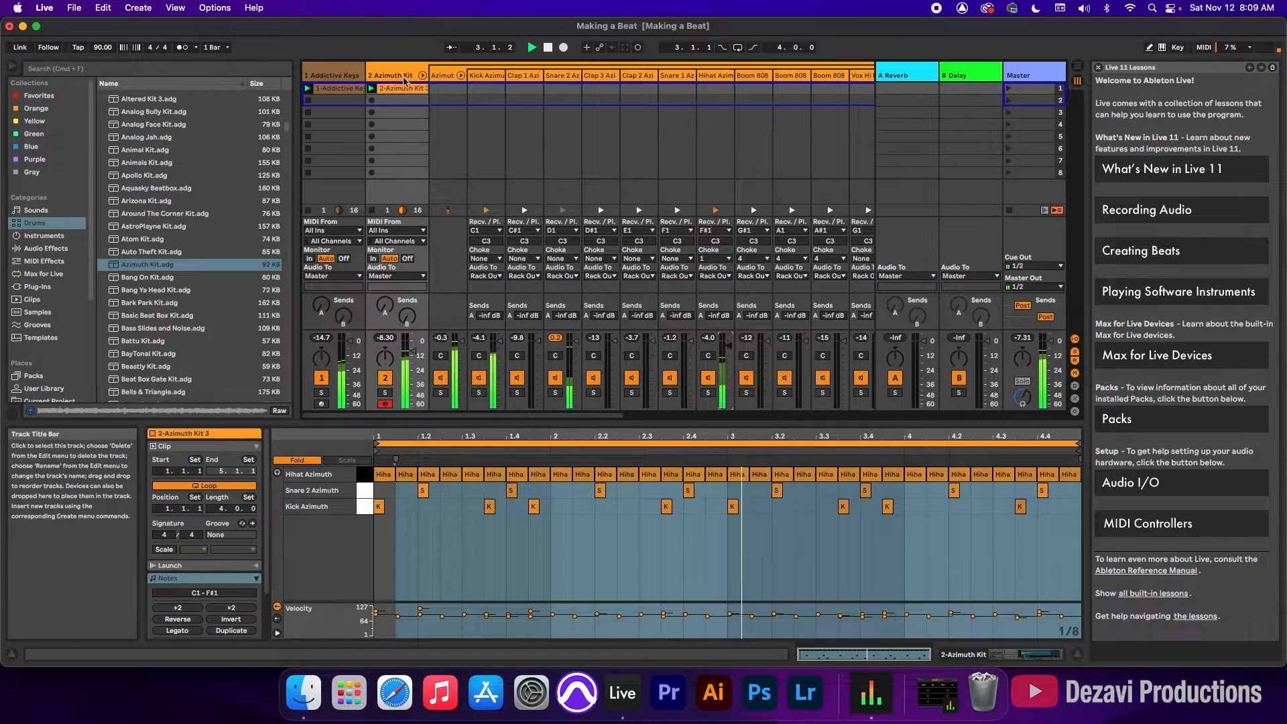
{"action": "left_click", "coordinate": [423, 75]}
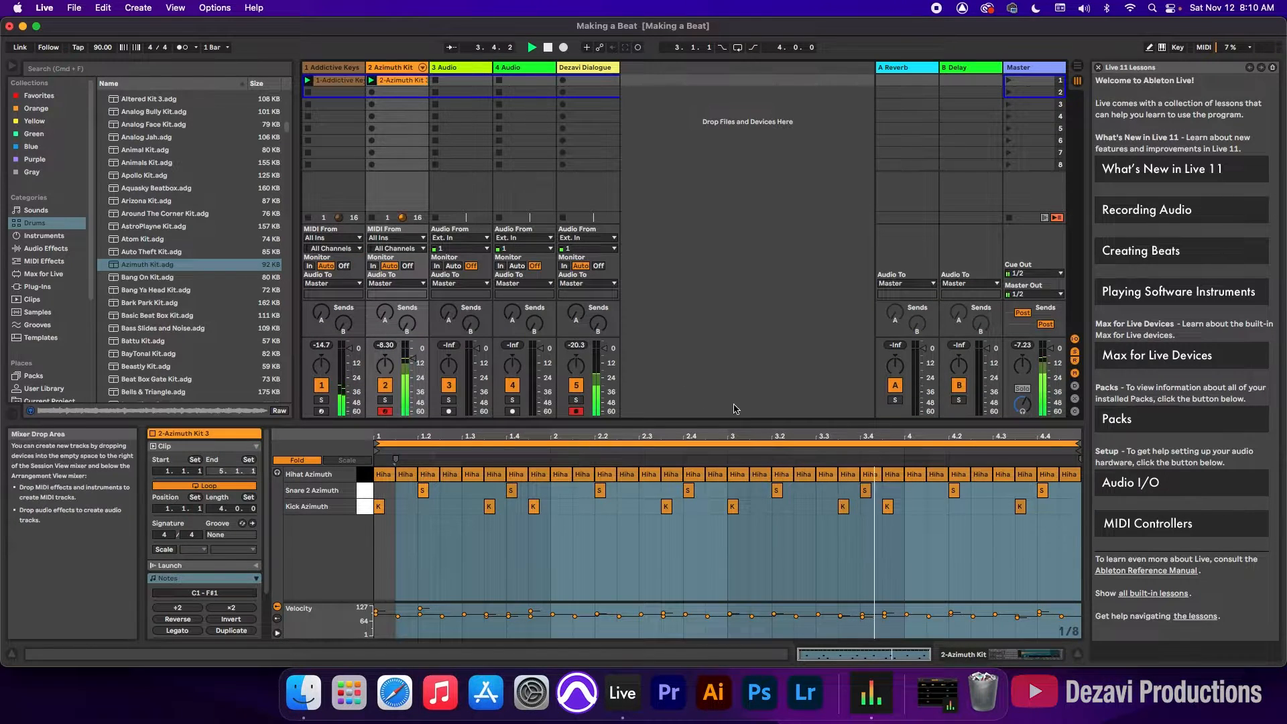
Step: Show the Azimuth Kit track's device chain in place of the clip's note editor
{"action": "left_click", "coordinate": [1077, 655]}
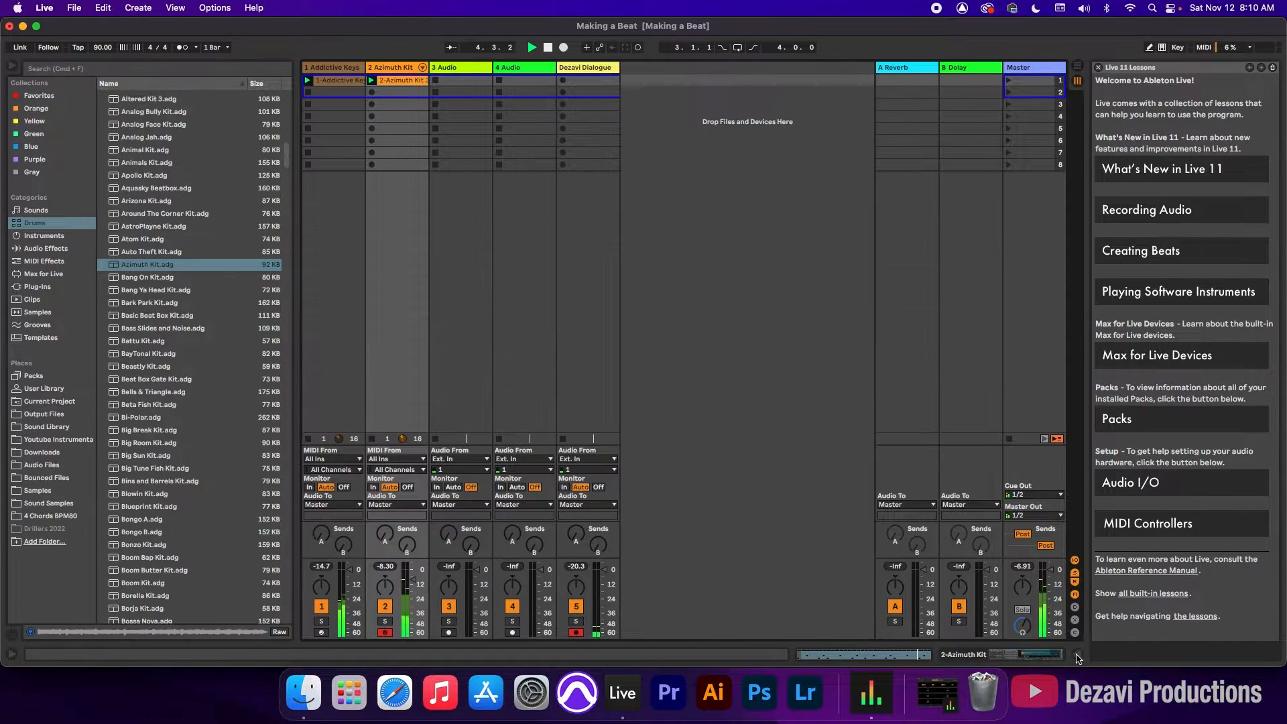
{"action": "left_click", "coordinate": [1077, 657]}
{"action": "left_click", "coordinate": [1026, 655]}
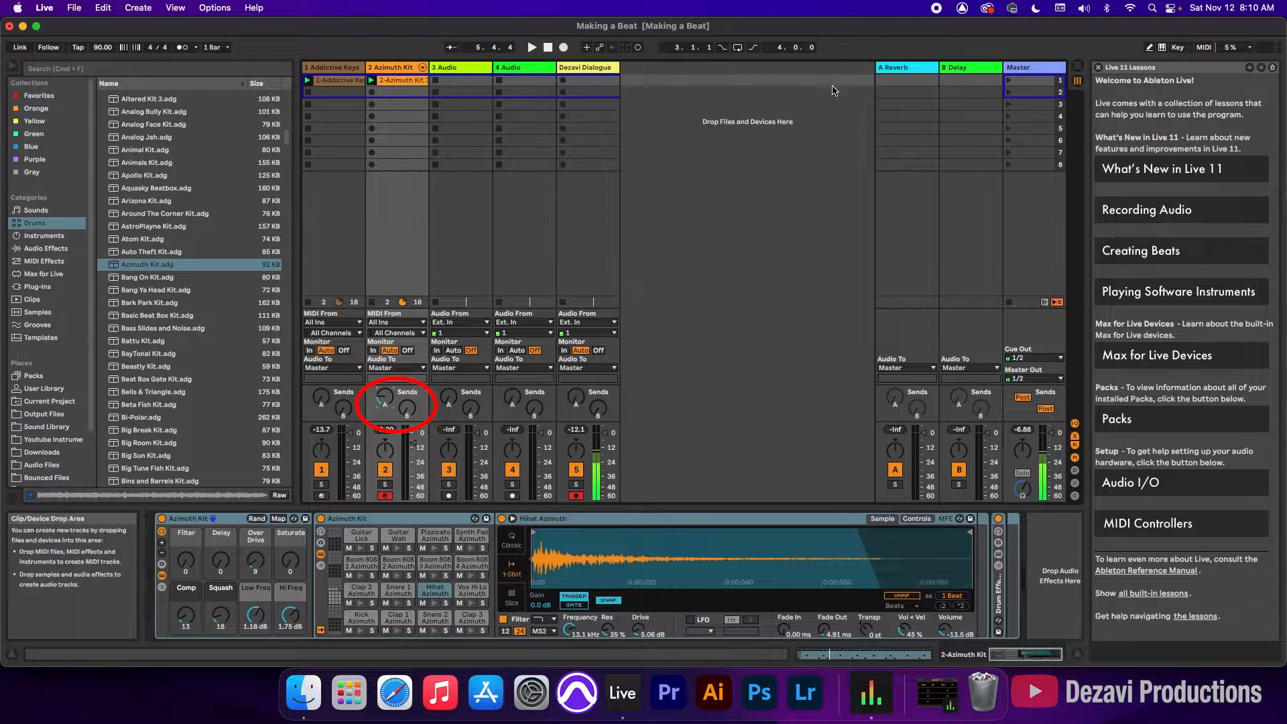
Step: Open the A Reverb return track's device and adjust the Azimuth Kit and Addictive Keys reverb sends while the loop plays
{"action": "left_click", "coordinate": [901, 71]}
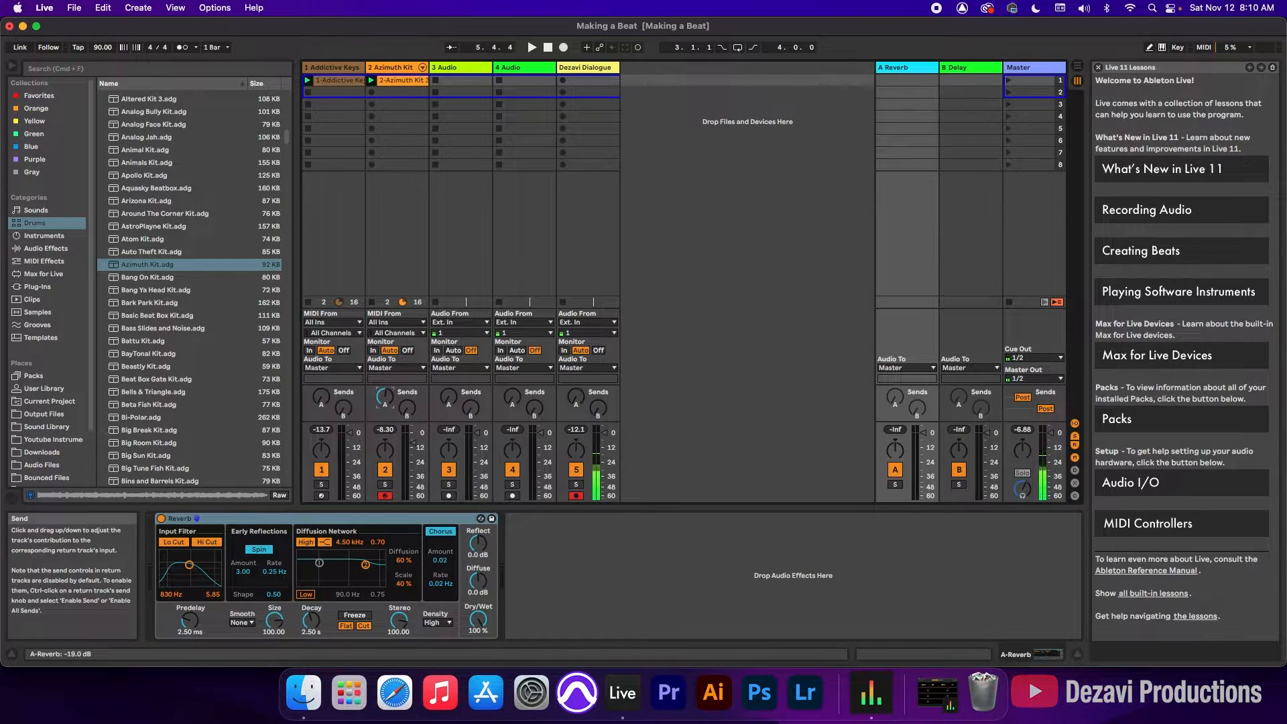
{"action": "key", "text": "space"}
{"action": "left_click_drag", "start_coordinate": [384, 394], "coordinate": [384, 426]}
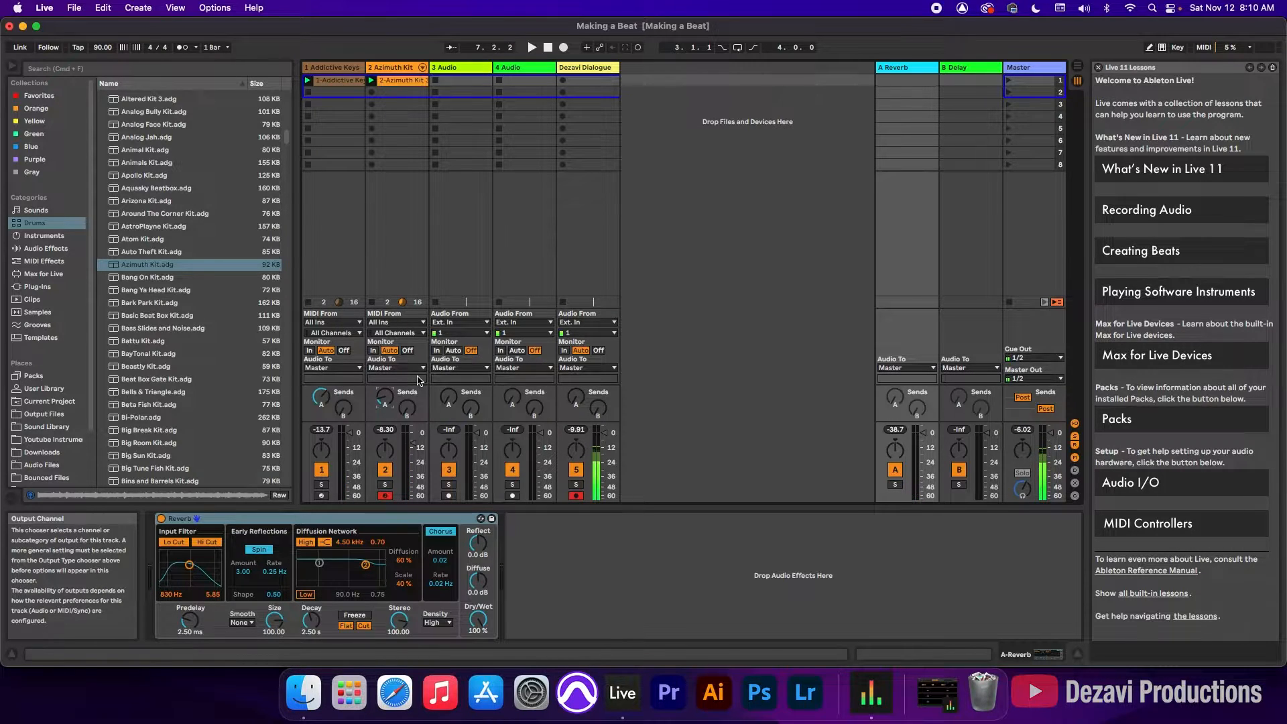
Step: Select the empty 3 Audio track and search the browser for "rain and" across all results
{"action": "left_click", "coordinate": [463, 68]}
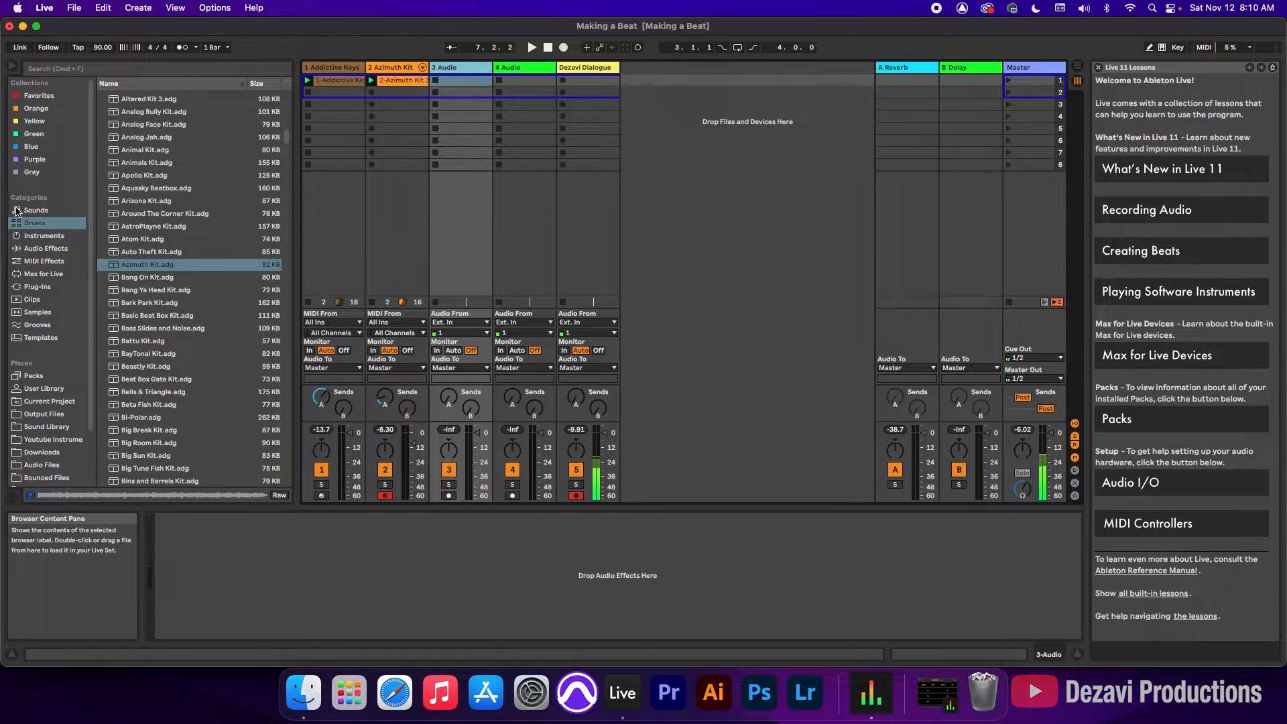
{"action": "left_click", "coordinate": [82, 69]}
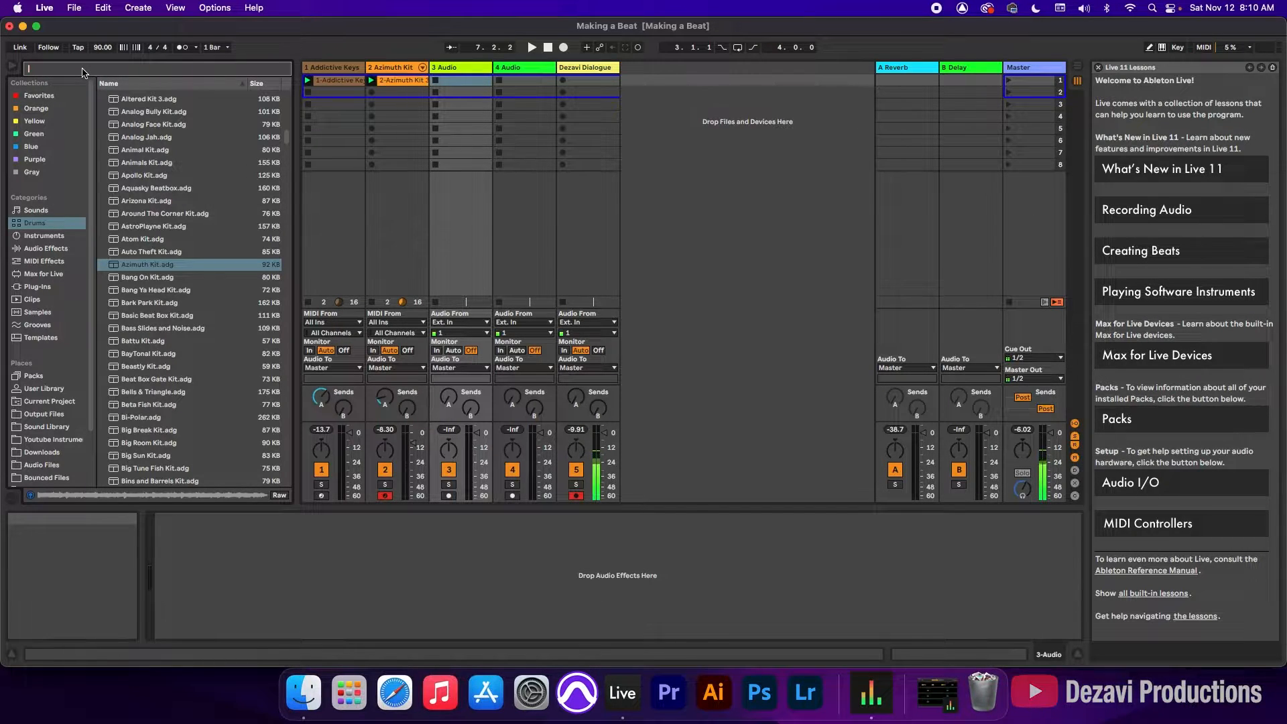
{"action": "type", "text": "rain "}
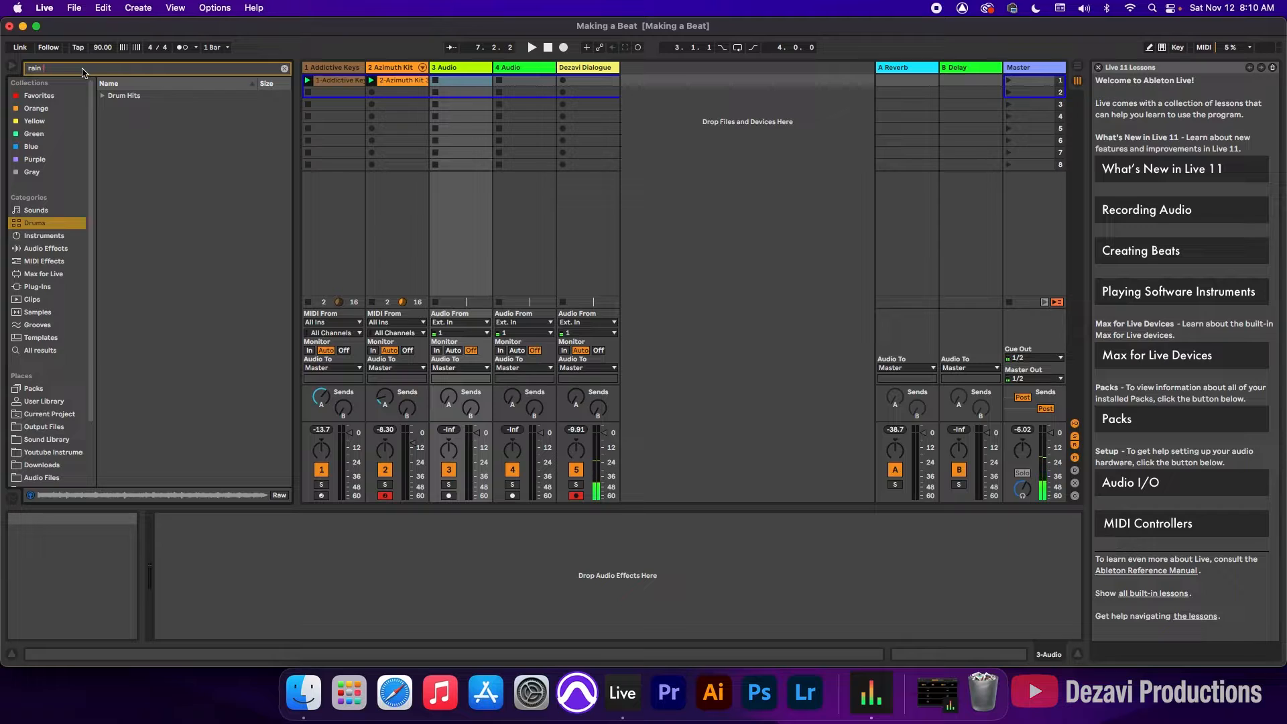
{"action": "type", "text": "and"}
{"action": "left_click", "coordinate": [38, 351]}
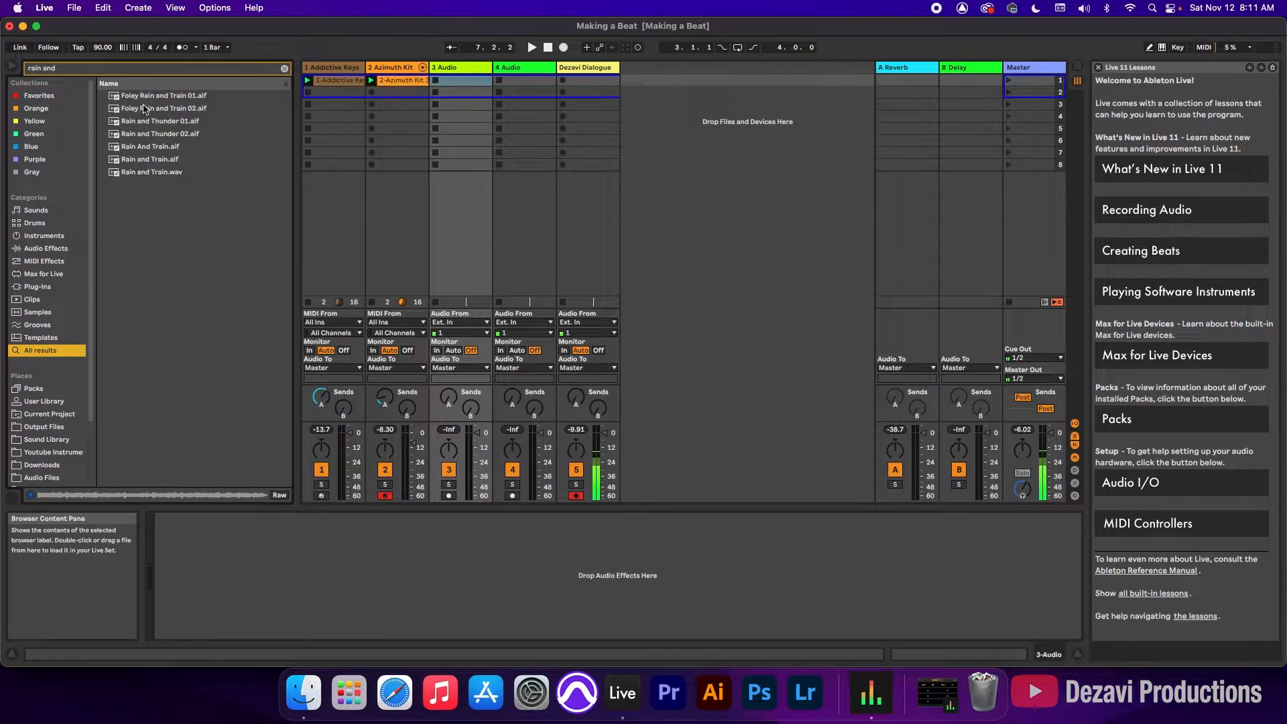
Step: Preview Rain and Thunder 02.aif, place it in the 3 Audio track's first clip slot, and launch the clip
{"action": "left_click", "coordinate": [122, 134]}
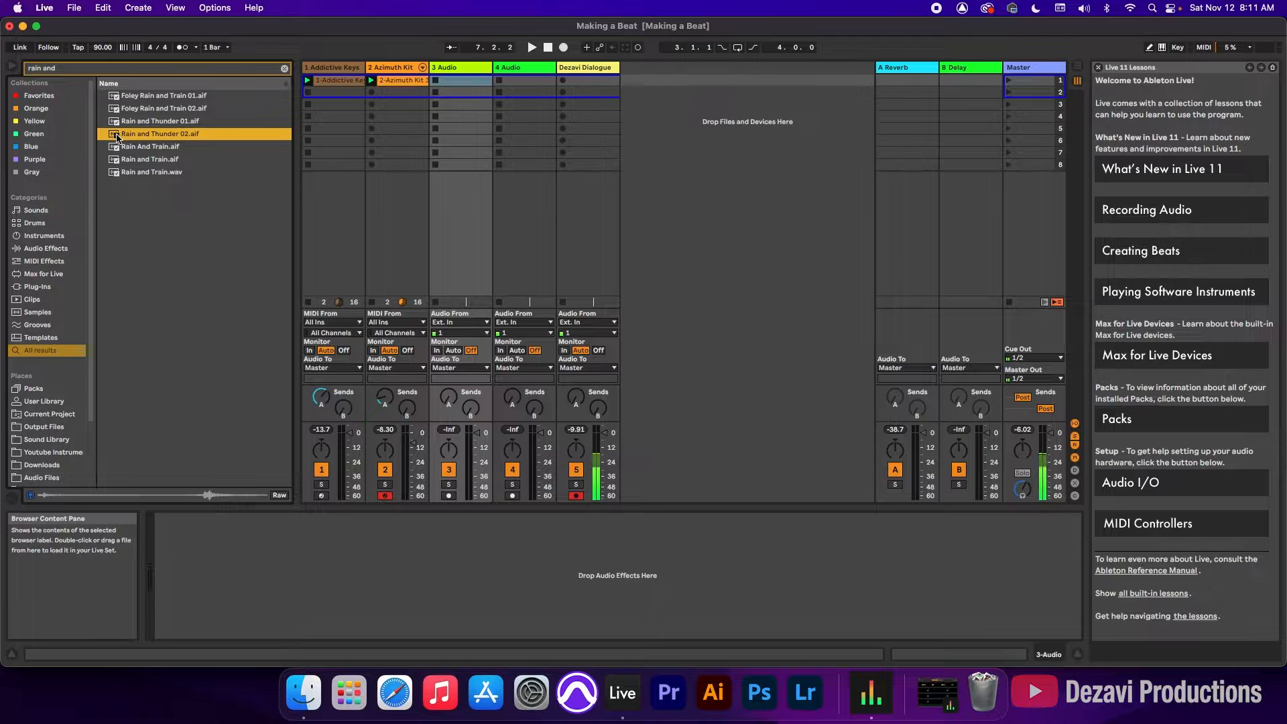
{"action": "left_click_drag", "start_coordinate": [116, 138], "coordinate": [466, 84]}
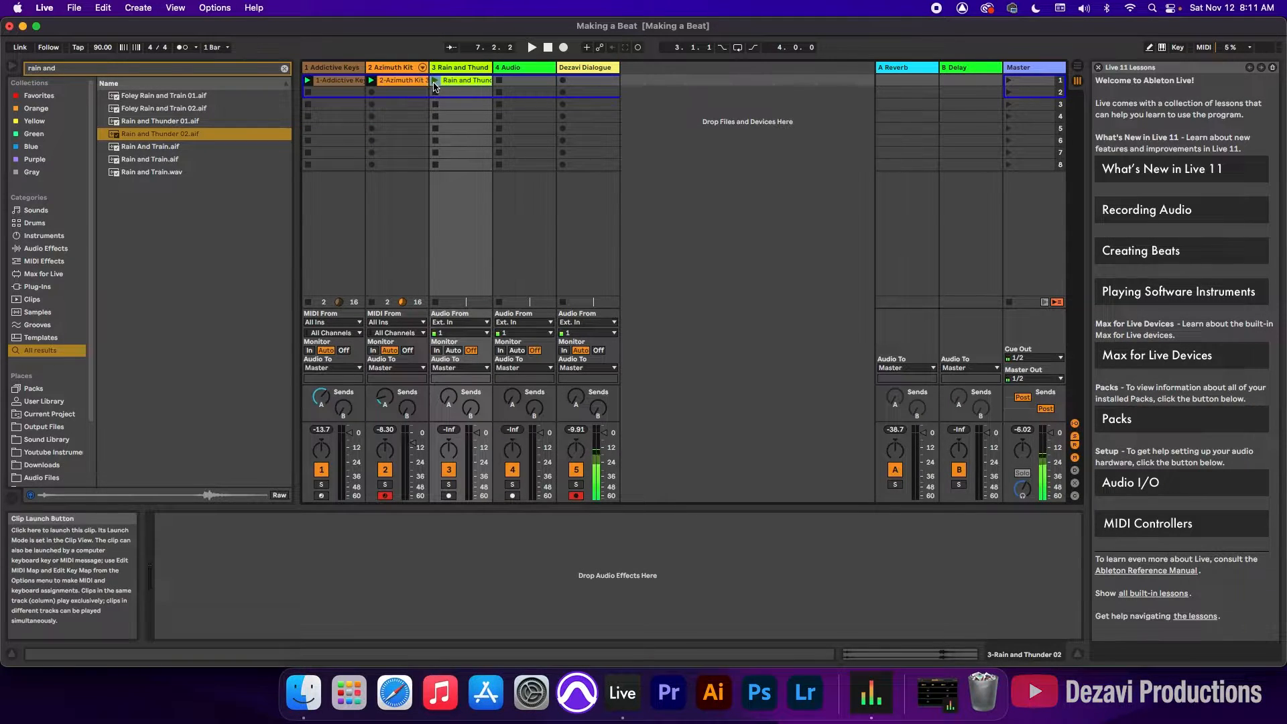
{"action": "left_click", "coordinate": [436, 81]}
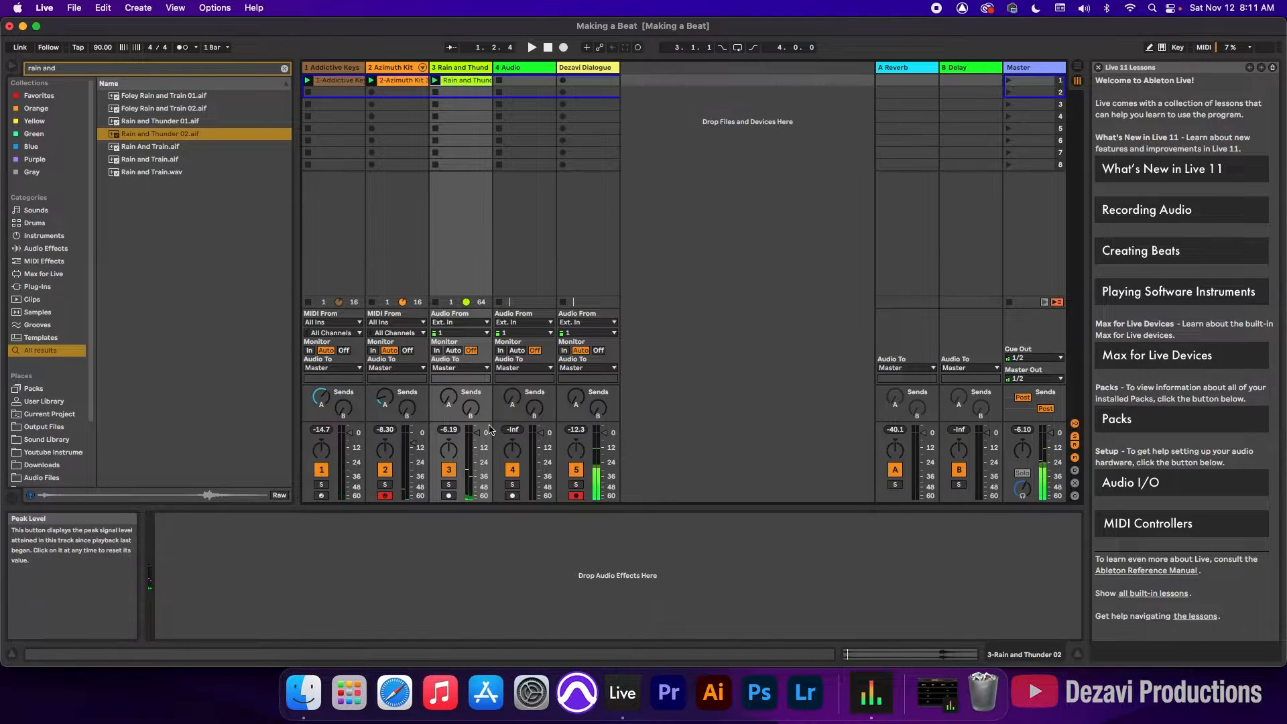
Step: Open the Rain and Thunder 02 clip's waveform in an enlarged view, set its loop start to 2.1.1, and play it
{"action": "double_click", "coordinate": [460, 81]}
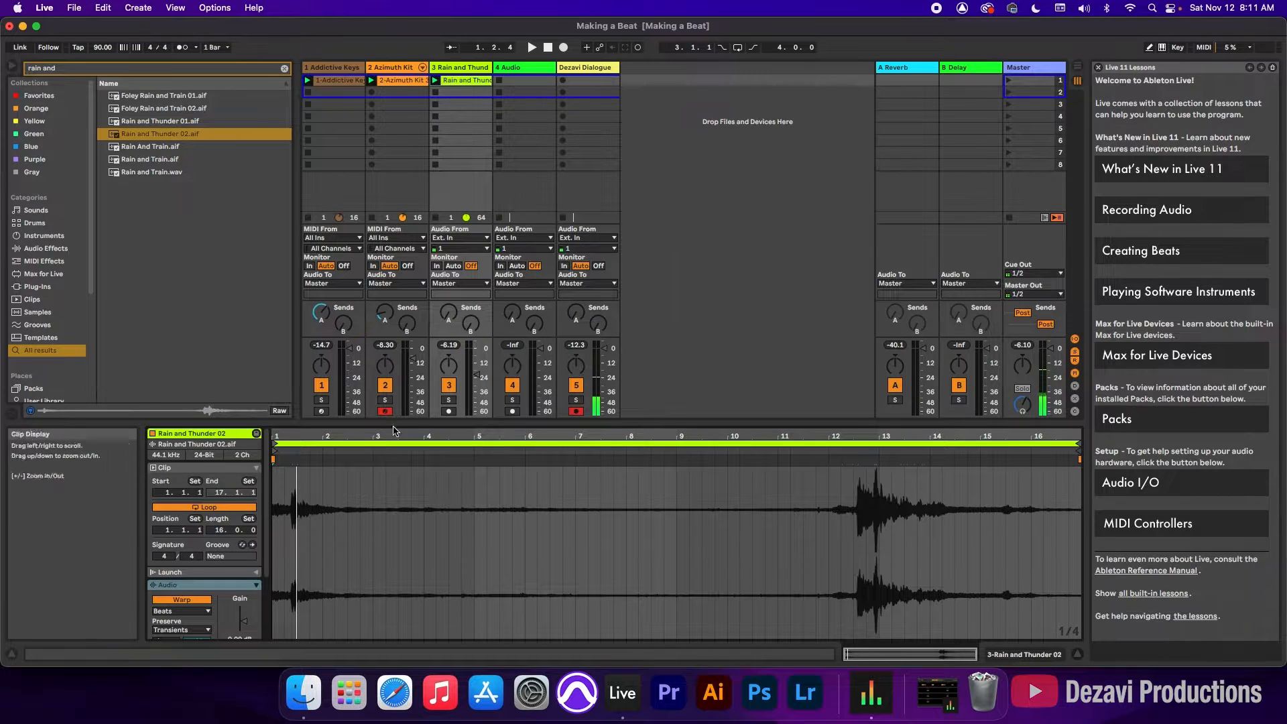
{"action": "left_click_drag", "start_coordinate": [393, 424], "coordinate": [393, 322]}
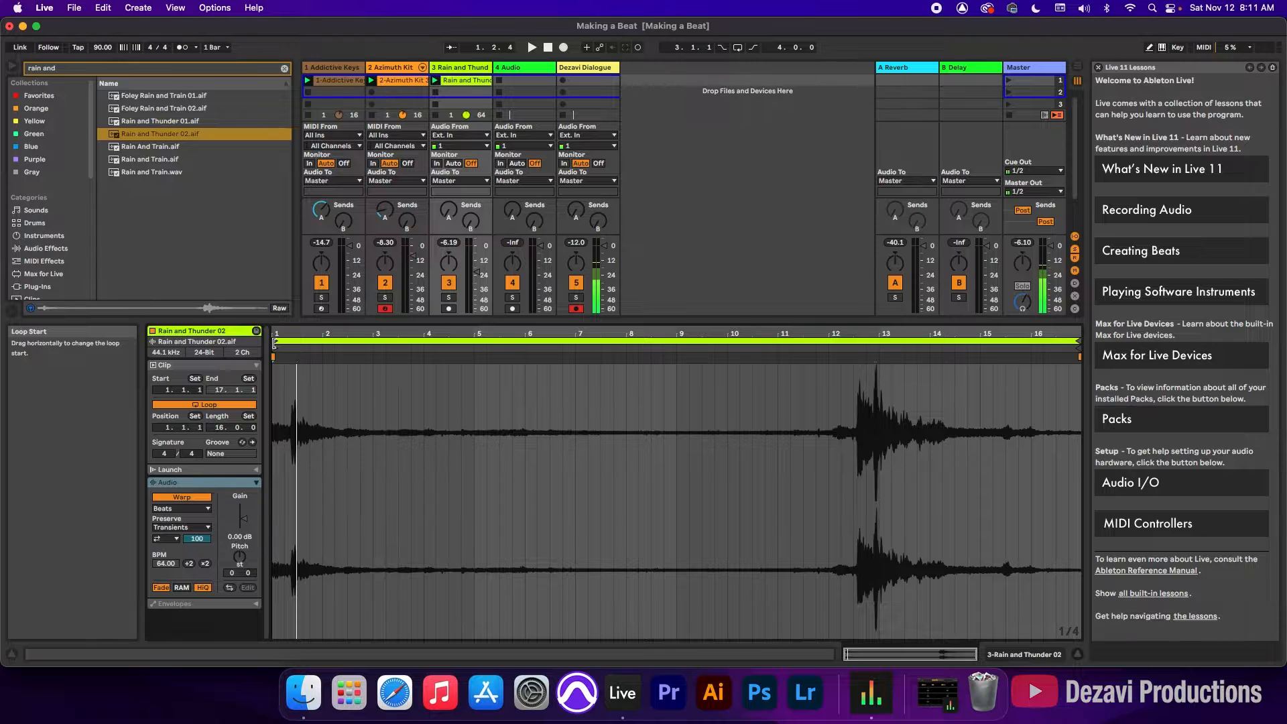
{"action": "left_click_drag", "start_coordinate": [275, 344], "coordinate": [321, 345]}
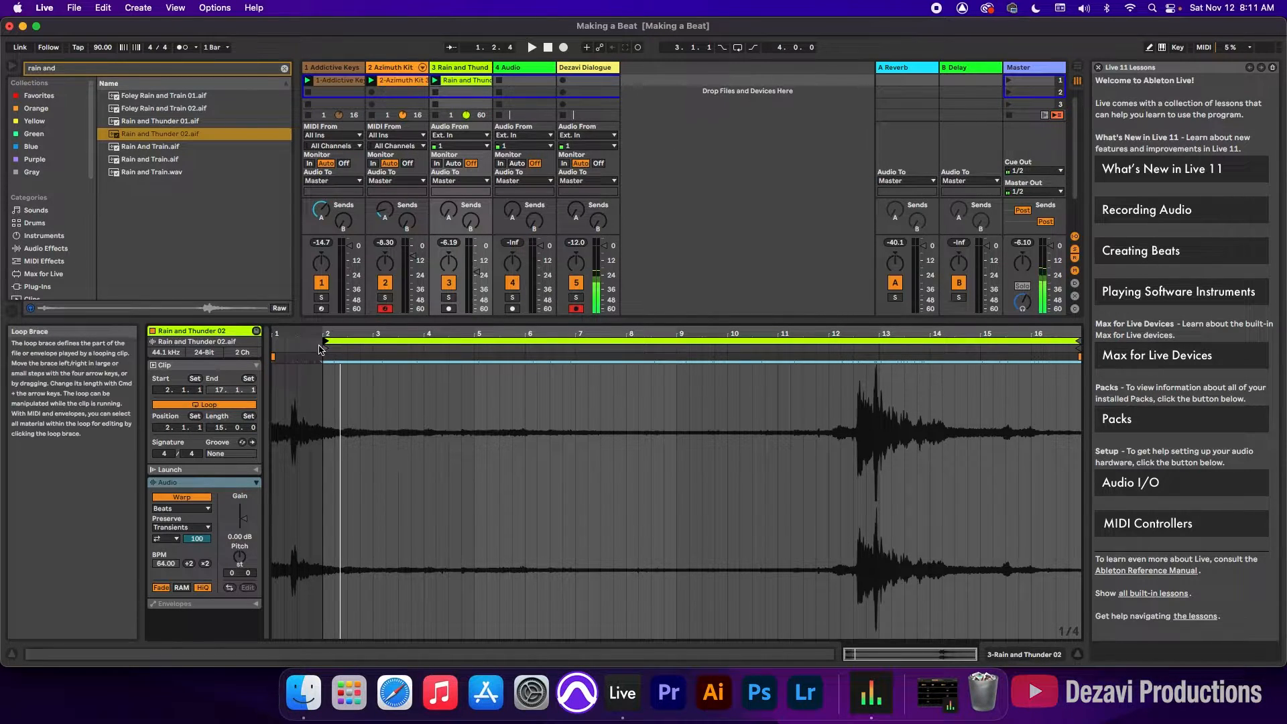
{"action": "key", "text": "space"}
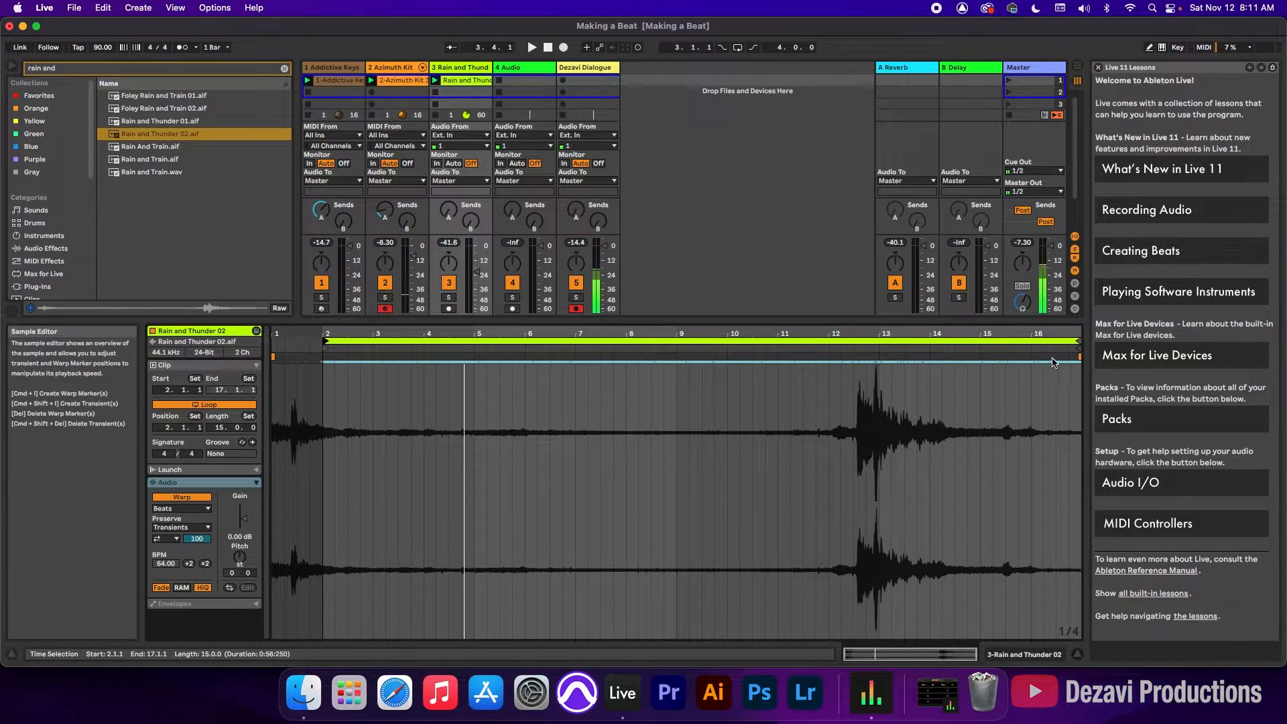
Step: Try loop ends at 12.3.1 and 15.3.1 on the rain clip during playback, and set the loop end to 16.1.1
{"action": "left_click_drag", "start_coordinate": [1077, 343], "coordinate": [852, 360]}
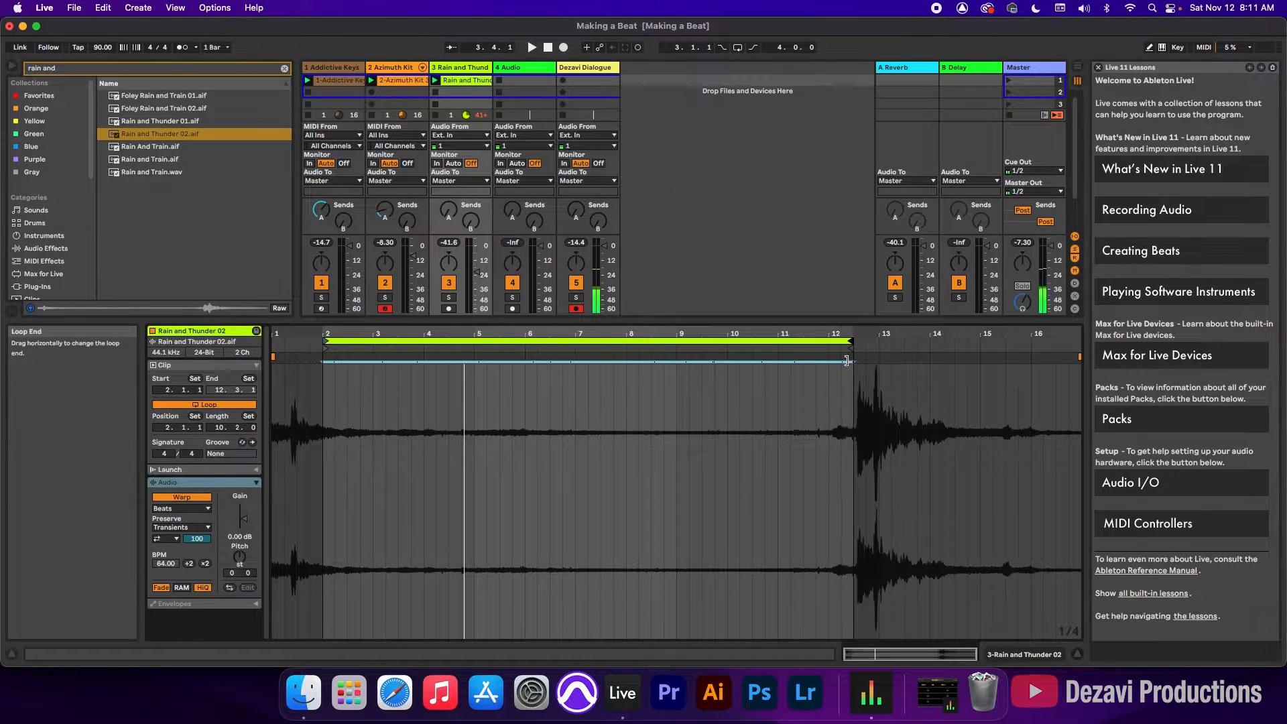
{"action": "left_click", "coordinate": [807, 348]}
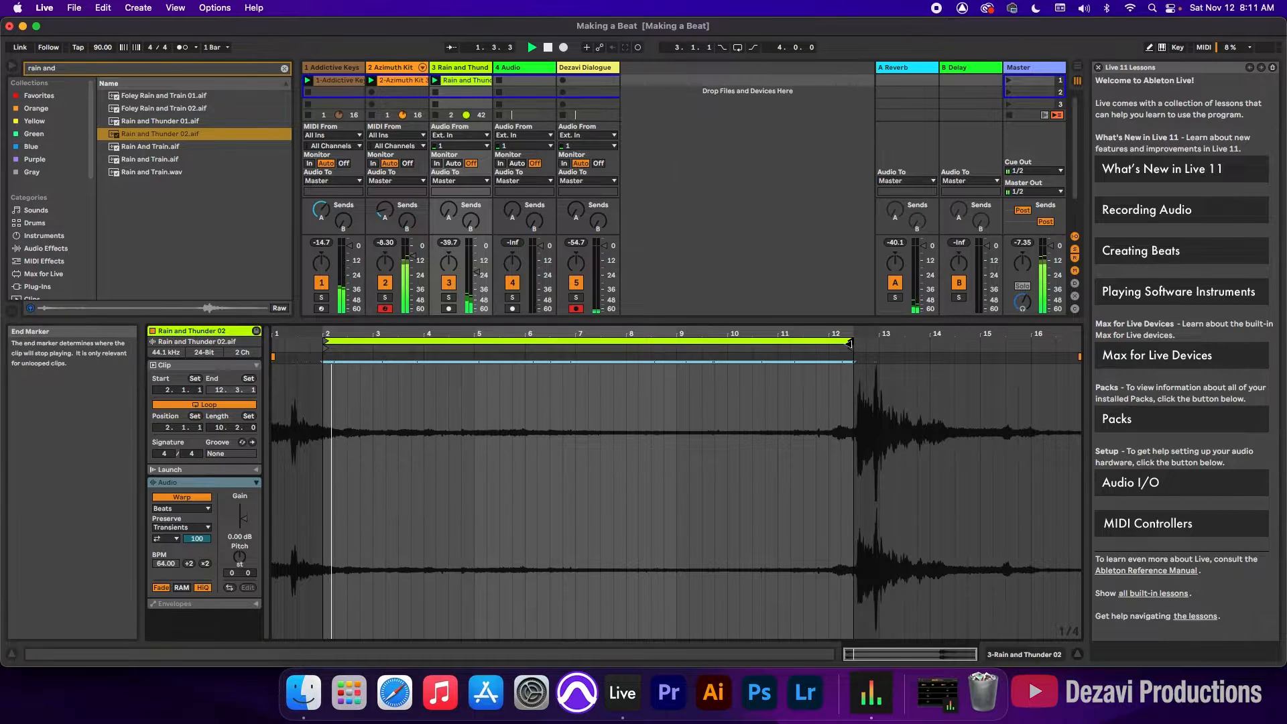
{"action": "left_click_drag", "start_coordinate": [849, 343], "coordinate": [1004, 344]}
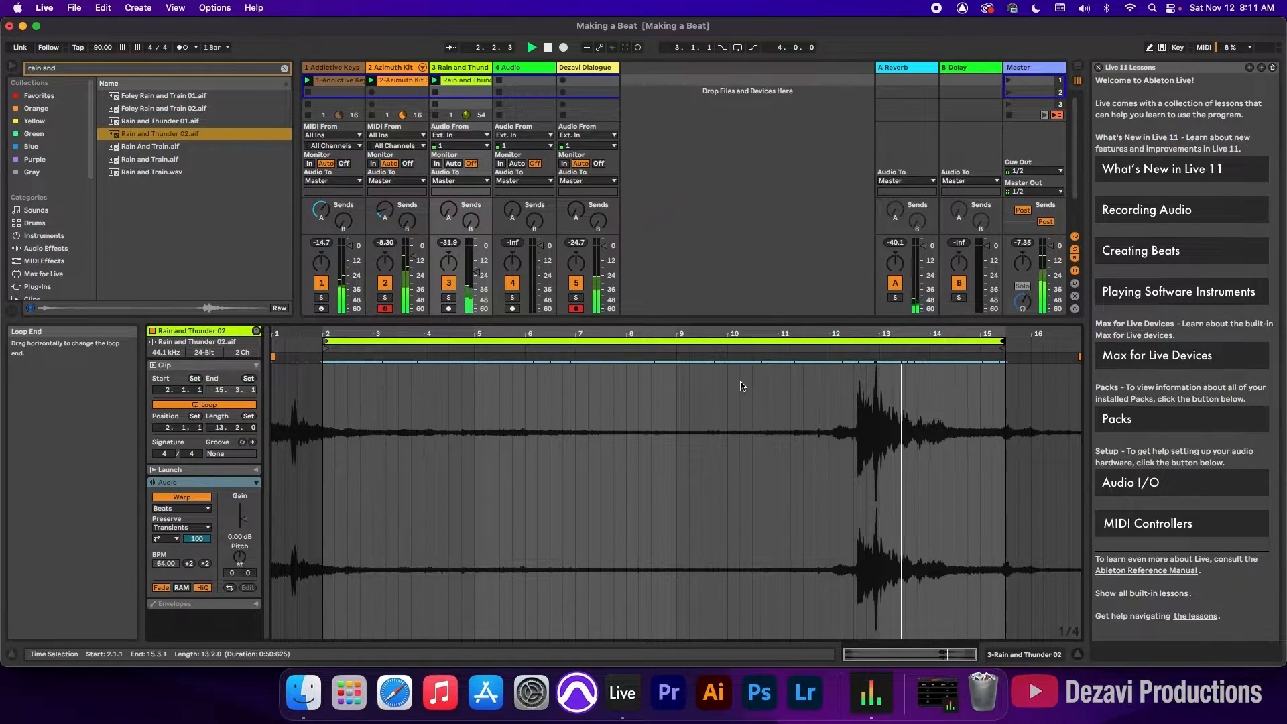
{"action": "left_click", "coordinate": [825, 350]}
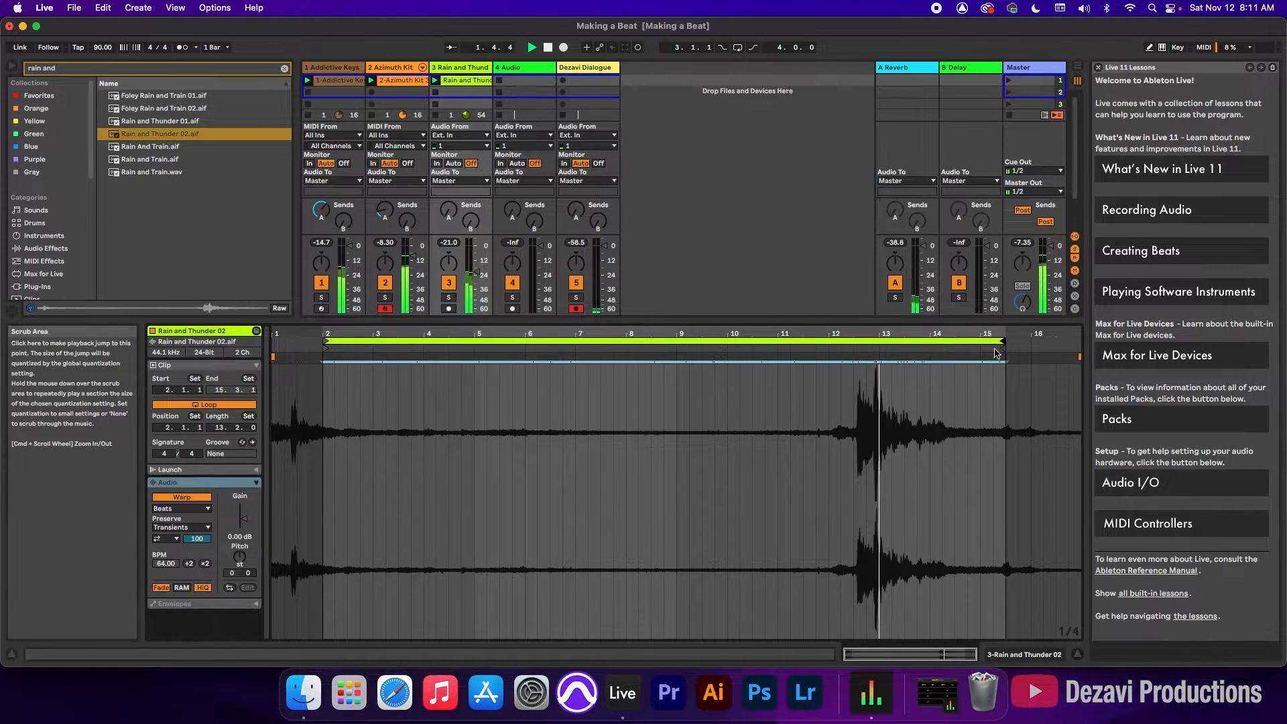
{"action": "left_click_drag", "start_coordinate": [1003, 342], "coordinate": [1030, 342]}
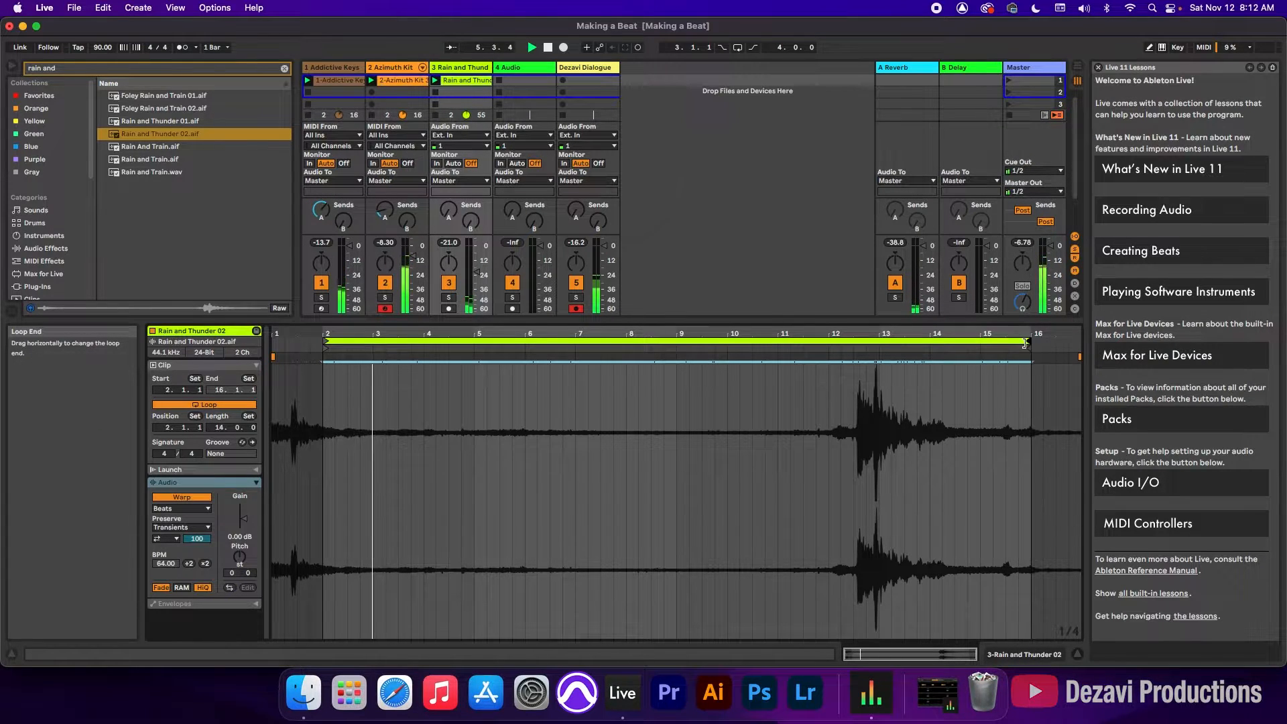
Step: Shrink the clip view, show the rain track's device chain, and add EQ Eight to it from the EQ & Filters audio effects
{"action": "left_click_drag", "start_coordinate": [655, 320], "coordinate": [656, 469]}
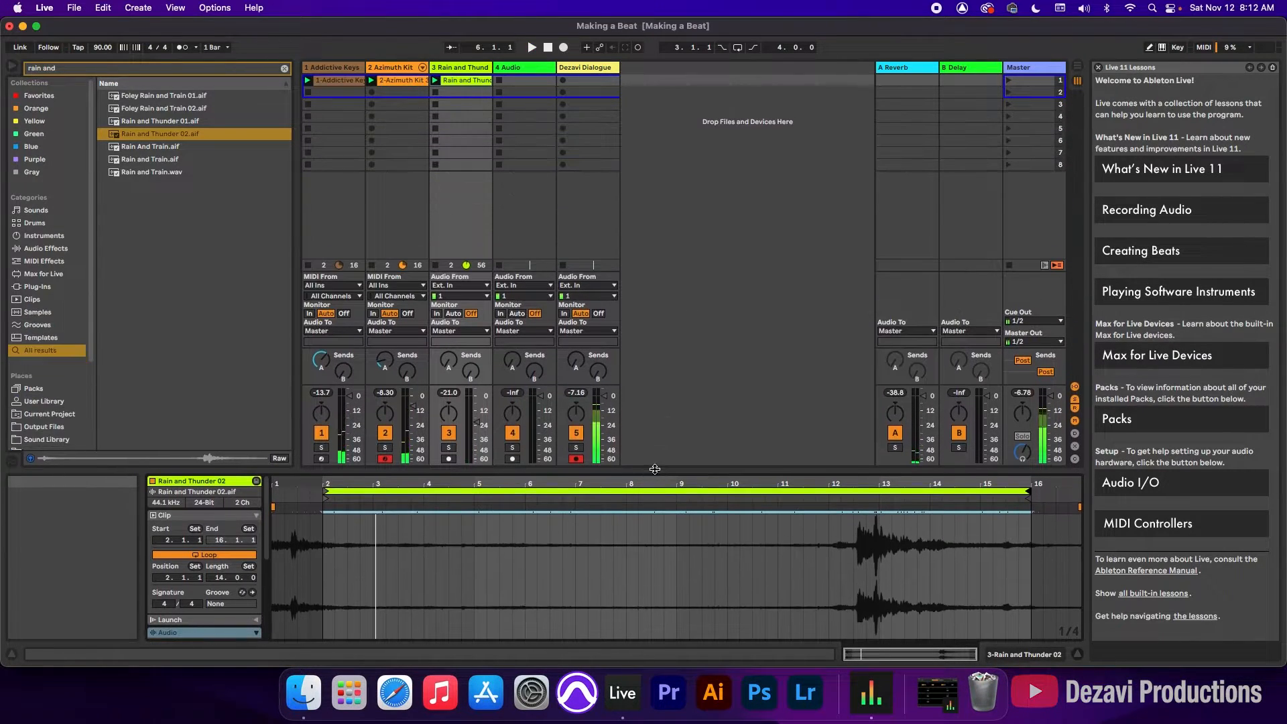
{"action": "left_click", "coordinate": [1042, 656]}
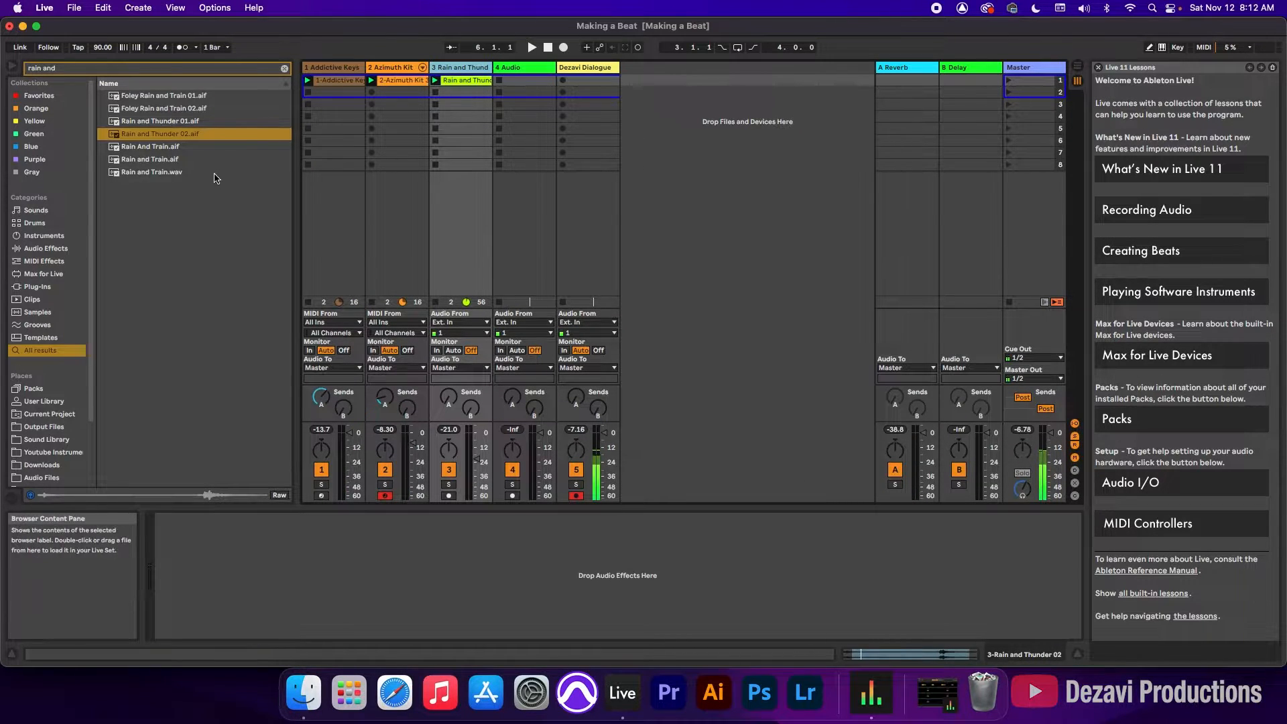
{"action": "left_click", "coordinate": [282, 69]}
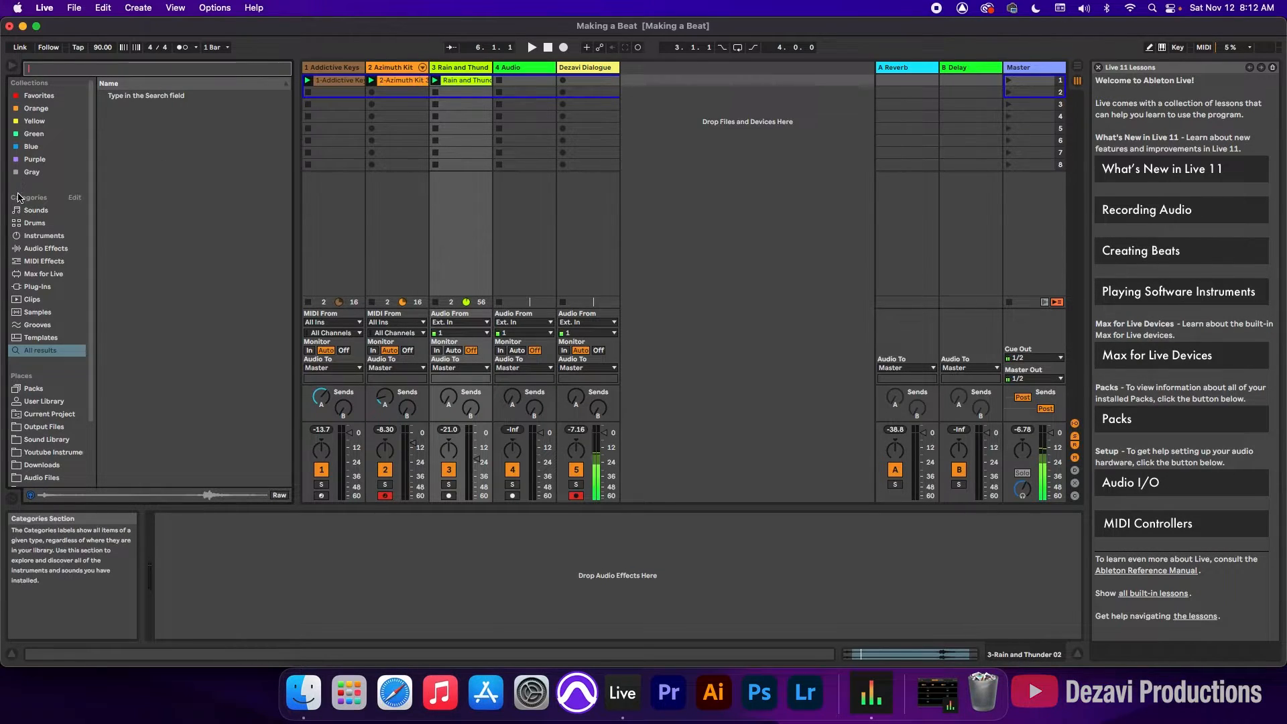
{"action": "left_click", "coordinate": [34, 249]}
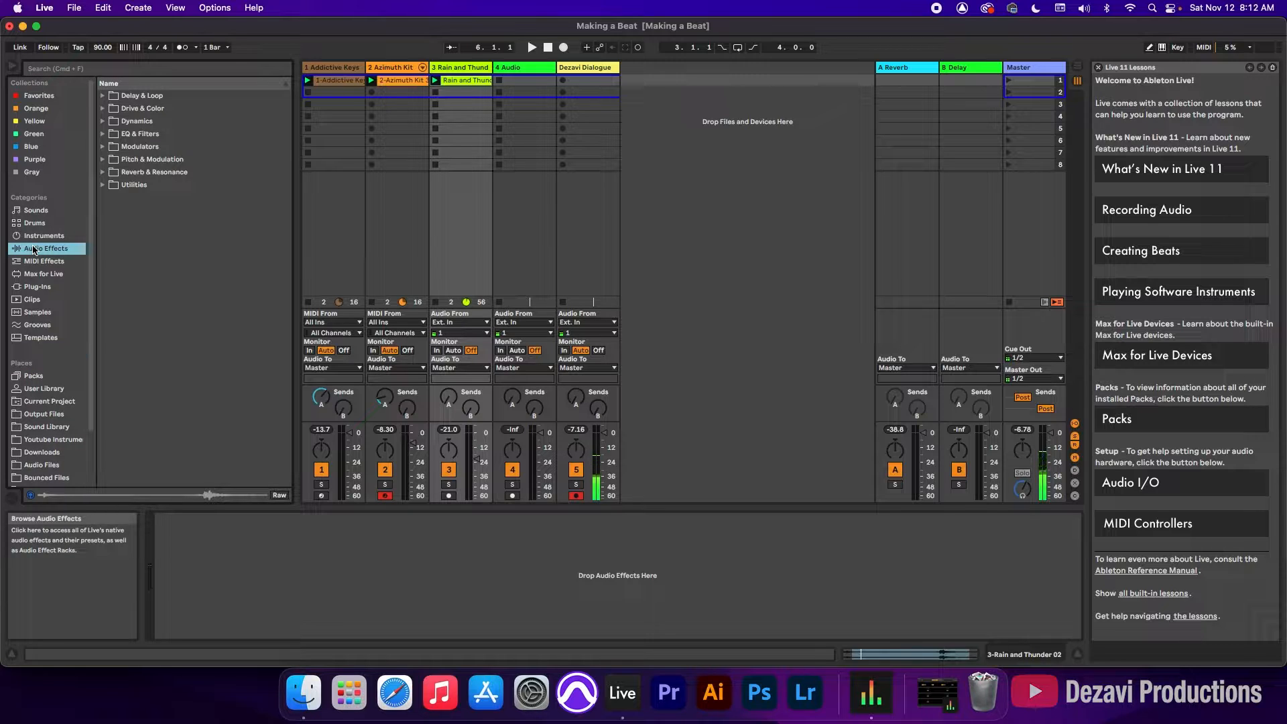
{"action": "left_click", "coordinate": [103, 134]}
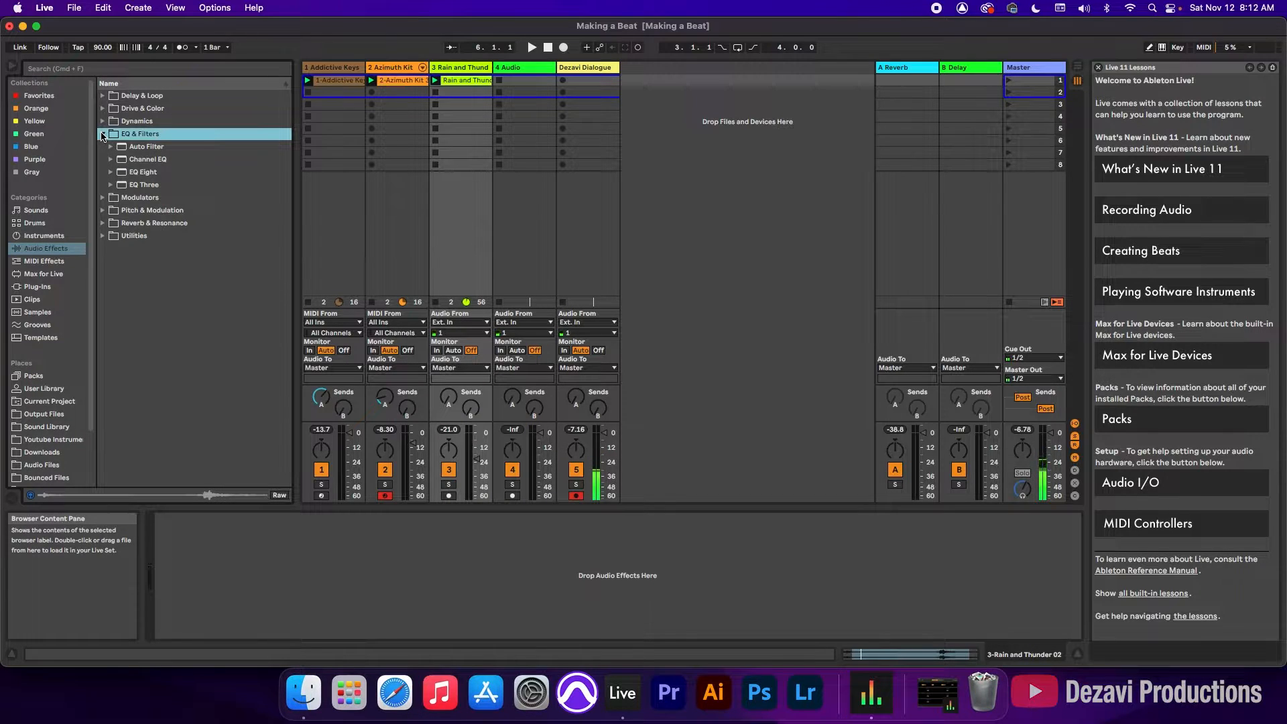
{"action": "left_click", "coordinate": [131, 173]}
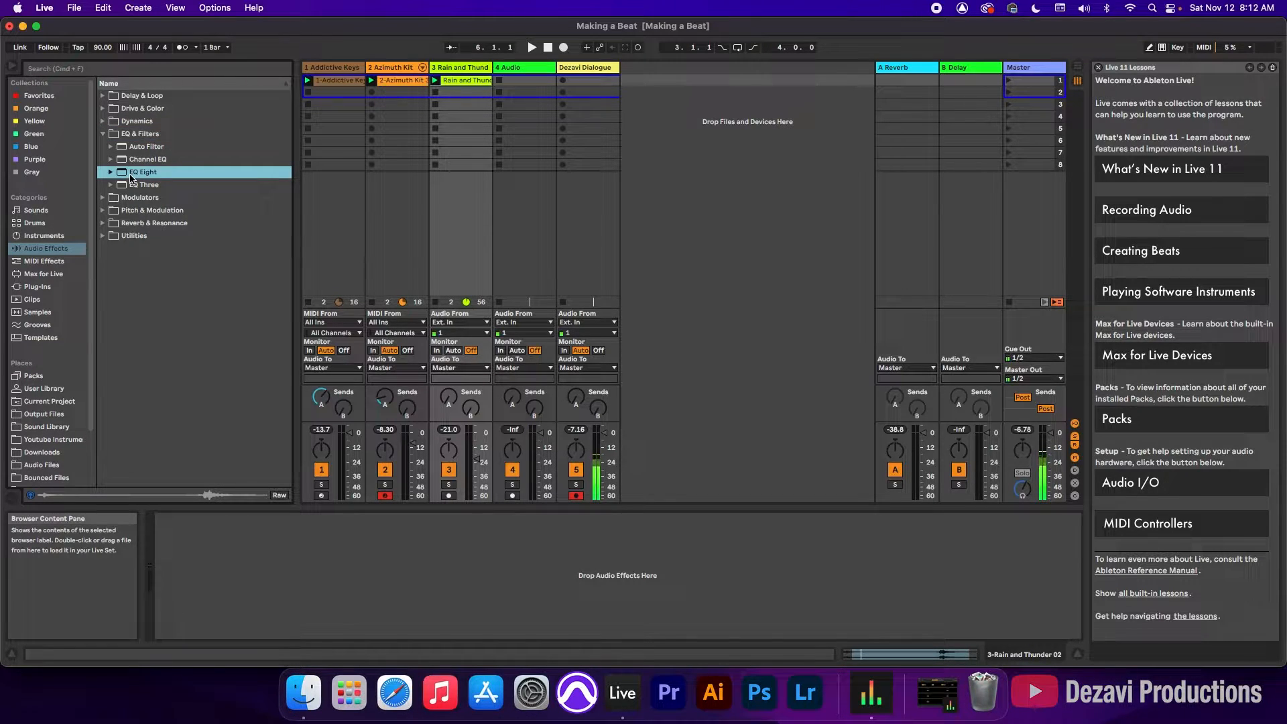
{"action": "left_click_drag", "start_coordinate": [130, 175], "coordinate": [463, 553]}
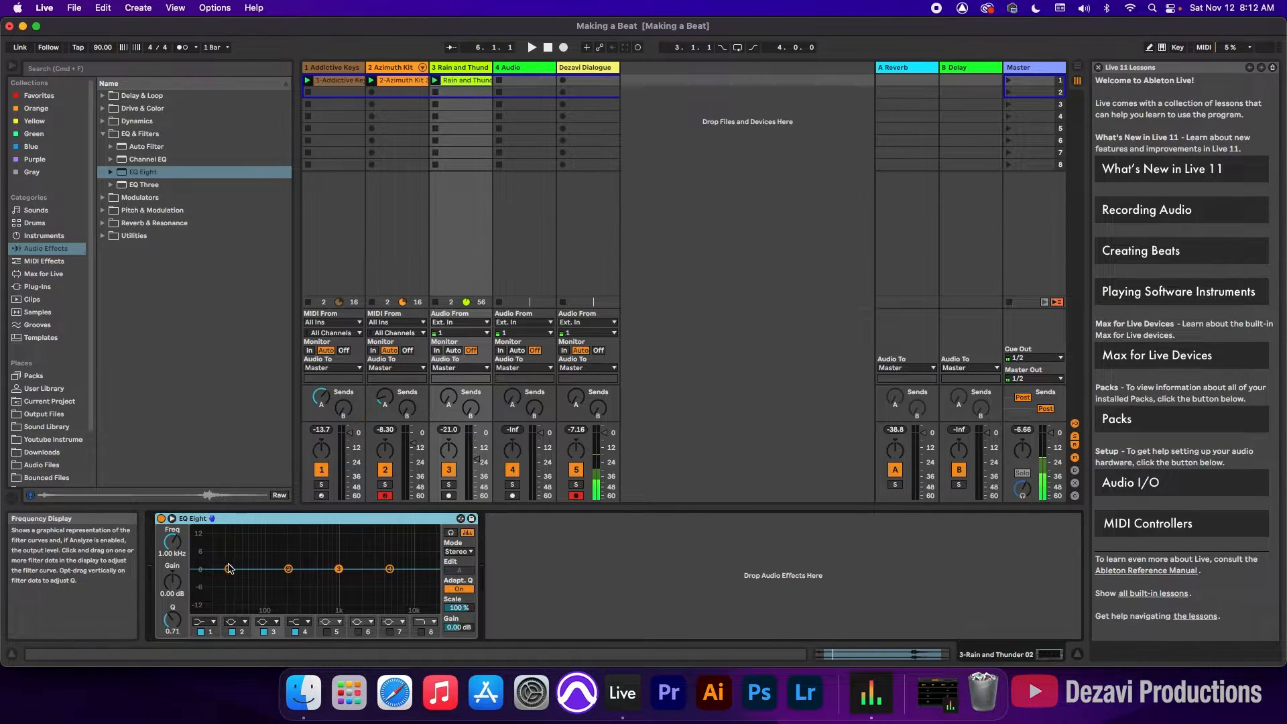
Step: Change EQ Eight's band 4 to a high-cut filter and lower its frequency to about 3.75 kHz
{"action": "left_click", "coordinate": [302, 623]}
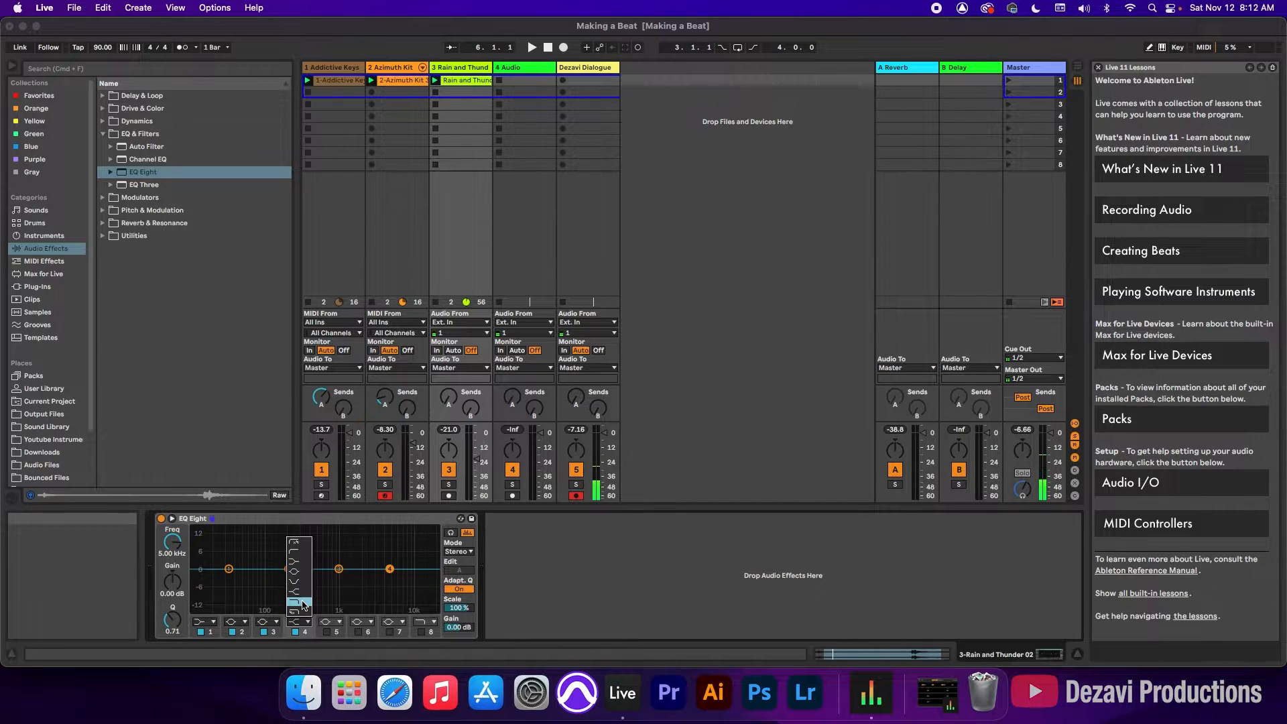
{"action": "left_click", "coordinate": [302, 605]}
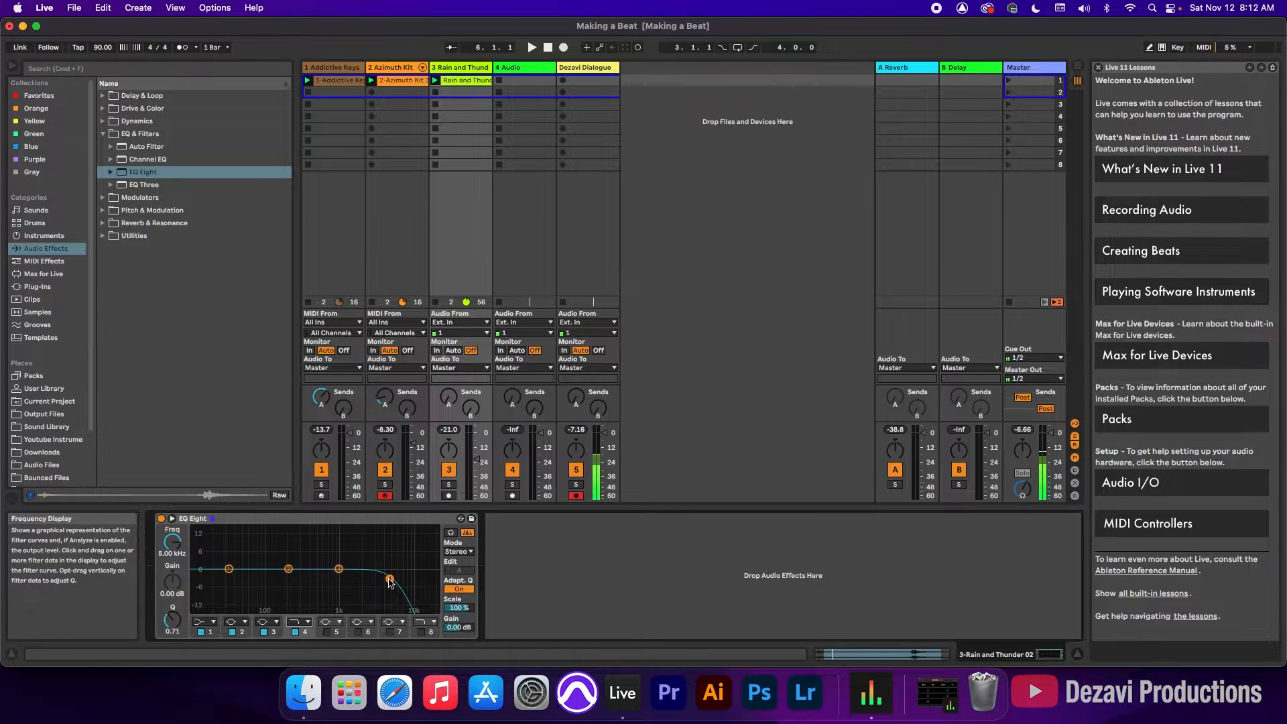
{"action": "left_click_drag", "start_coordinate": [389, 579], "coordinate": [393, 580]}
Step: During playback, fine-tune the rain track's volume around -19 dB, lower EQ band 4's frequency slightly, and boost band 2 by about 2.11 dB at 194 Hz
{"action": "key", "text": "space"}
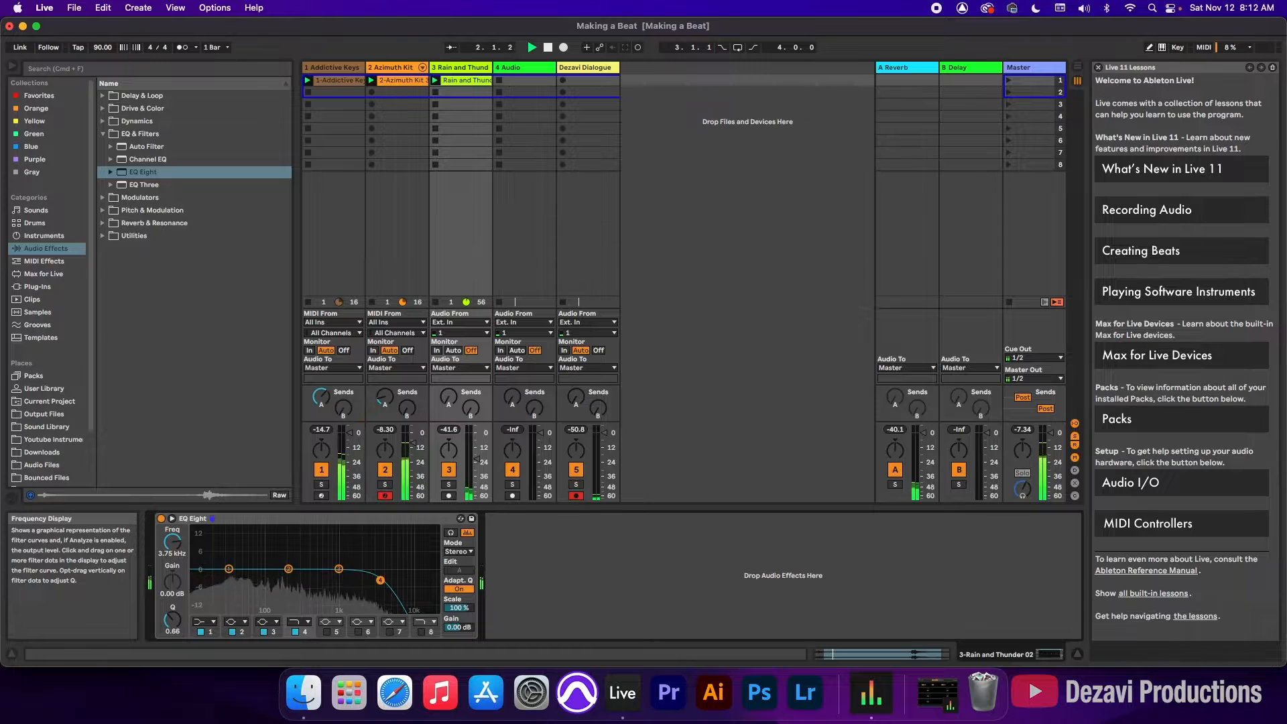
{"action": "left_click_drag", "start_coordinate": [476, 459], "coordinate": [477, 456]}
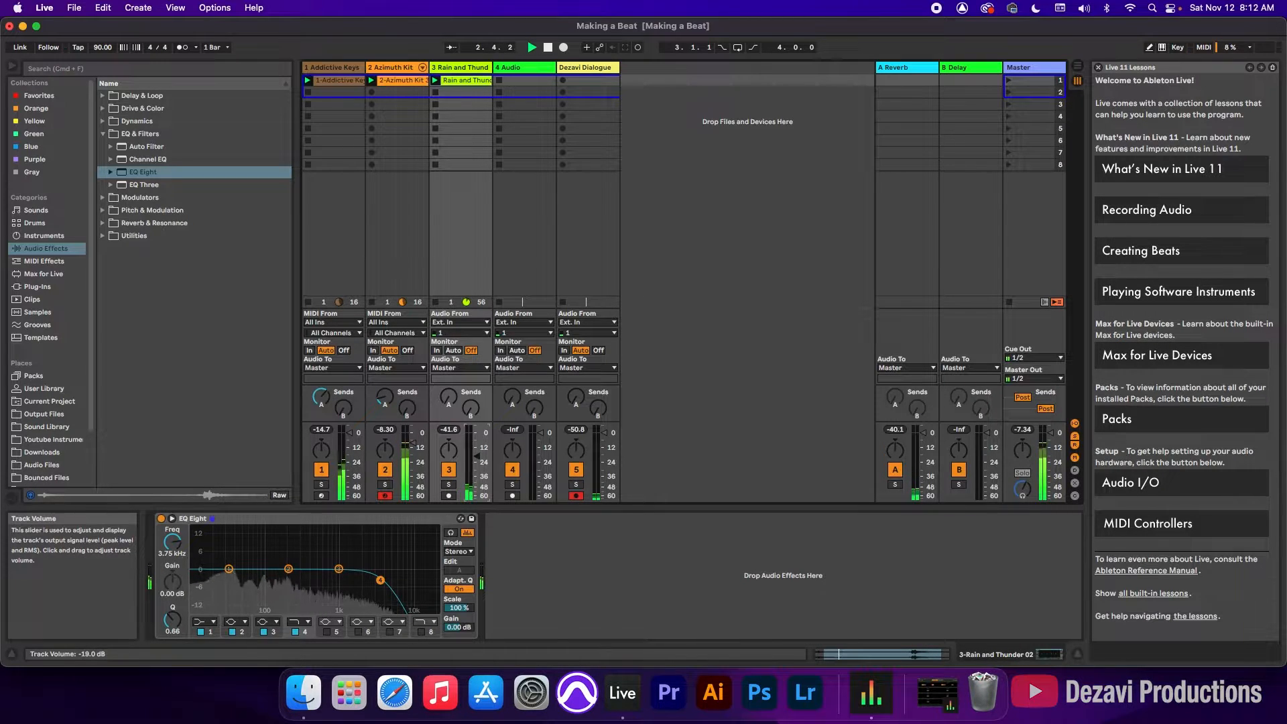
{"action": "left_click_drag", "start_coordinate": [381, 580], "coordinate": [380, 581]}
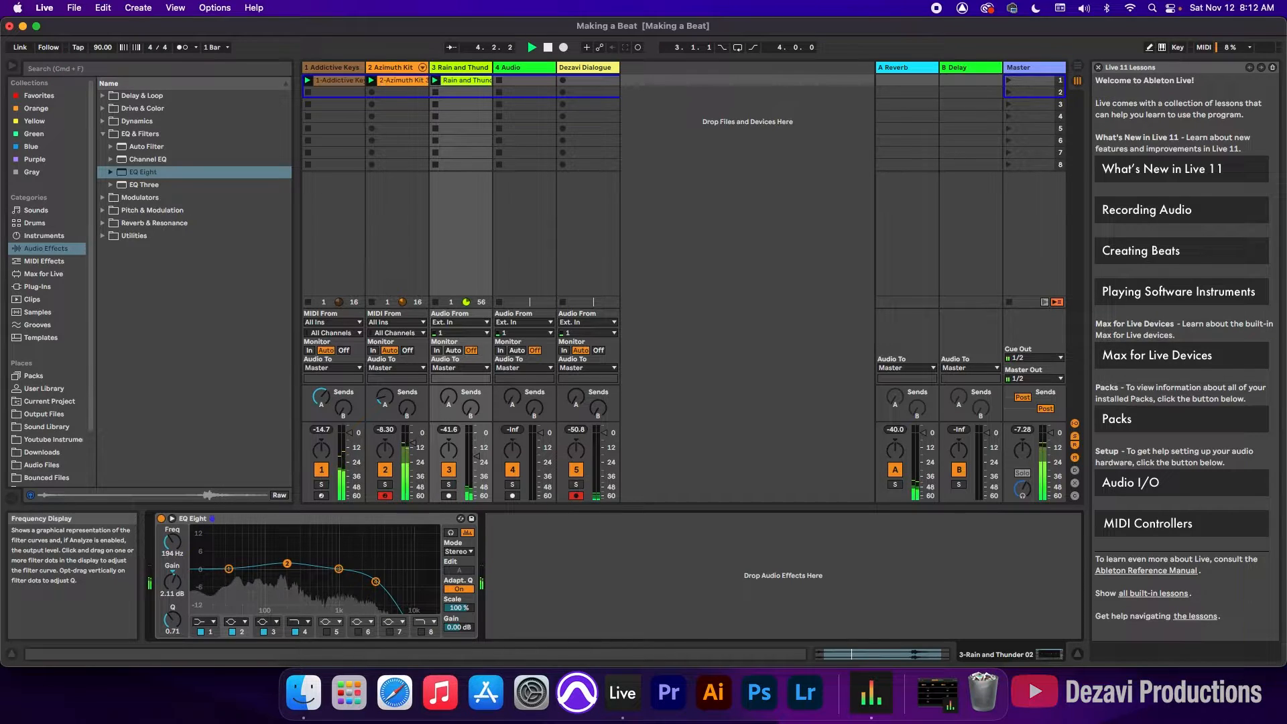
{"action": "left_click_drag", "start_coordinate": [477, 456], "coordinate": [477, 455]}
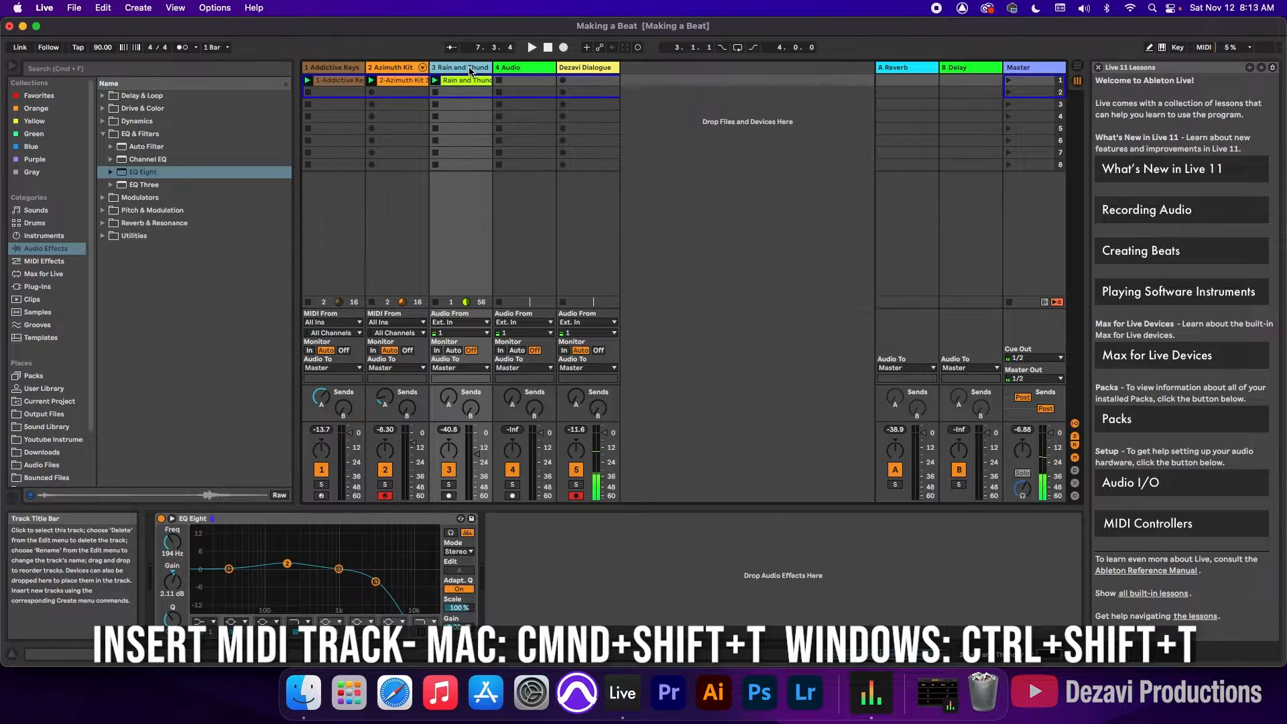
Step: Insert a MIDI track after the rain track and load the Arena Brass.adv preset from the Brass sounds onto it
{"action": "key", "text": "super+shift+t"}
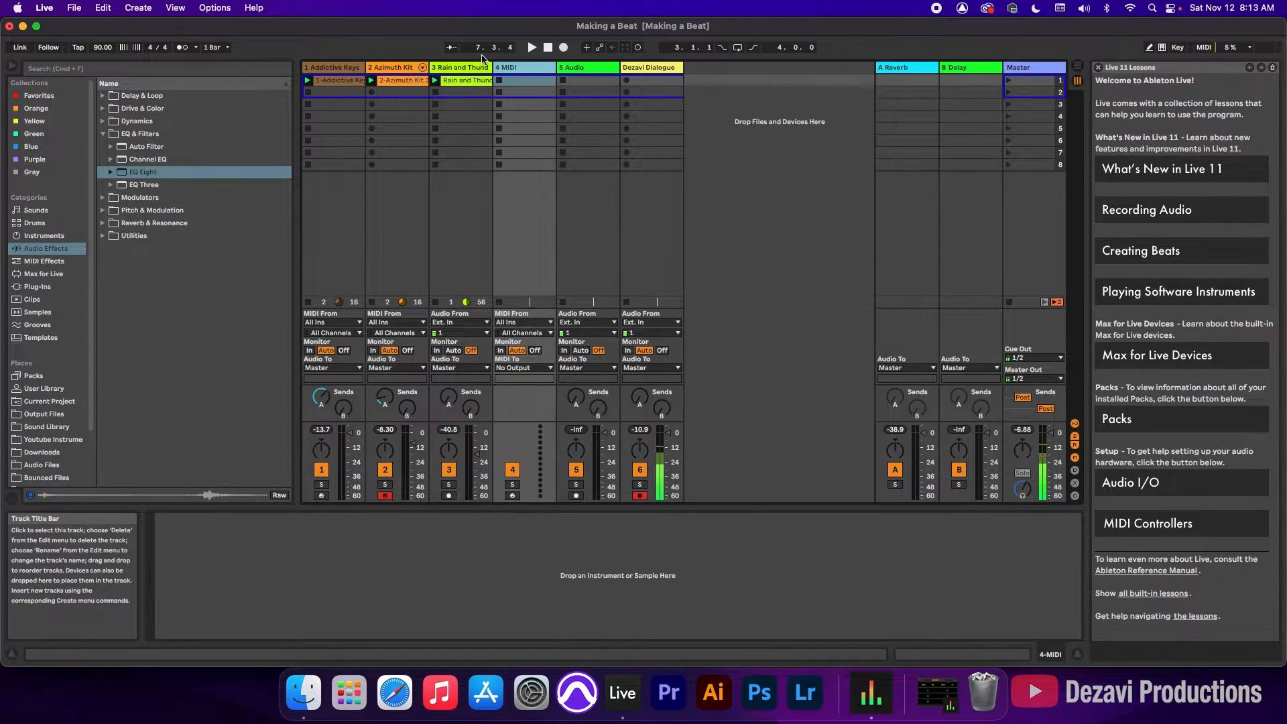
{"action": "left_click", "coordinate": [41, 212]}
{"action": "left_click", "coordinate": [103, 135]}
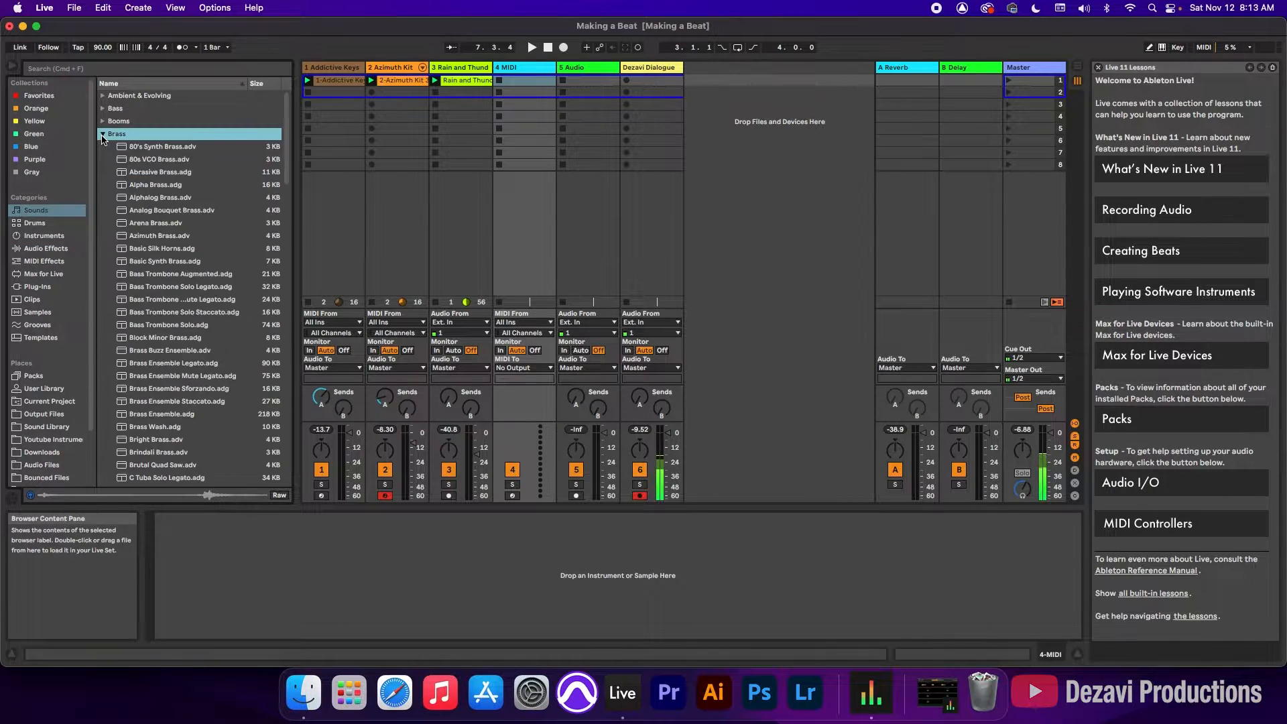
{"action": "left_click", "coordinate": [153, 228]}
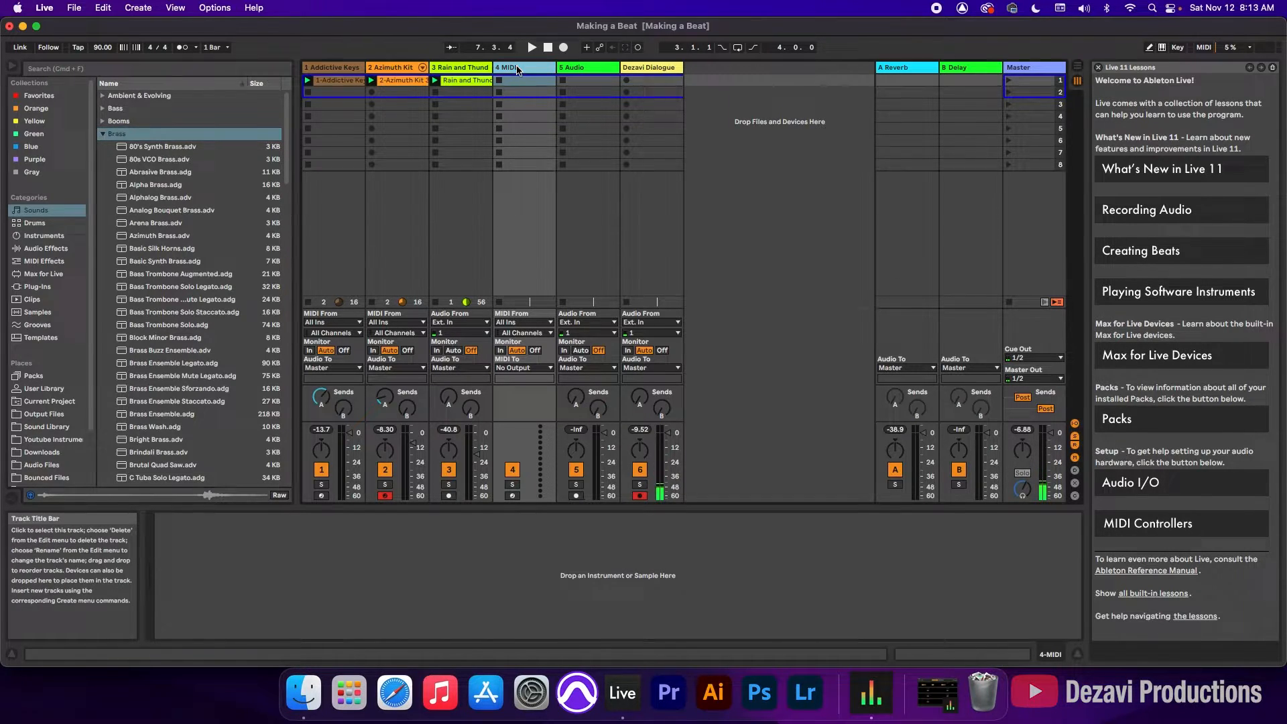
{"action": "double_click", "coordinate": [129, 224]}
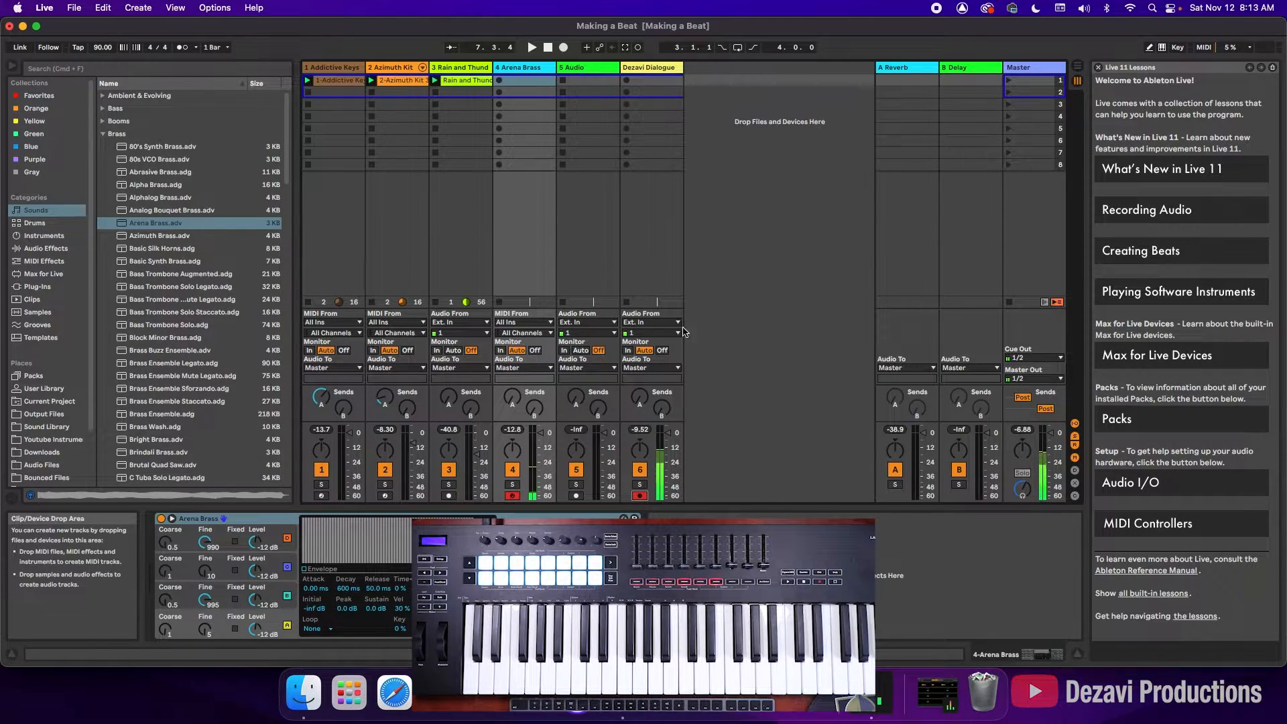
Step: Set Arena Brass's Osc C coarse to 0.5 and Osc B coarse to 1, lower the track's volume to -14.5 dB, and start playback
{"action": "left_click_drag", "start_coordinate": [543, 437], "coordinate": [542, 443]}
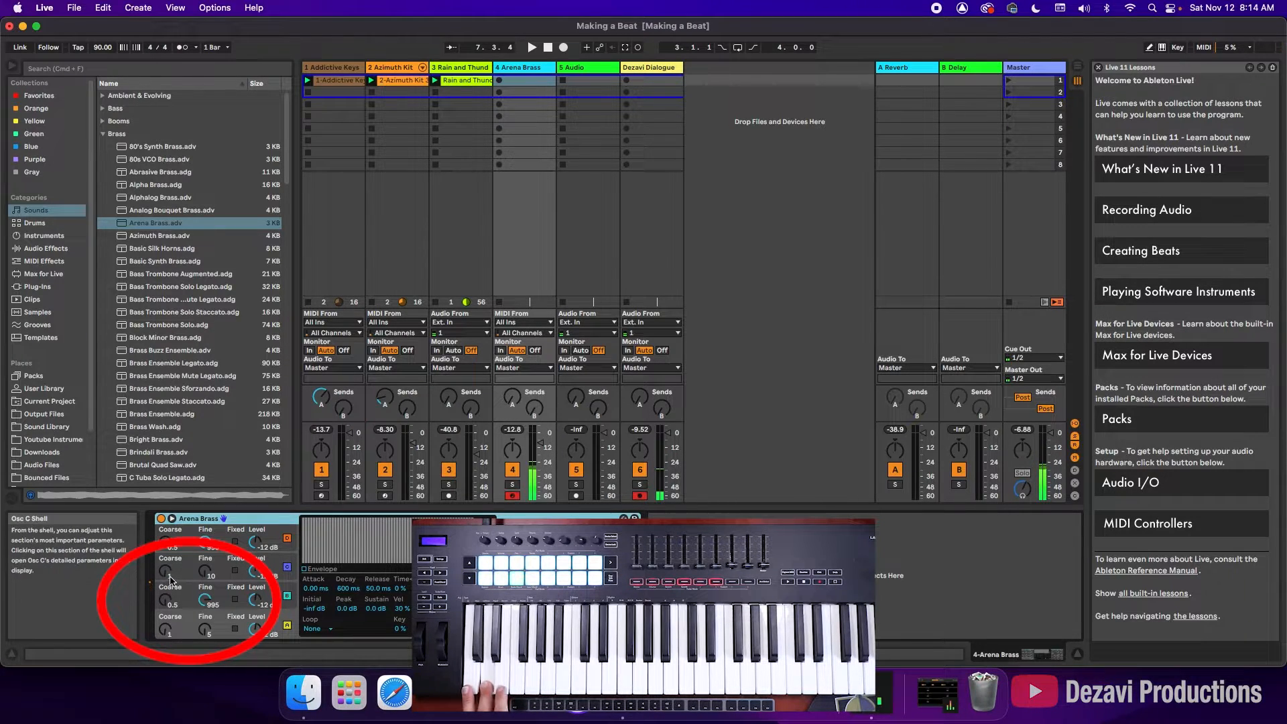
{"action": "left_click_drag", "start_coordinate": [166, 573], "coordinate": [165, 572]}
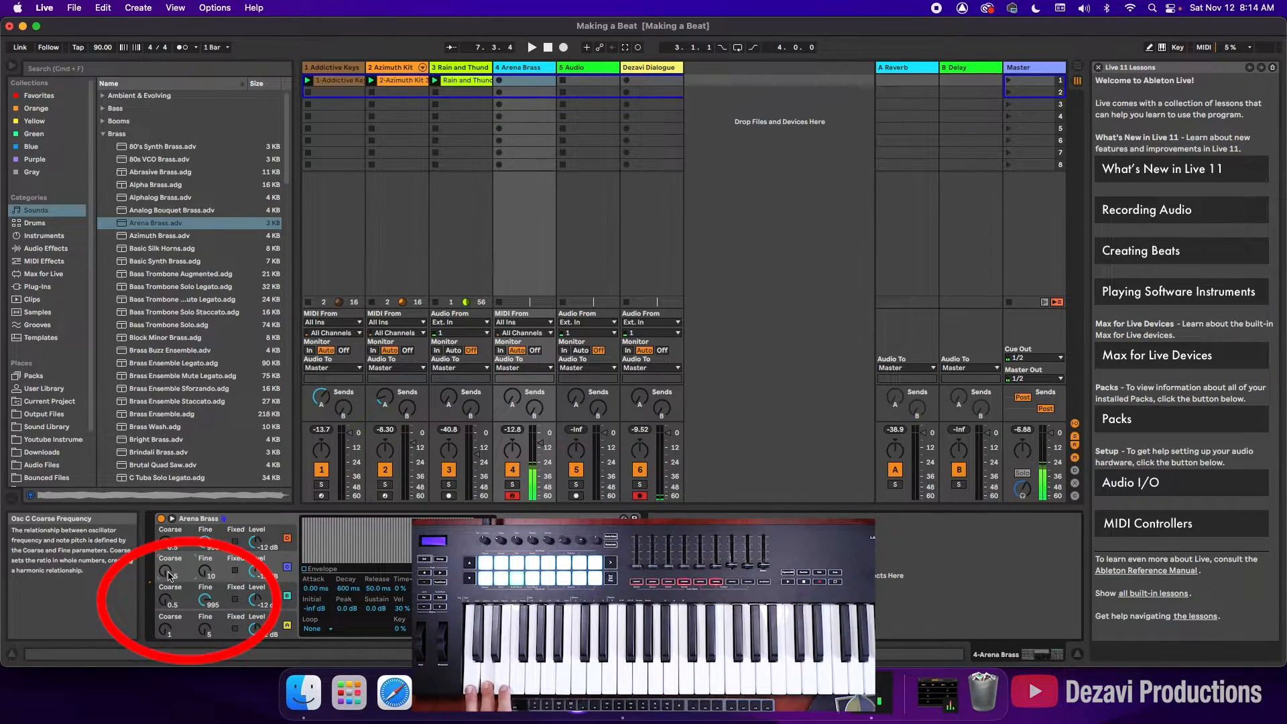
{"action": "left_click", "coordinate": [165, 601]}
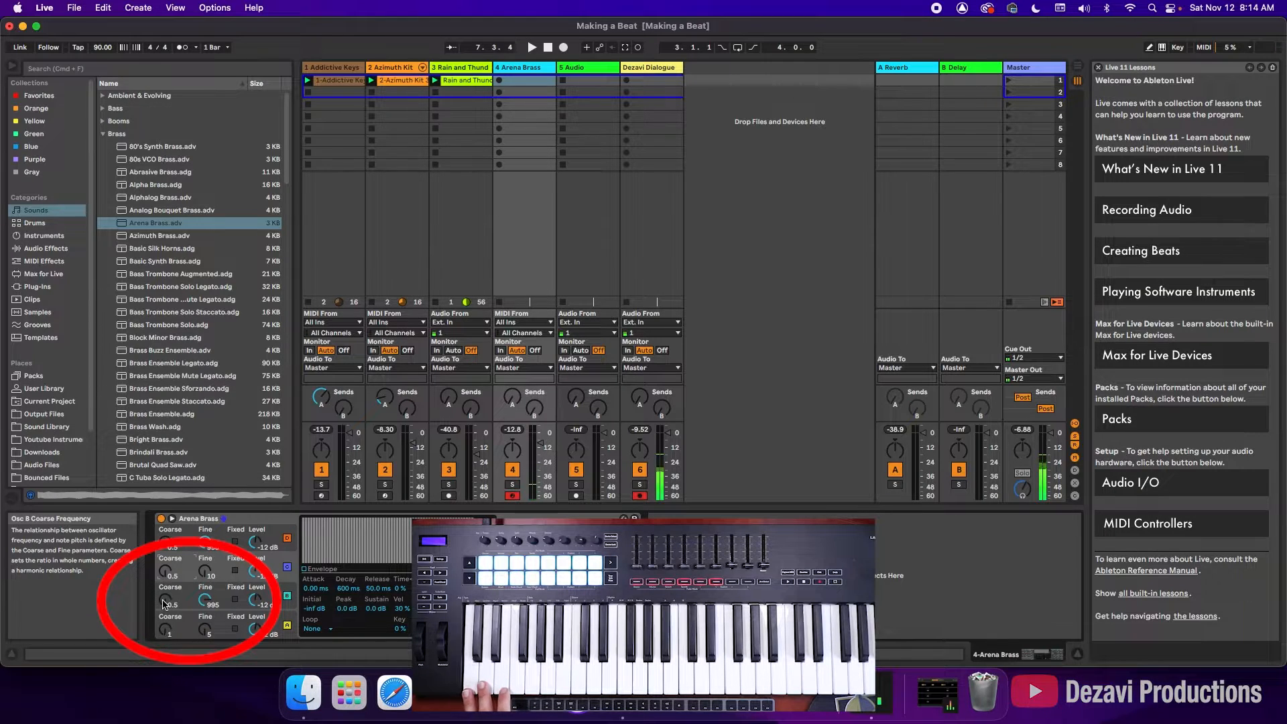
{"action": "left_click_drag", "start_coordinate": [162, 600], "coordinate": [163, 599]}
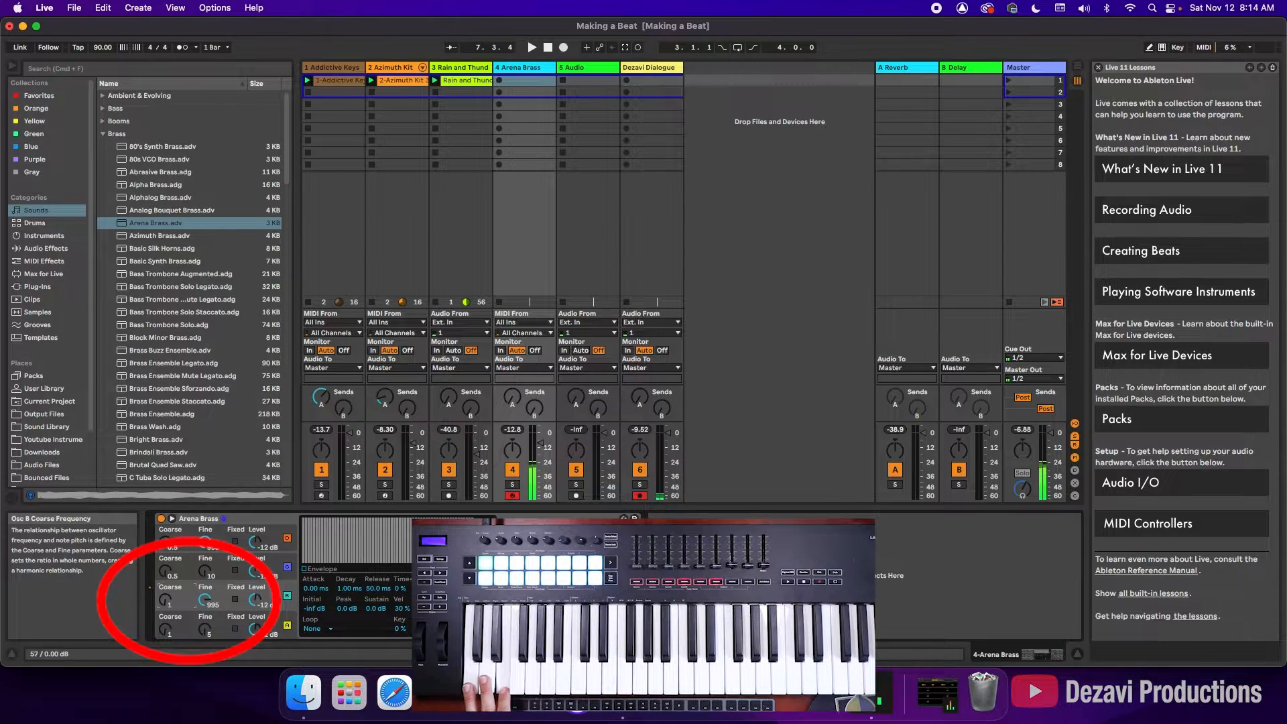
{"action": "left_click_drag", "start_coordinate": [541, 443], "coordinate": [540, 447]}
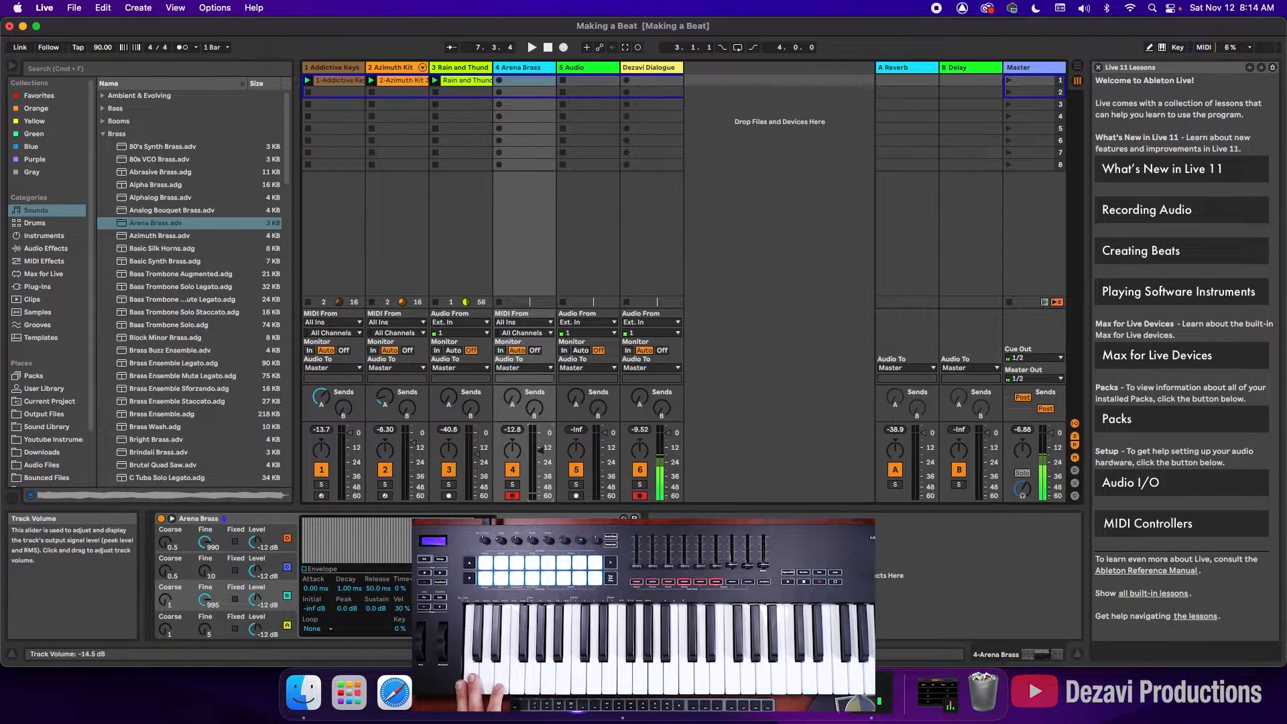
{"action": "key", "text": "space"}
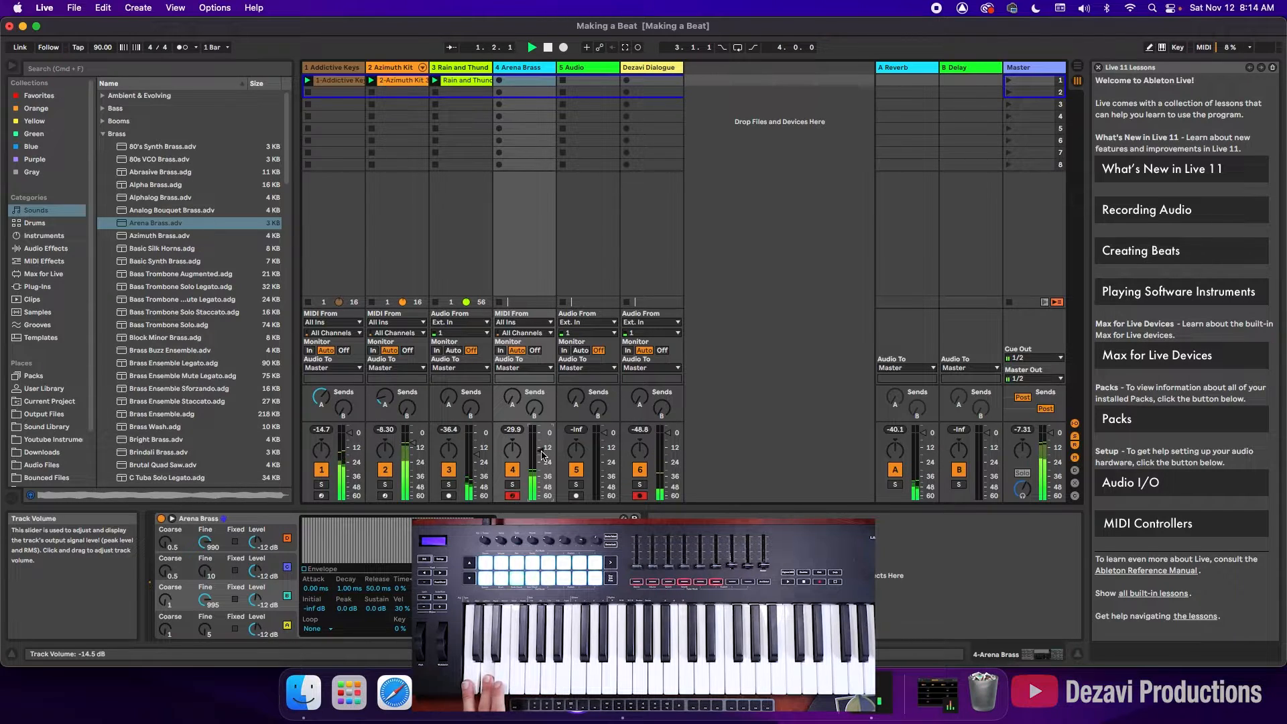
Step: Lower the Arena Brass track's volume slightly during playback and record a four-bar brass part into its first clip slot
{"action": "left_click_drag", "start_coordinate": [541, 451], "coordinate": [542, 450]}
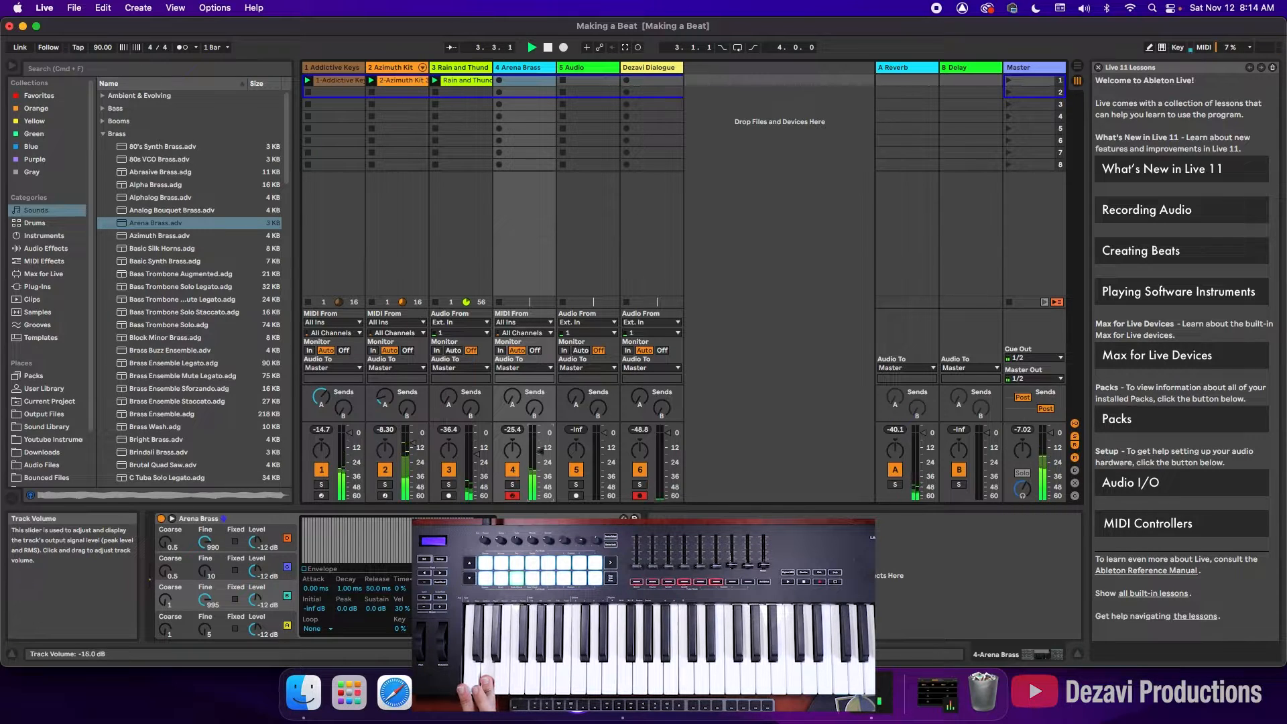
{"action": "left_click_drag", "start_coordinate": [541, 452], "coordinate": [543, 456]}
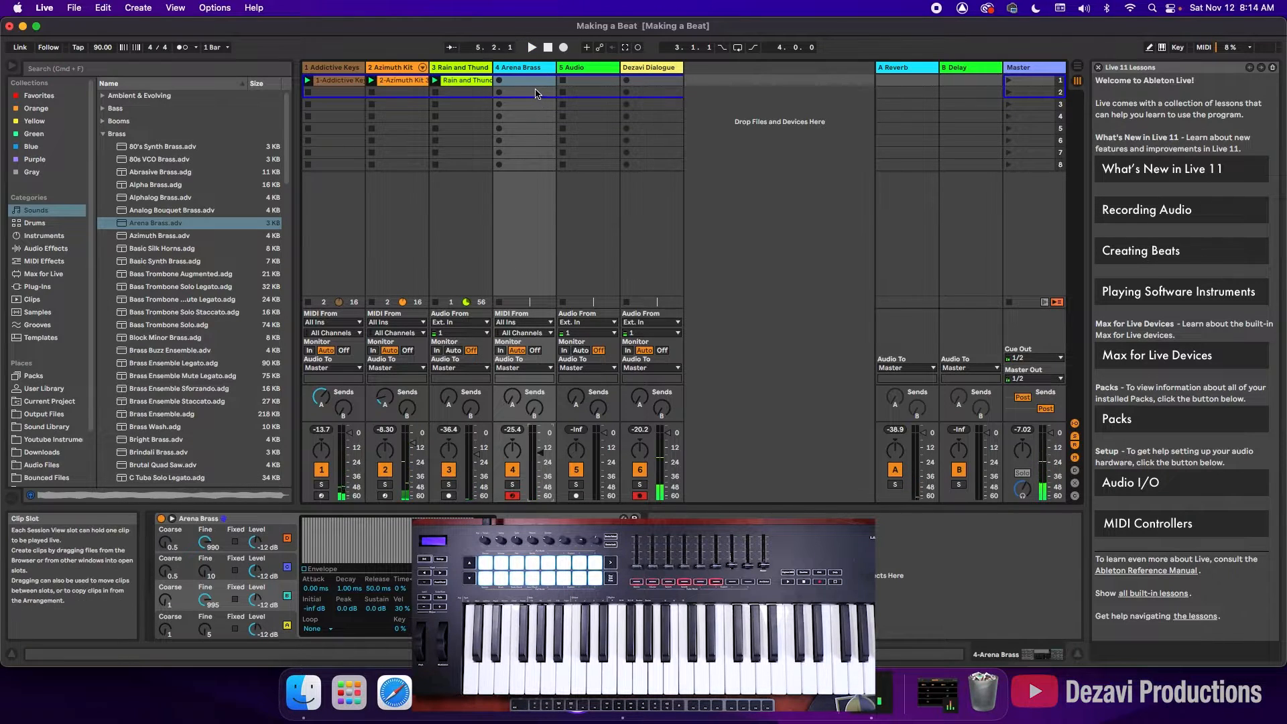
{"action": "left_click", "coordinate": [499, 81]}
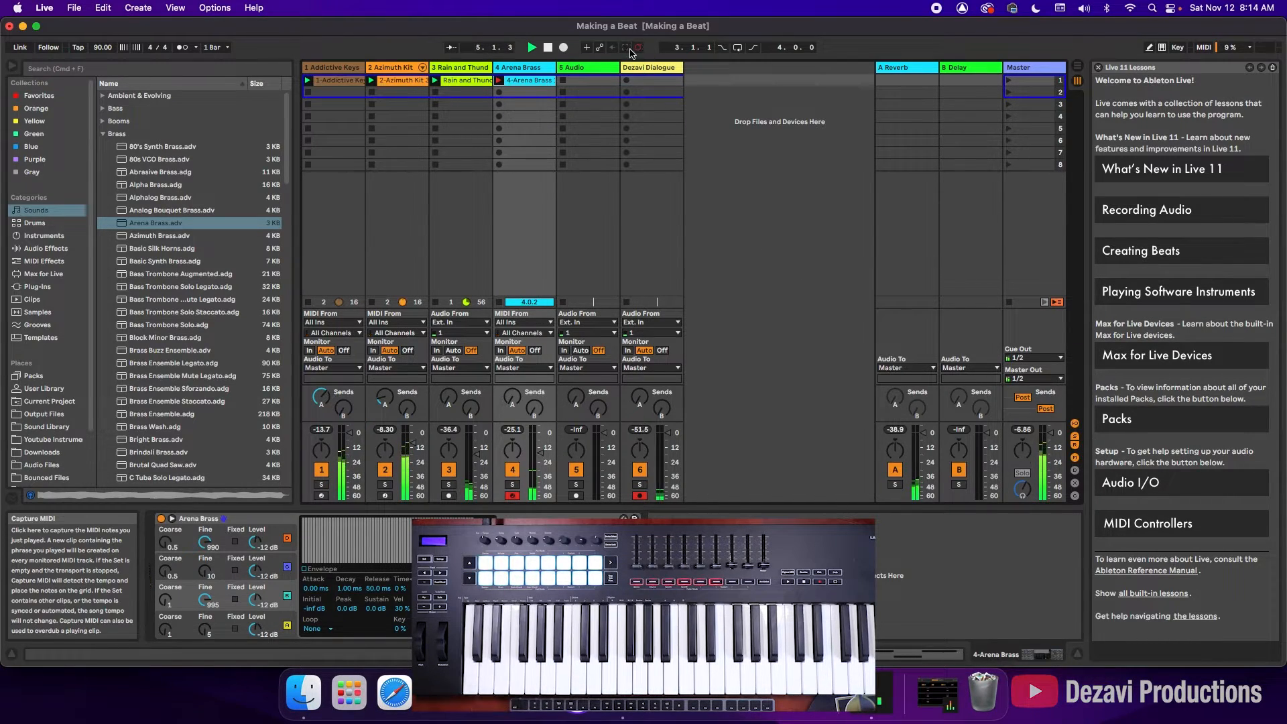
{"action": "key", "text": "space"}
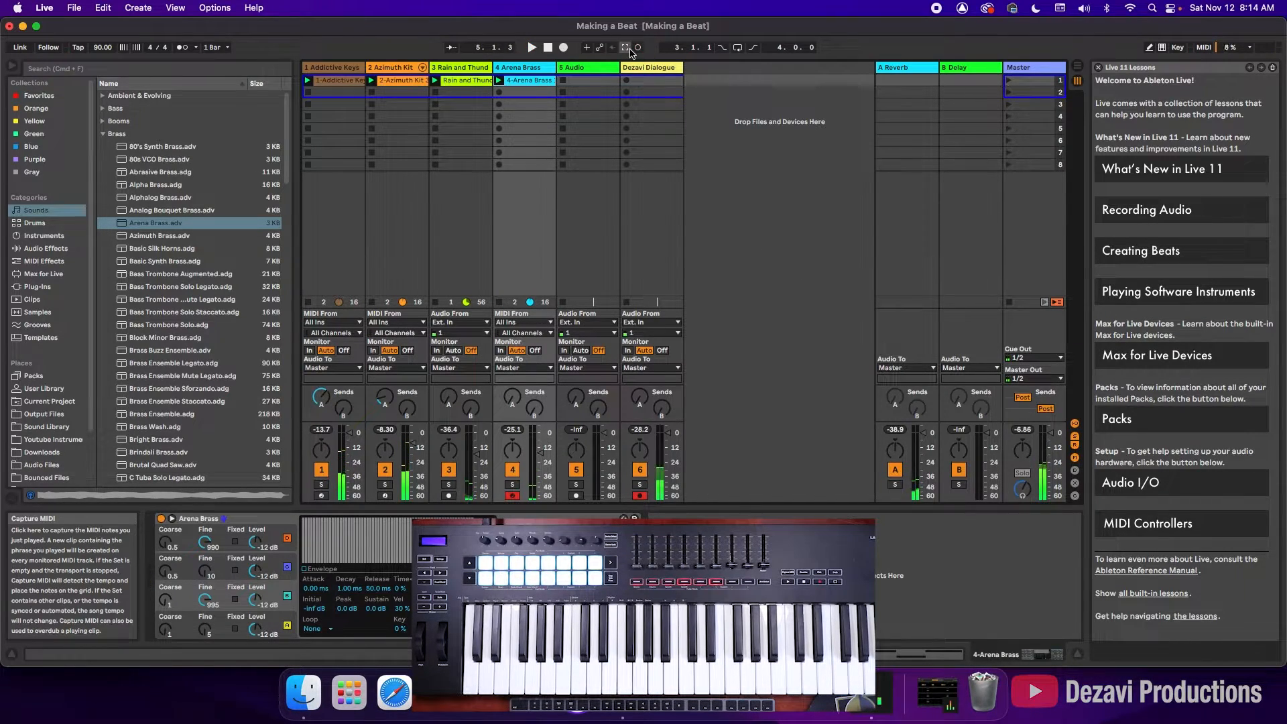
Step: Open the recorded Arena Brass clip in an enlarged note editor and select all its D1 and E1 notes
{"action": "double_click", "coordinate": [534, 83]}
{"action": "left_click_drag", "start_coordinate": [669, 508], "coordinate": [668, 280]}
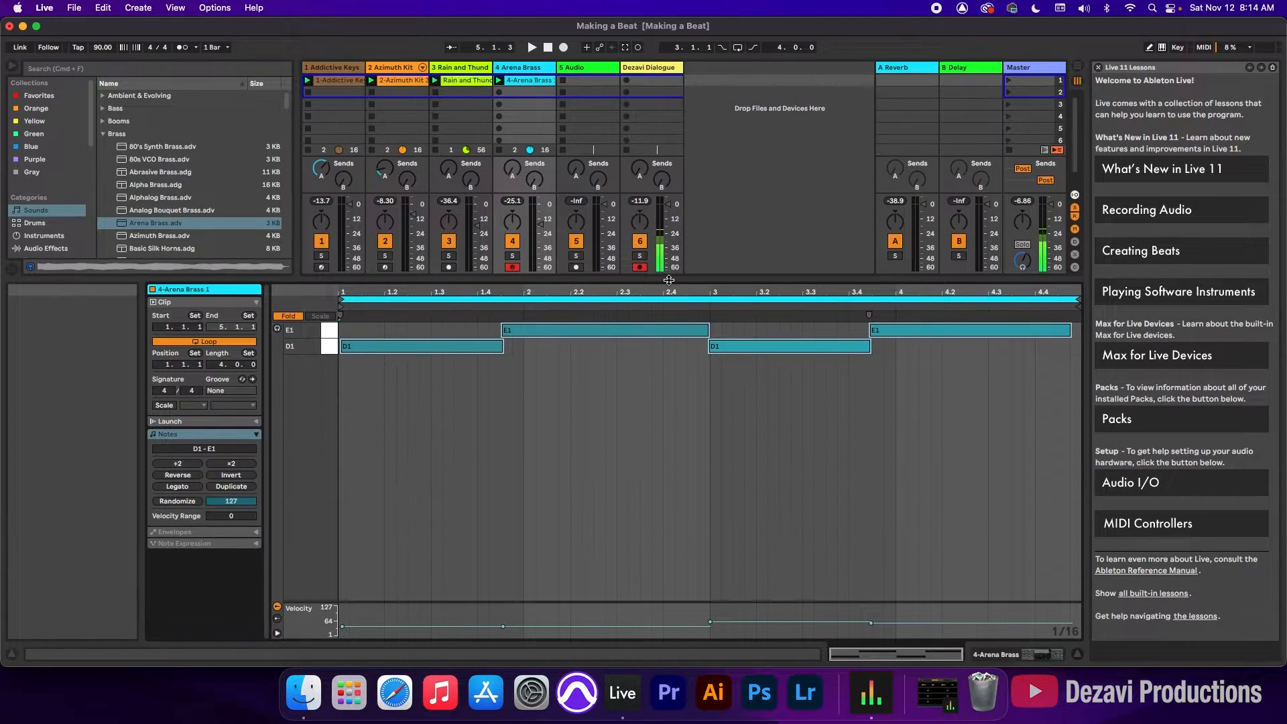
{"action": "left_click_drag", "start_coordinate": [327, 333], "coordinate": [326, 349]}
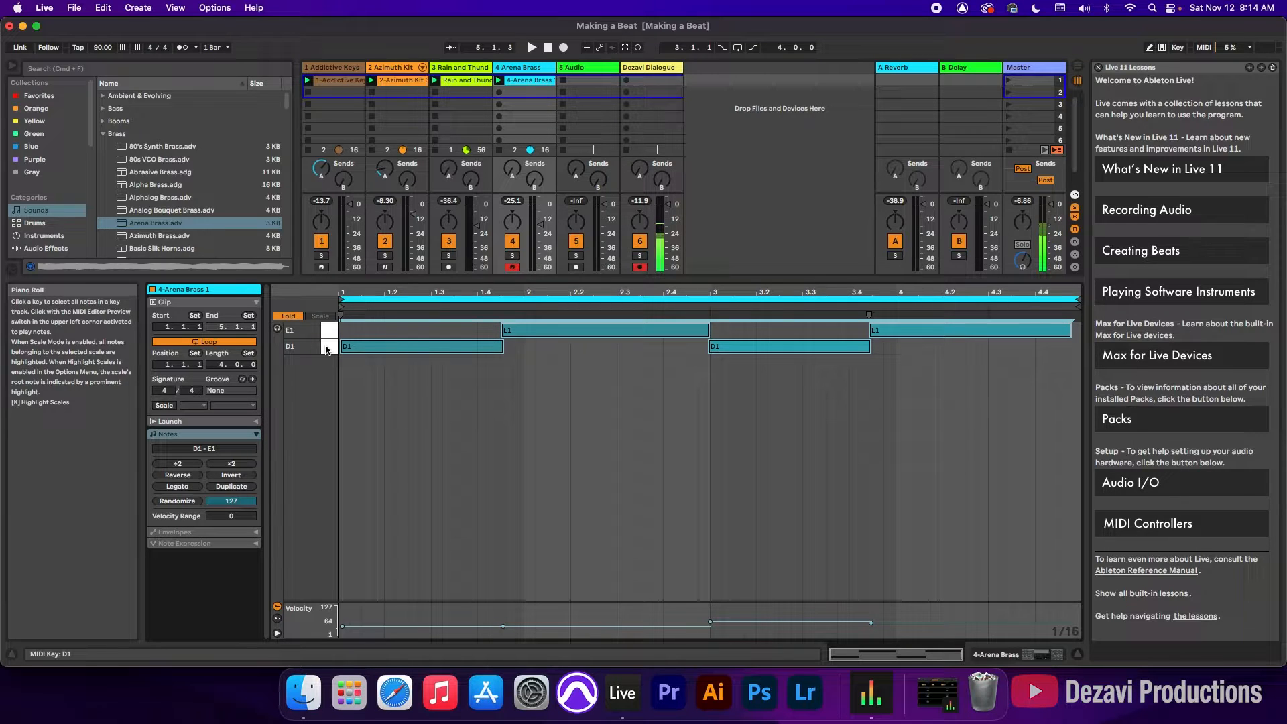
Step: Try quantizing the start and end of the selected brass notes to 1/4 at 100%, and undo it
{"action": "key", "text": "super+shift+u"}
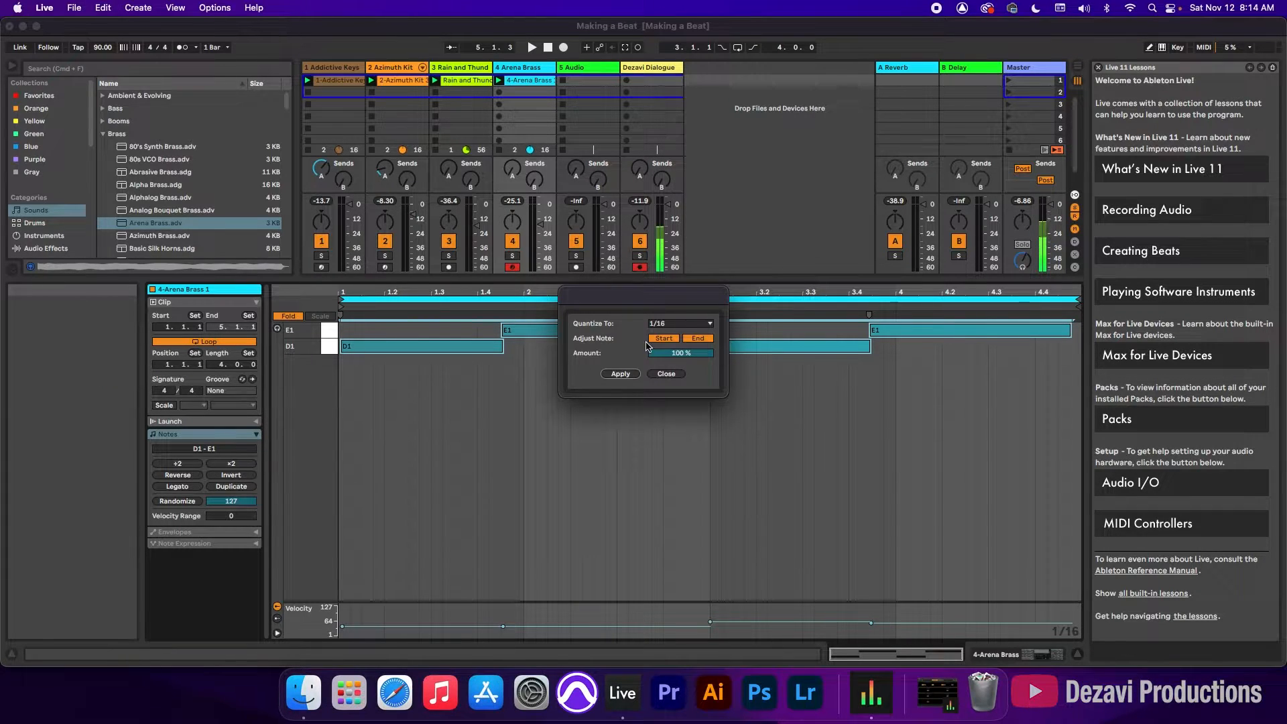
{"action": "left_click", "coordinate": [680, 323]}
{"action": "left_click", "coordinate": [679, 339]}
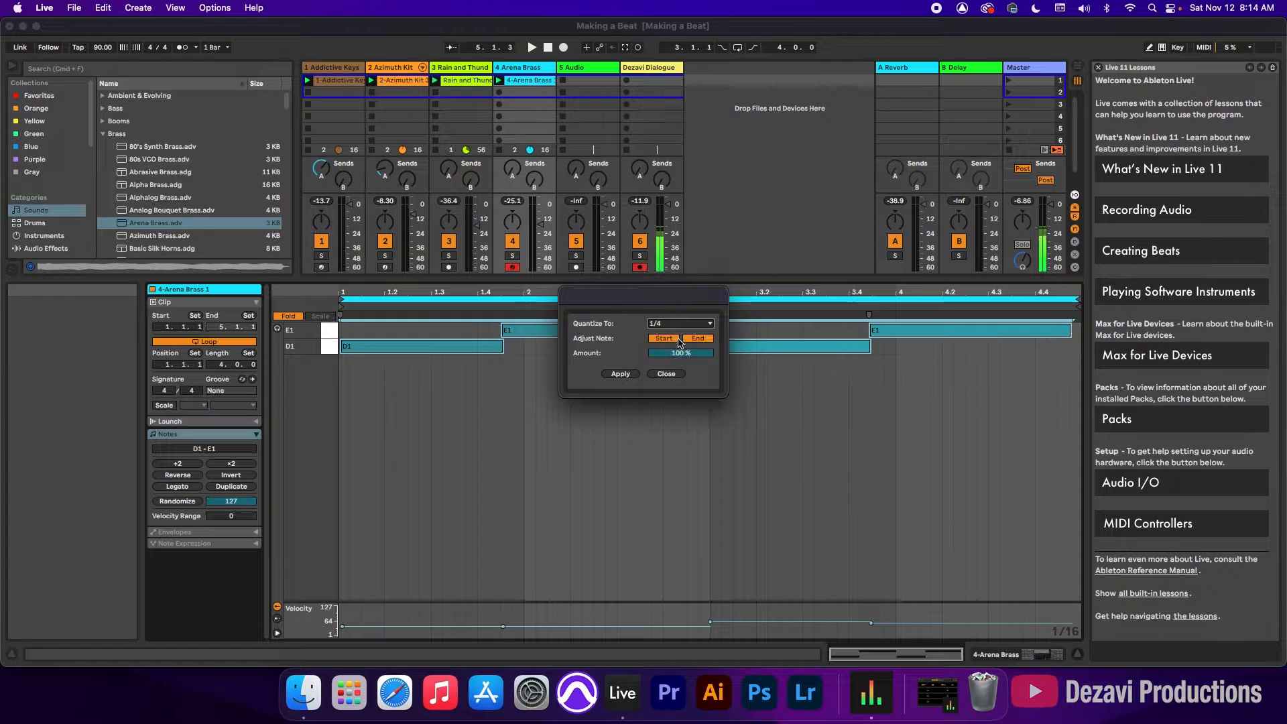
{"action": "left_click", "coordinate": [621, 373]}
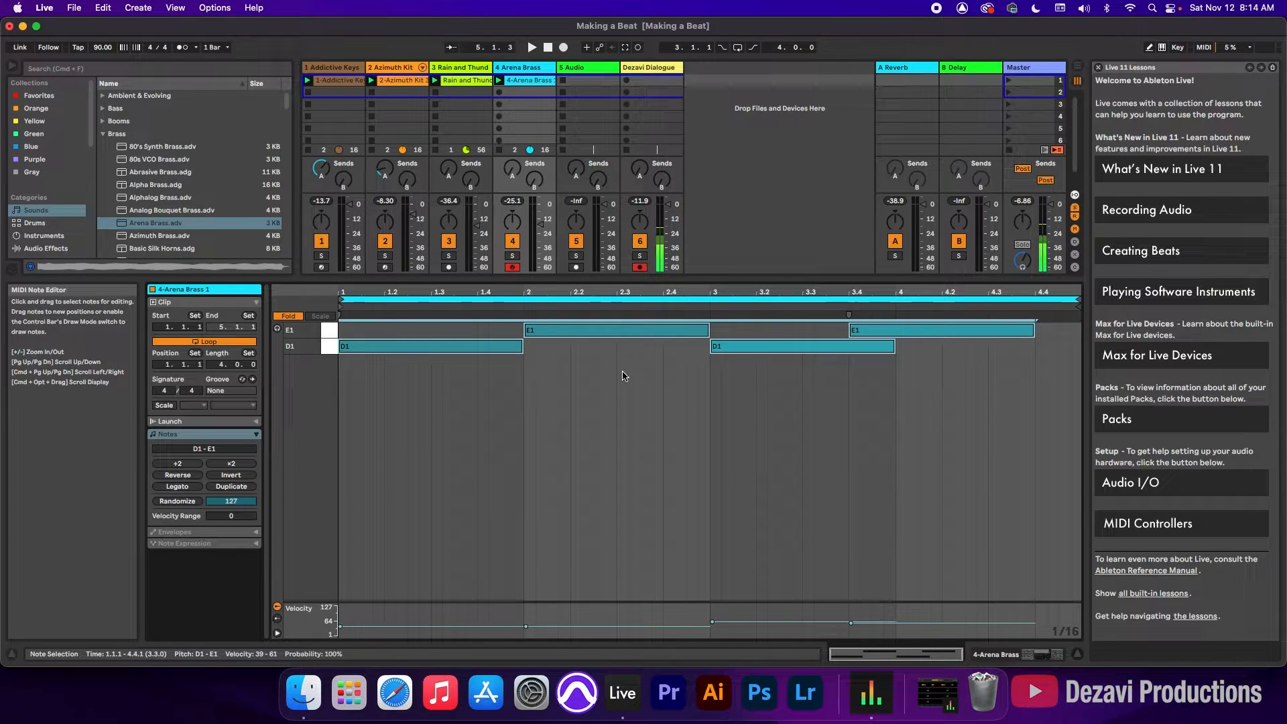
{"action": "key", "text": "super+z"}
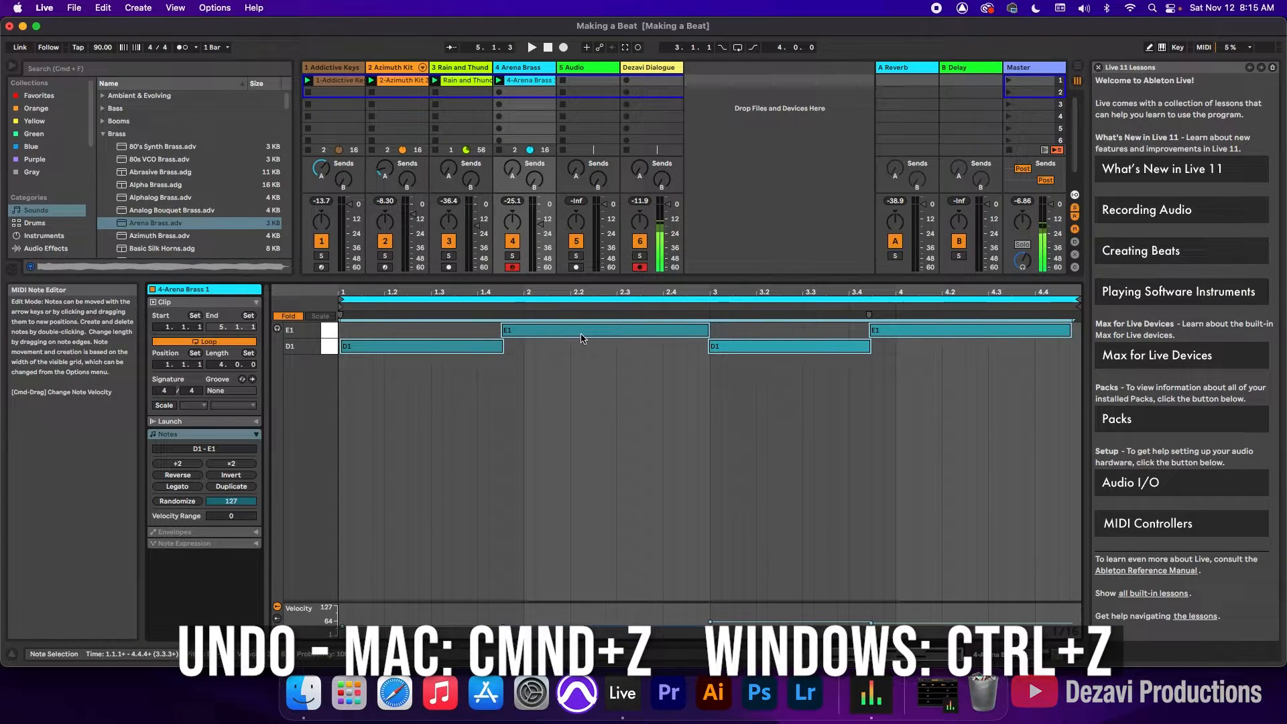
Step: Quantize the start and end of the selected brass notes to 1/8 at 100% and deselect them
{"action": "key", "text": "super+shift+u"}
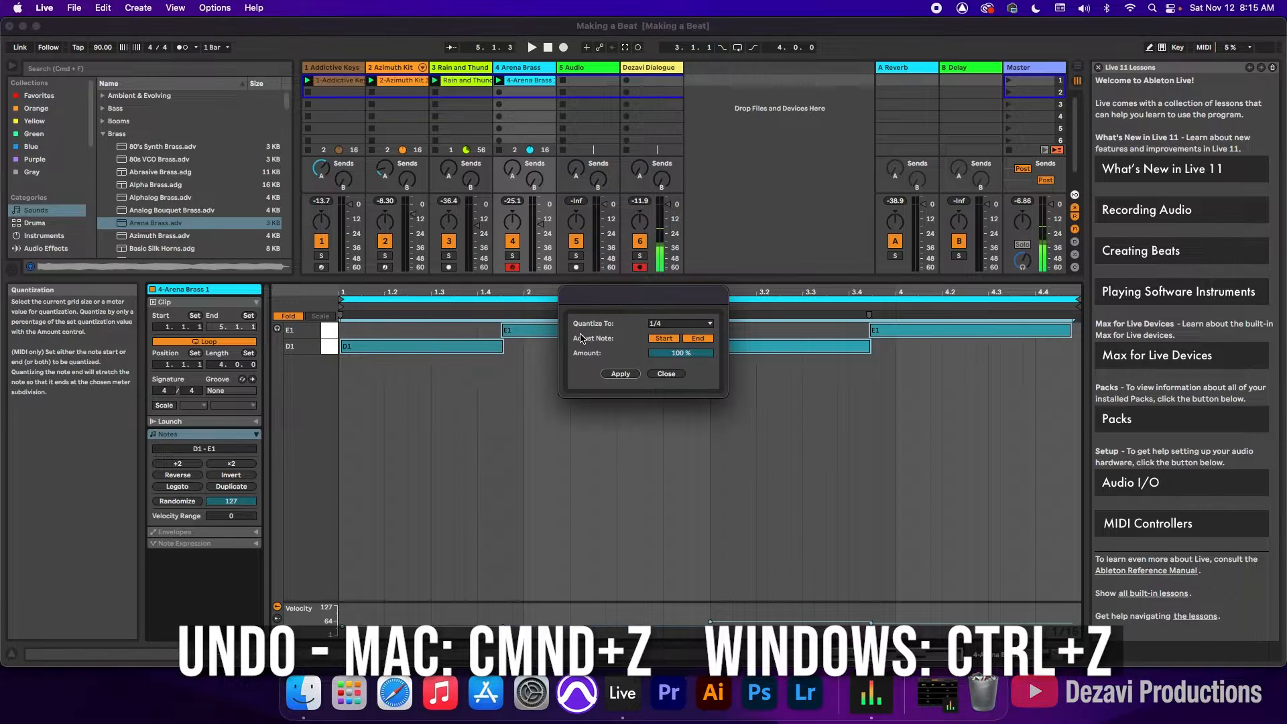
{"action": "left_click", "coordinate": [668, 324]}
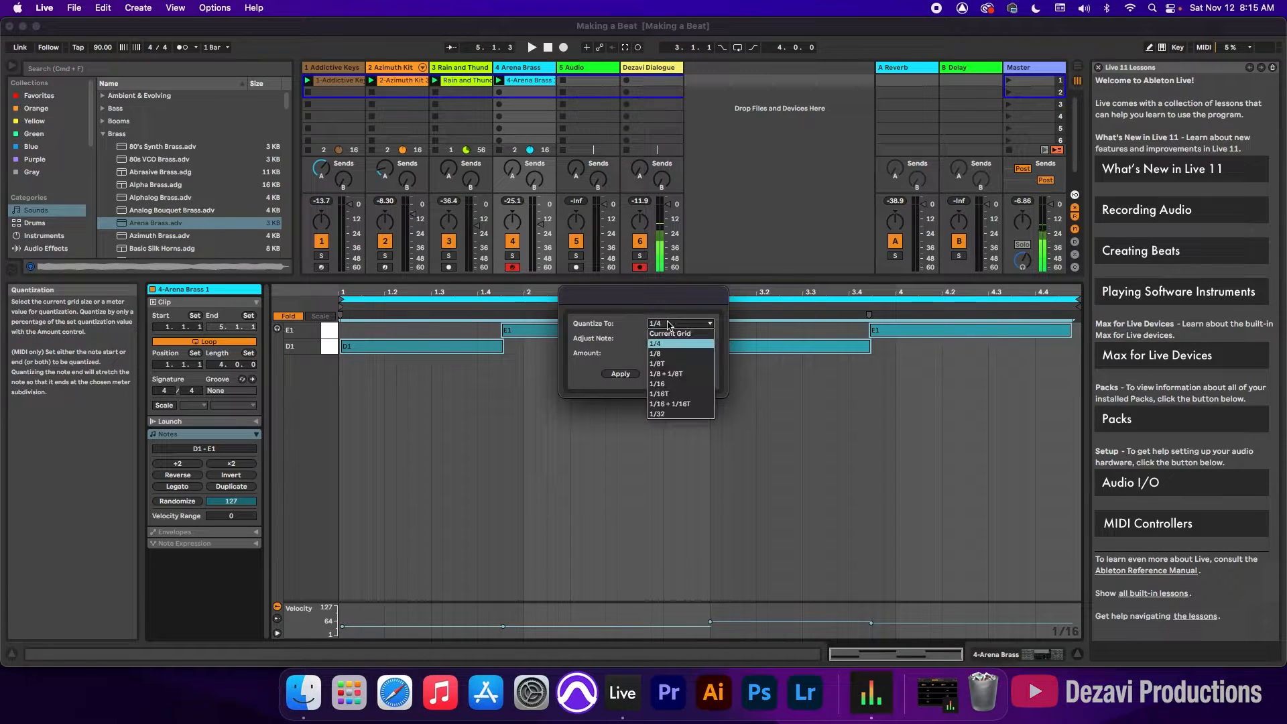
{"action": "left_click", "coordinate": [675, 366]}
{"action": "left_click", "coordinate": [620, 373]}
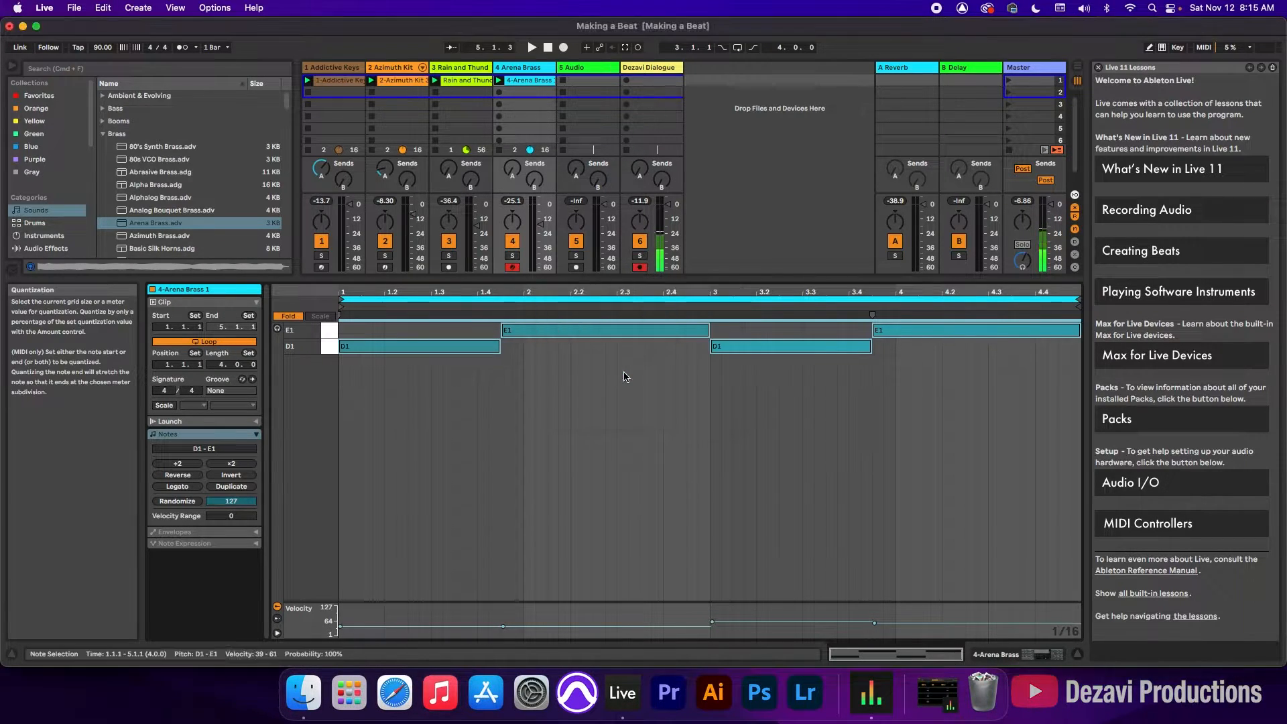
{"action": "left_click", "coordinate": [570, 362]}
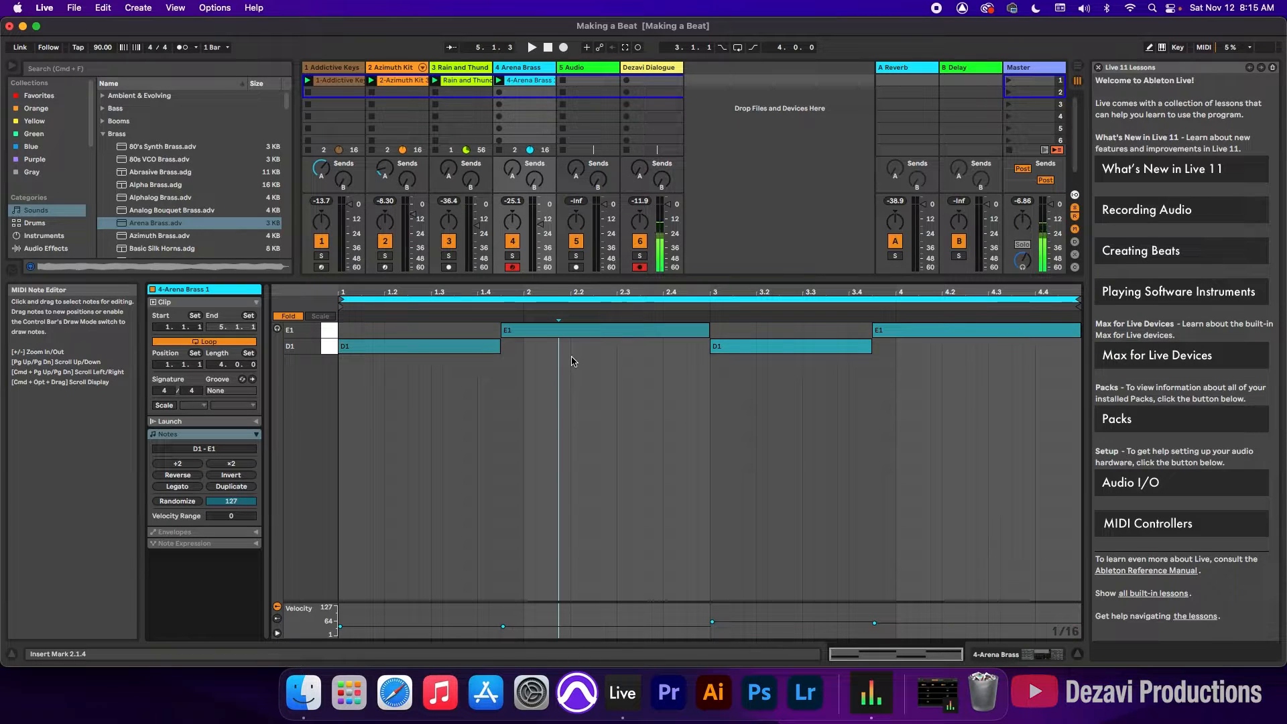
Step: Raise the Arena Brass track's send to A Reverb during playback, with its device chain shown, and stop playback
{"action": "key", "text": "space"}
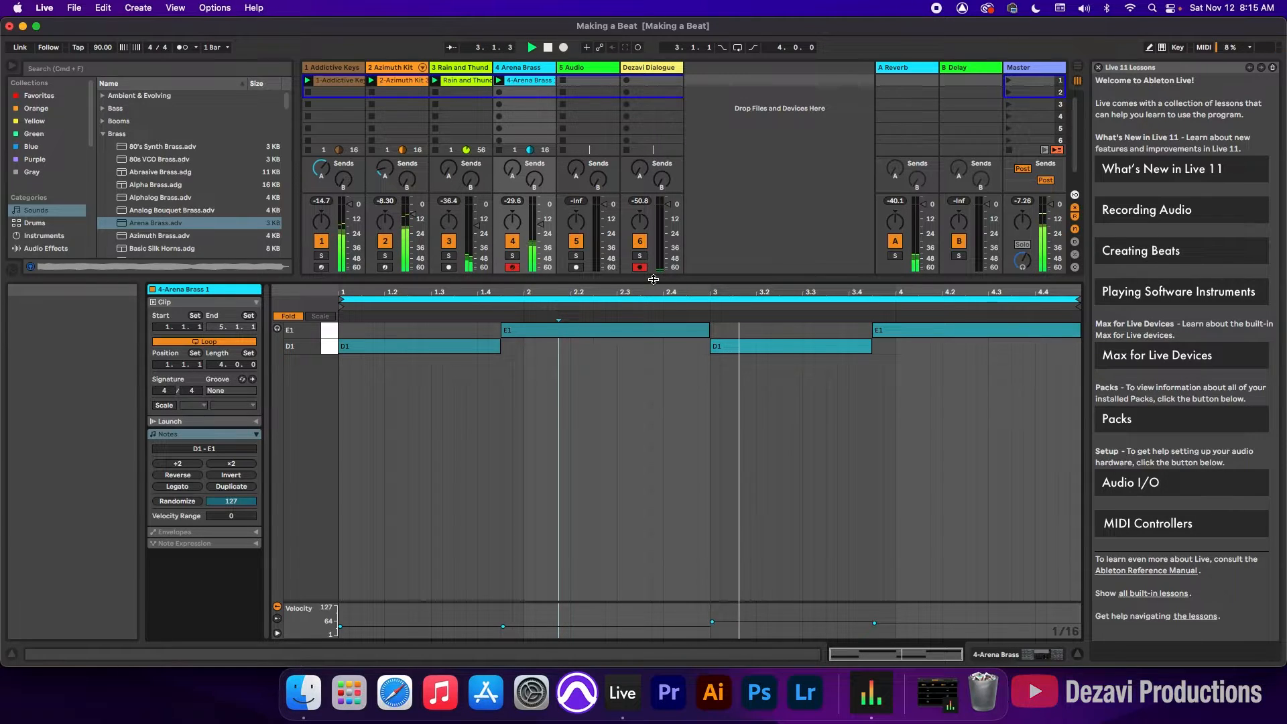
{"action": "left_click", "coordinate": [1011, 656]}
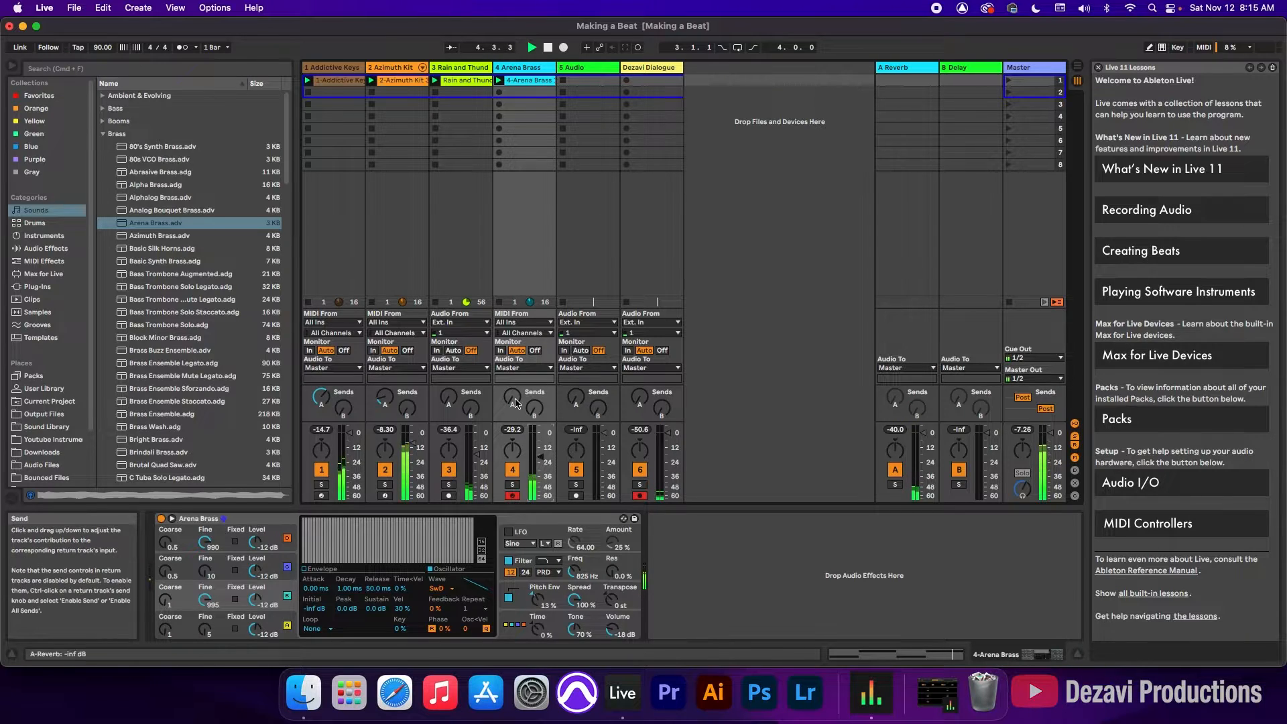
{"action": "left_click_drag", "start_coordinate": [516, 403], "coordinate": [516, 393]}
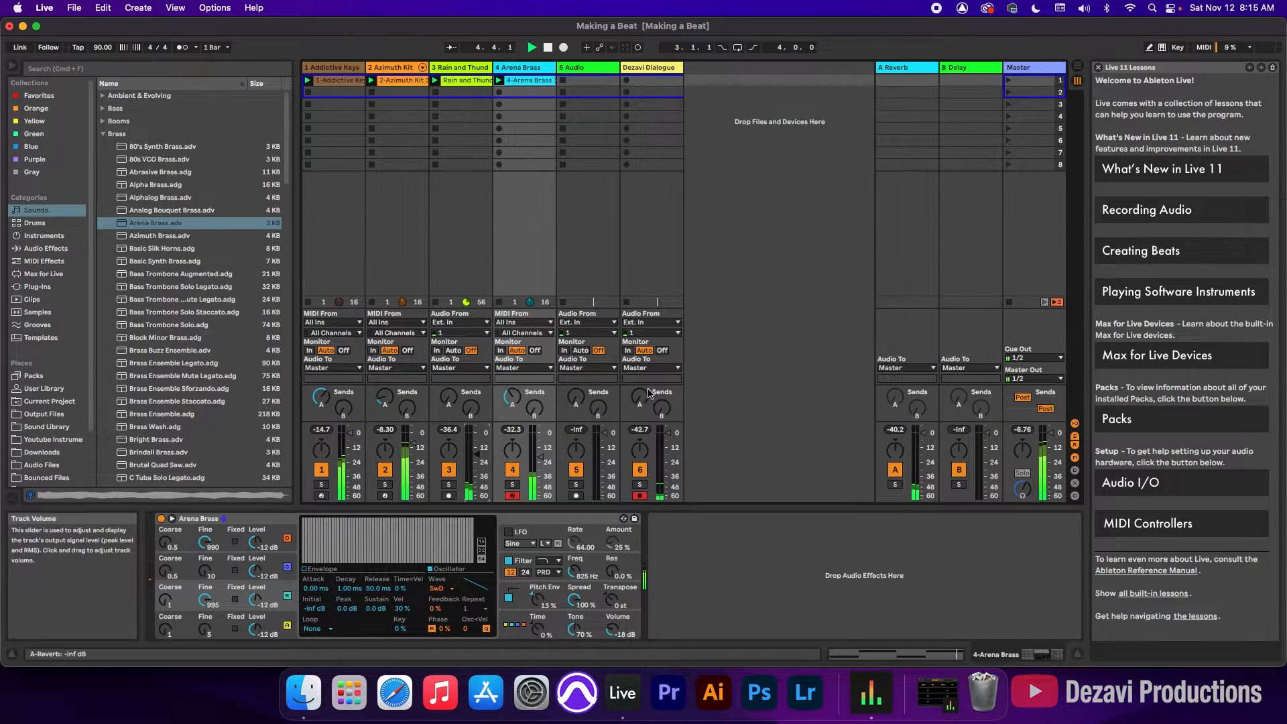
{"action": "key", "text": "space"}
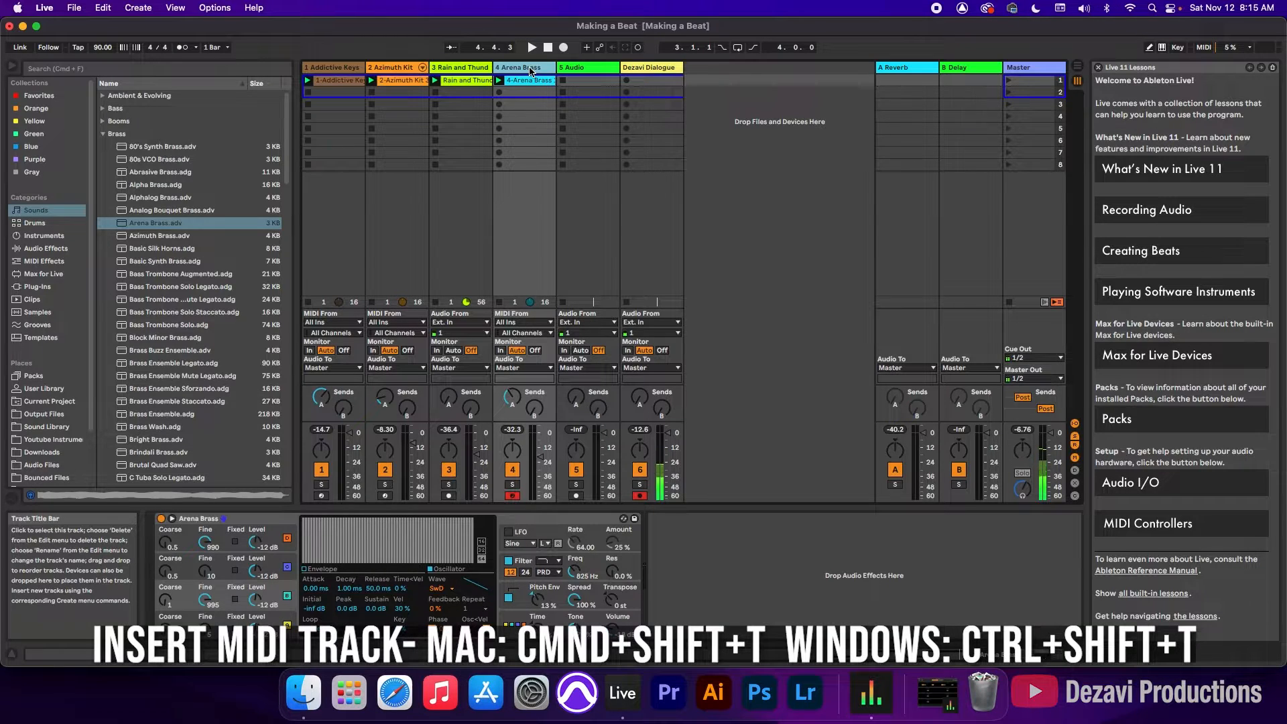
Step: Insert a MIDI track after Arena Brass, delete the empty Audio track, and select the new MIDI track
{"action": "key", "text": "super+shift+t"}
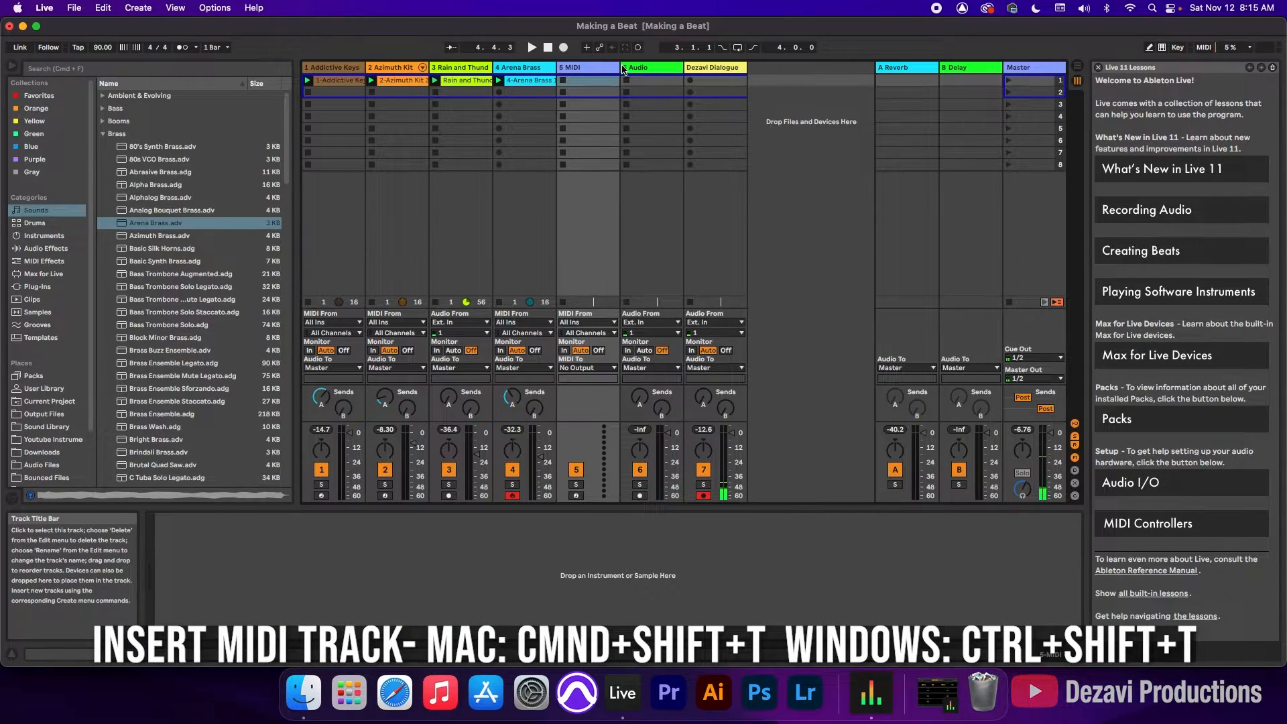
{"action": "left_click", "coordinate": [656, 69]}
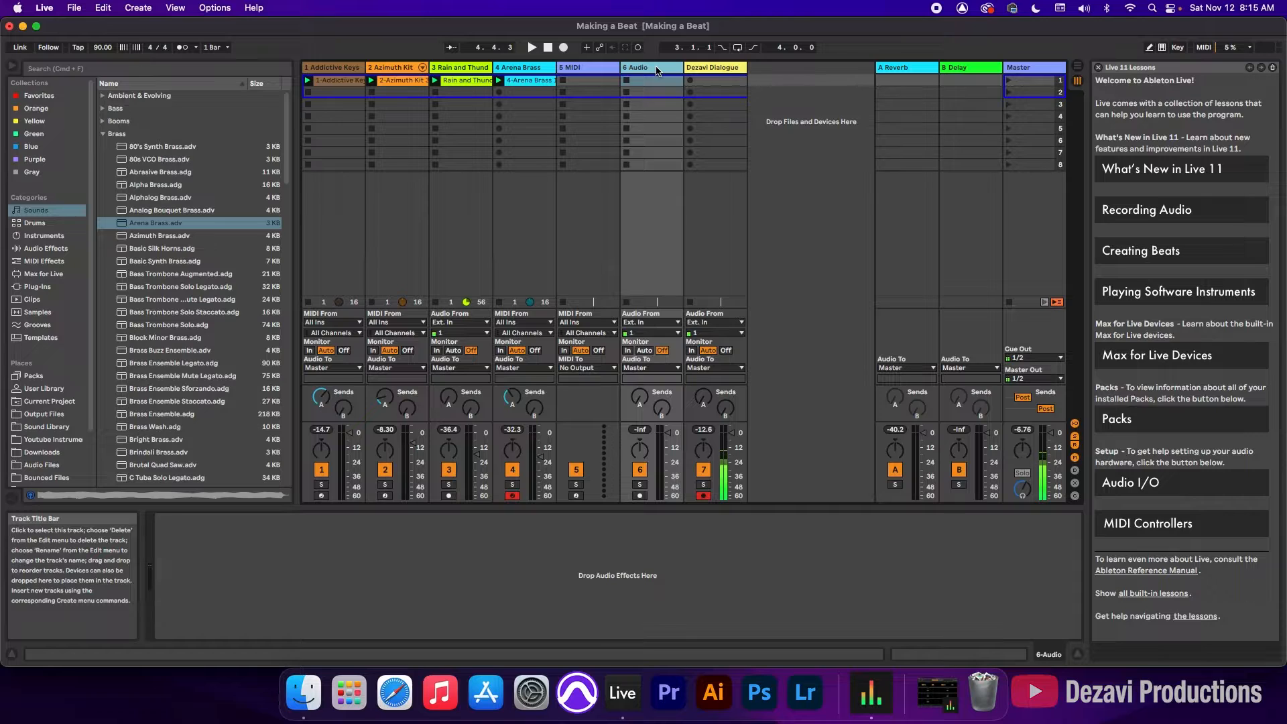
{"action": "key", "text": "Delete"}
{"action": "left_click", "coordinate": [586, 68]}
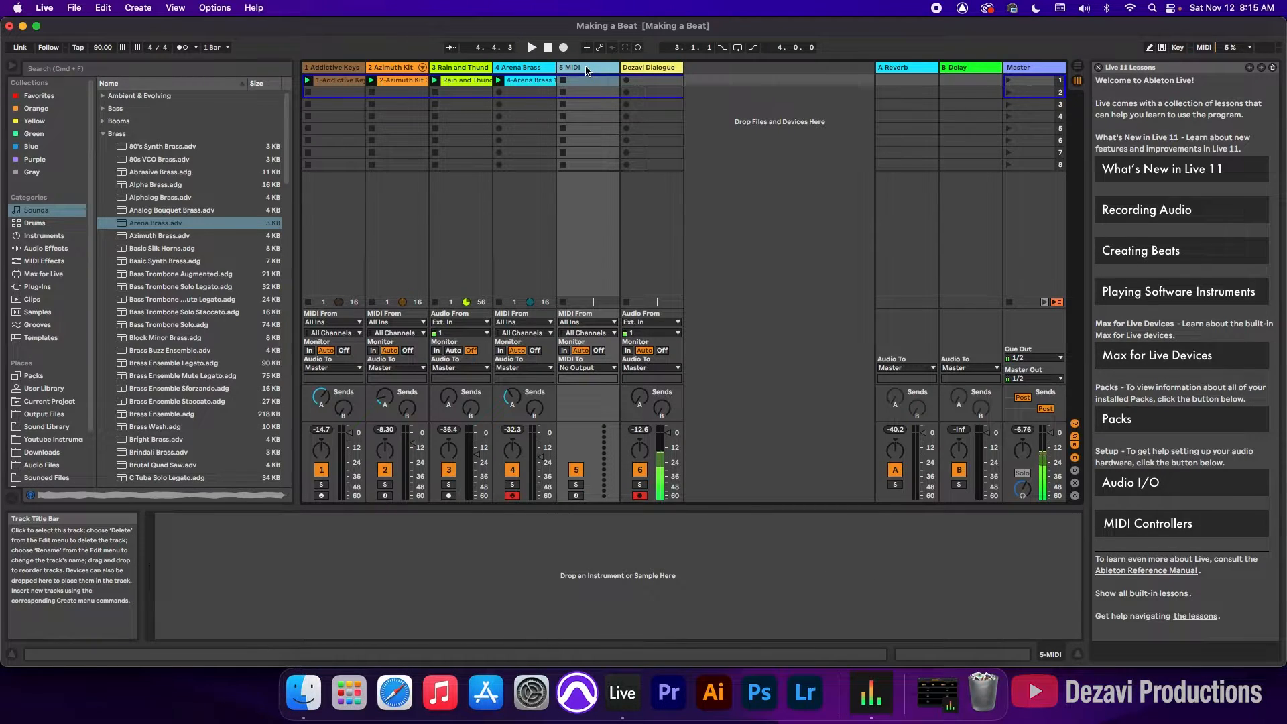
Step: Load an empty Drum Rack from the drum presets onto the new MIDI track and keep the dialogue track record-armed
{"action": "left_click", "coordinate": [28, 224]}
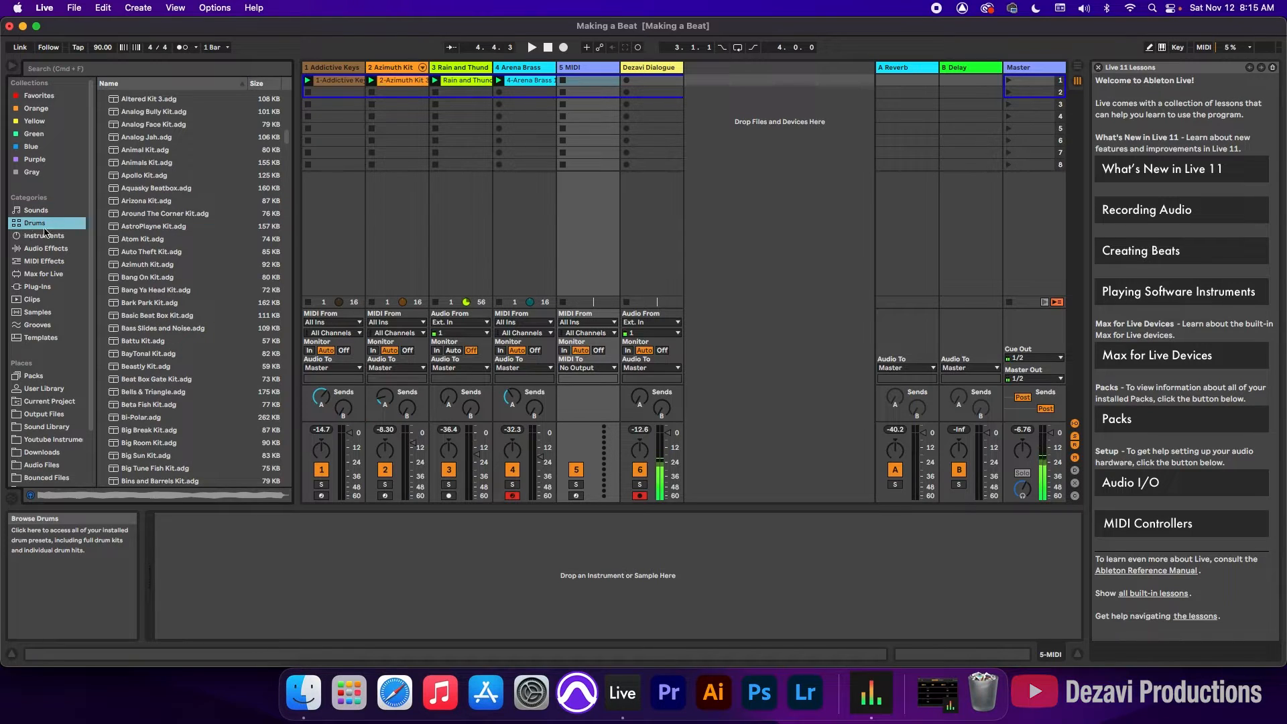
{"action": "scroll", "coordinate": [152, 263], "scroll_direction": "up", "scroll_amount": 10}
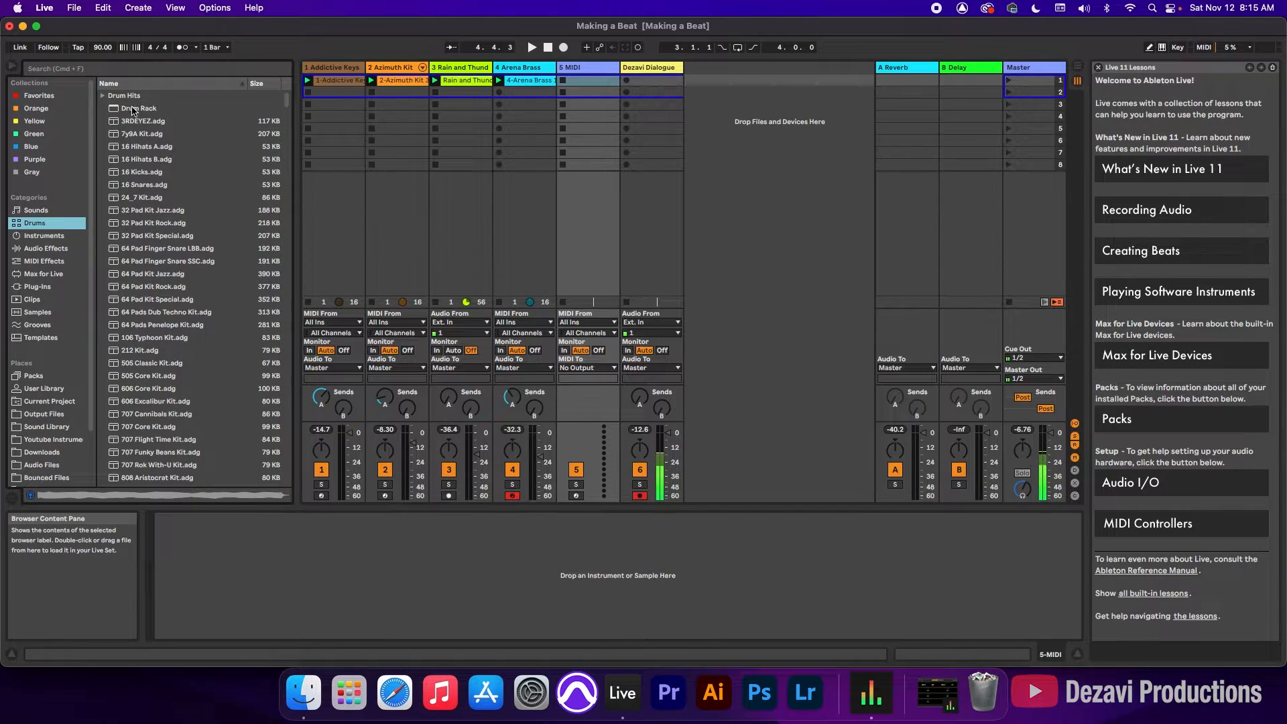
{"action": "left_click", "coordinate": [133, 110]}
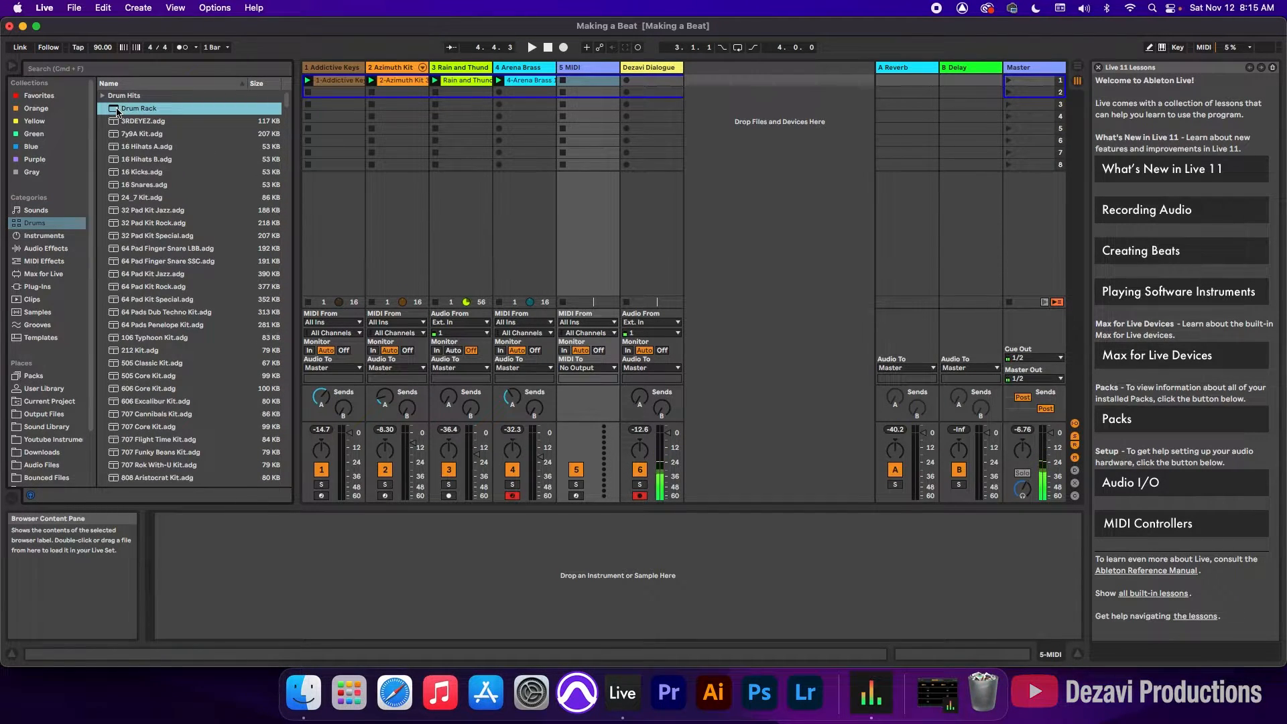
{"action": "double_click", "coordinate": [116, 111]}
{"action": "left_click", "coordinate": [639, 496], "text": "super"}
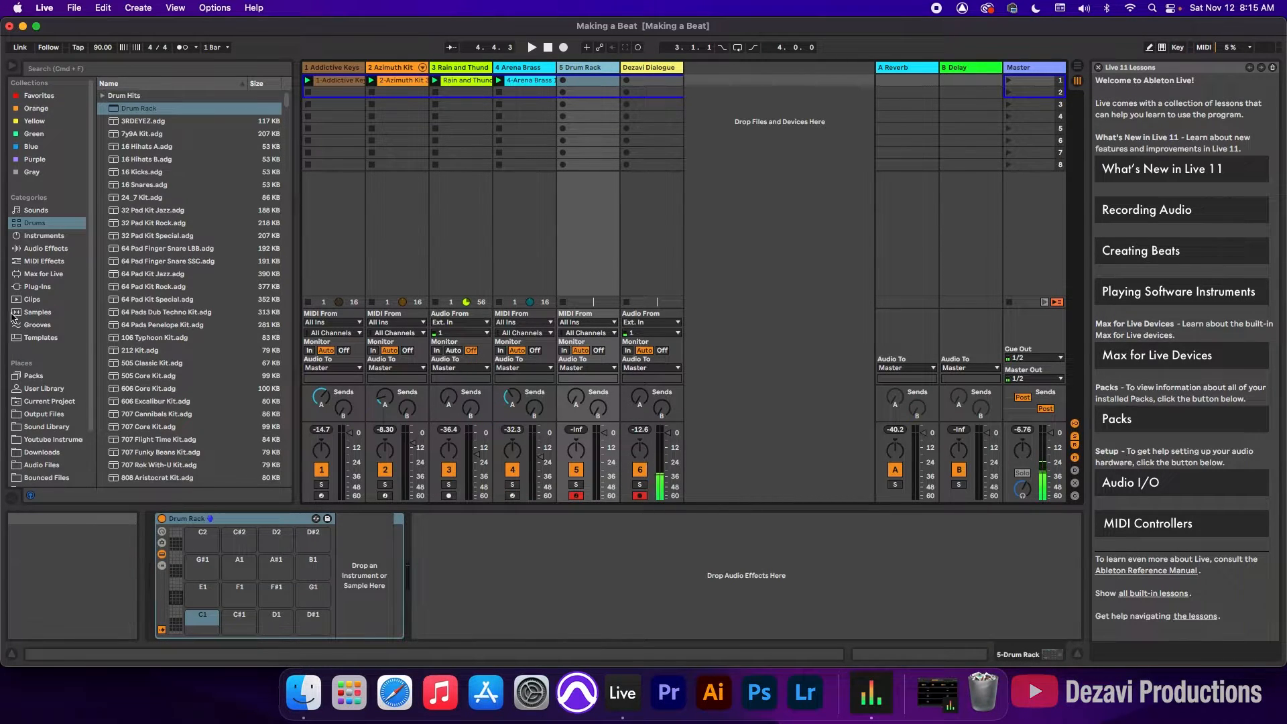
Step: Load ARSENIAL CRASH (2).wav from the Sound Library's ARSENAL DRUM KIT crashes onto the Drum Rack's C1 pad
{"action": "scroll", "coordinate": [92, 245], "scroll_direction": "down", "scroll_amount": 3}
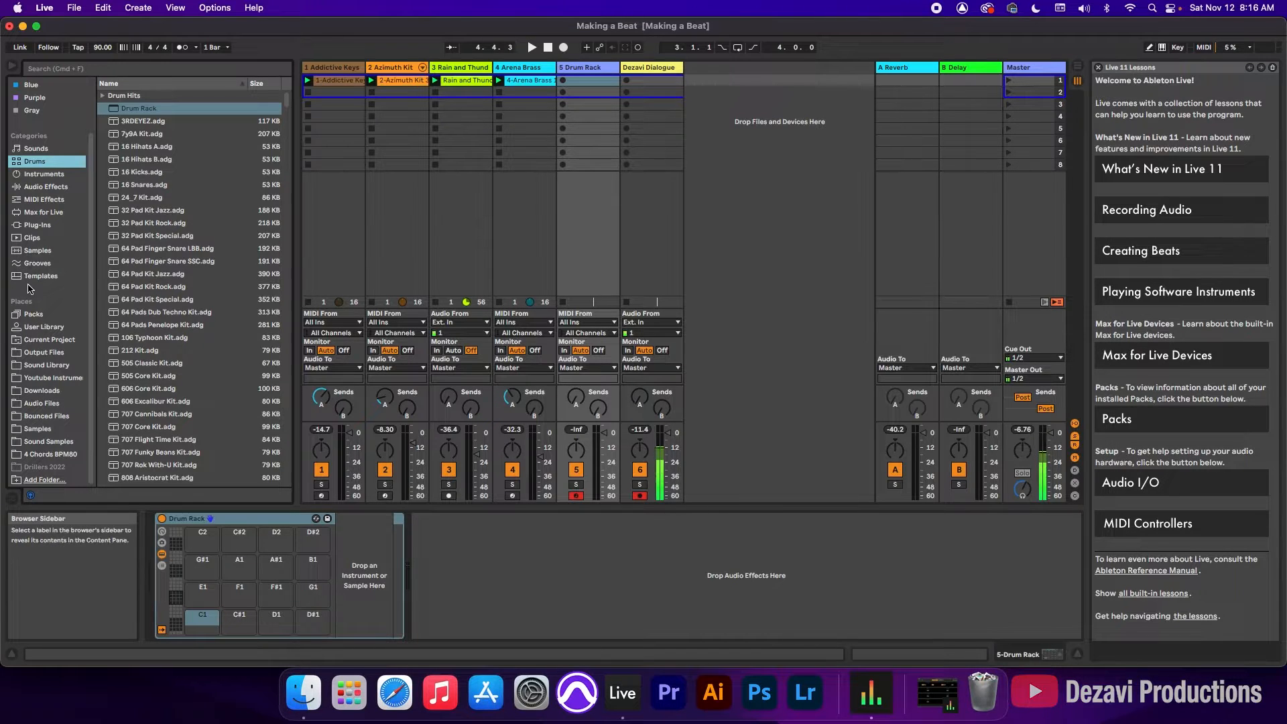
{"action": "left_click", "coordinate": [54, 365]}
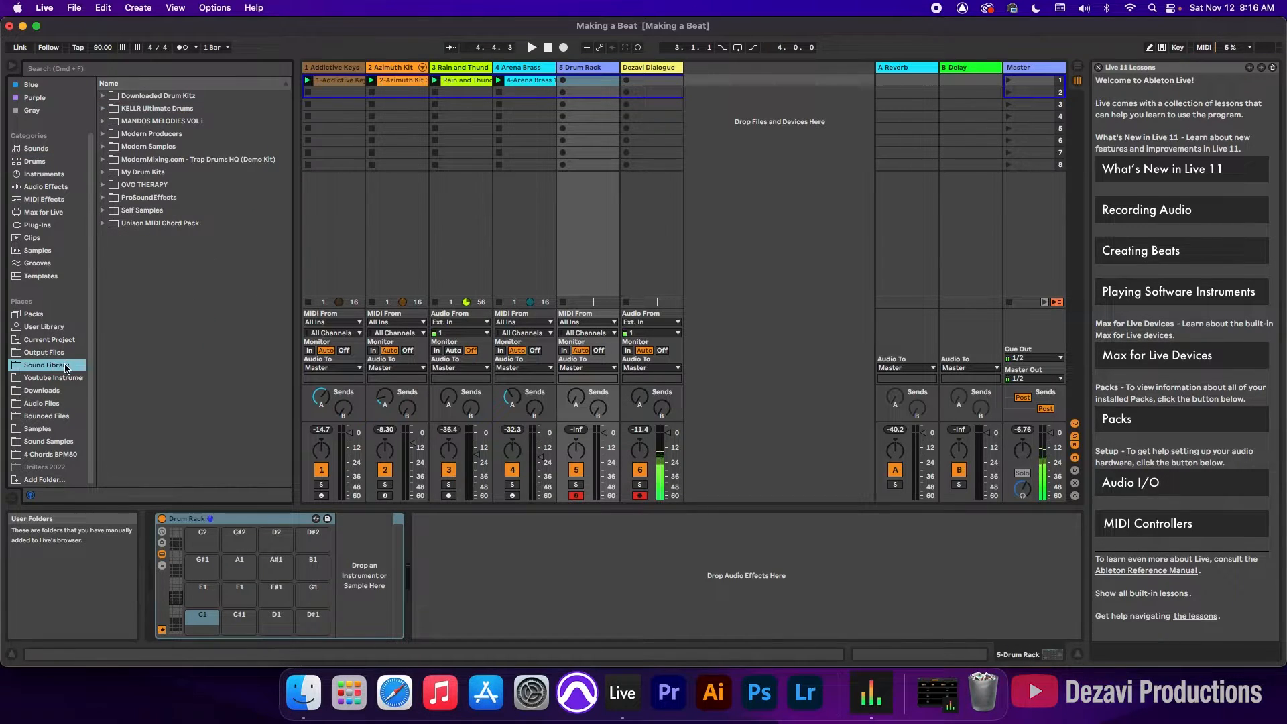
{"action": "left_click", "coordinate": [102, 173]}
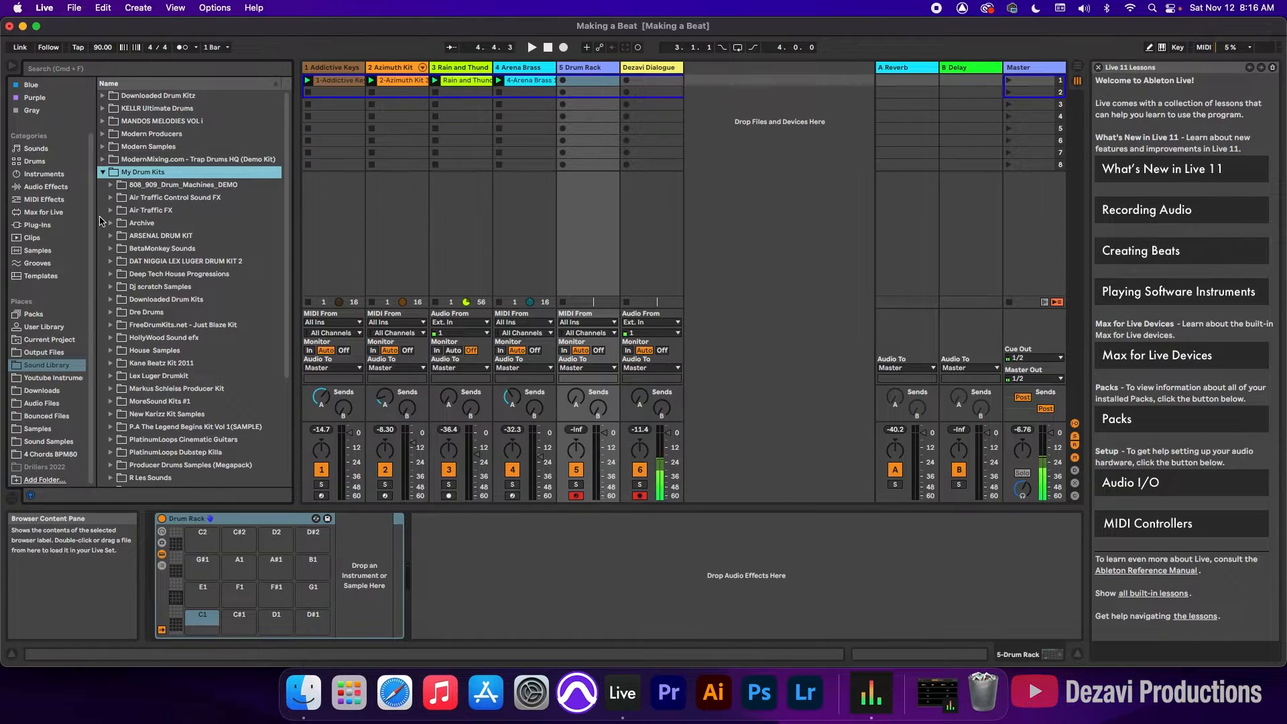
{"action": "left_click", "coordinate": [110, 236]}
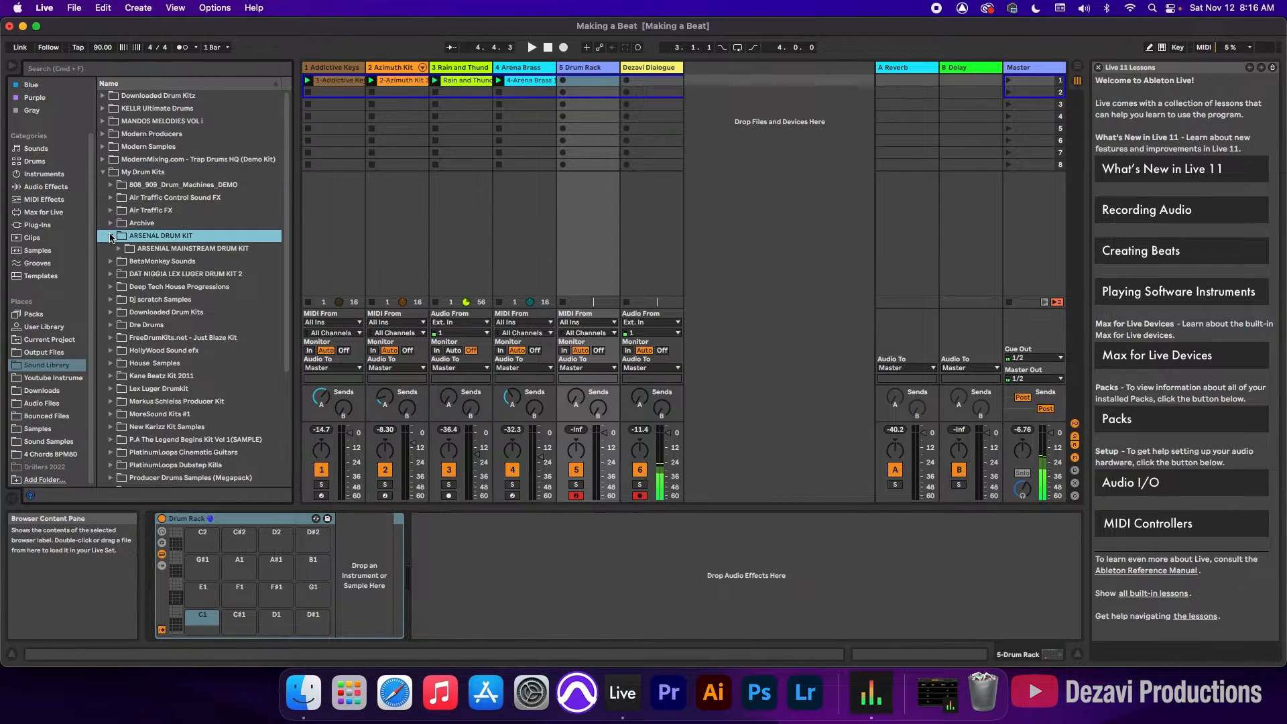
{"action": "left_click", "coordinate": [118, 250]}
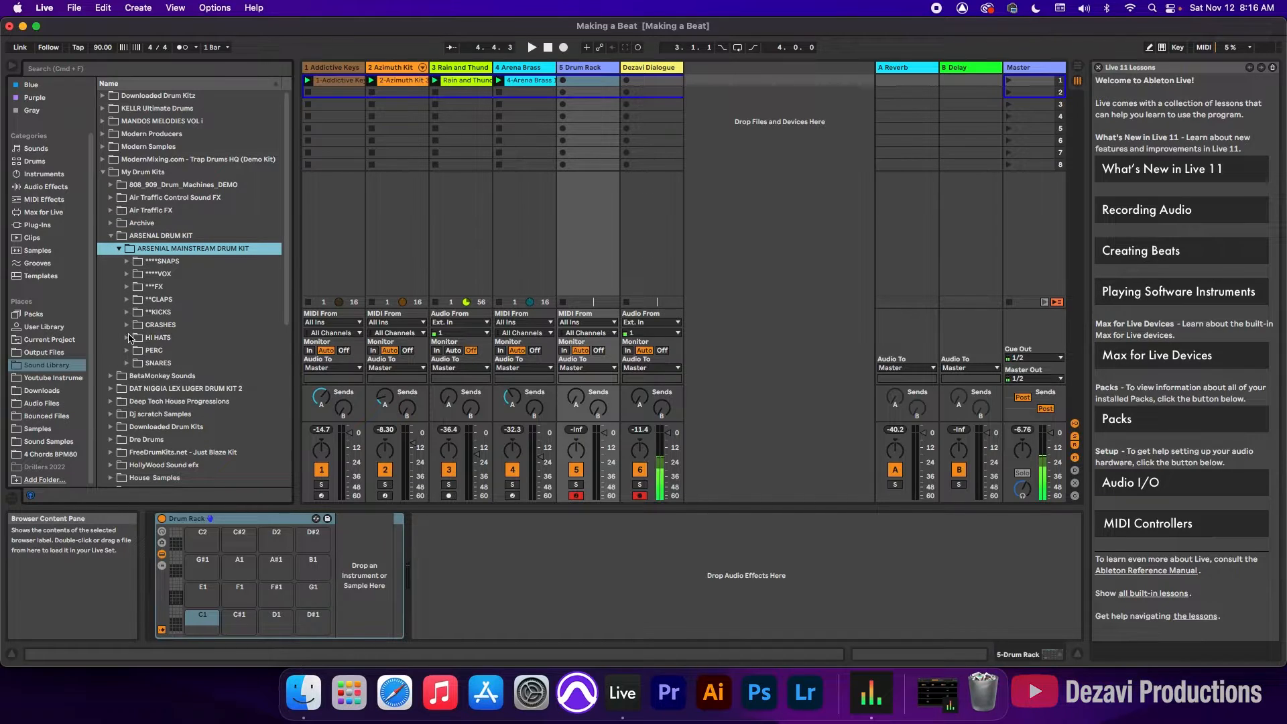
{"action": "left_click", "coordinate": [127, 326]}
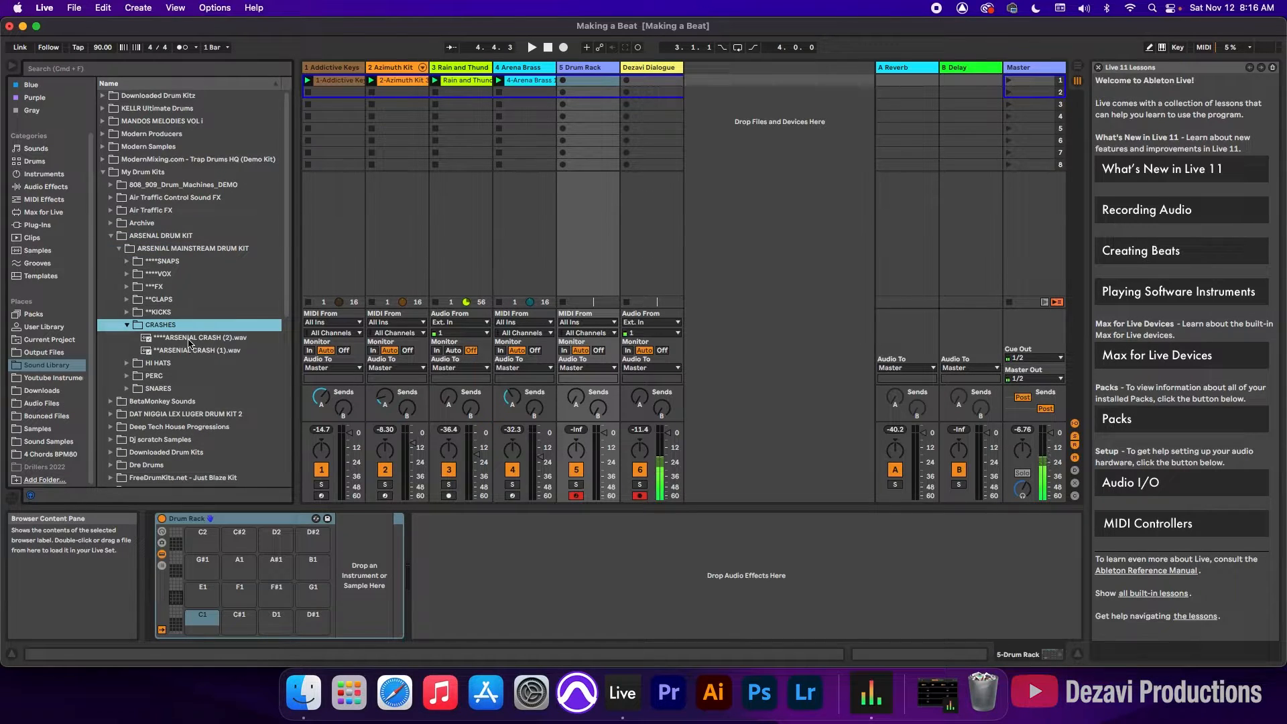
{"action": "left_click", "coordinate": [191, 339]}
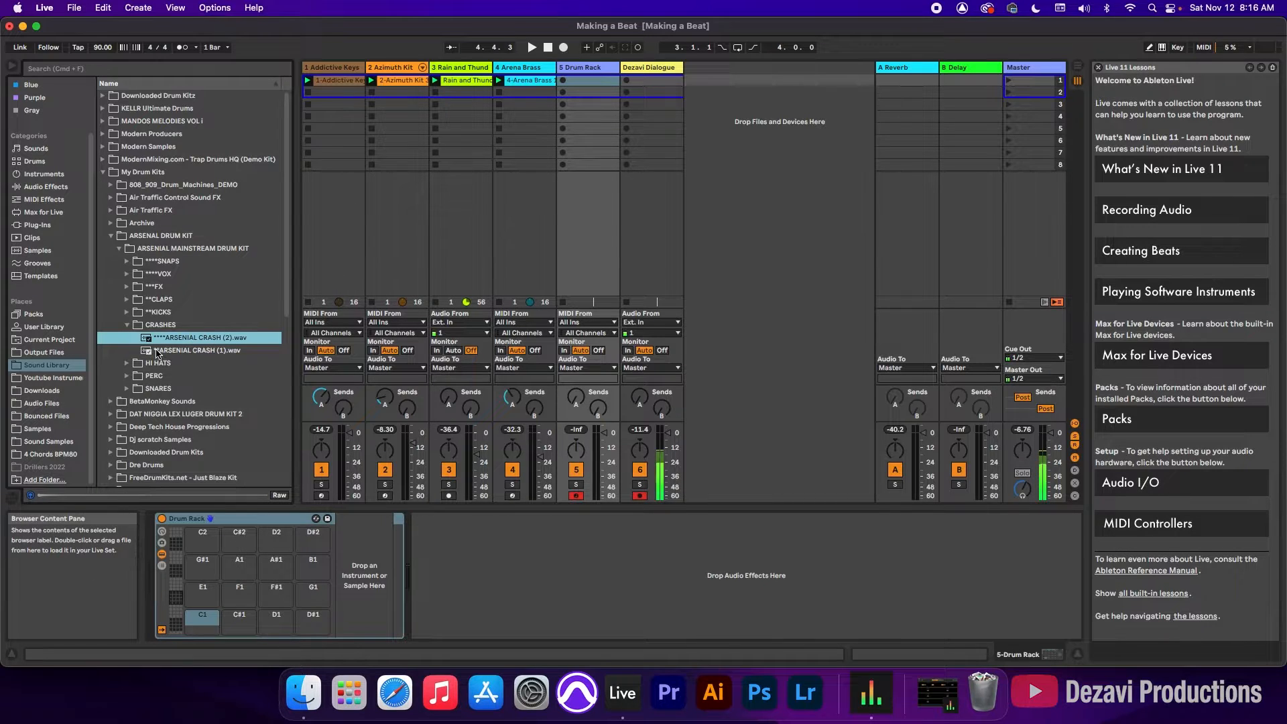
{"action": "left_click_drag", "start_coordinate": [150, 343], "coordinate": [201, 621]}
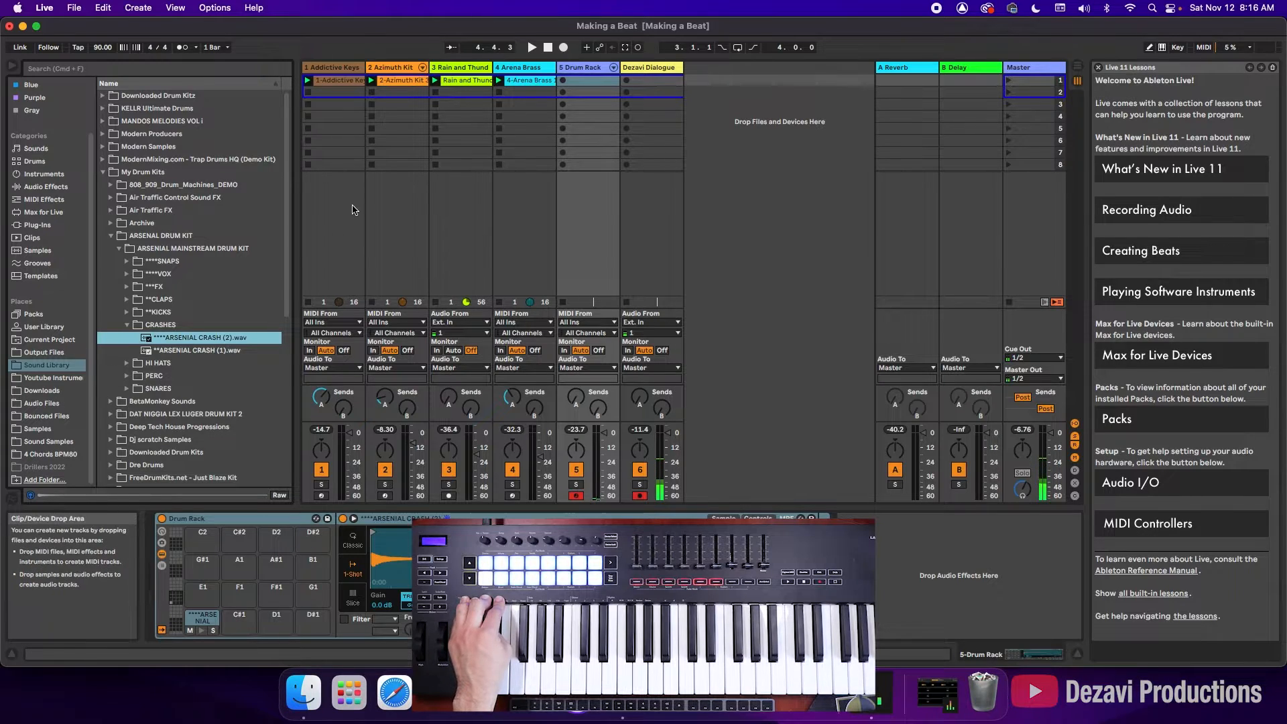
Step: Search the Sound Library for "tambour" and expand the Markus Schleiss kit folders down to the VEC1 Tambourine samples, previewing VEC1 Tamb 01.wav
{"action": "left_click", "coordinate": [82, 70]}
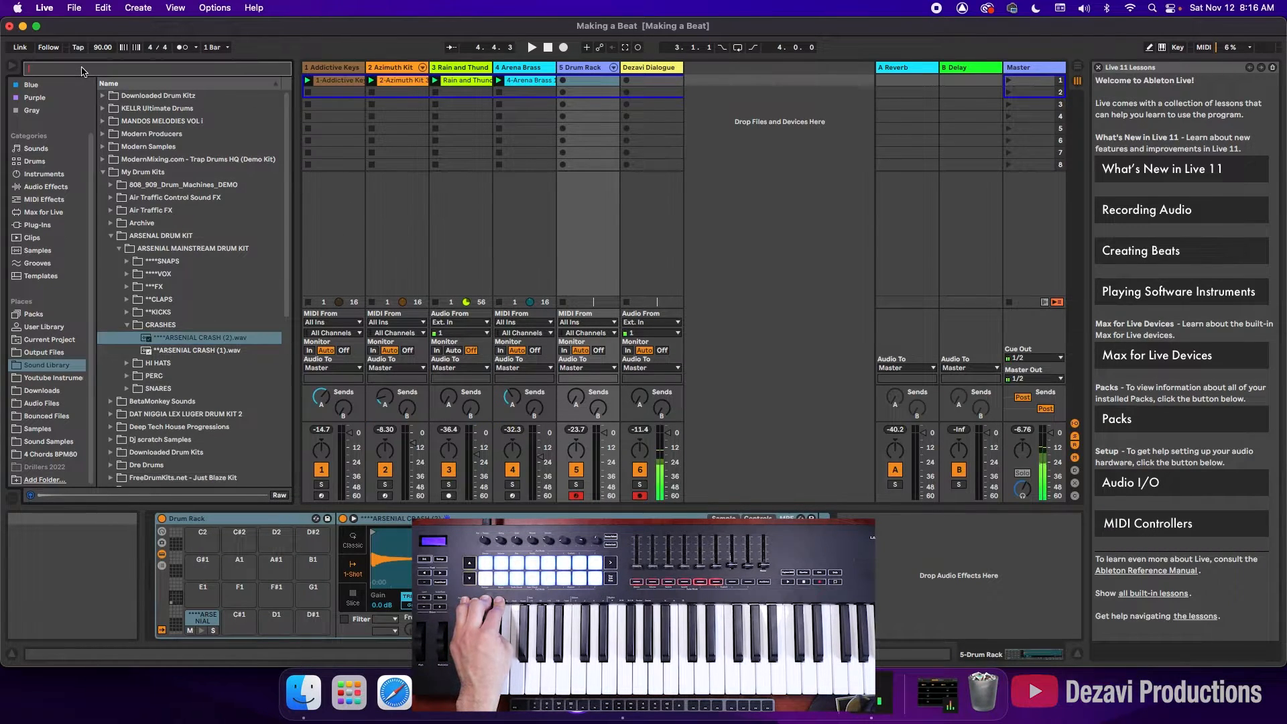
{"action": "type", "text": "tambour"}
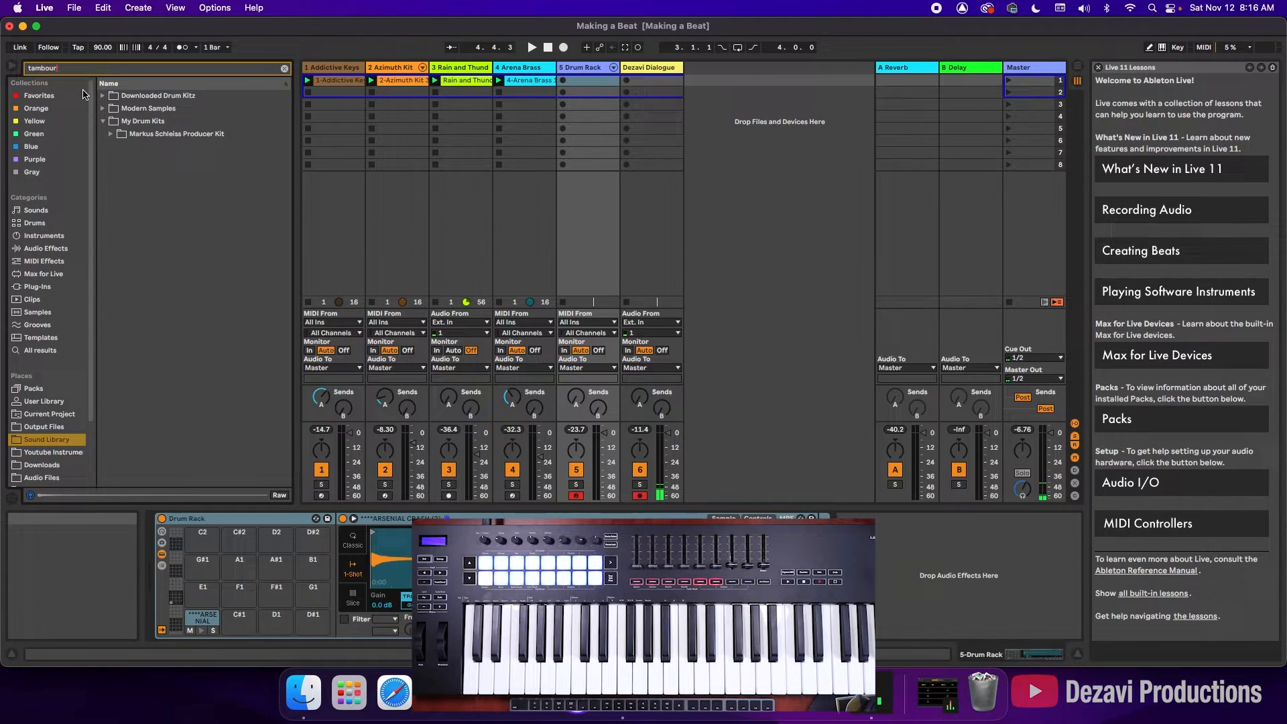
{"action": "left_click", "coordinate": [110, 134]}
{"action": "left_click", "coordinate": [118, 146]}
{"action": "left_click", "coordinate": [126, 159]}
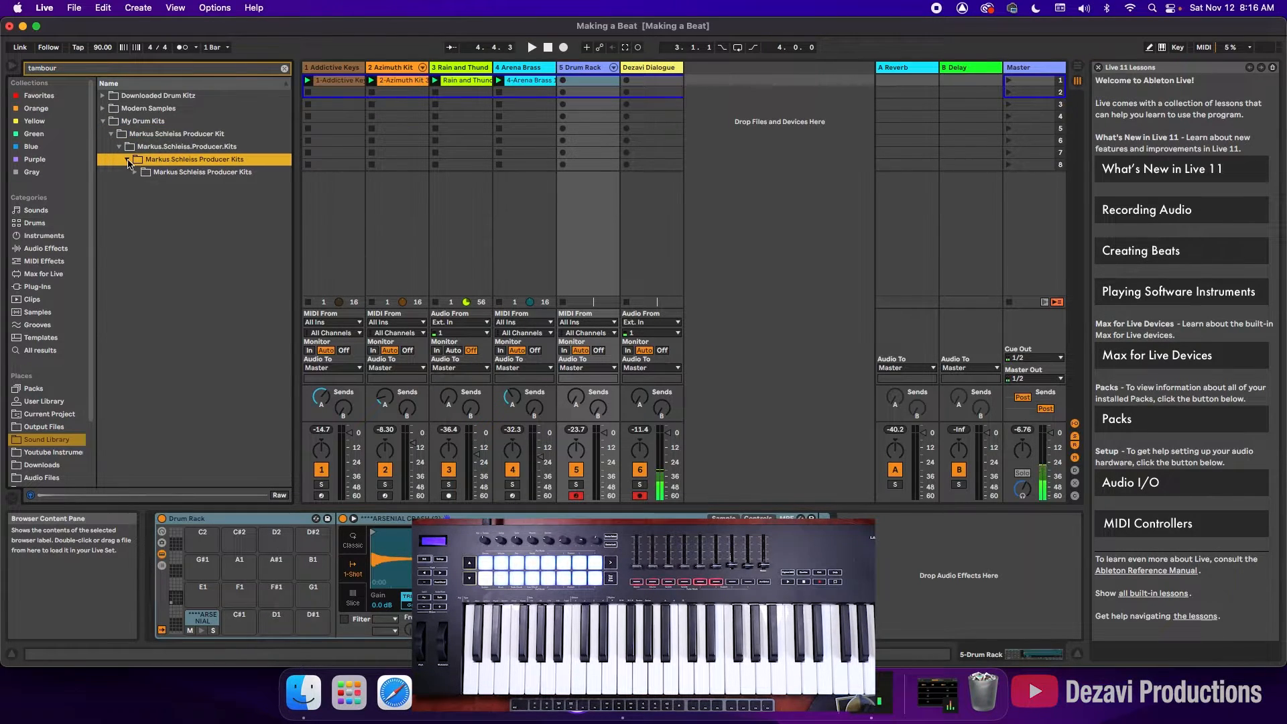
{"action": "left_click", "coordinate": [135, 173]}
{"action": "left_click", "coordinate": [143, 185]}
{"action": "left_click", "coordinate": [151, 198]}
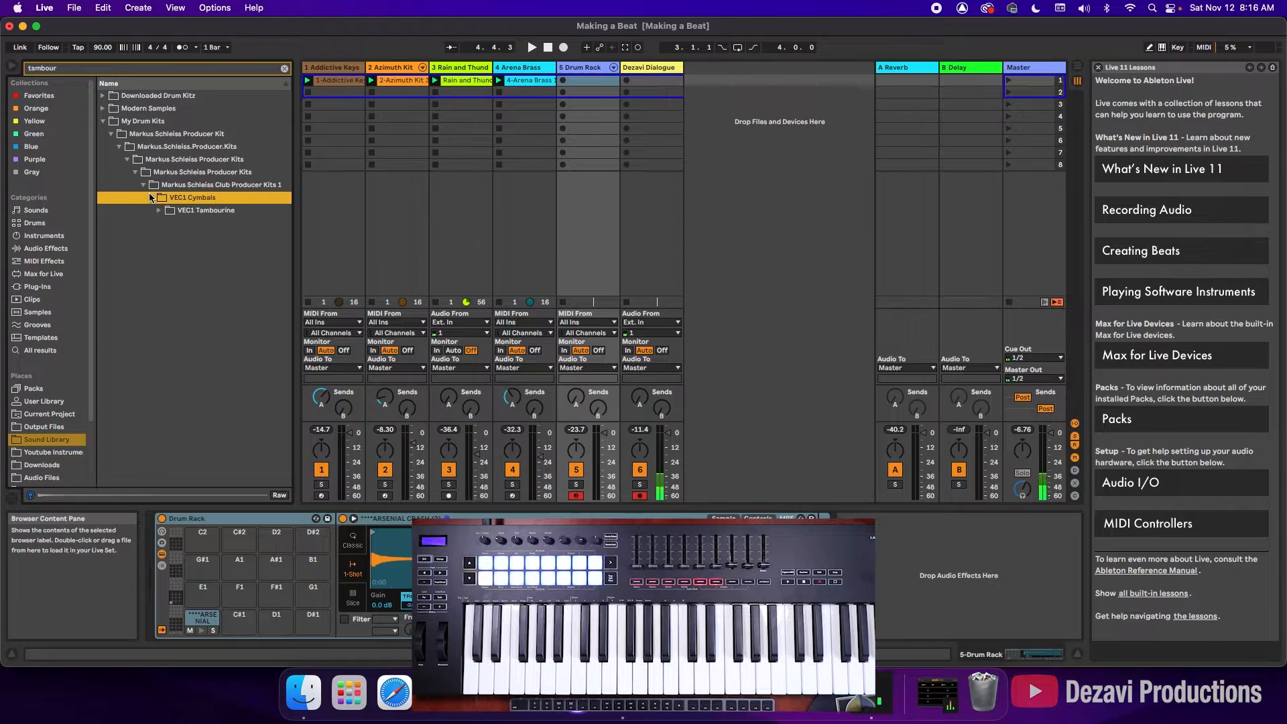
{"action": "left_click", "coordinate": [160, 211]}
{"action": "left_click", "coordinate": [216, 228]}
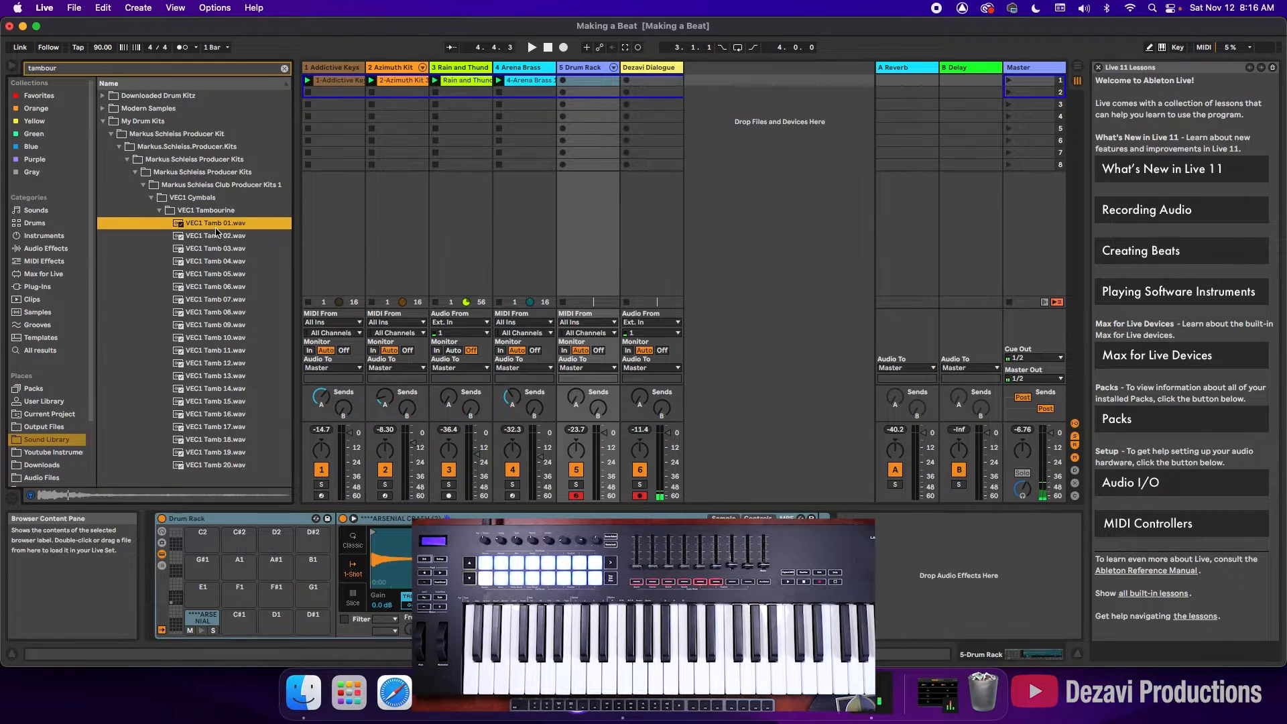
Step: Audition the VEC1 Tambourine samples one by one from the end of the folder up to VEC1 Tamb 03.wav, rechecking Tamb 05
{"action": "left_click", "coordinate": [248, 455]}
{"action": "key", "text": "Up"}
{"action": "key", "text": "Up"}
{"action": "key", "text": "Up"}
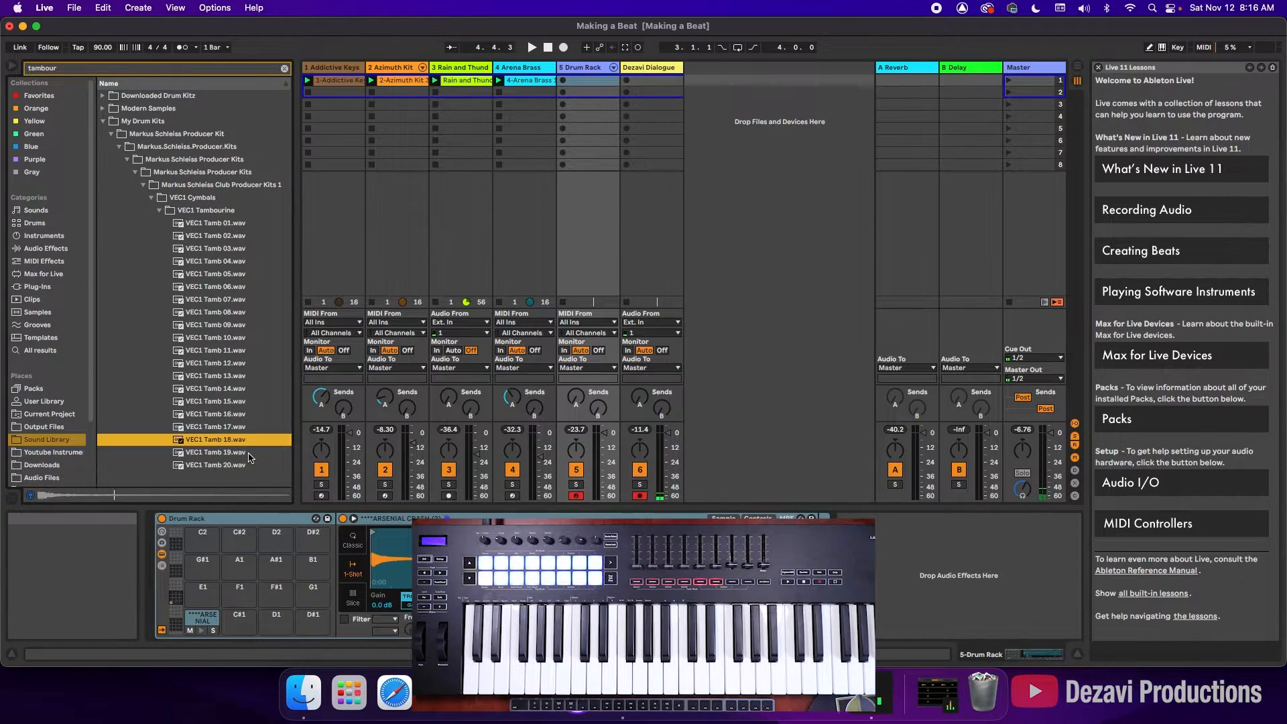
{"action": "key", "text": "Up"}
{"action": "key", "text": "Up"}
{"action": "key", "text": "Up"}
{"action": "key", "text": "Up"}
{"action": "key", "text": "Up"}
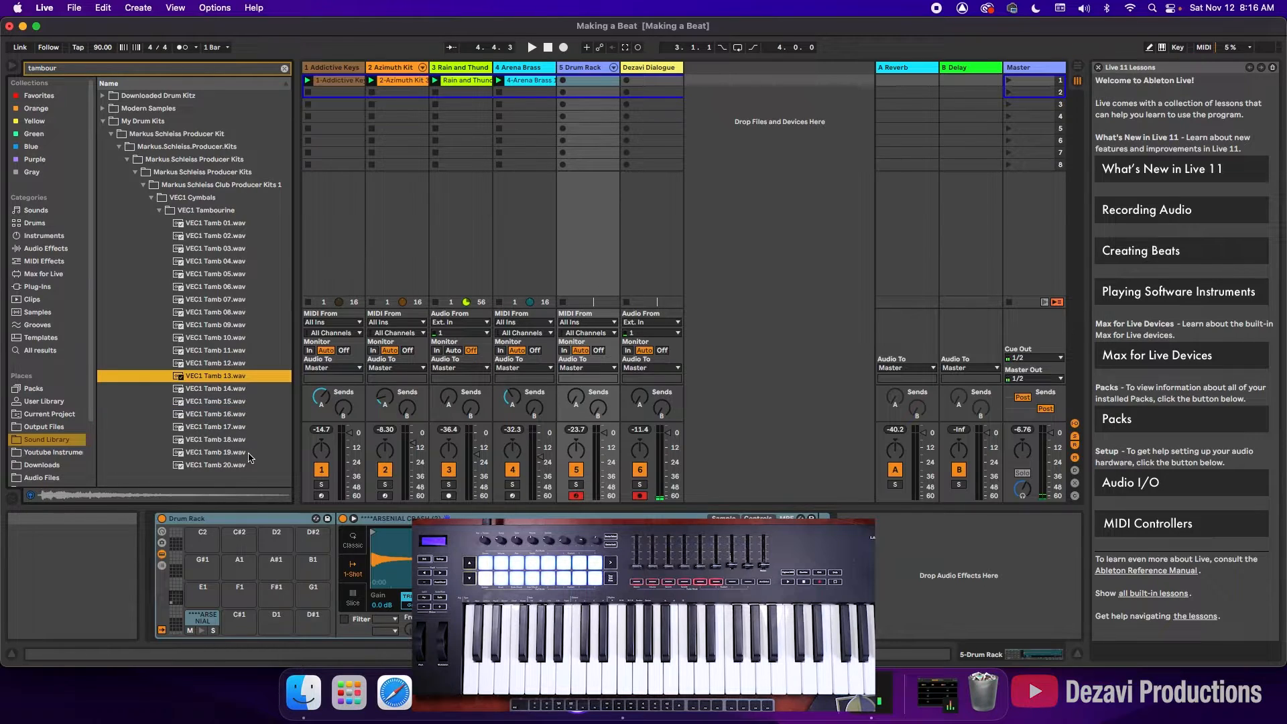
{"action": "key", "text": "Up"}
{"action": "key", "text": "Up"}
{"action": "key", "text": "Up"}
{"action": "key", "text": "Up"}
{"action": "key", "text": "Up"}
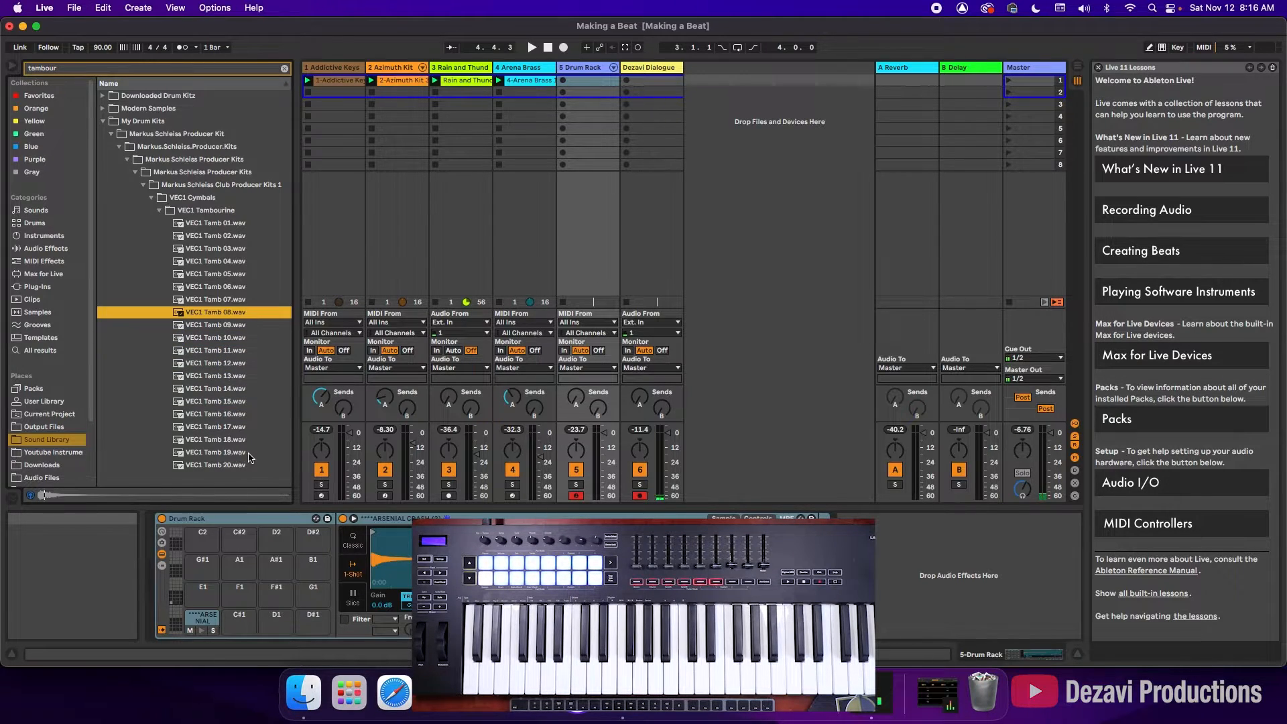
{"action": "key", "text": "Up"}
{"action": "key", "text": "Up"}
{"action": "key", "text": "Up"}
{"action": "key", "text": "Up"}
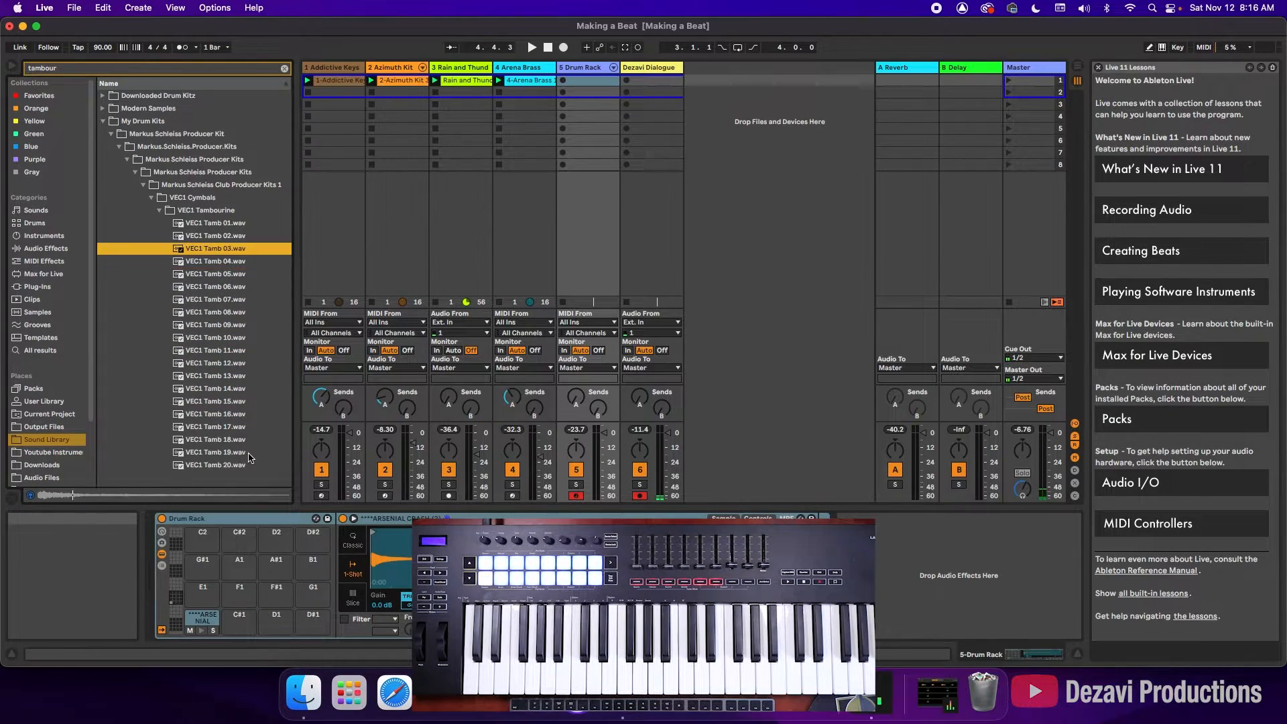
{"action": "key", "text": "Down"}
{"action": "key", "text": "Down"}
{"action": "key", "text": "Down"}
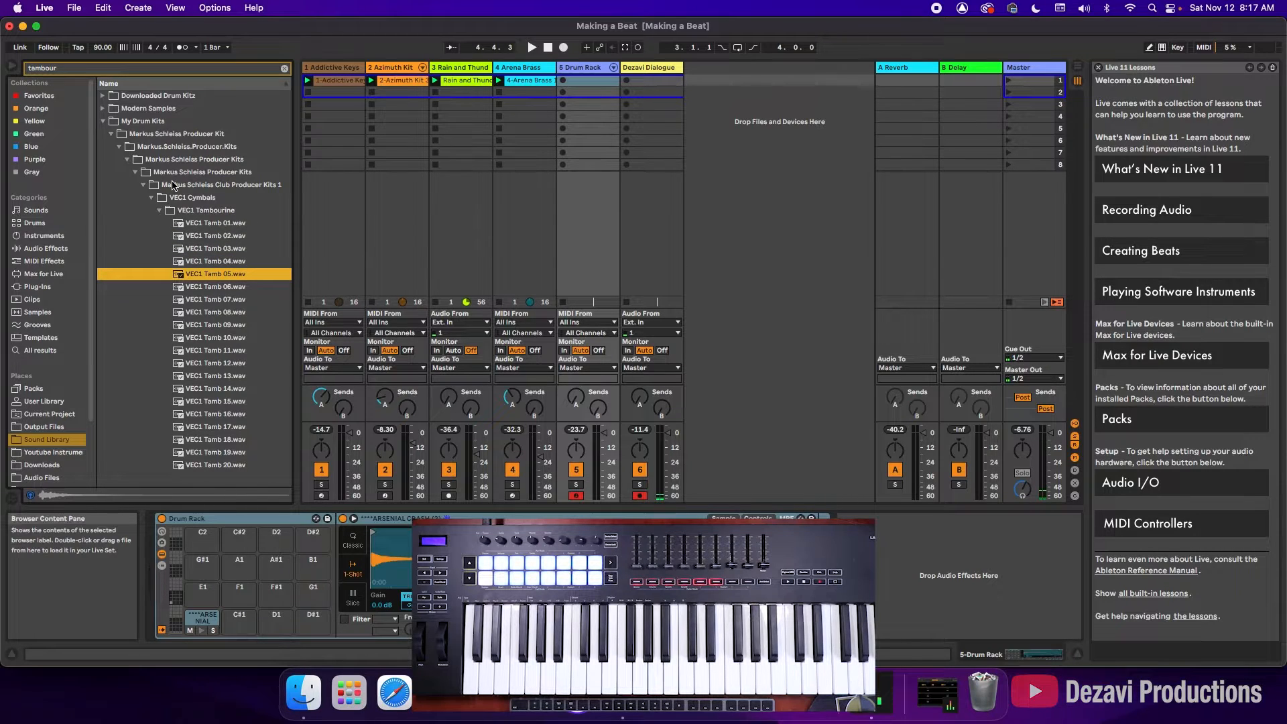
{"action": "key", "text": "Down"}
{"action": "key", "text": "Up"}
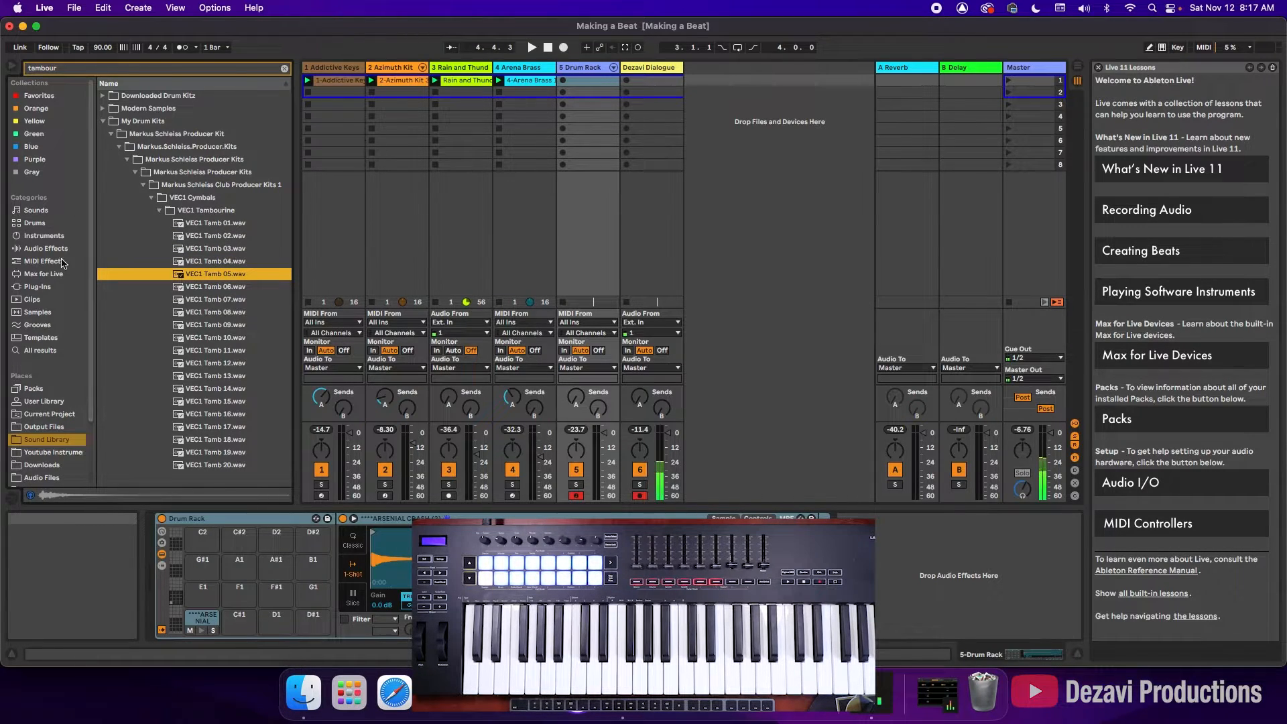
Step: Check the tambourine matches across all results, return to the Sound Library and audition more VEC1 Tambourine samples between 02 and 19
{"action": "left_click", "coordinate": [39, 351]}
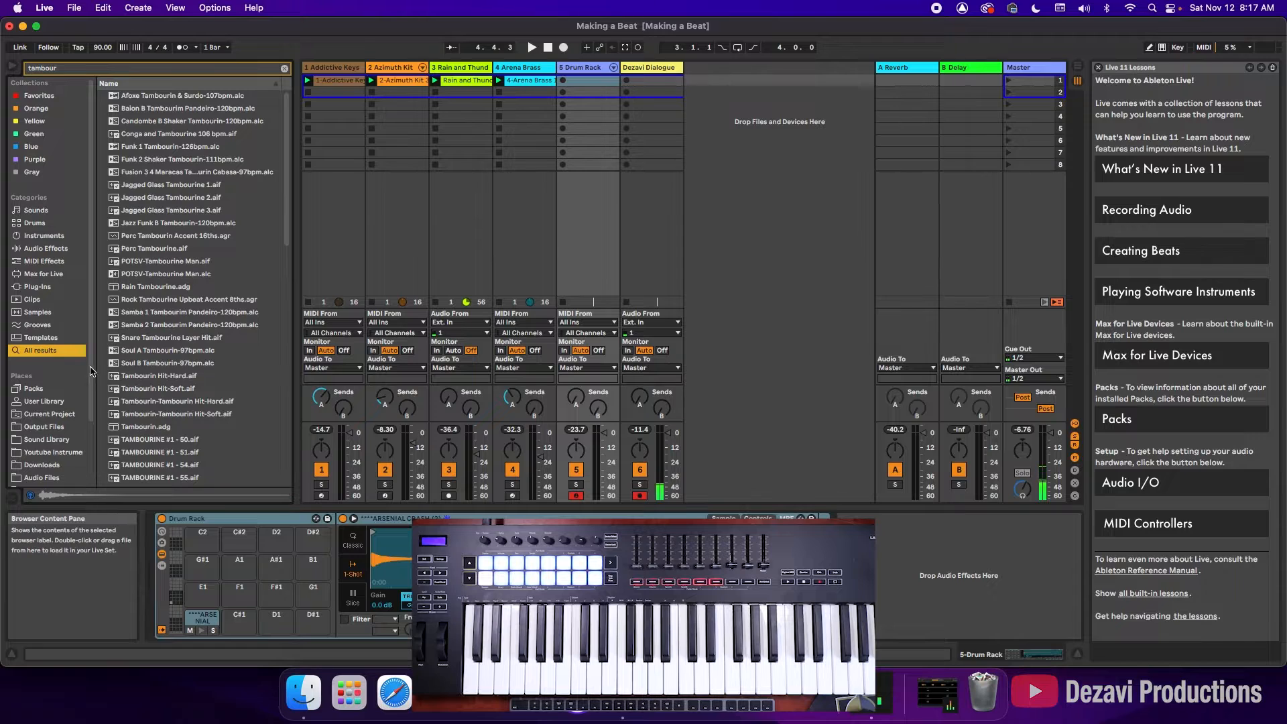
{"action": "left_click", "coordinate": [47, 441]}
{"action": "left_click", "coordinate": [236, 238]}
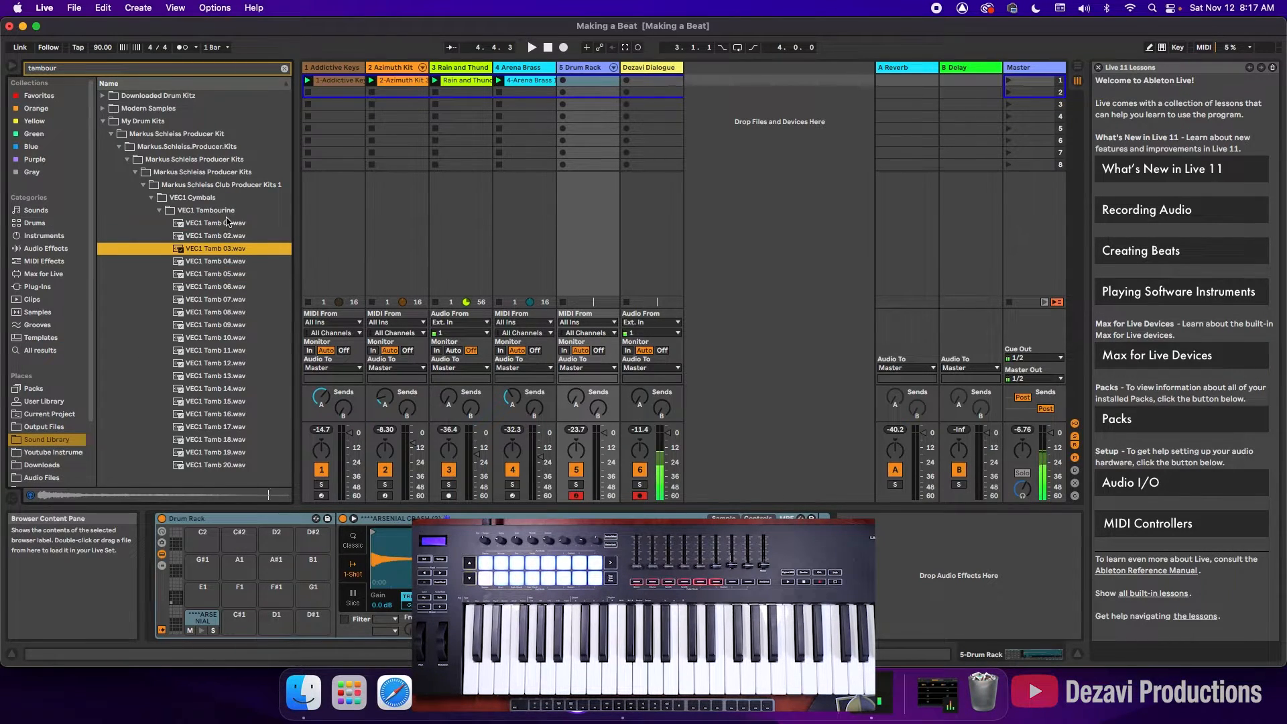
{"action": "left_click", "coordinate": [228, 363]}
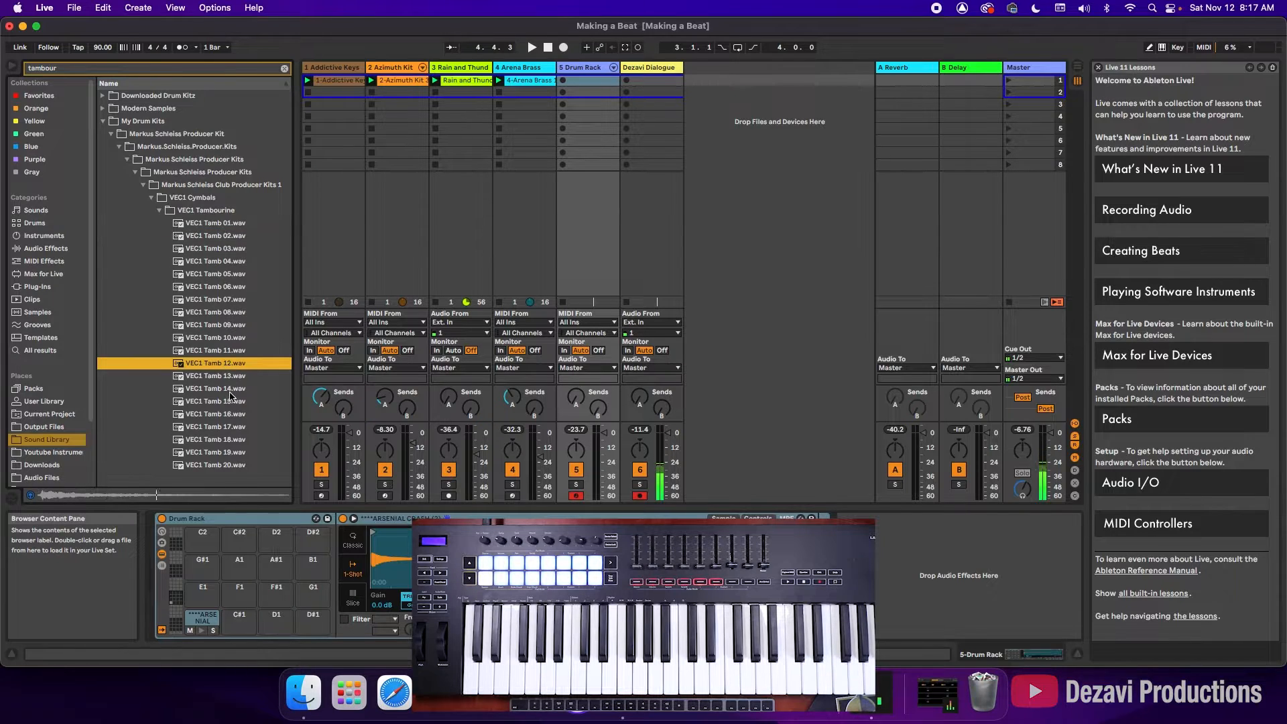
{"action": "left_click", "coordinate": [235, 427]}
{"action": "left_click", "coordinate": [240, 453]}
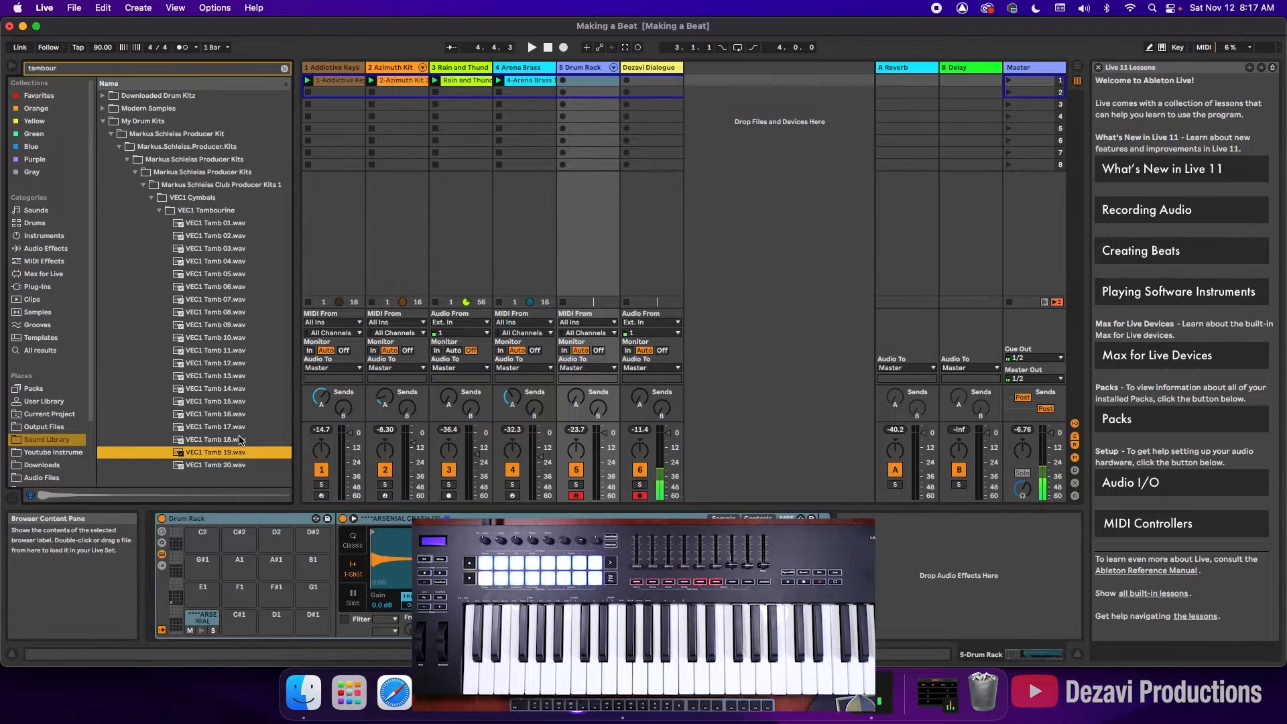
{"action": "key", "text": "Up"}
{"action": "key", "text": "Up"}
{"action": "key", "text": "Up"}
{"action": "key", "text": "Up"}
{"action": "key", "text": "Up"}
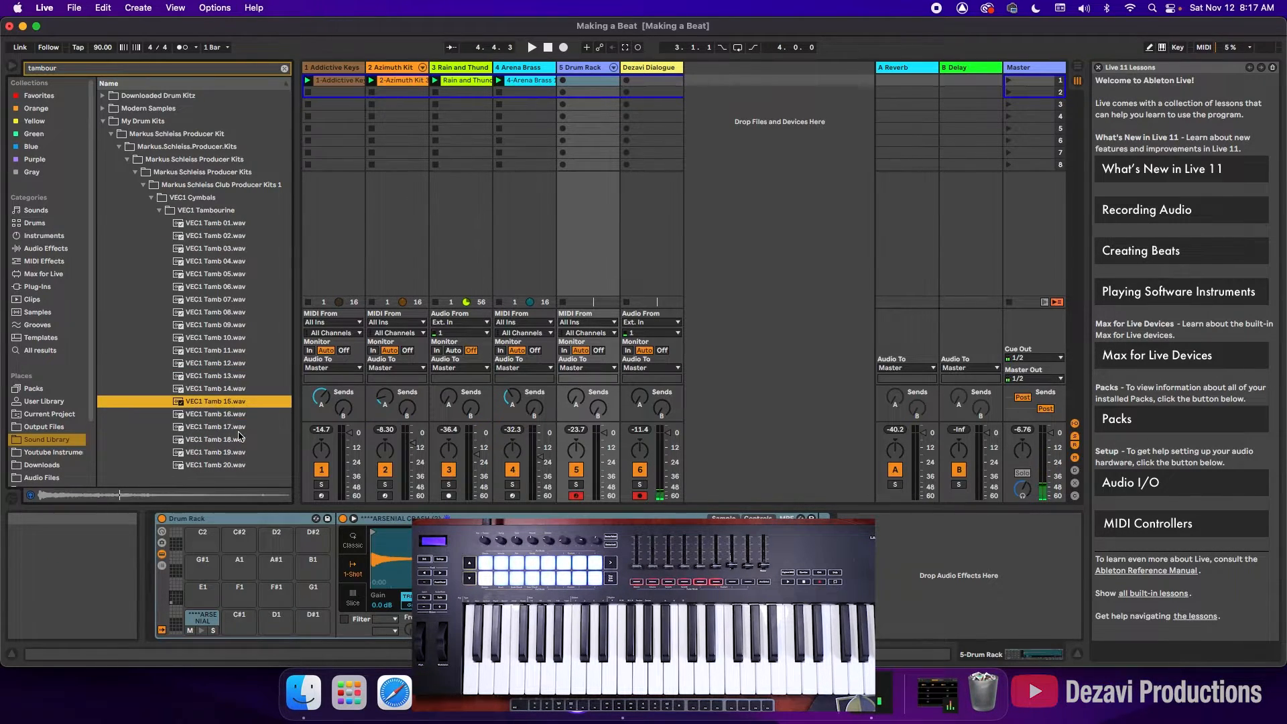
{"action": "key", "text": "Up"}
{"action": "key", "text": "Up"}
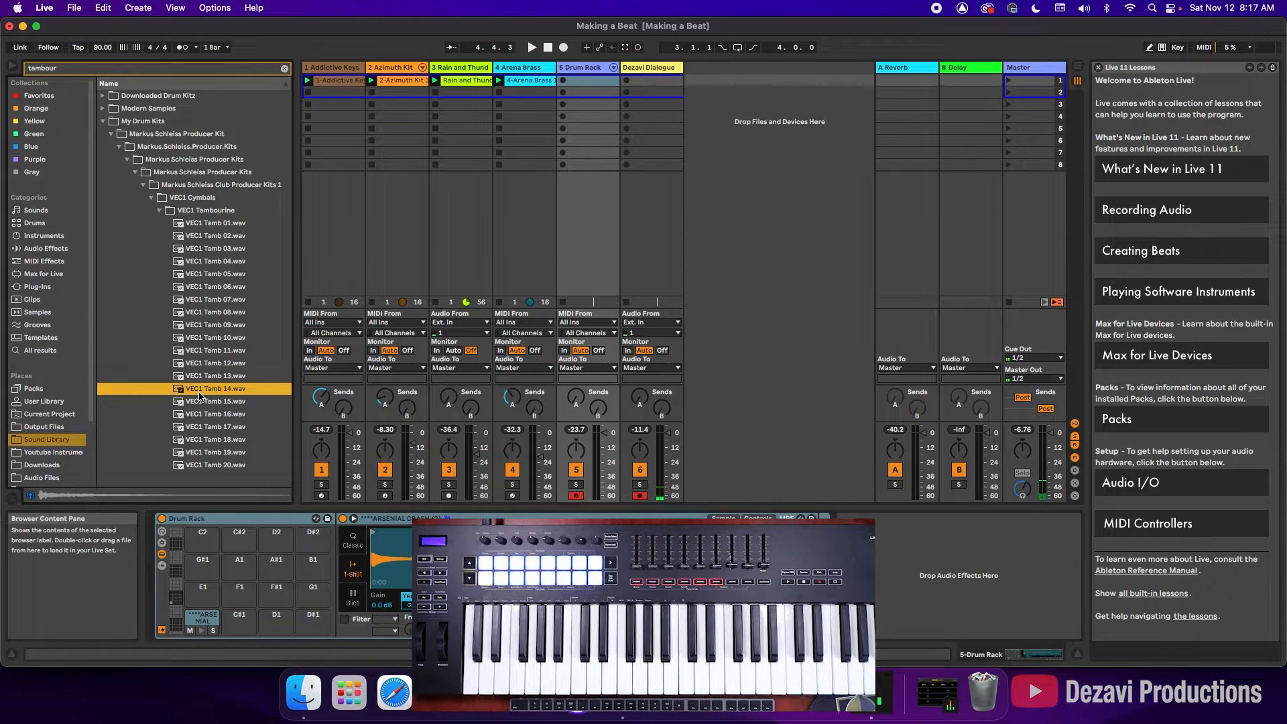
{"action": "key", "text": "Up"}
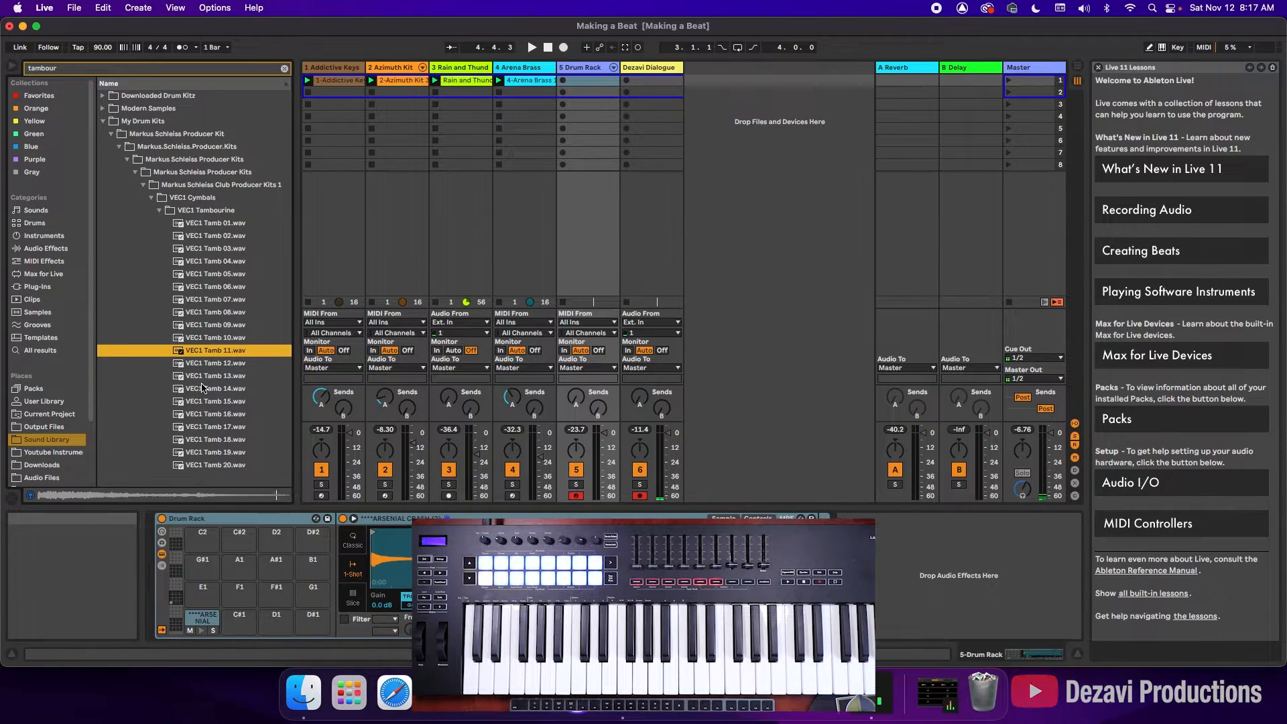
Step: Expand Modern Samples down to the Trap Drums HQ Tambourines folder and preview its first samples
{"action": "left_click", "coordinate": [104, 109]}
{"action": "left_click", "coordinate": [112, 122]}
{"action": "left_click", "coordinate": [120, 135]}
{"action": "left_click", "coordinate": [128, 148]}
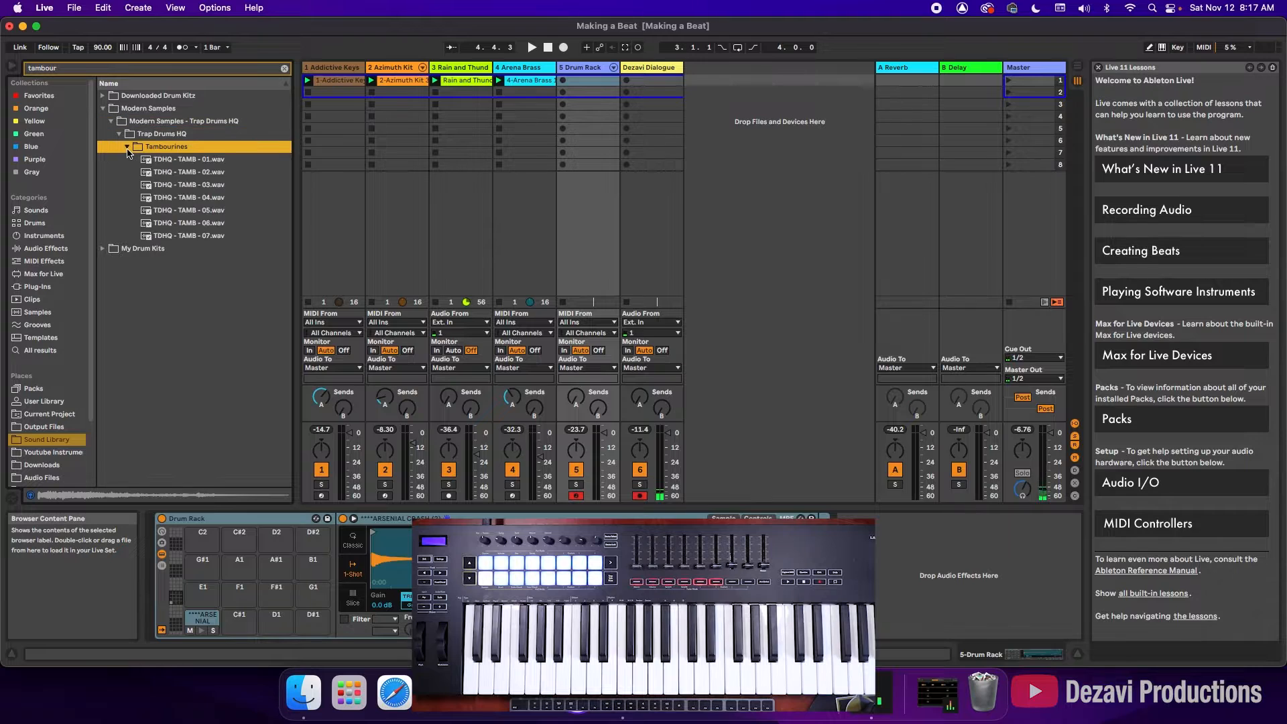
{"action": "left_click", "coordinate": [159, 174]}
Step: Audition the TDHQ tambourine samples and load TDHQ - TAMB - 06.wav onto the Drum Rack's C#1 pad
{"action": "key", "text": "Up"}
{"action": "key", "text": "Down"}
{"action": "key", "text": "Down"}
{"action": "key", "text": "Down"}
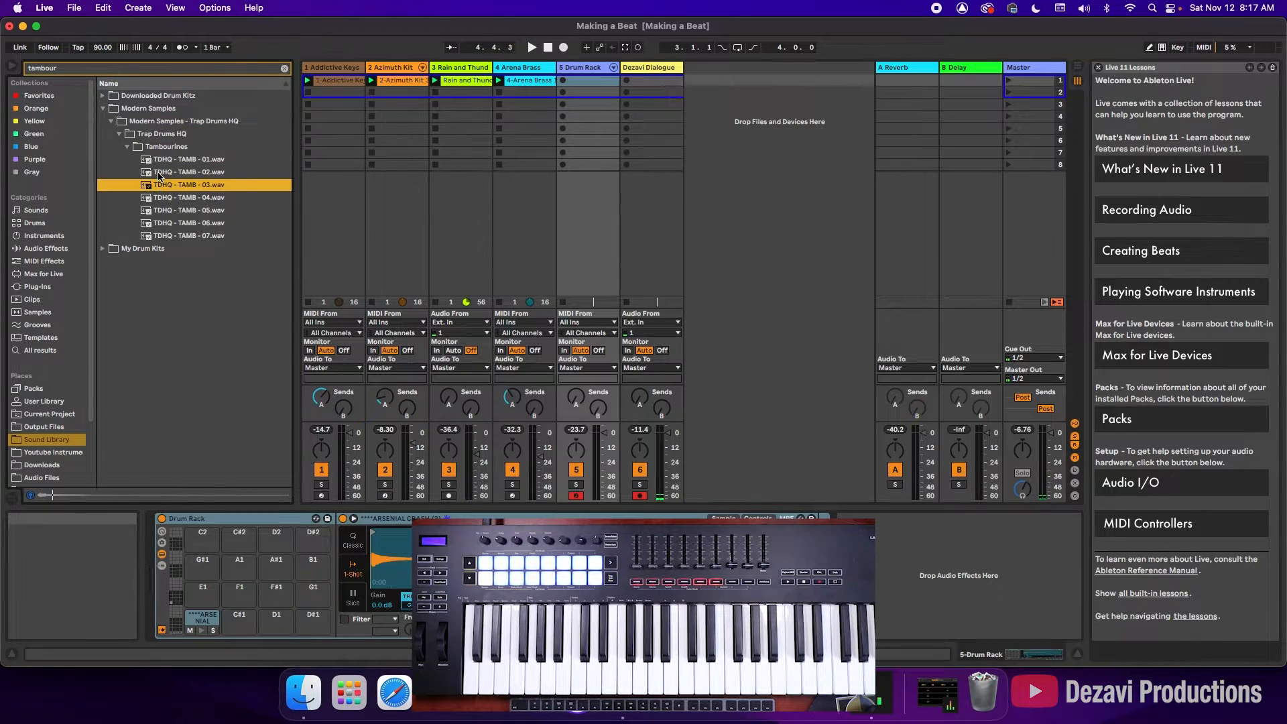
{"action": "key", "text": "Down"}
{"action": "key", "text": "Down"}
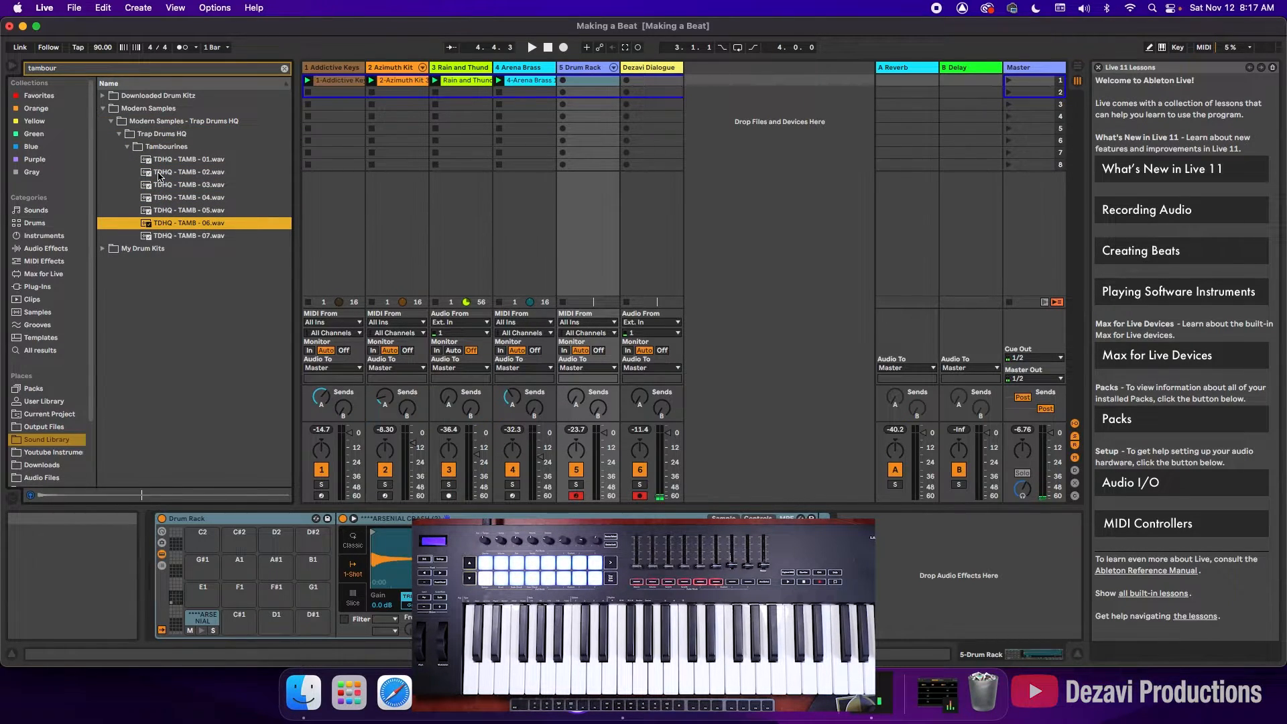
{"action": "key", "text": "Down"}
{"action": "key", "text": "Up"}
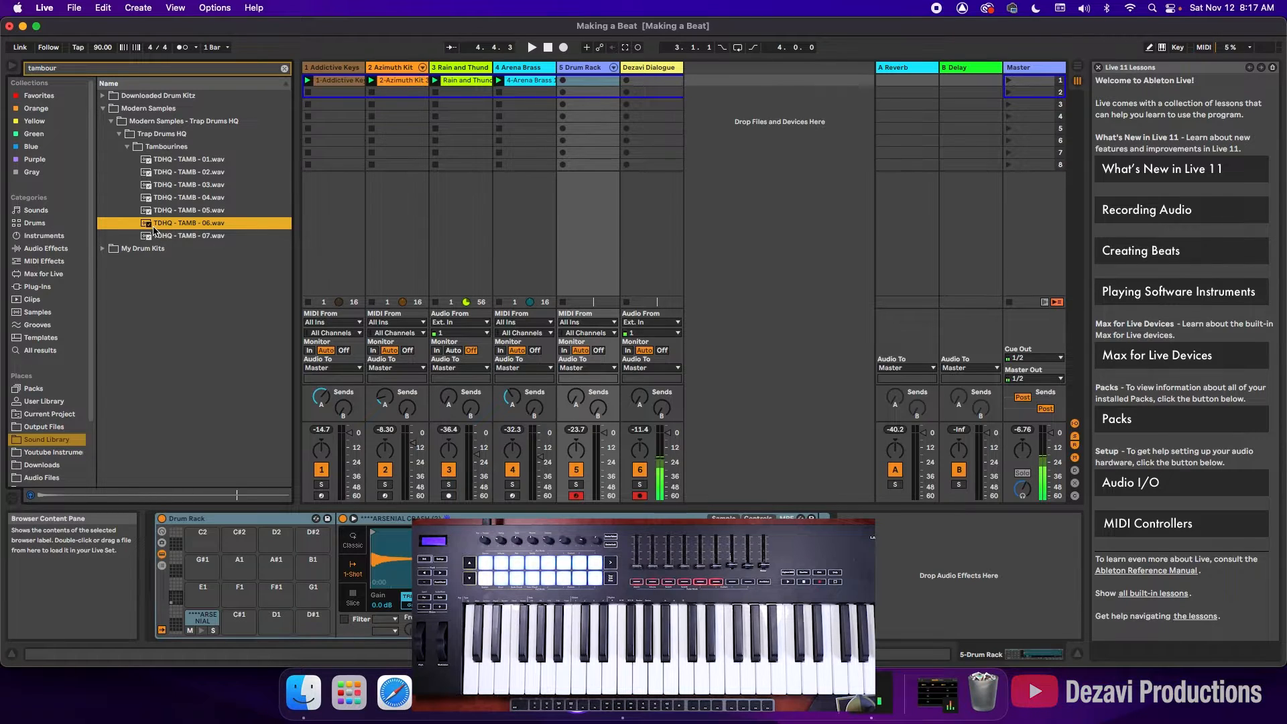
{"action": "left_click_drag", "start_coordinate": [311, 363], "coordinate": [238, 613]}
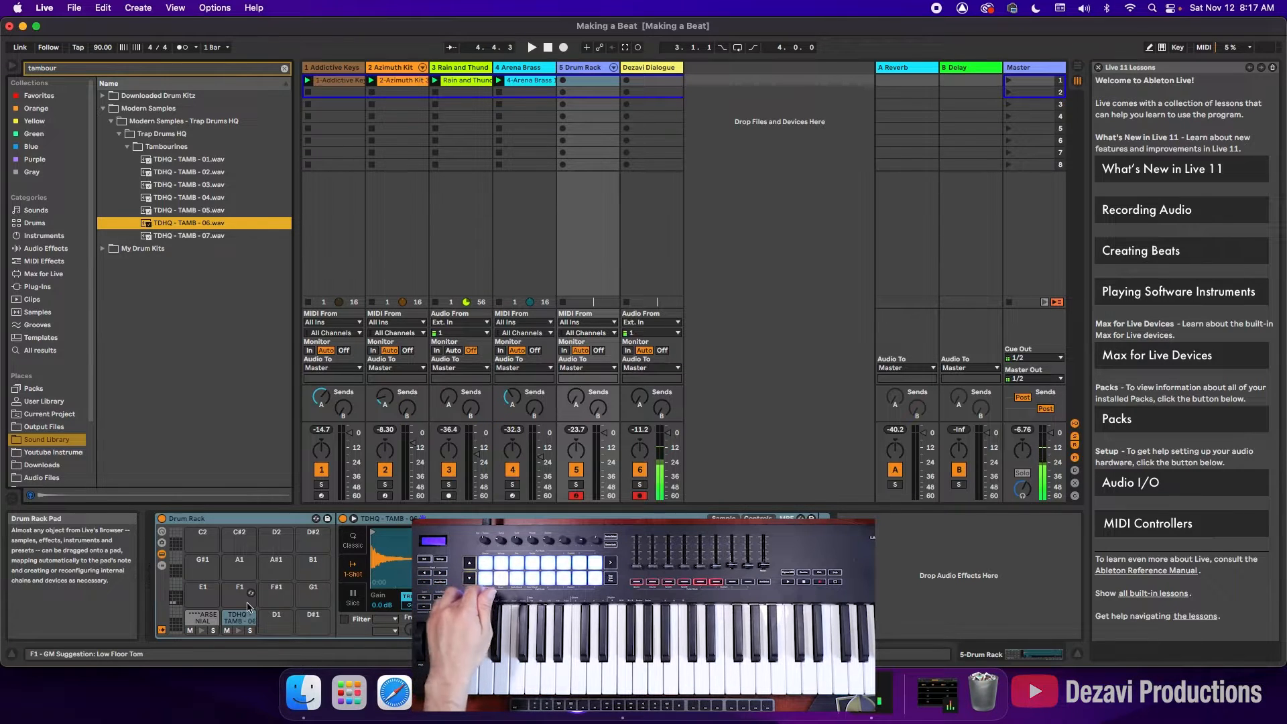
Step: Record a single crash hit into the Drum Rack track's first clip slot and set the clip's loop length to 4 bars
{"action": "left_click", "coordinate": [563, 80]}
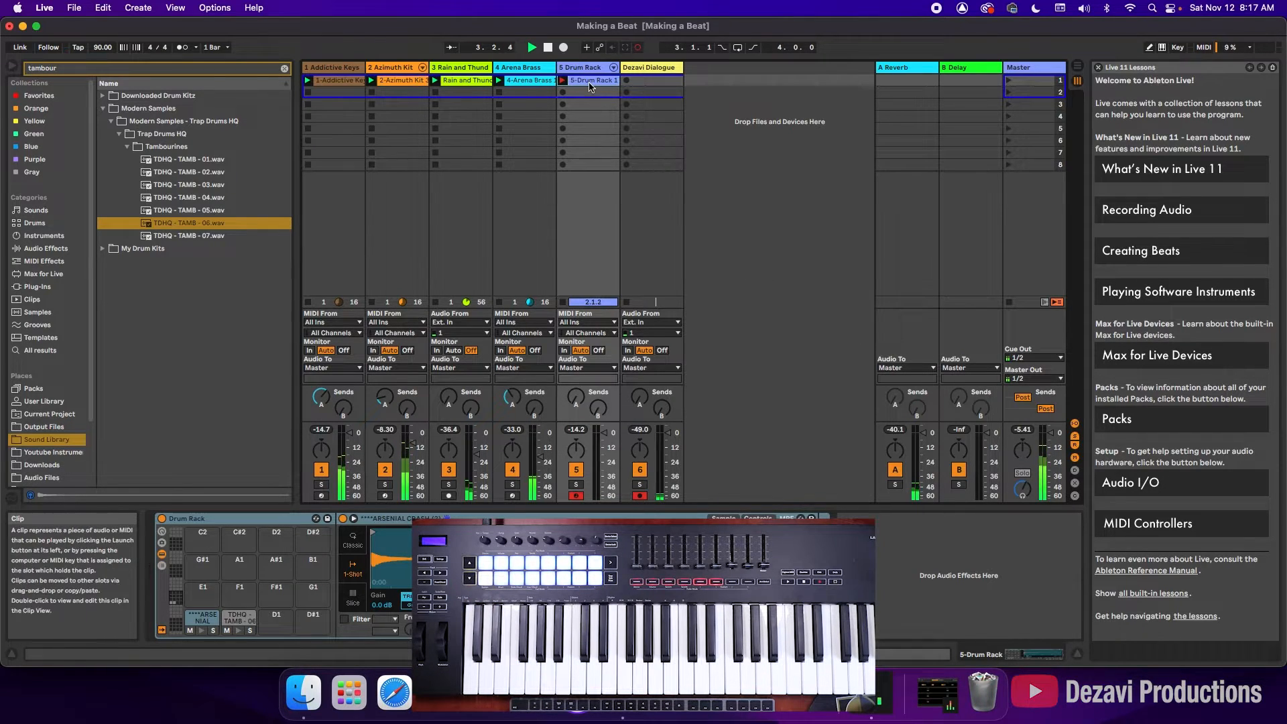
{"action": "left_click", "coordinate": [639, 48]}
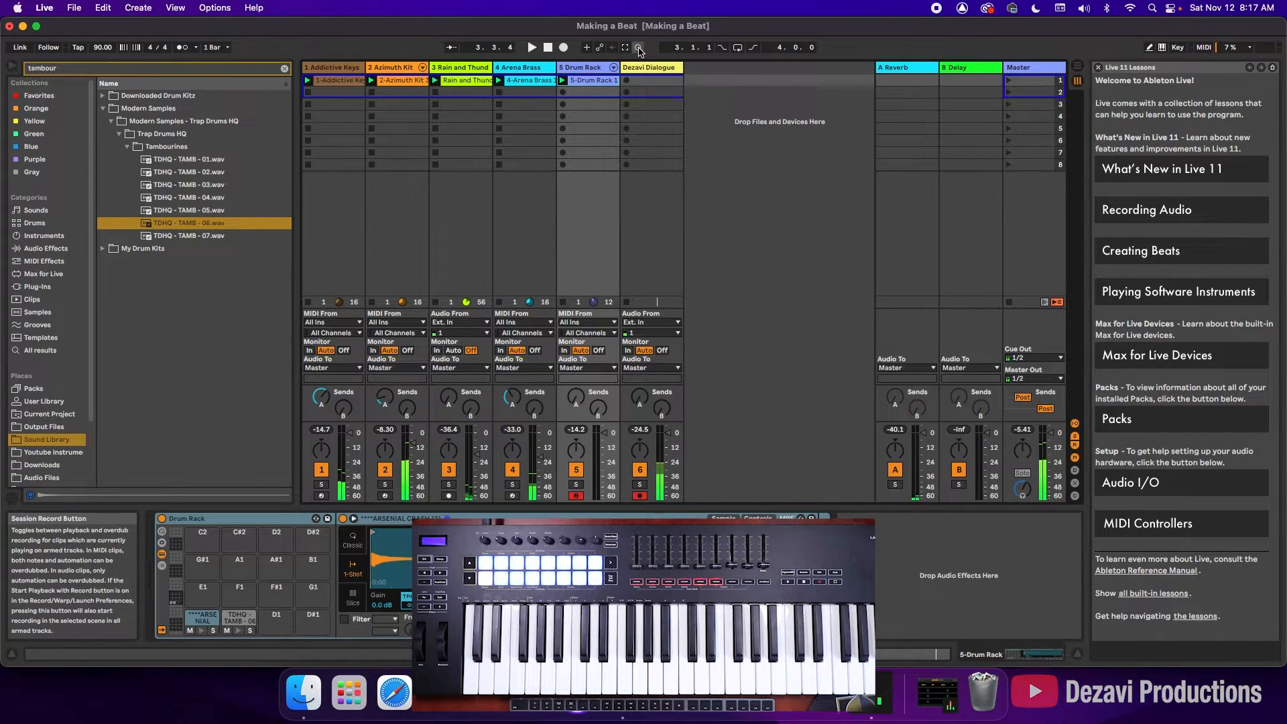
{"action": "double_click", "coordinate": [586, 85]}
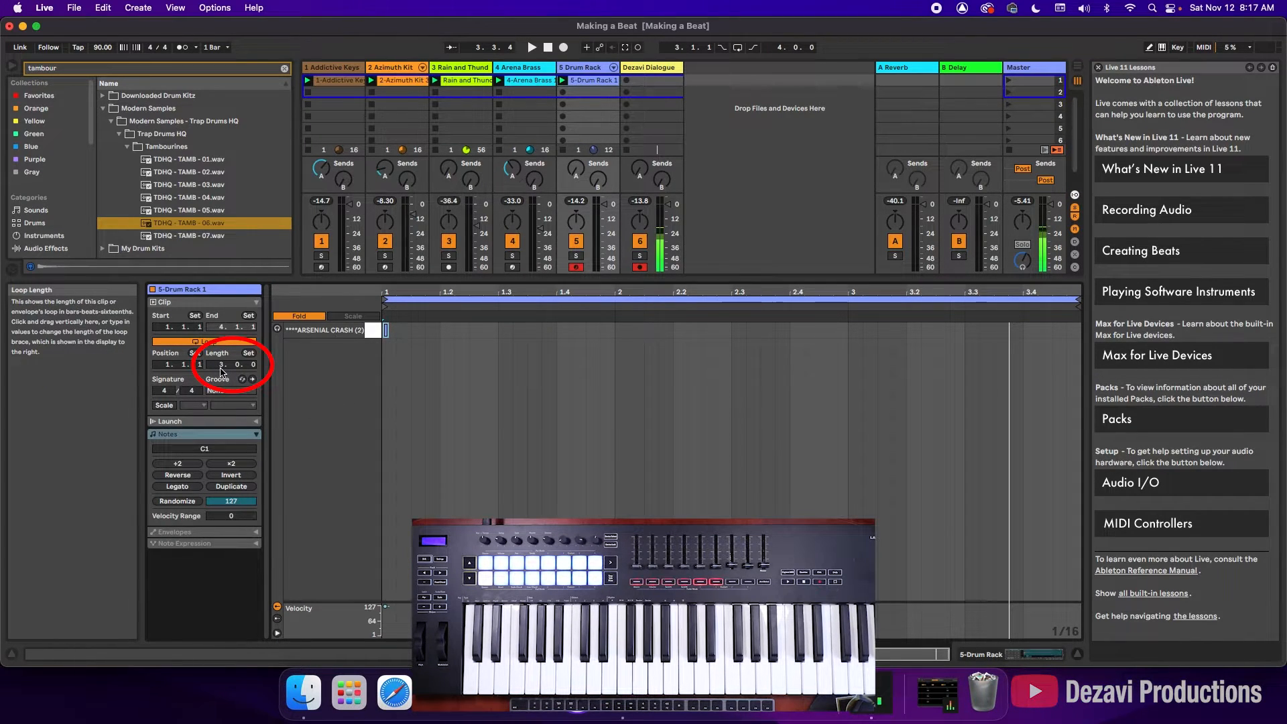
{"action": "key", "text": "Return"}
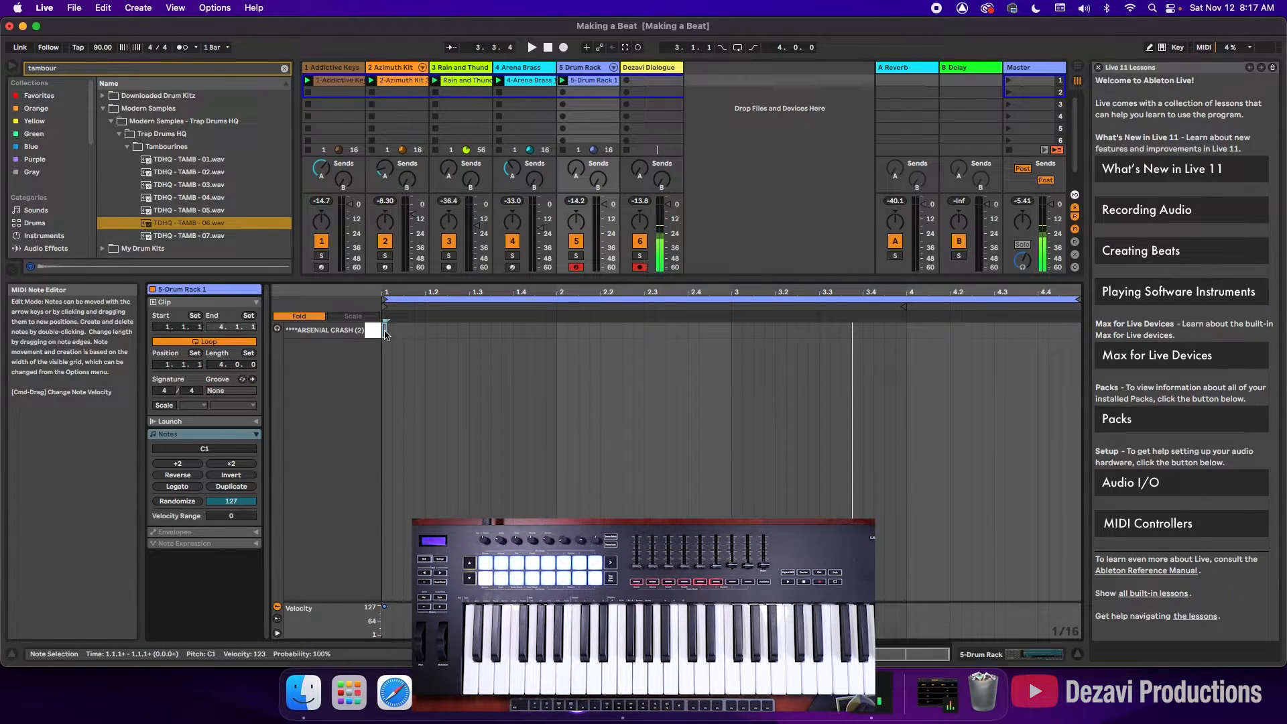
Step: Quantize the crash note to 1/8 at 100%, lower the Drum Rack track's volume and show its devices
{"action": "key", "text": "super+shift+u"}
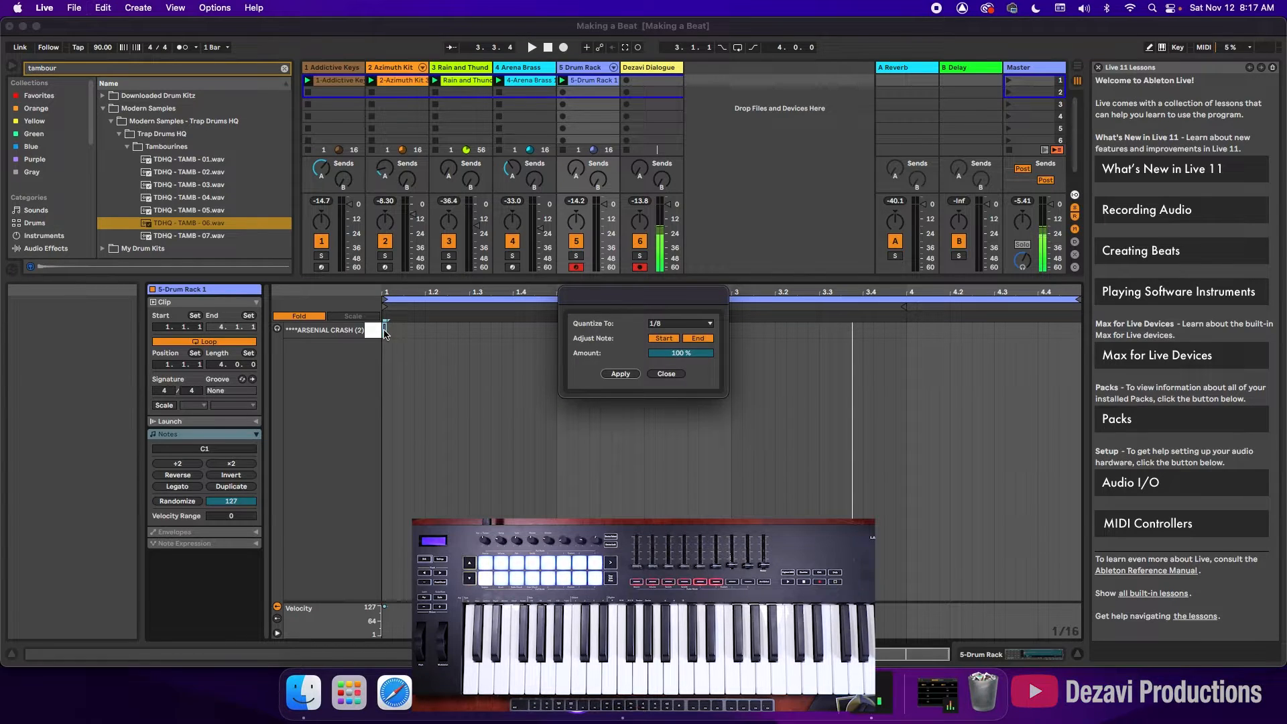
{"action": "key", "text": "Return"}
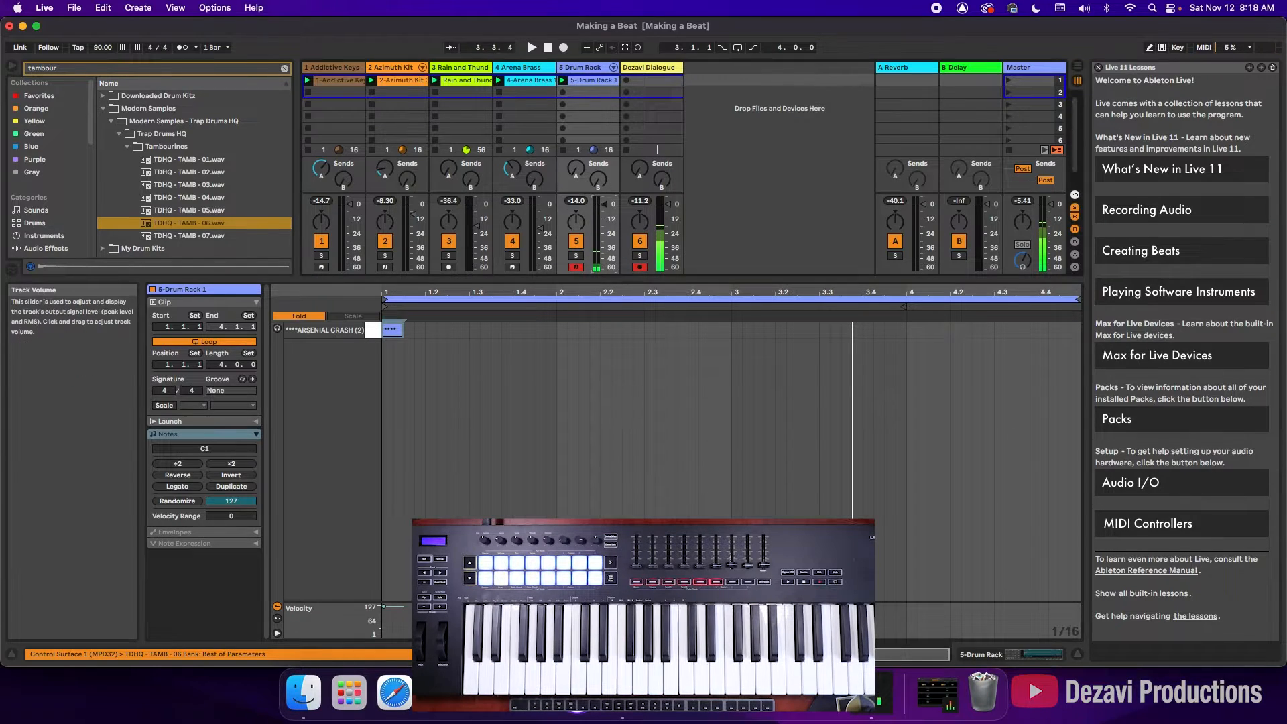
{"action": "left_click_drag", "start_coordinate": [605, 225], "coordinate": [605, 221]}
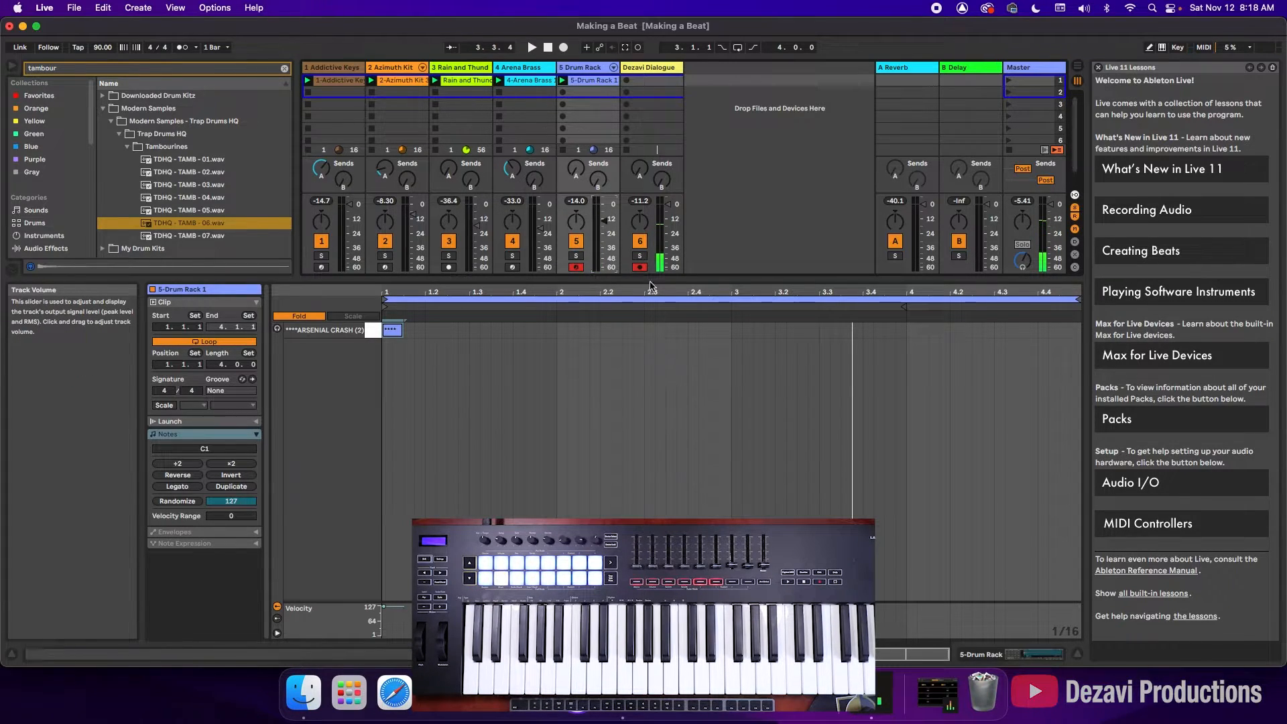
{"action": "left_click", "coordinate": [986, 650]}
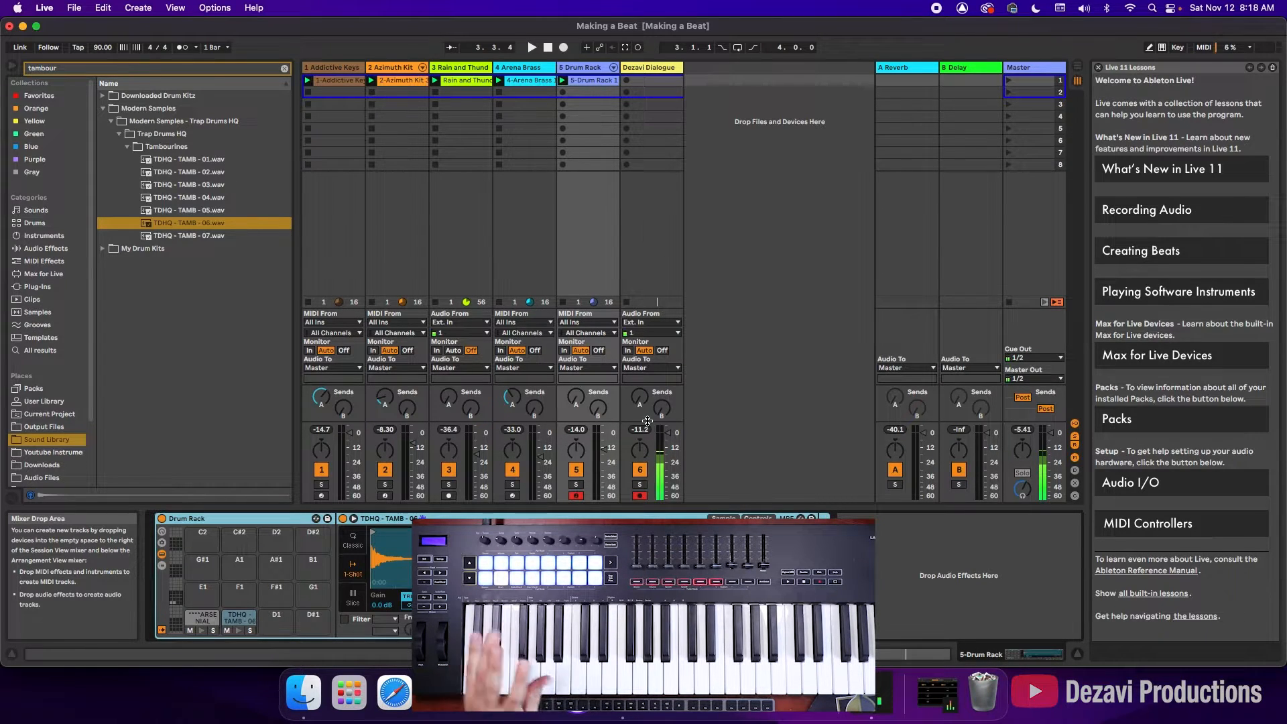
Step: Overdub tambourine hits into the Drum Rack clip with MIDI overdub enabled, stop playback and select the dialogue clip recorded alongside it
{"action": "key", "text": "space"}
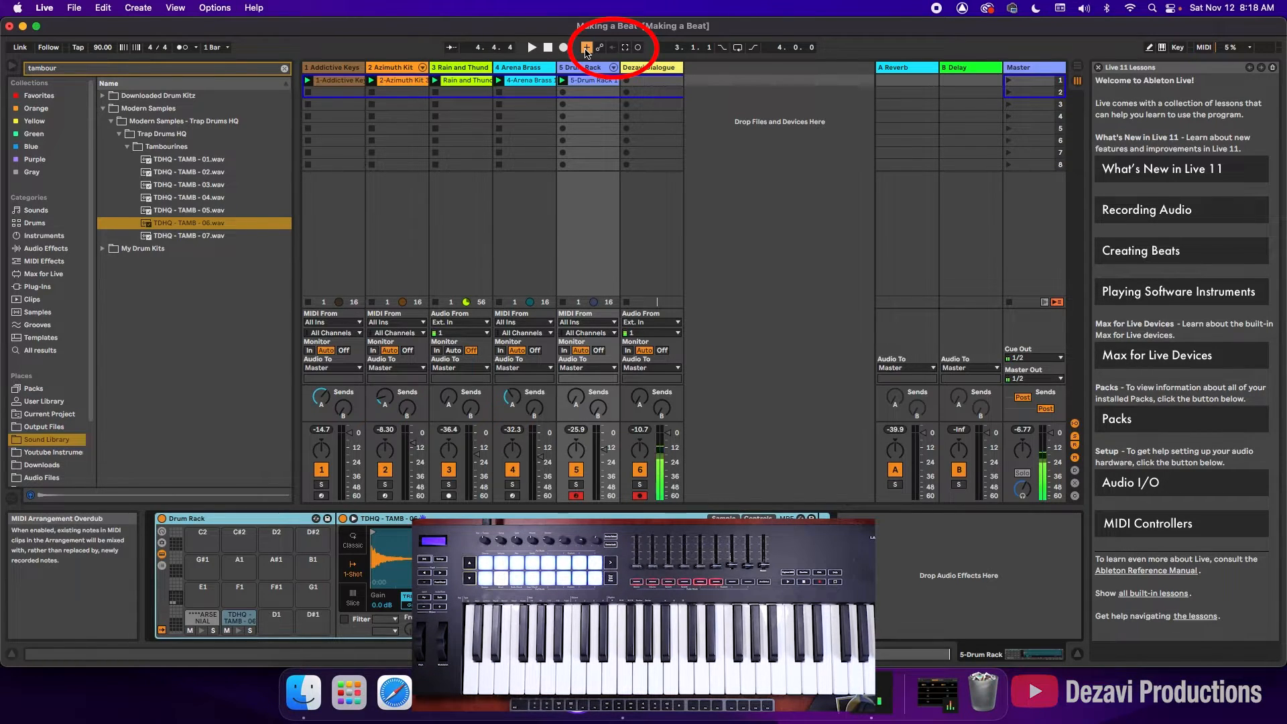
{"action": "left_click", "coordinate": [639, 48]}
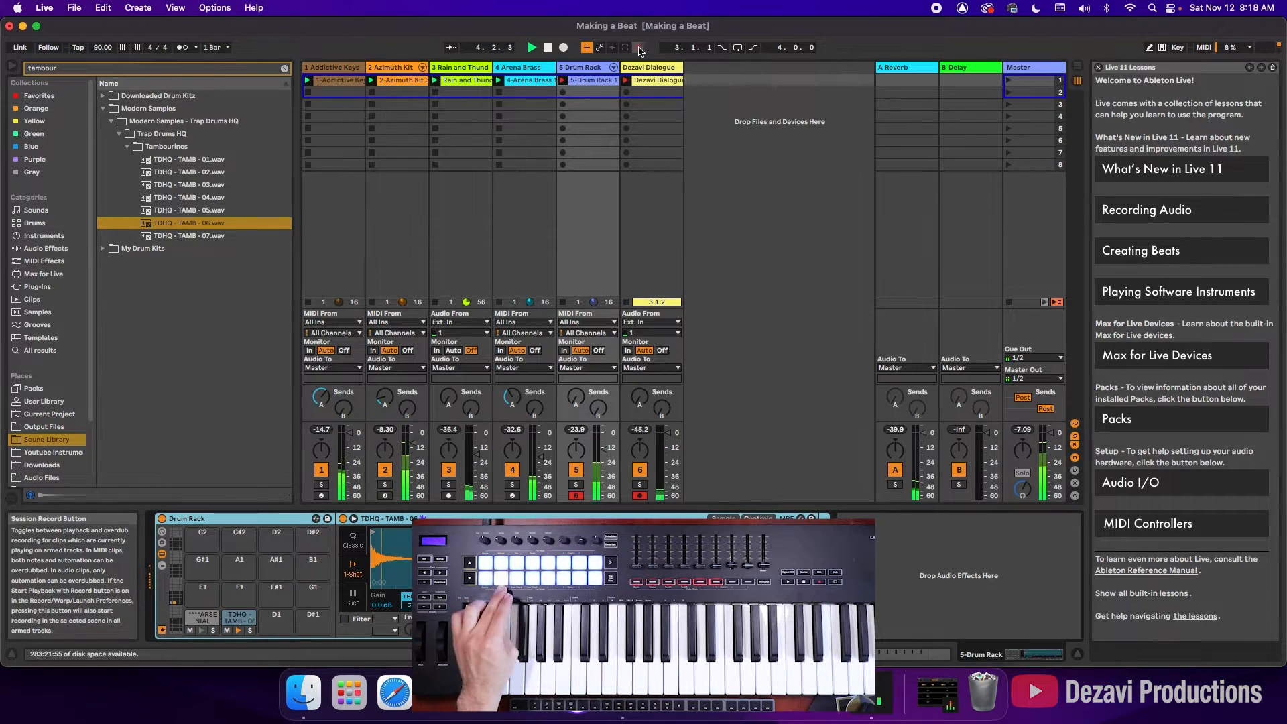
{"action": "left_click", "coordinate": [639, 47]}
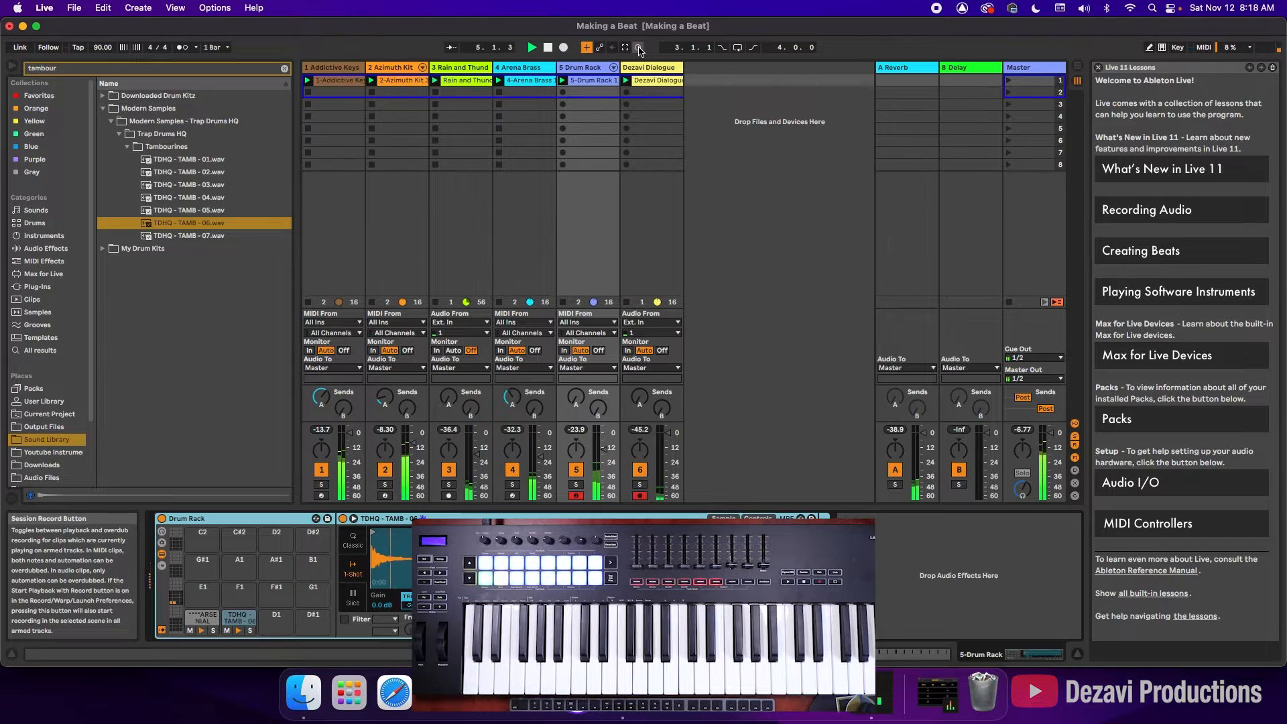
{"action": "left_click", "coordinate": [655, 86]}
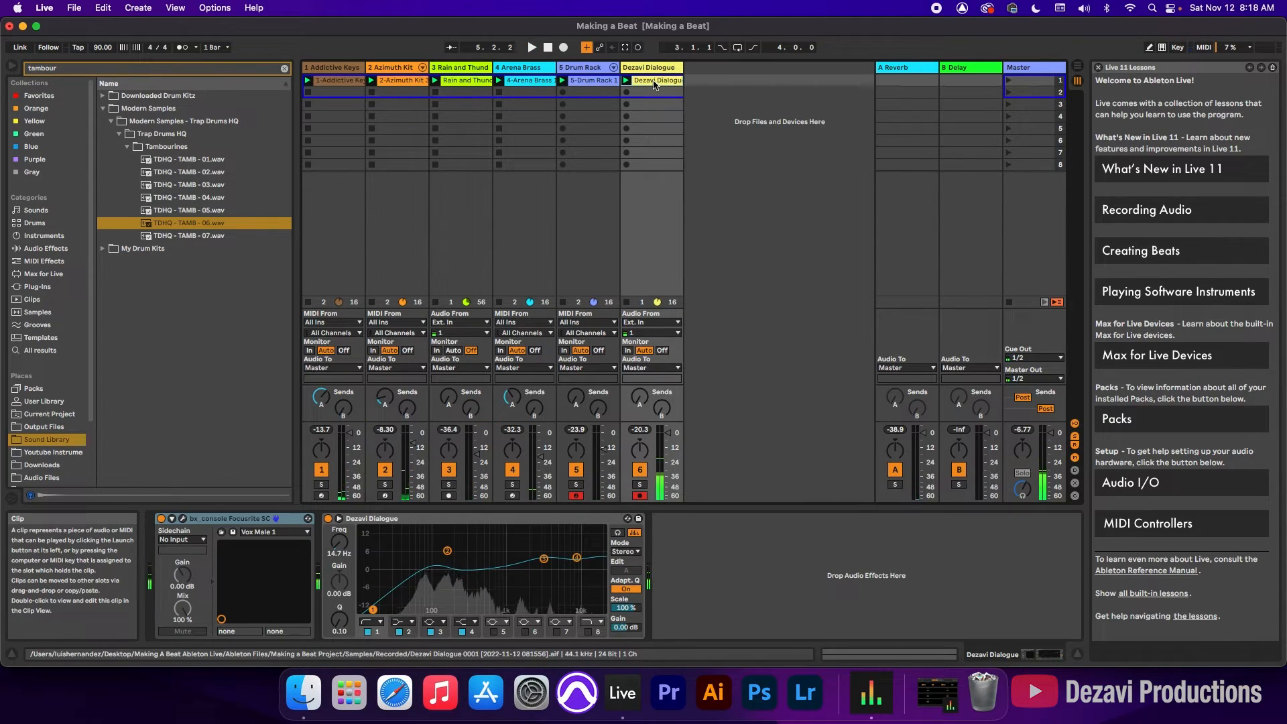
Step: Delete the recorded dialogue clip, then quantize all tambourine notes in the Drum Rack clip to 1/8 at 100% and play back
{"action": "key", "text": "Delete"}
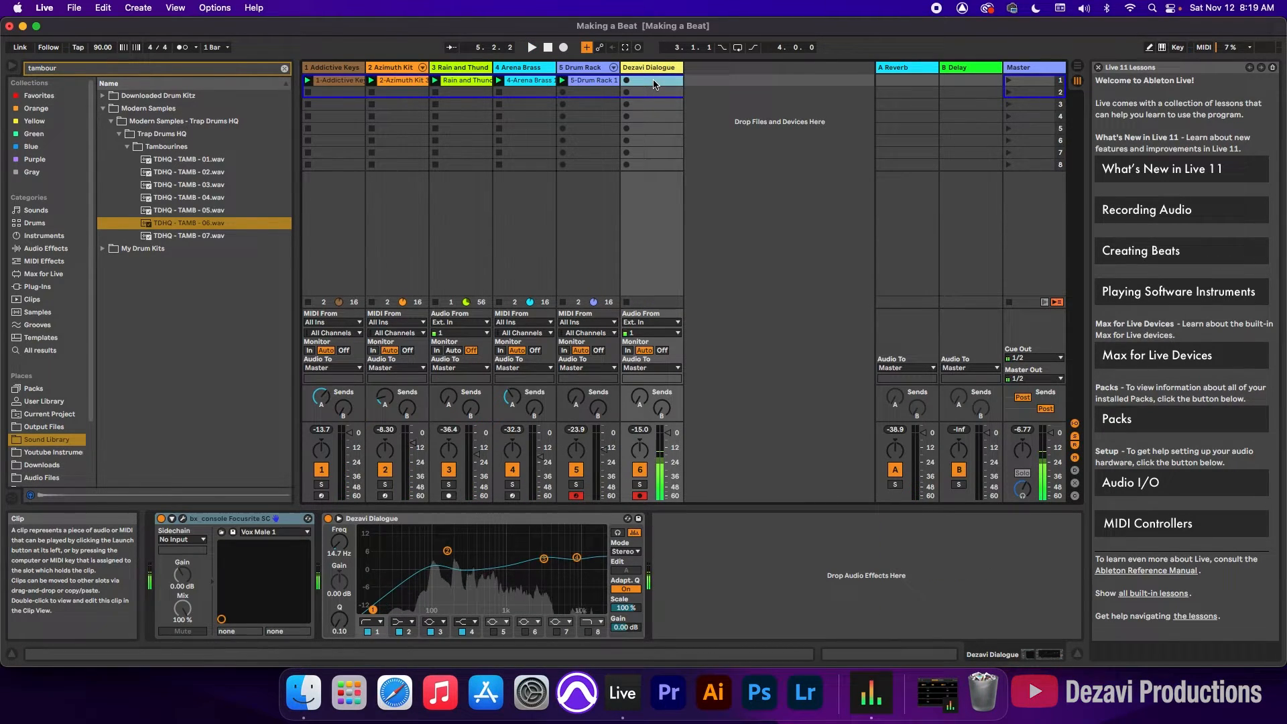
{"action": "double_click", "coordinate": [588, 84]}
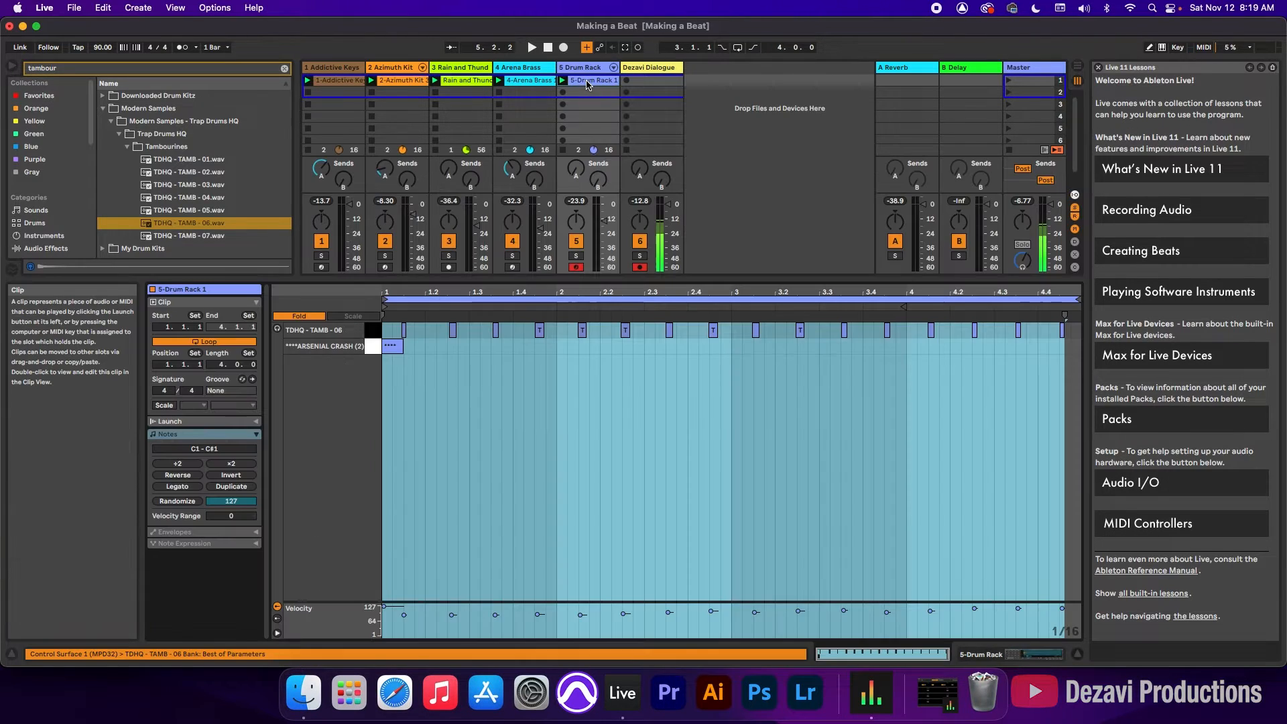
{"action": "left_click", "coordinate": [374, 331]}
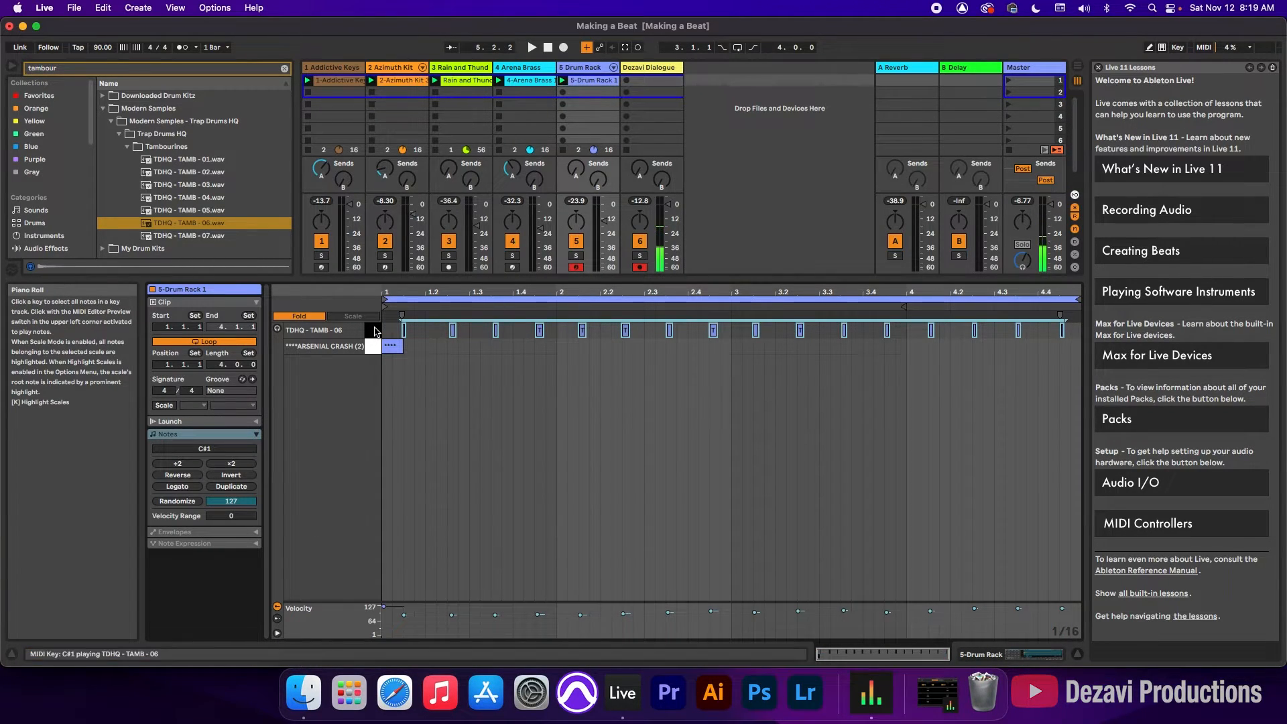
{"action": "key", "text": "super+shift+u"}
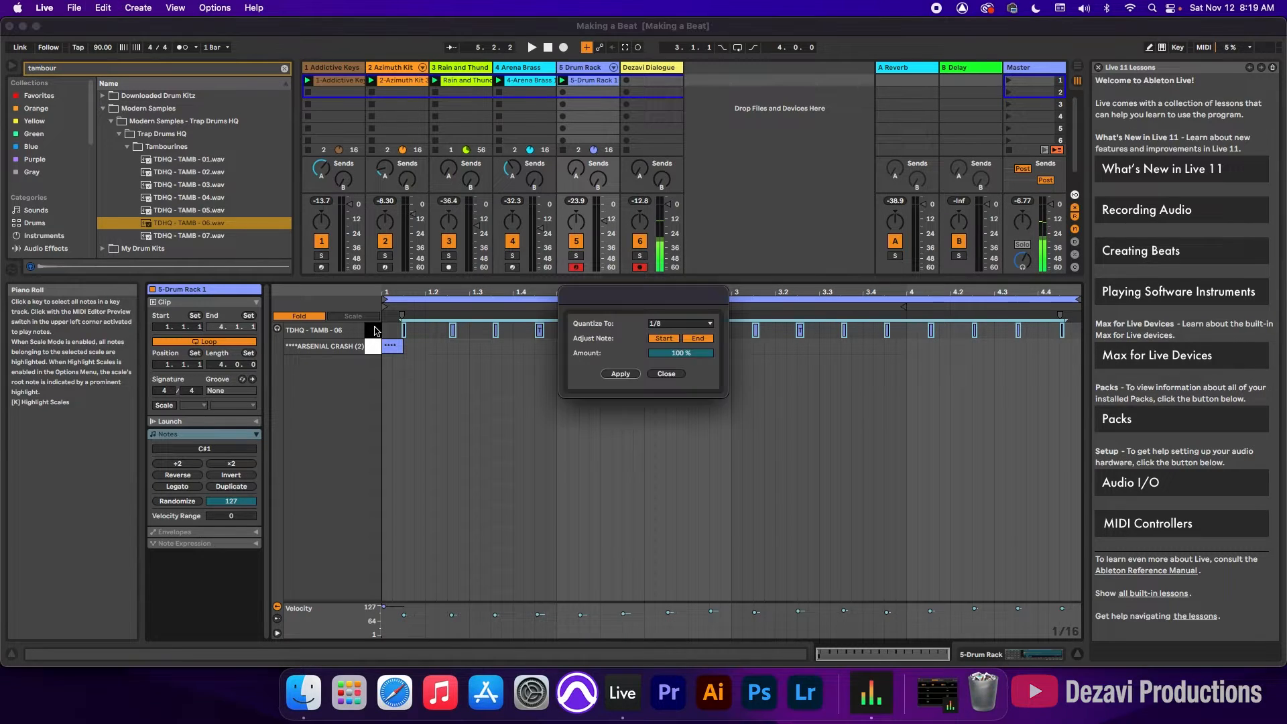
{"action": "key", "text": "Return"}
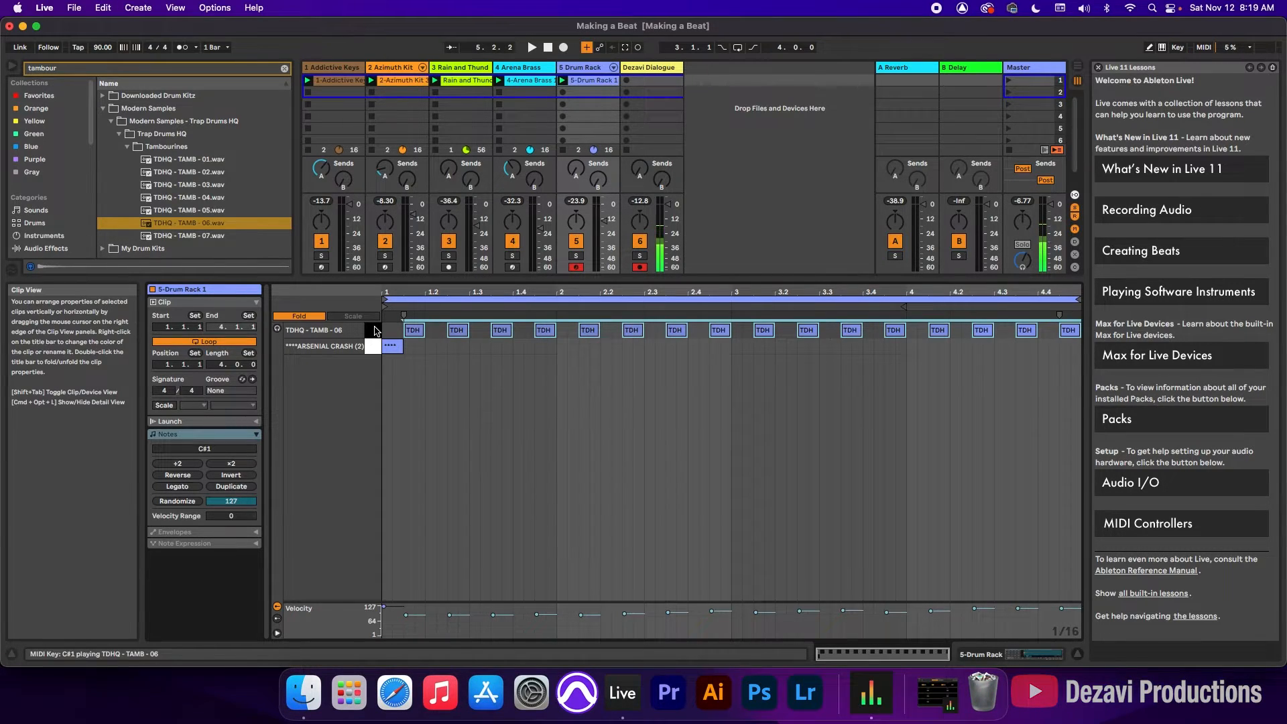
{"action": "key", "text": "space"}
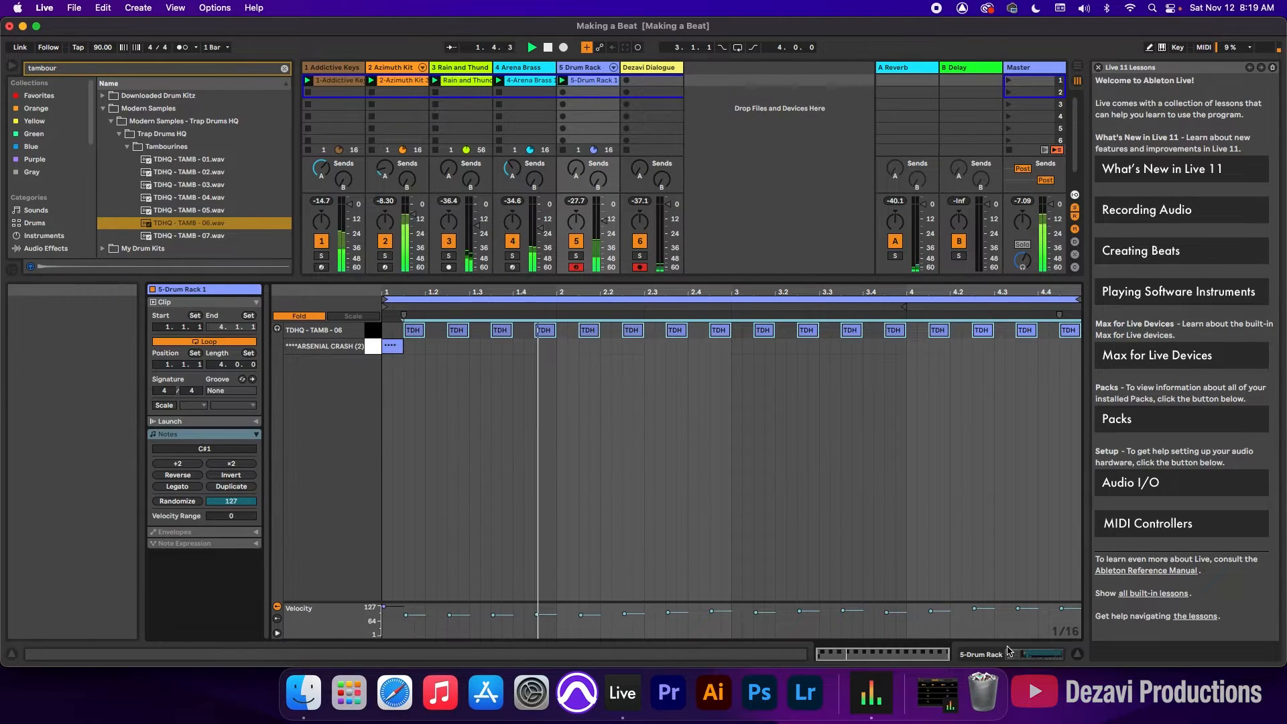
Step: Show the Drum Rack's devices and listen to the tambourine alone by soloing its pad and track, keeping the dialogue track soloed too
{"action": "key", "text": "shift+Tab"}
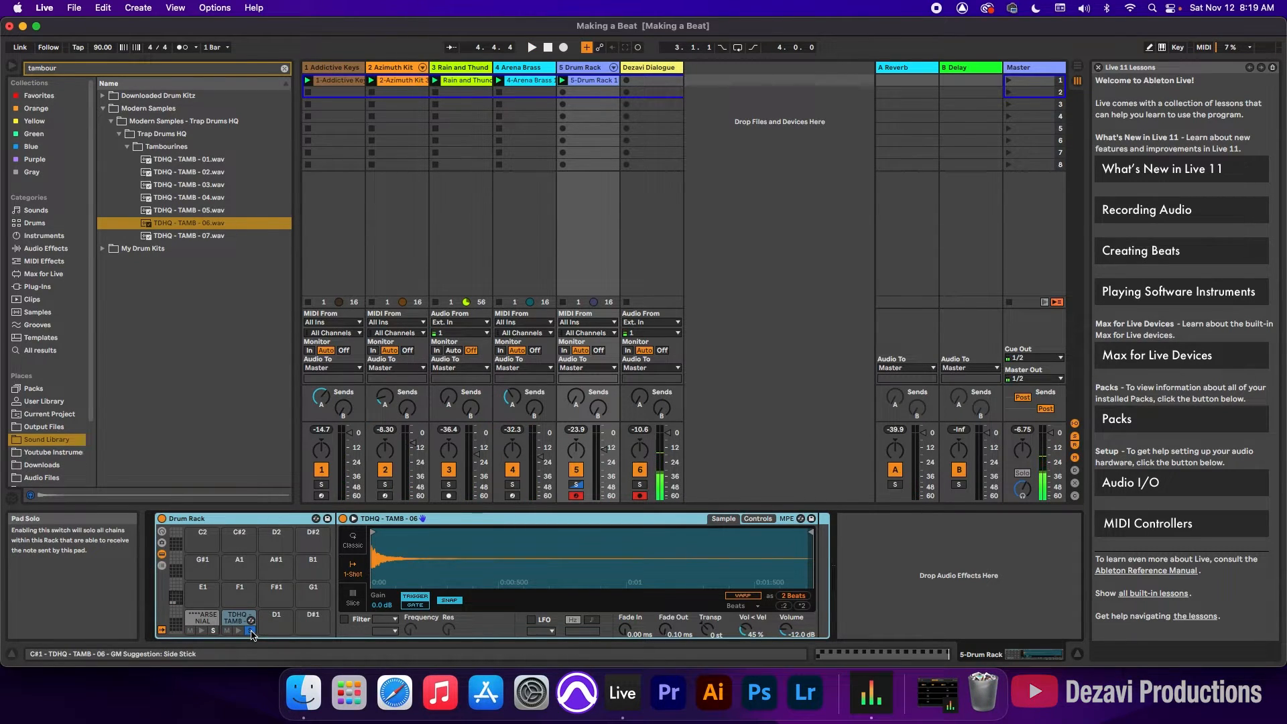
{"action": "key", "text": "space"}
{"action": "key", "text": "space"}
{"action": "left_click", "coordinate": [578, 487]}
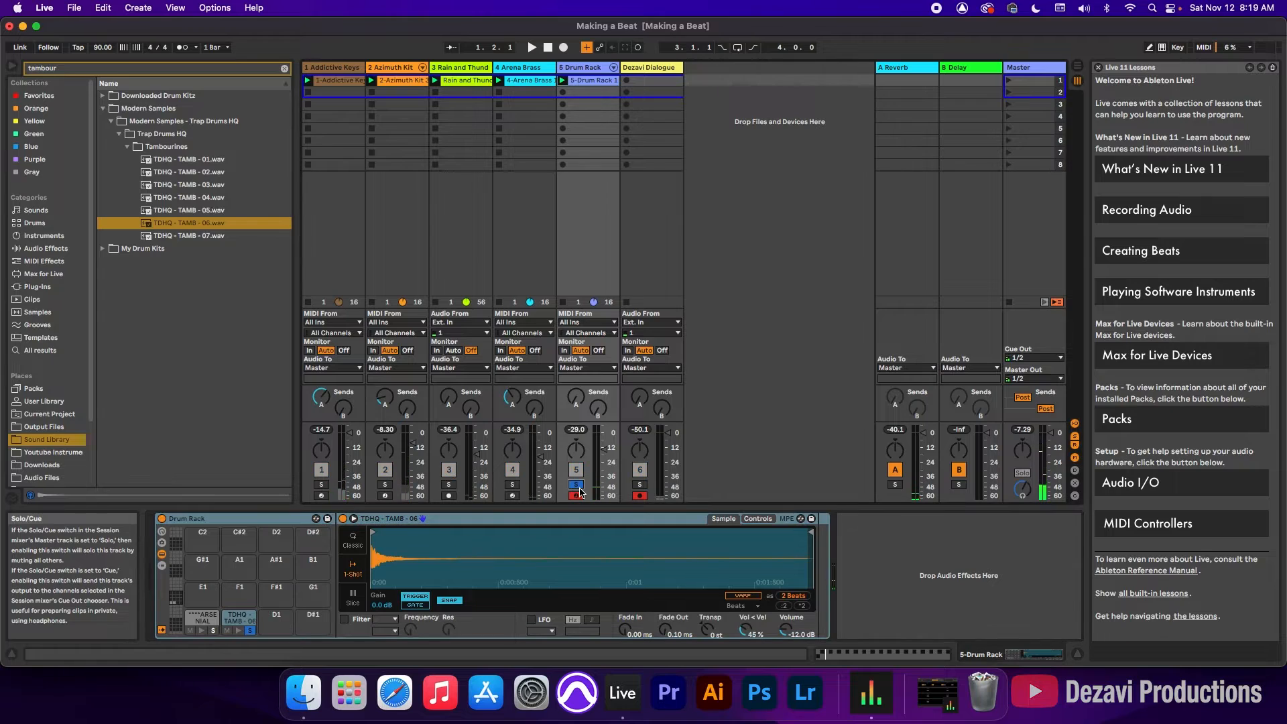
{"action": "key", "text": "space"}
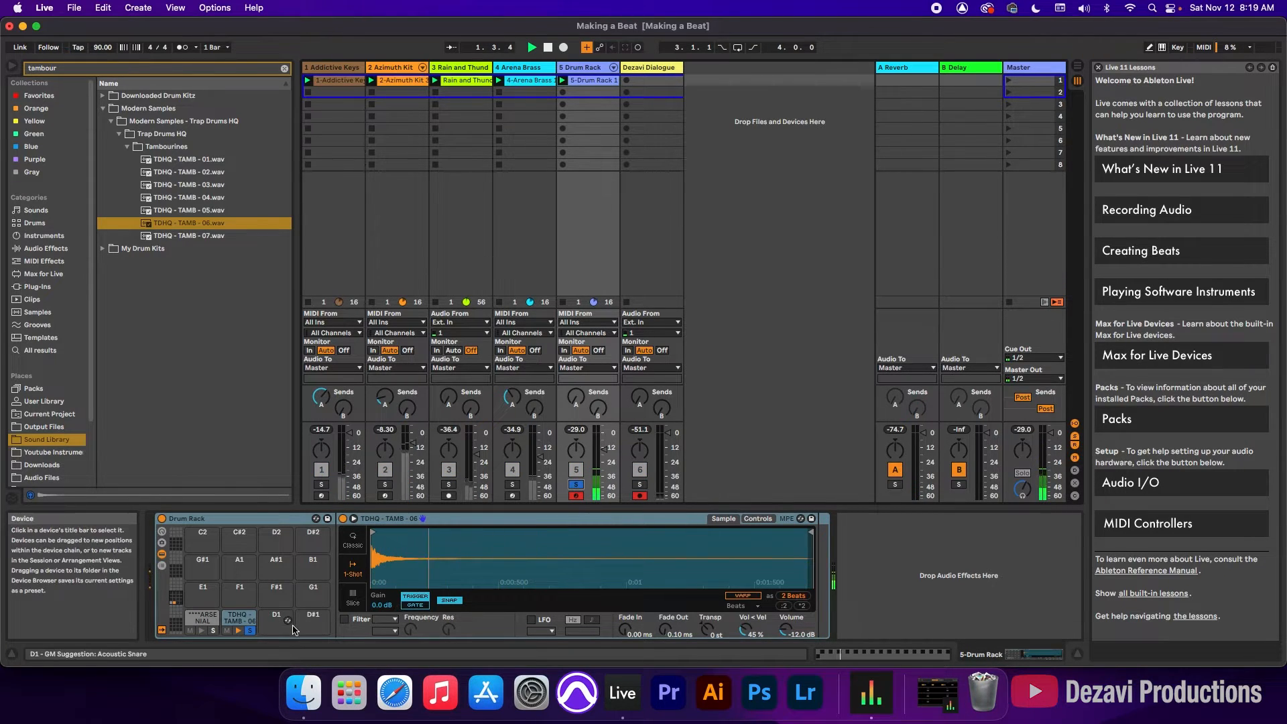
{"action": "key", "text": "space"}
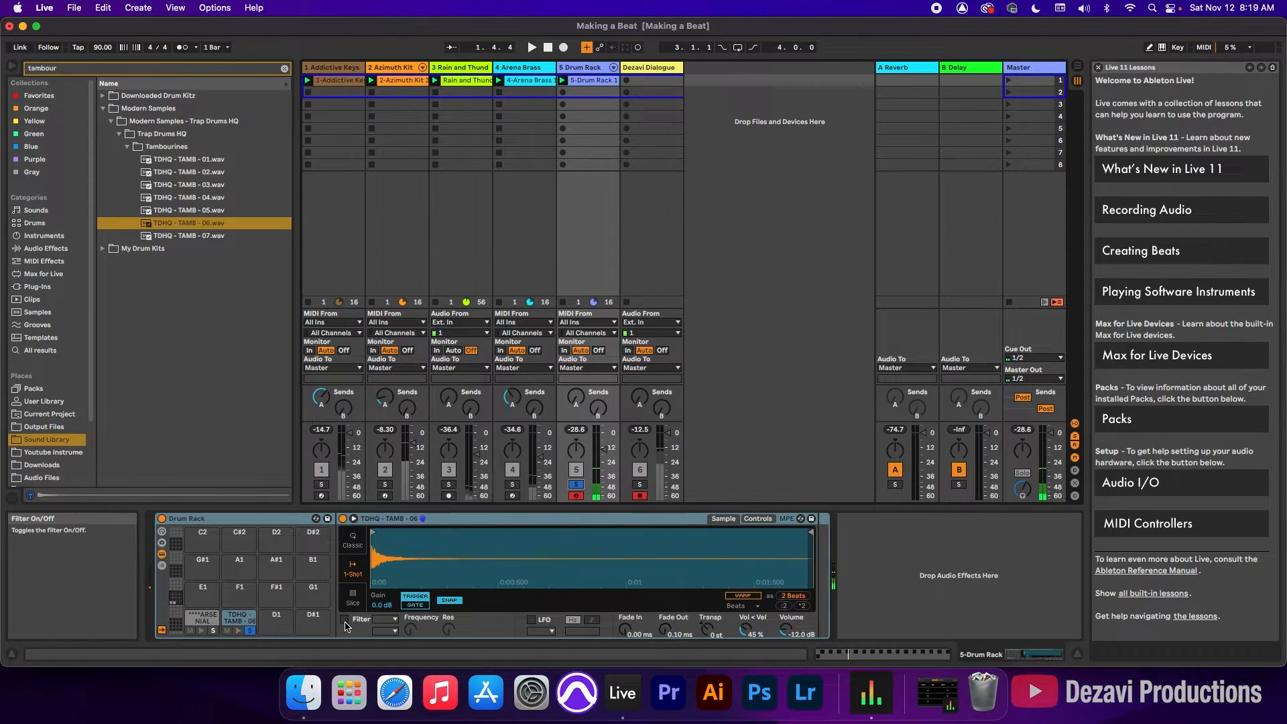
{"action": "left_click", "coordinate": [640, 486]}
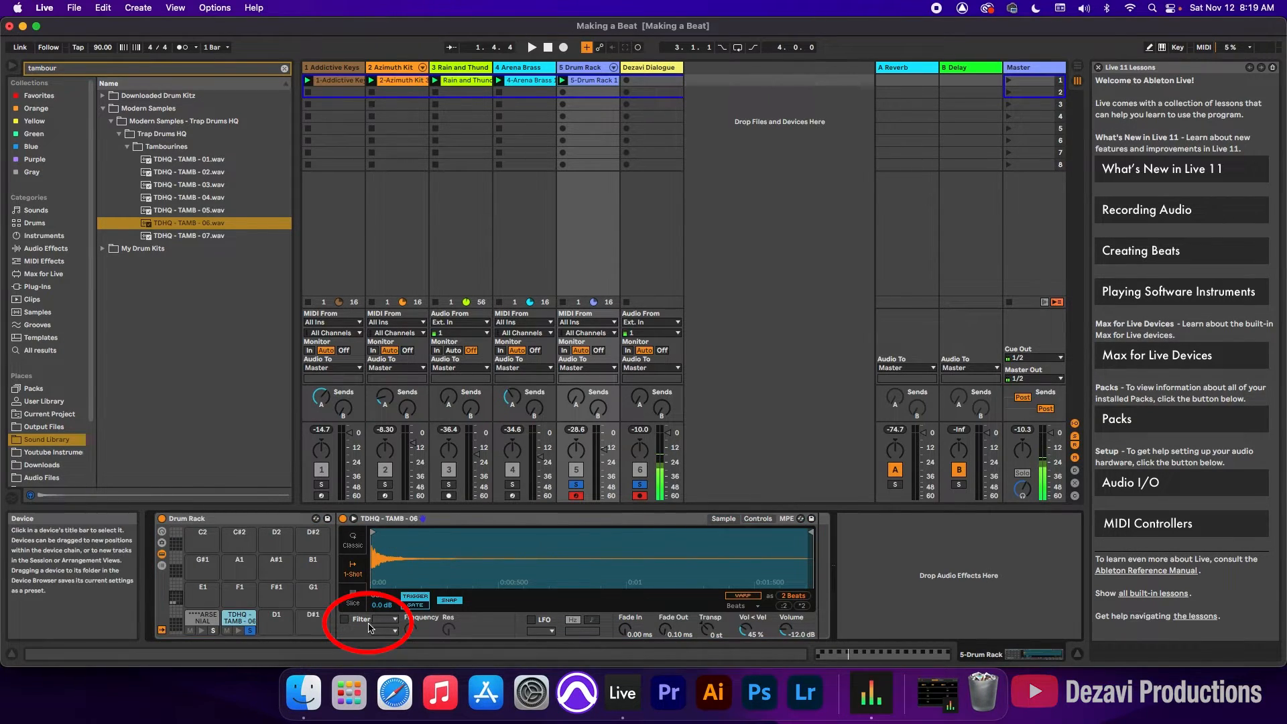
Step: Enable a high-pass filter at 1.52 kHz on the tambourine sample, raise its volume to -5.71 dB and compare with the filter bypassed
{"action": "left_click", "coordinate": [344, 619]}
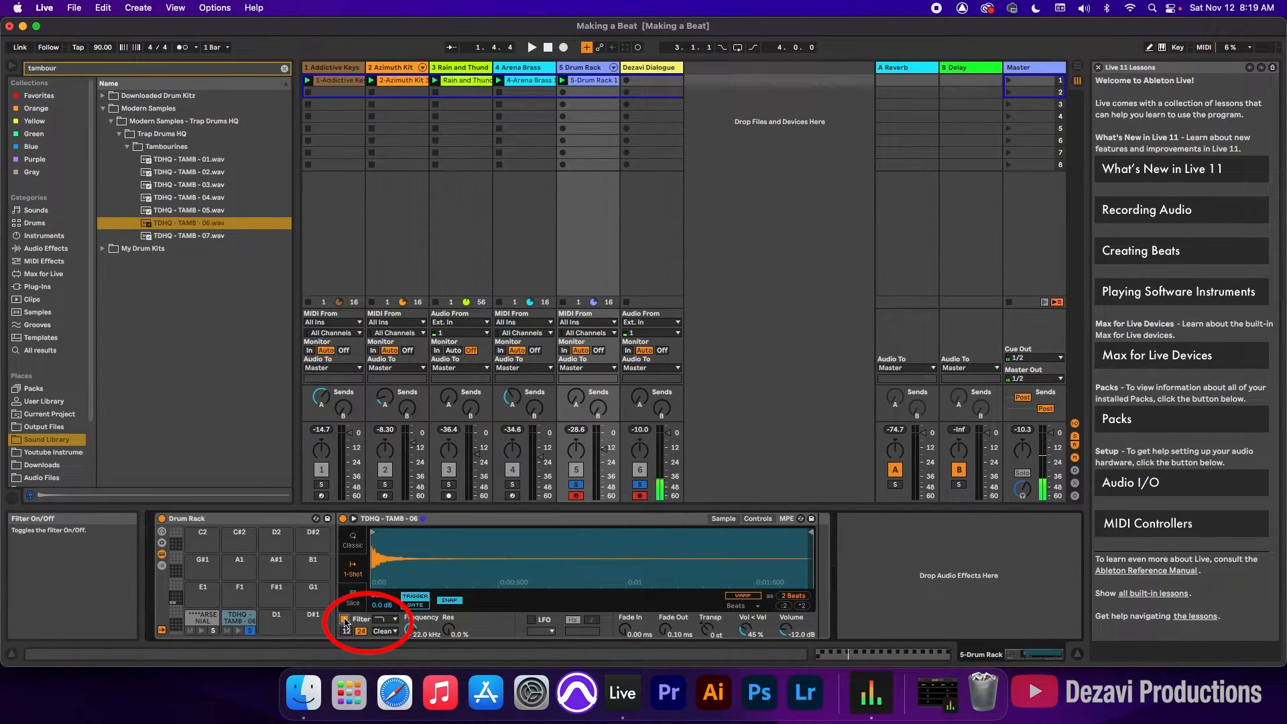
{"action": "left_click", "coordinate": [388, 619]}
{"action": "left_click", "coordinate": [388, 581]}
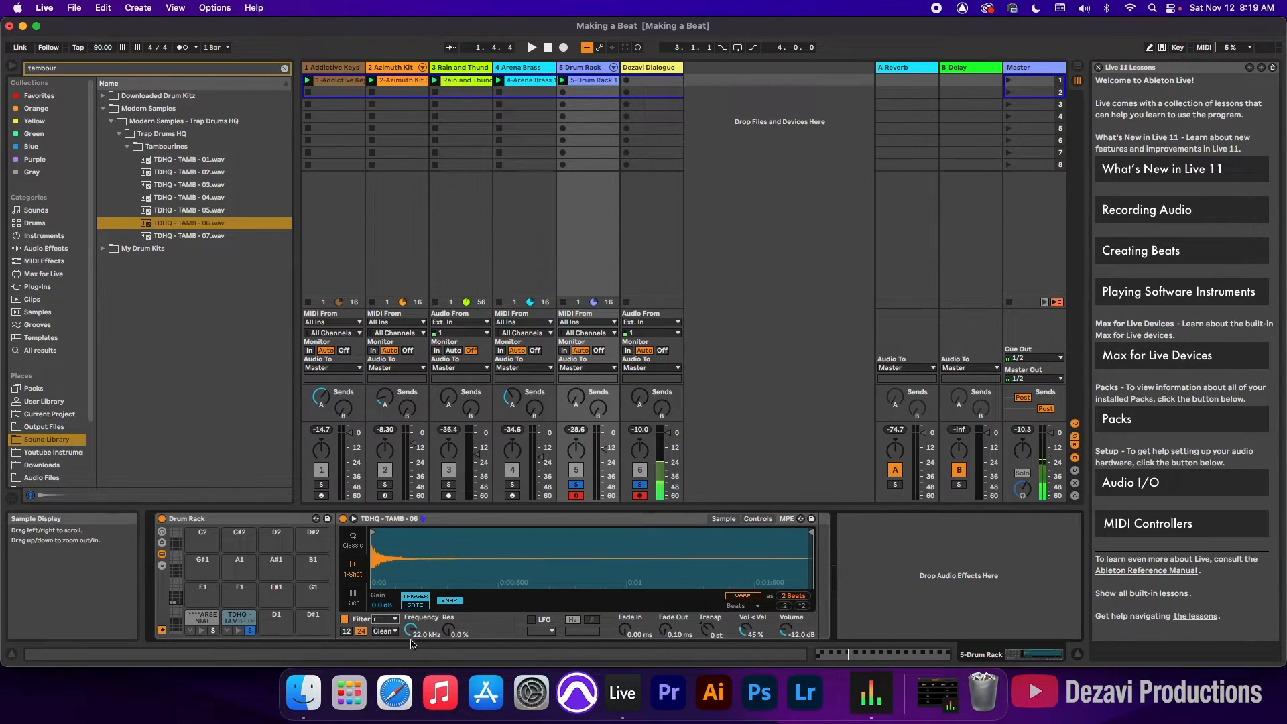
{"action": "mouse_move", "coordinate": [409, 629]}
{"action": "left_mouse_down"}
{"action": "mouse_move", "coordinate": [408, 642]}
{"action": "mouse_move", "coordinate": [408, 617]}
{"action": "left_mouse_up"}
{"action": "key", "text": "space"}
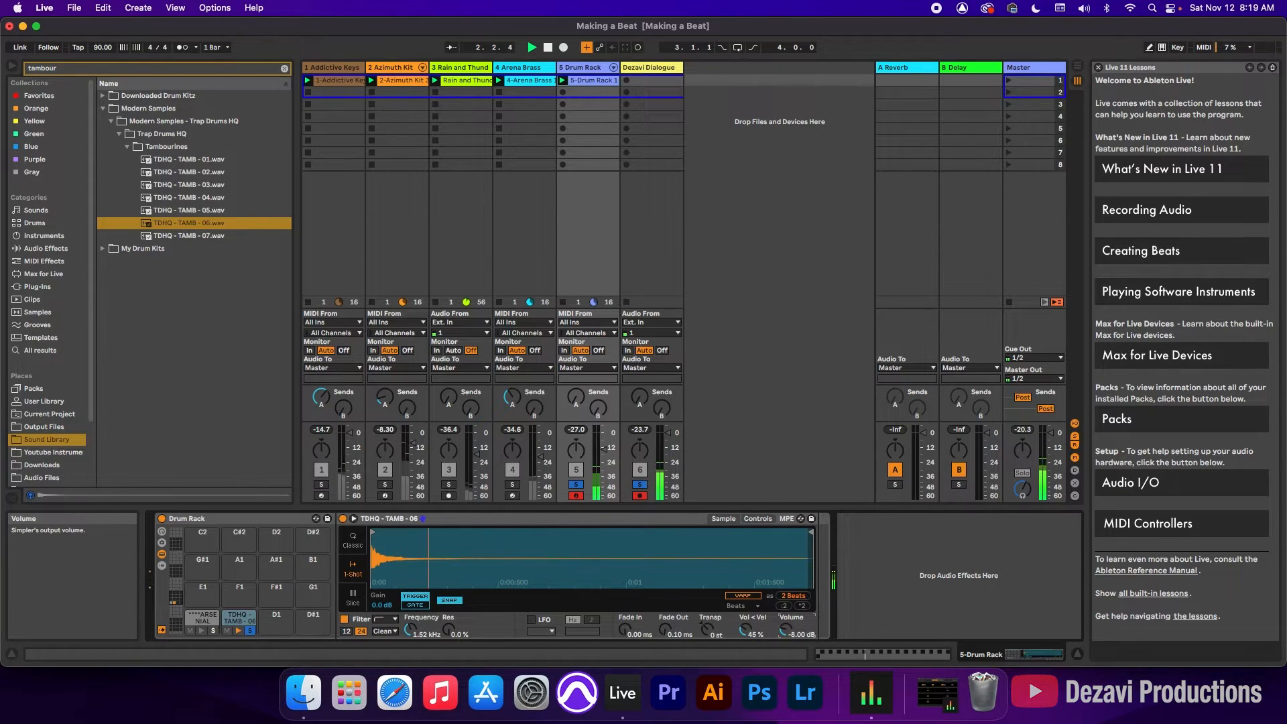
{"action": "left_click", "coordinate": [344, 619]}
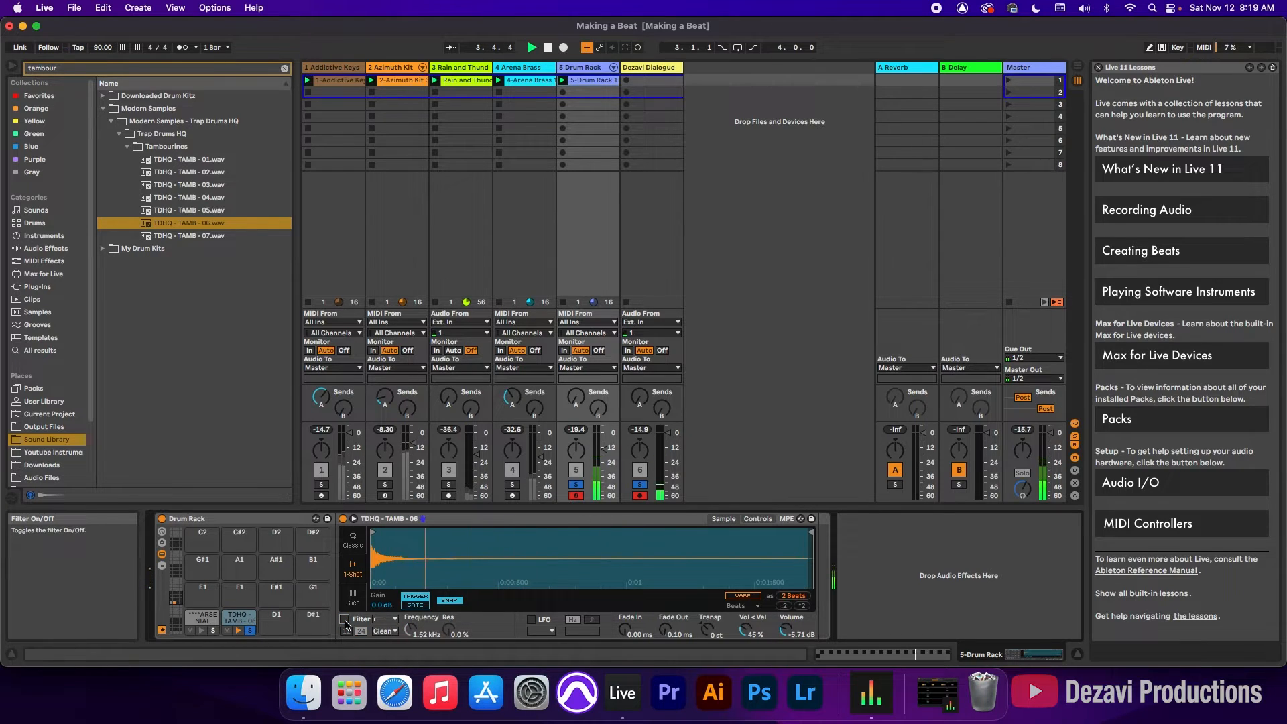
{"action": "left_click", "coordinate": [345, 619]}
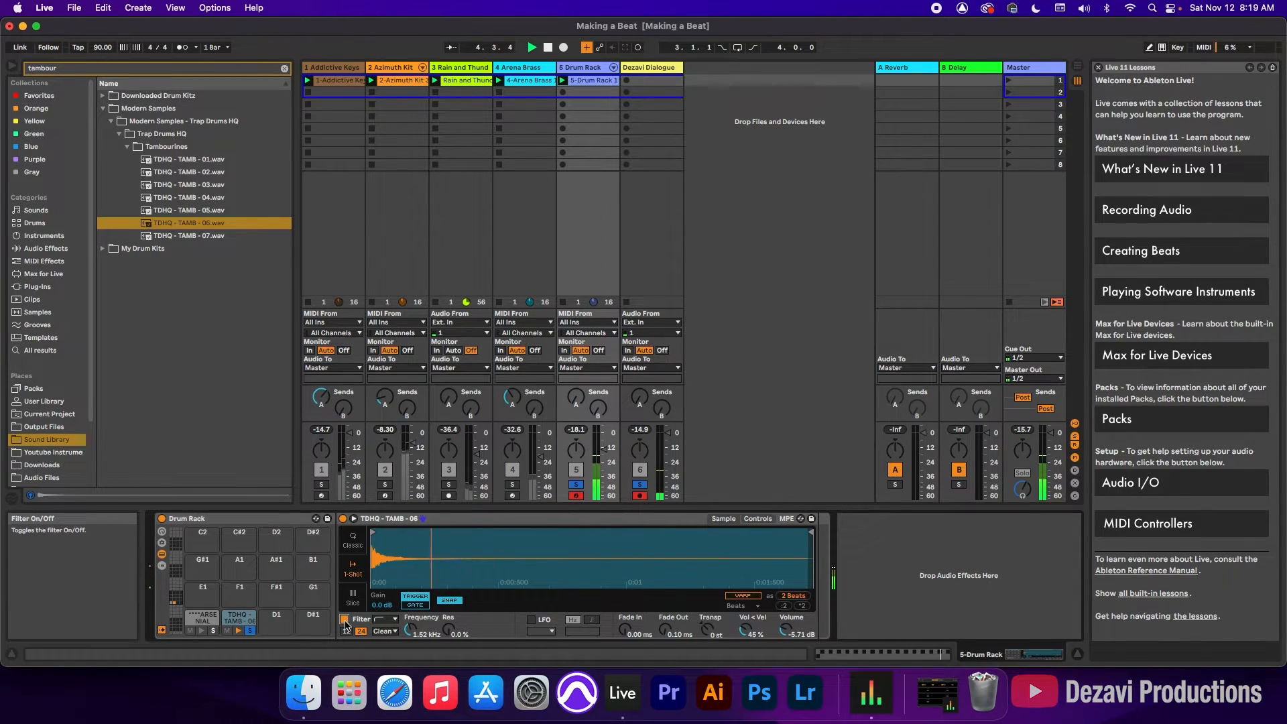
Step: Clear the solos and set the tambourine's filter frequency to 902 Hz and its sample volume to -9.71 dB
{"action": "left_click", "coordinate": [249, 631]}
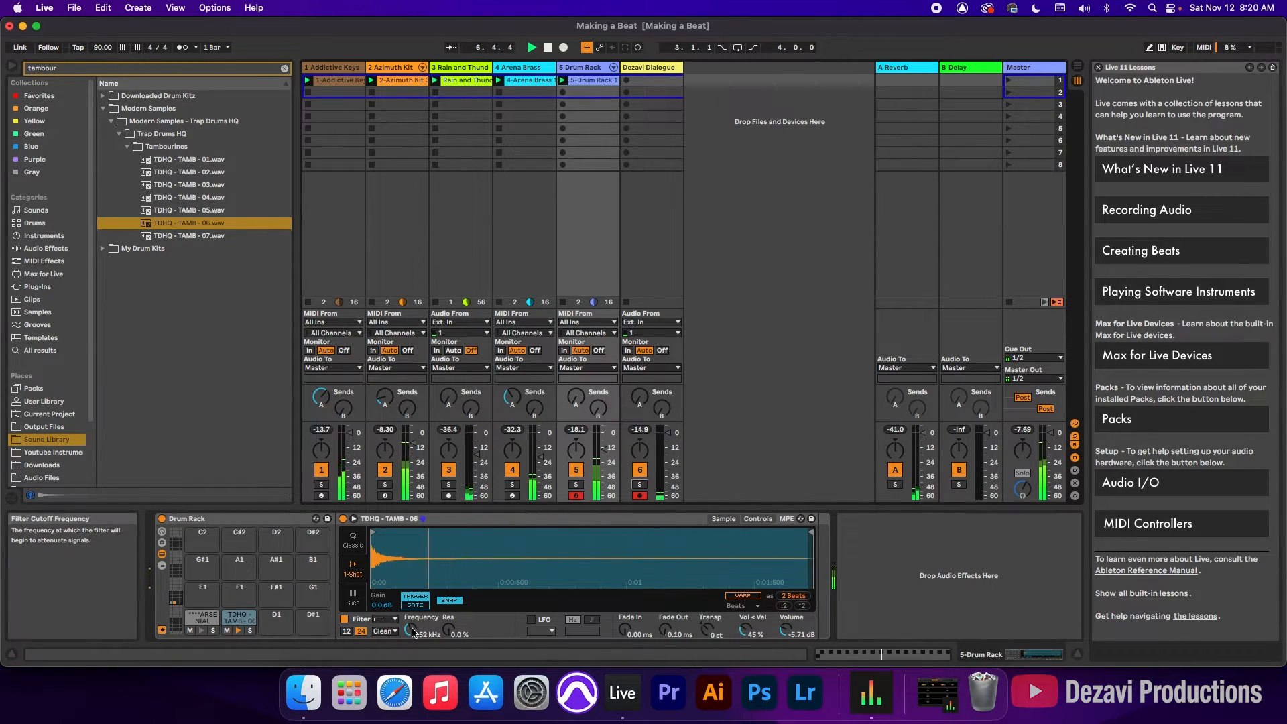
{"action": "mouse_move", "coordinate": [410, 629]}
{"action": "left_mouse_down"}
{"action": "mouse_move", "coordinate": [410, 647]}
{"action": "mouse_move", "coordinate": [409, 628]}
{"action": "left_mouse_up"}
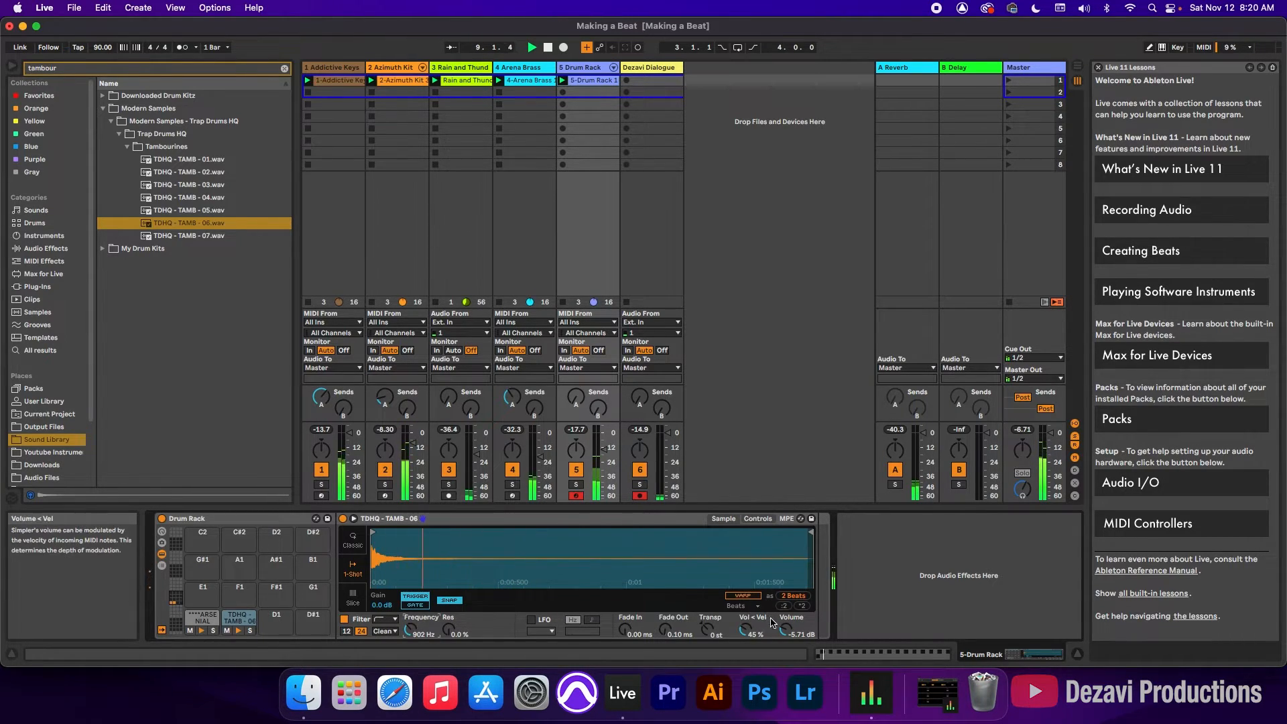
{"action": "left_click_drag", "start_coordinate": [786, 629], "coordinate": [785, 631]}
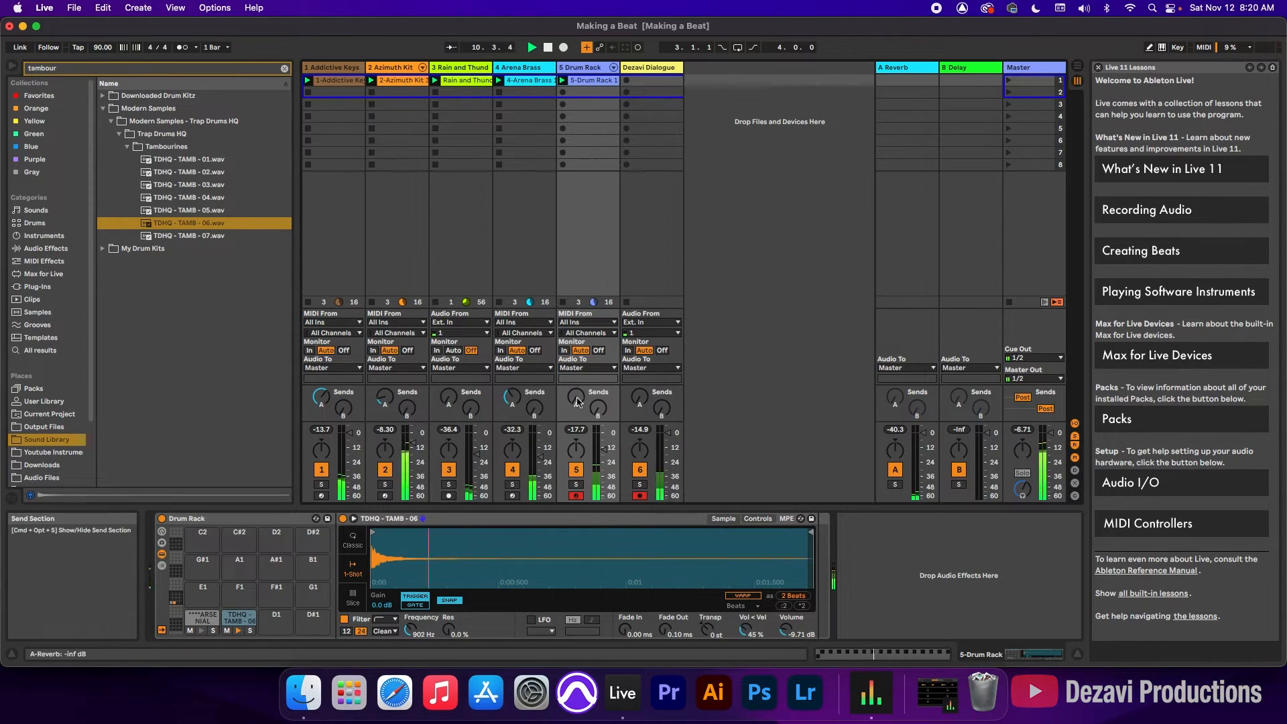
Step: Raise the Drum Rack track's reverb send slightly and lower the track's volume
{"action": "left_click_drag", "start_coordinate": [578, 402], "coordinate": [578, 398]}
{"action": "left_click_drag", "start_coordinate": [604, 448], "coordinate": [604, 461]}
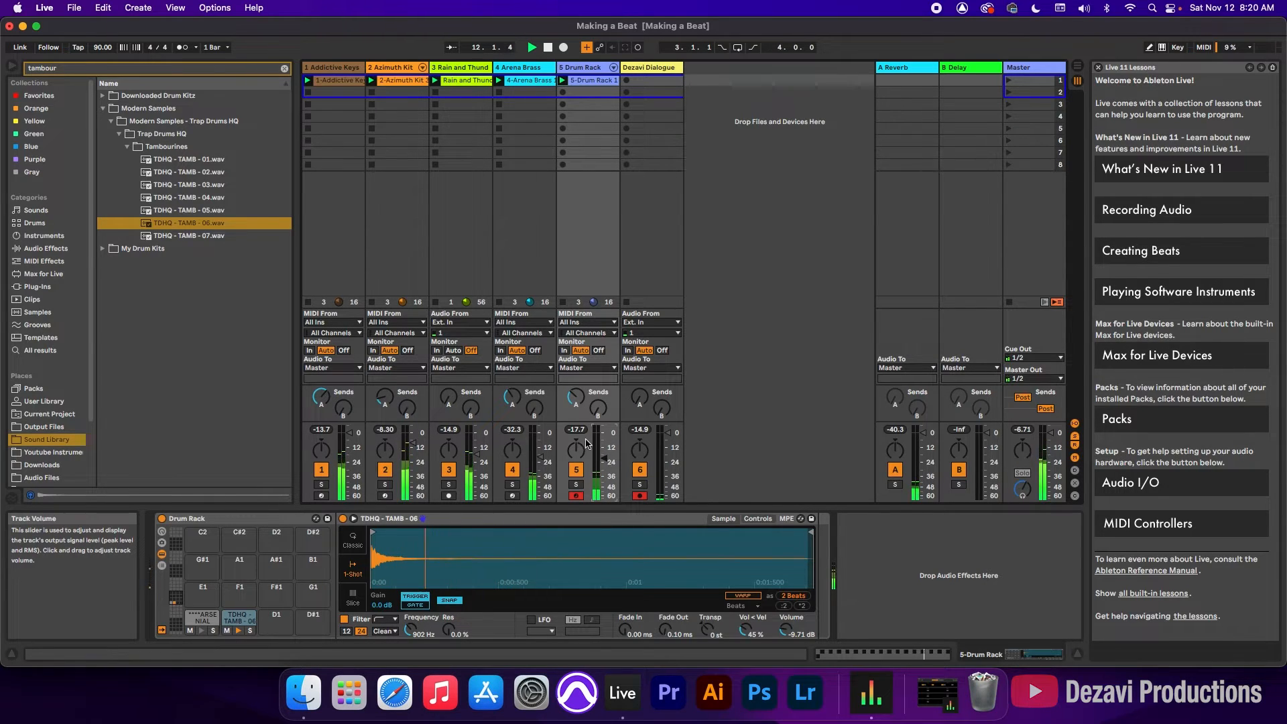
Step: Lower the high-cut band on the Rain and Thunder track's EQ Eight to 2.45 kHz
{"action": "left_click", "coordinate": [460, 67]}
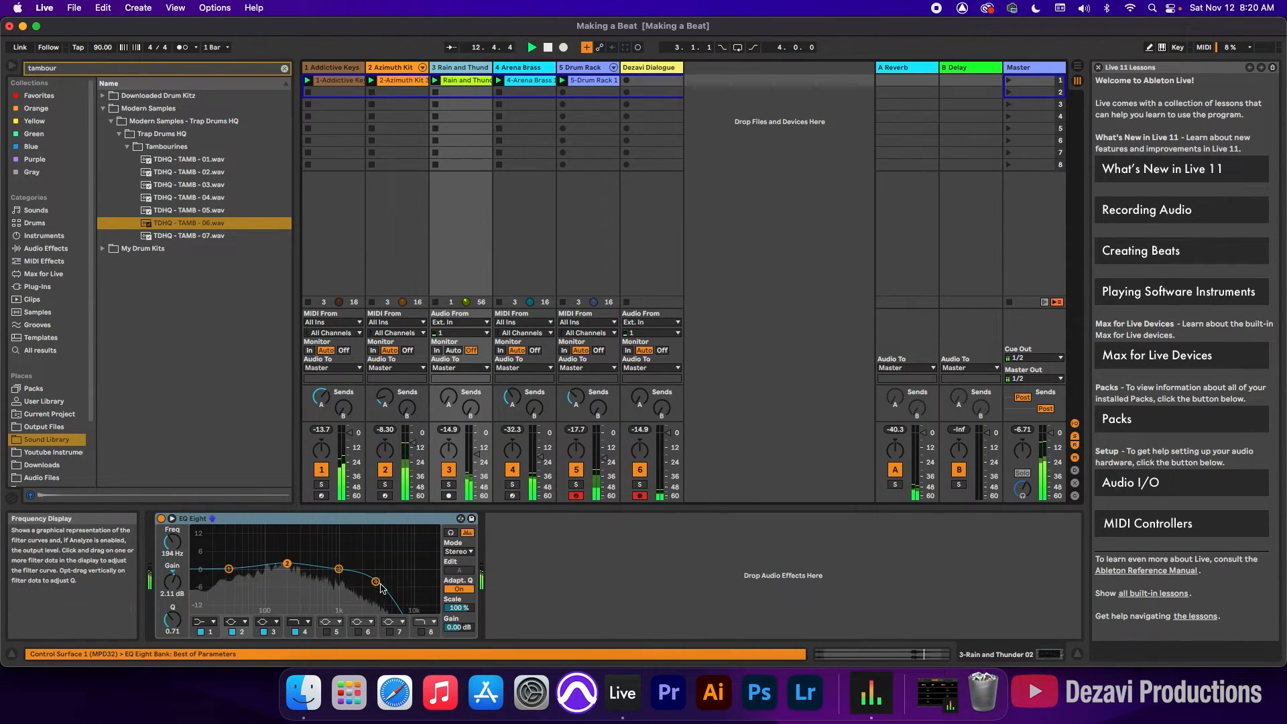
{"action": "left_click_drag", "start_coordinate": [376, 582], "coordinate": [367, 581]}
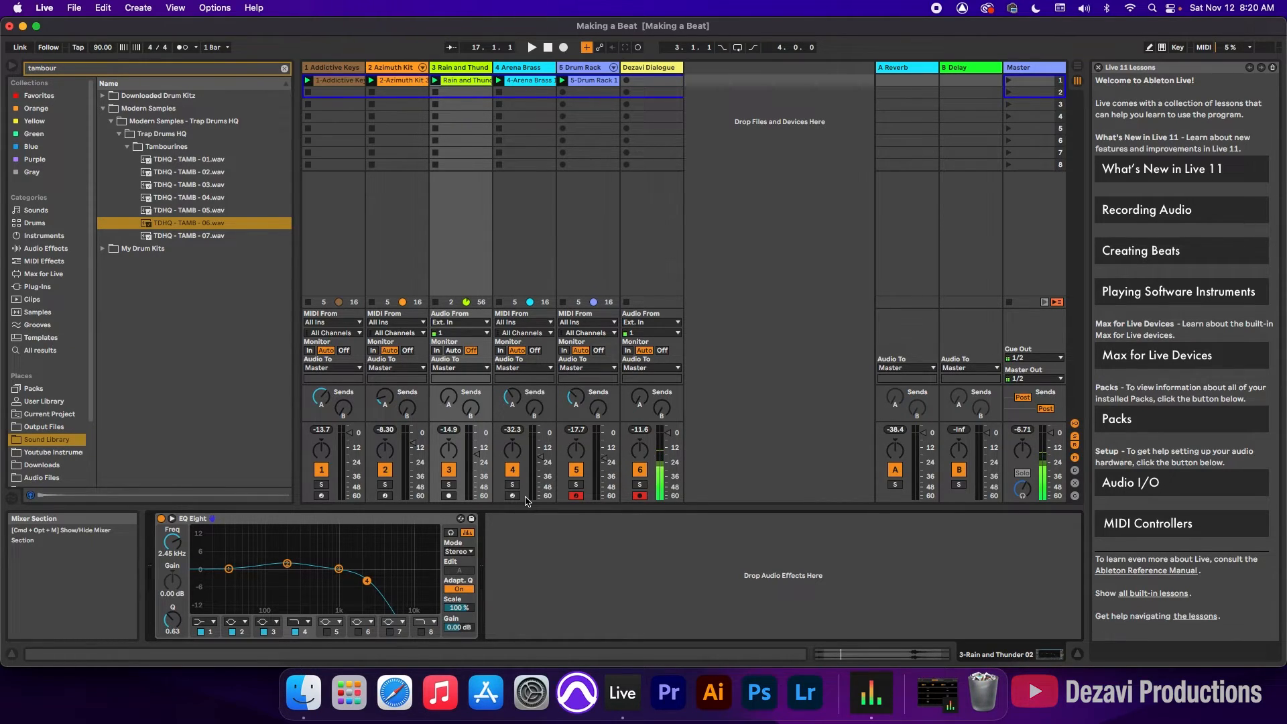
Step: Play the beat with the Drum Rack muted and briefly mute the Azimuth Kit to hear the remaining tracks
{"action": "key", "text": "space"}
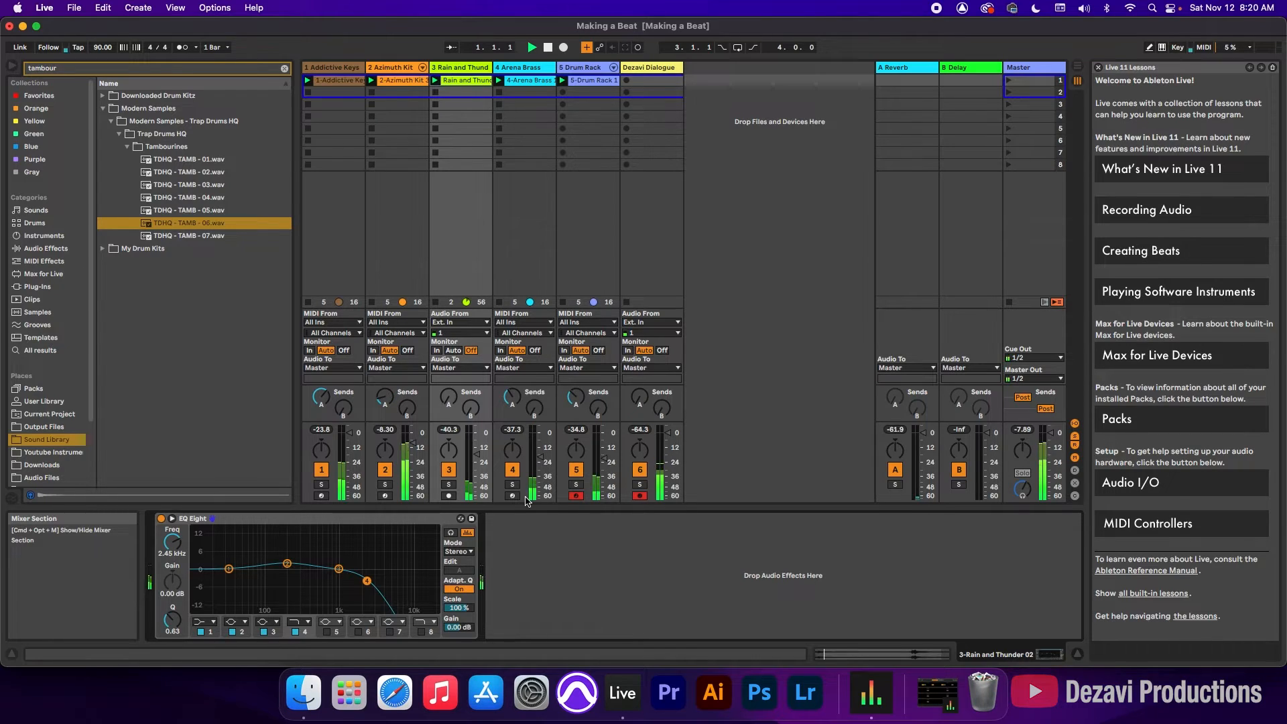
{"action": "left_click", "coordinate": [577, 470]}
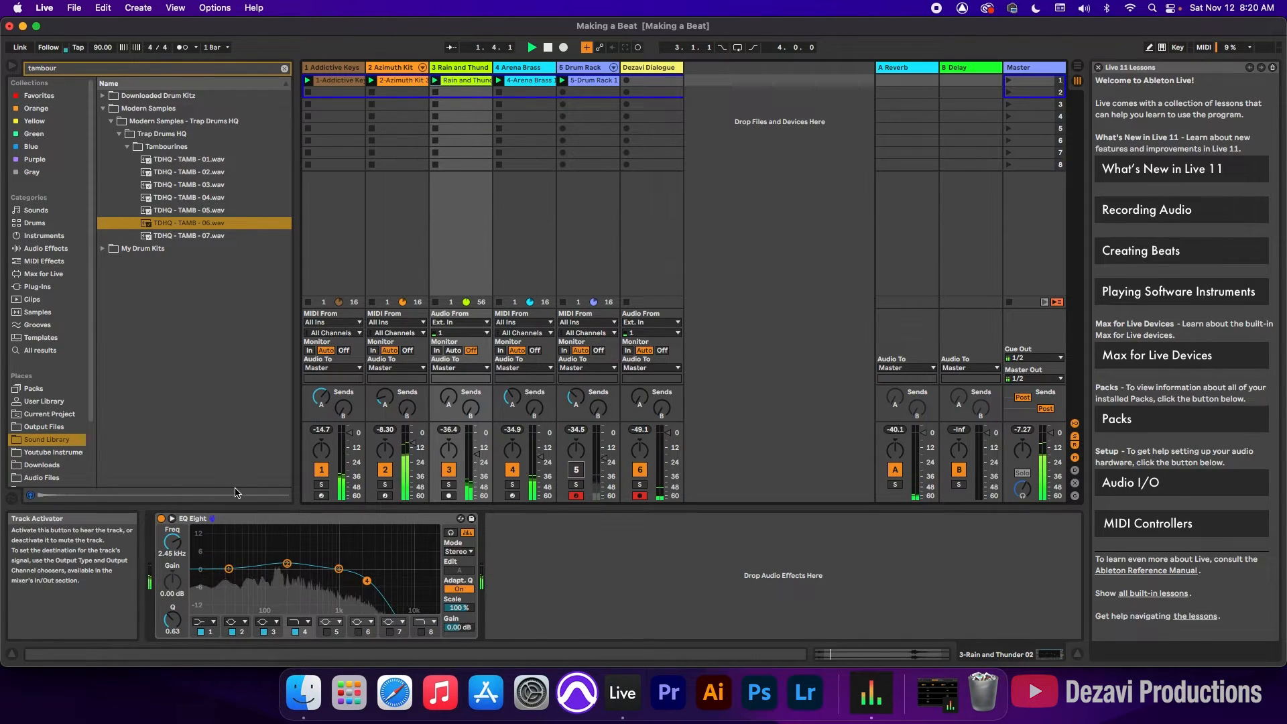
{"action": "left_click", "coordinate": [385, 469]}
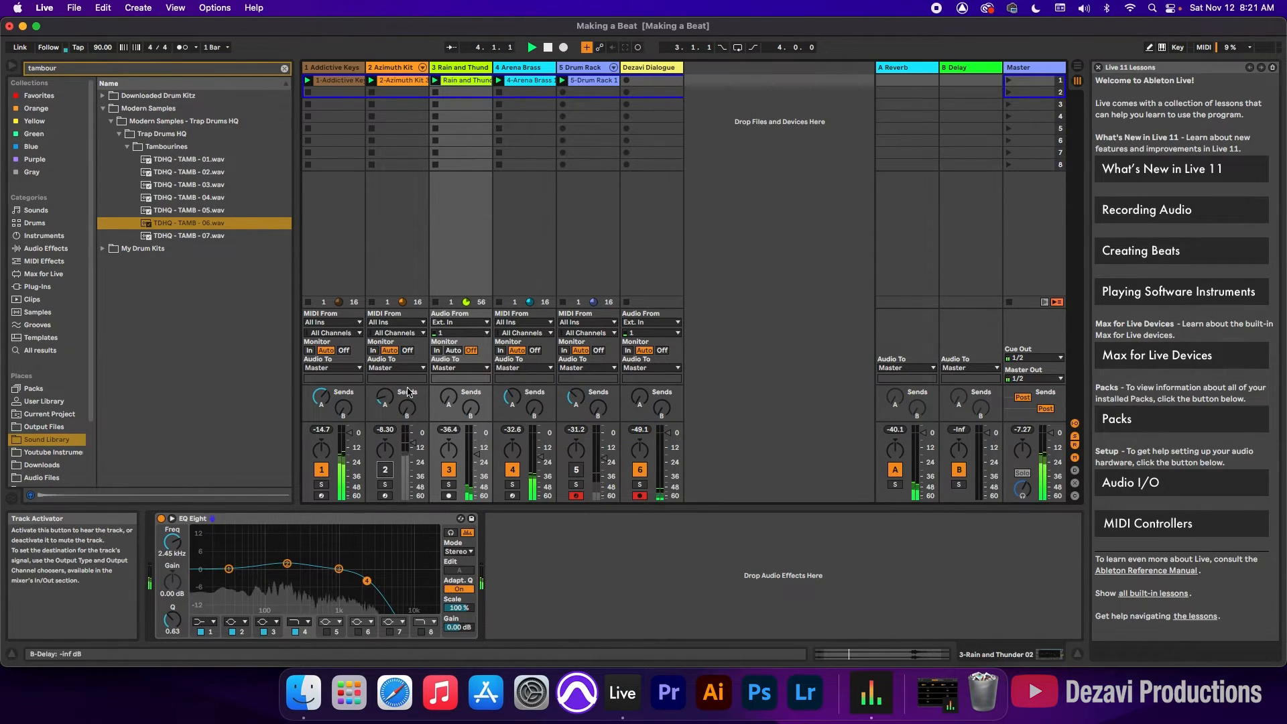
{"action": "left_click", "coordinate": [396, 68]}
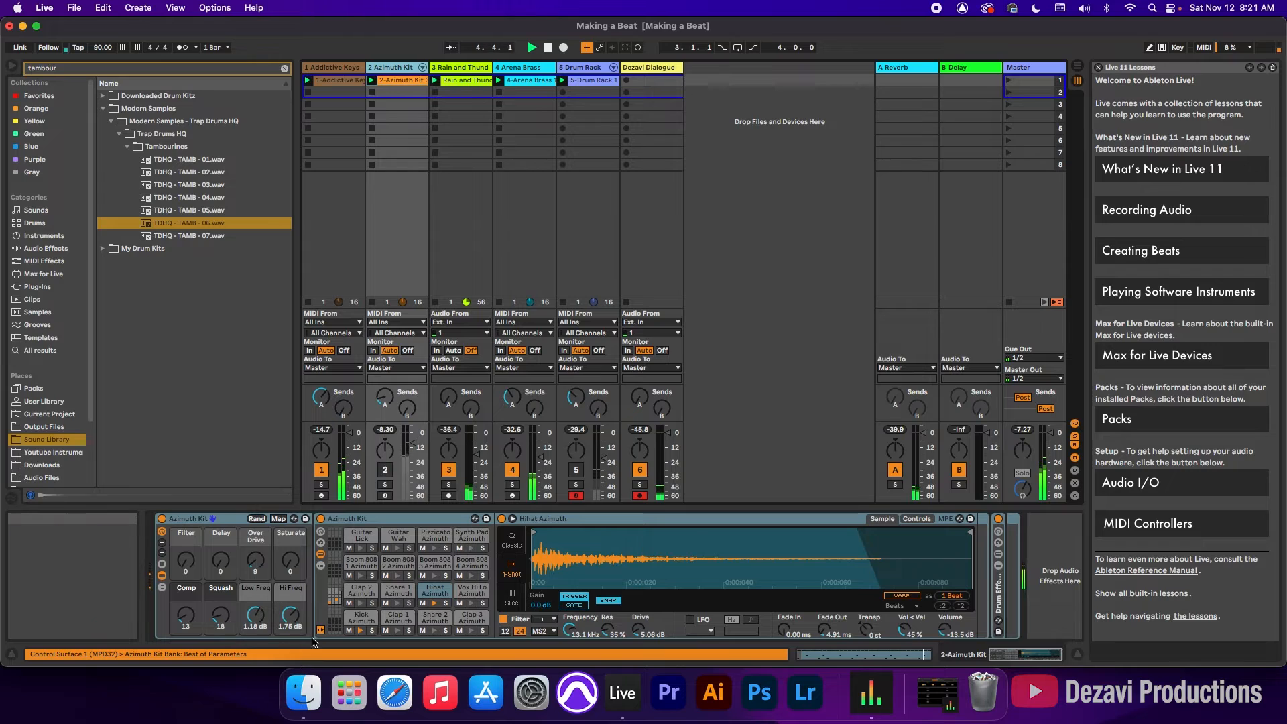
{"action": "left_click", "coordinate": [385, 469]}
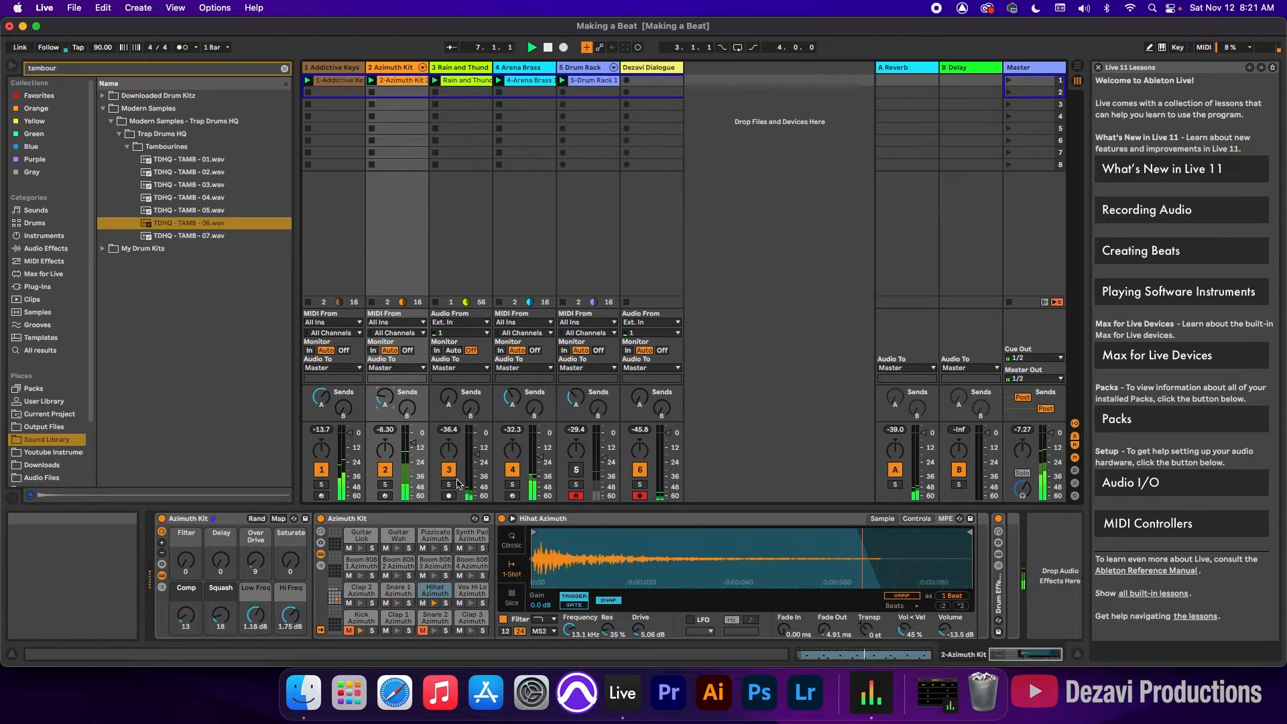
Step: Unmute the Azimuth Kit's Snare 2 and Kick pads, and check the kit's individual chain levels in the mixer
{"action": "left_click", "coordinate": [421, 631]}
{"action": "left_click", "coordinate": [349, 631]}
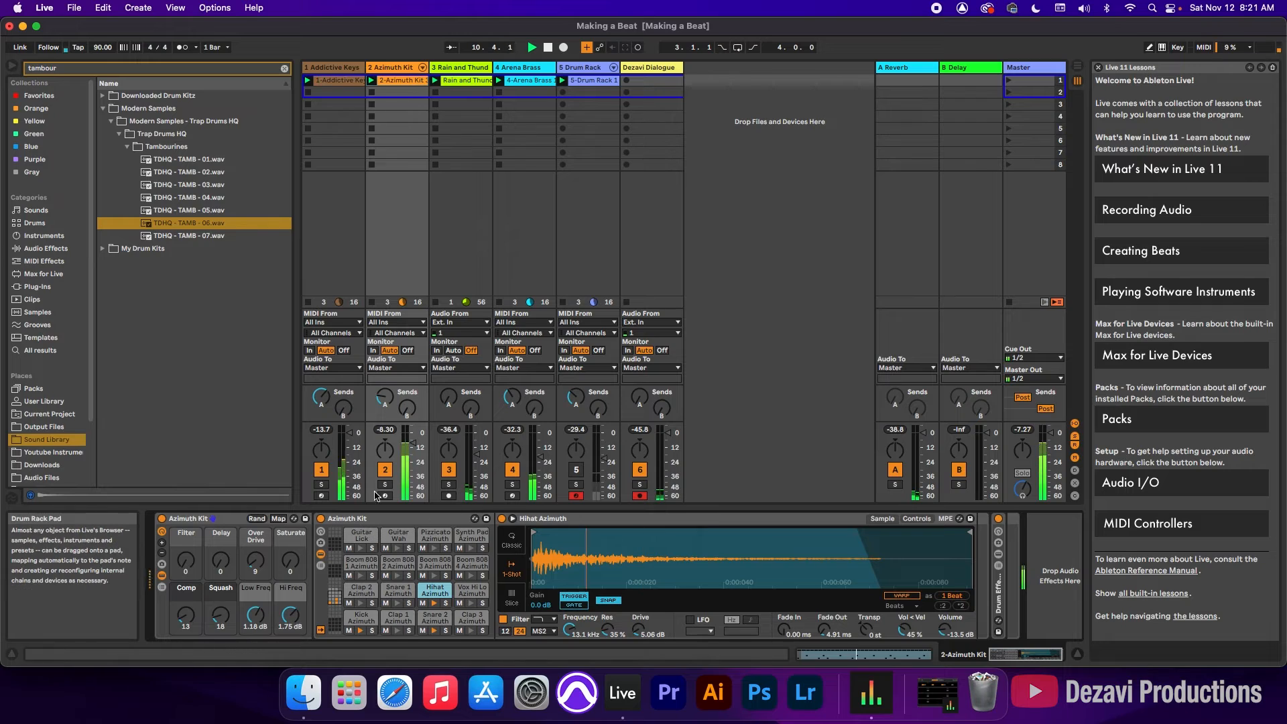
{"action": "left_click", "coordinate": [422, 67]}
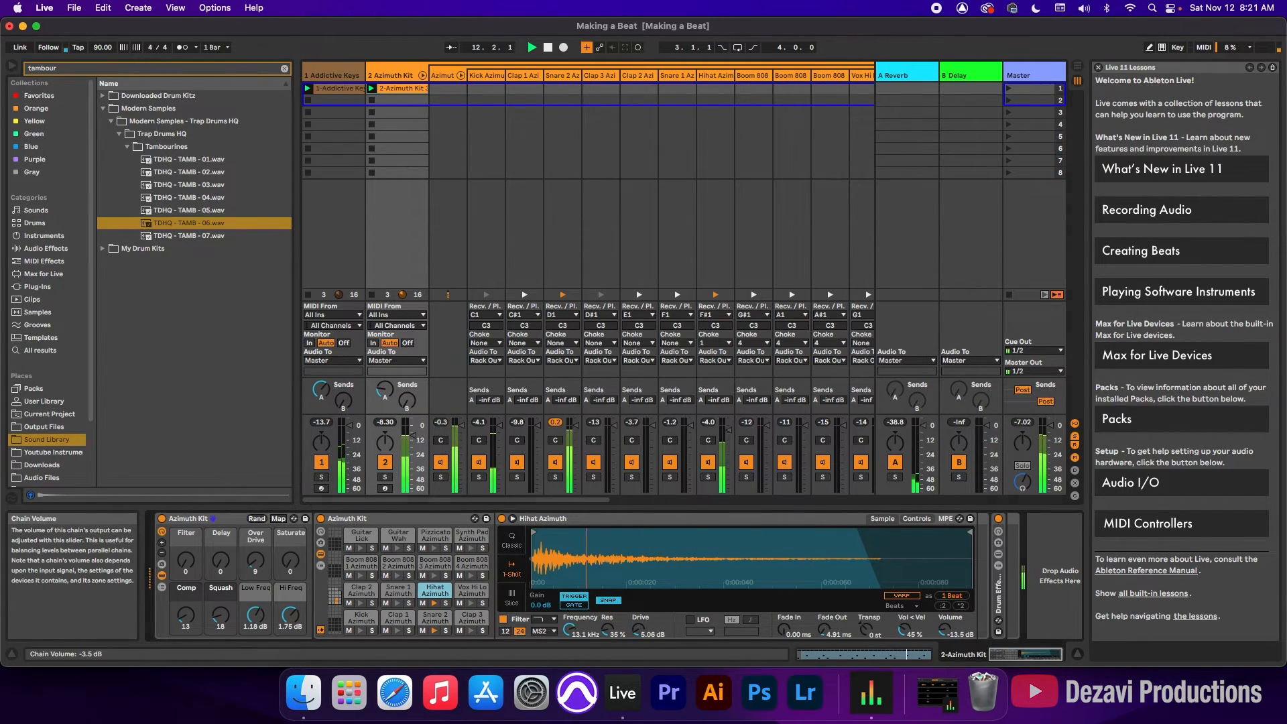
{"action": "left_click", "coordinate": [423, 76]}
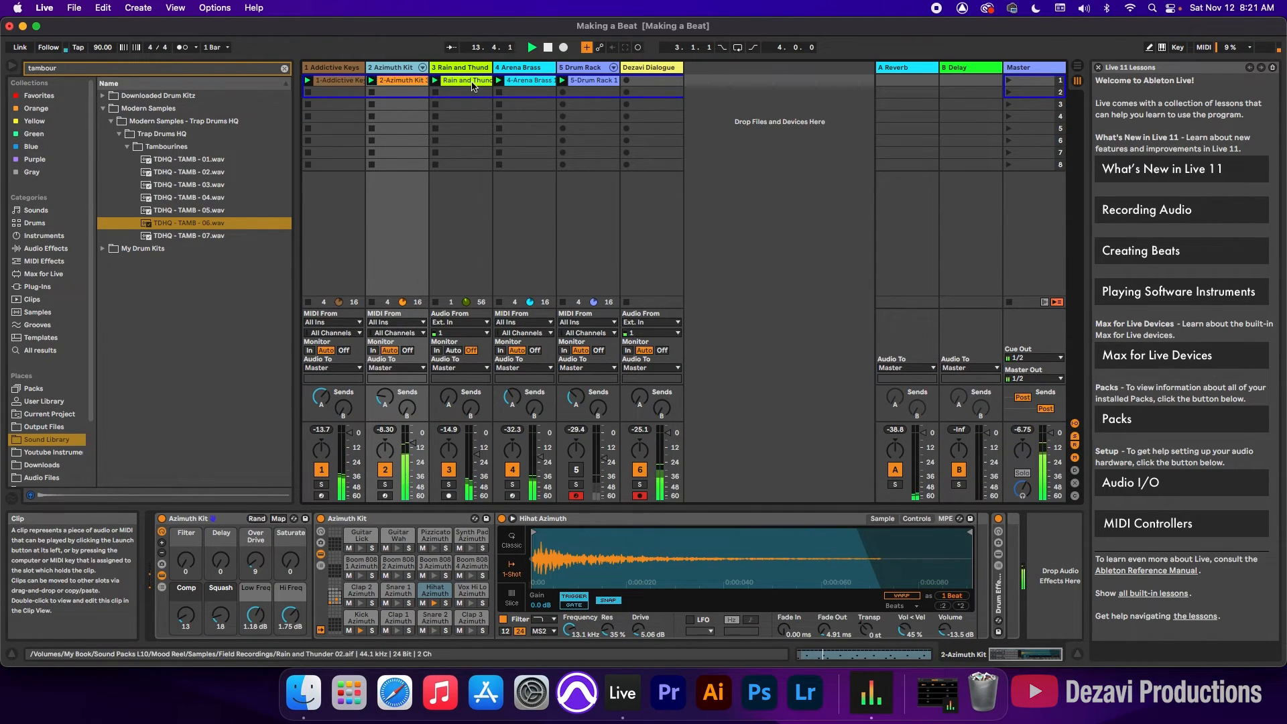
Step: Lower the lowest band of the Rain and Thunder track's EQ Eight slightly and set the 194 Hz band's gain to 0.37 dB
{"action": "left_click", "coordinate": [473, 83]}
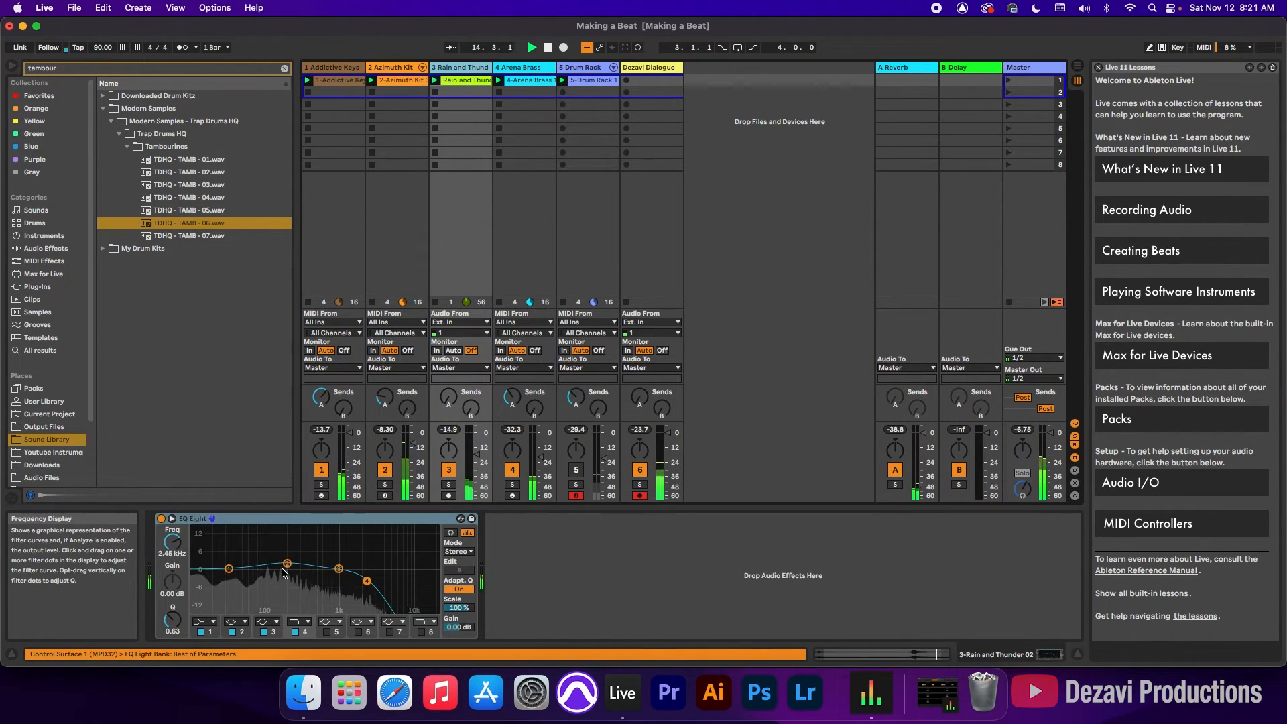
{"action": "left_click_drag", "start_coordinate": [228, 569], "coordinate": [287, 568]}
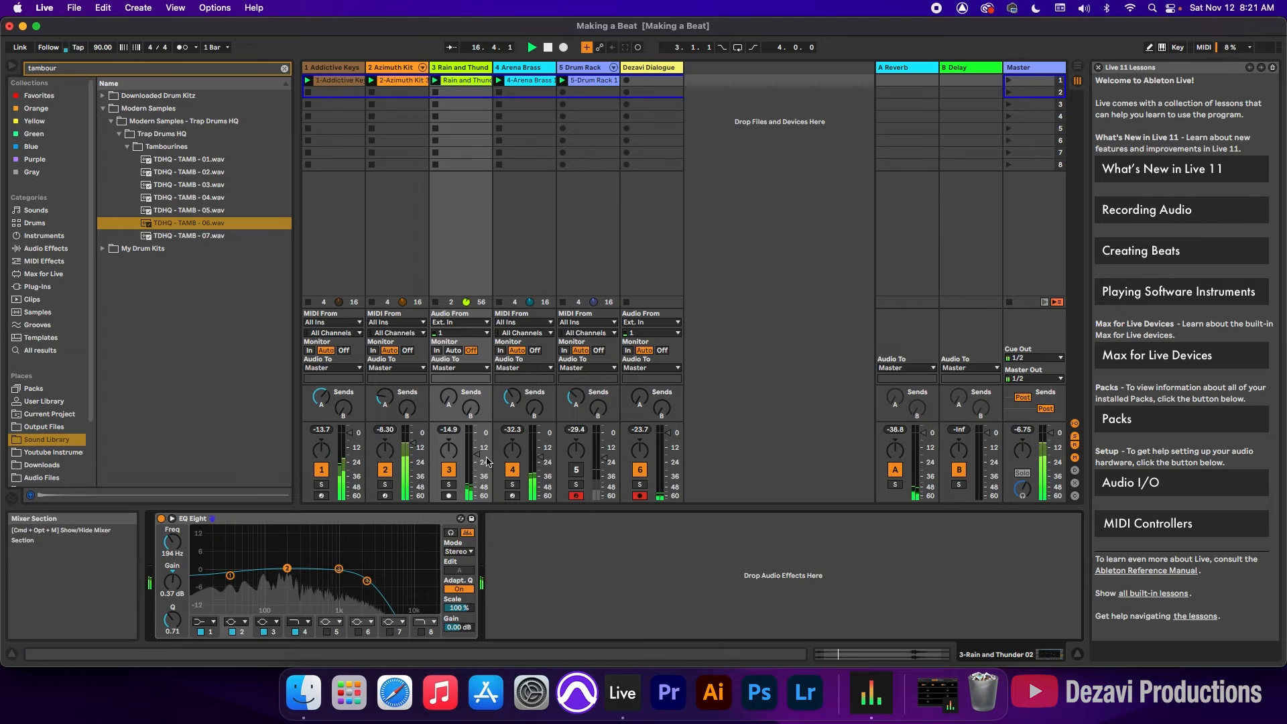
Step: Unmute the Drum Rack, show its devices and listen to it with the Azimuth Kit temporarily muted
{"action": "left_click", "coordinate": [385, 469]}
{"action": "left_click", "coordinate": [573, 471]}
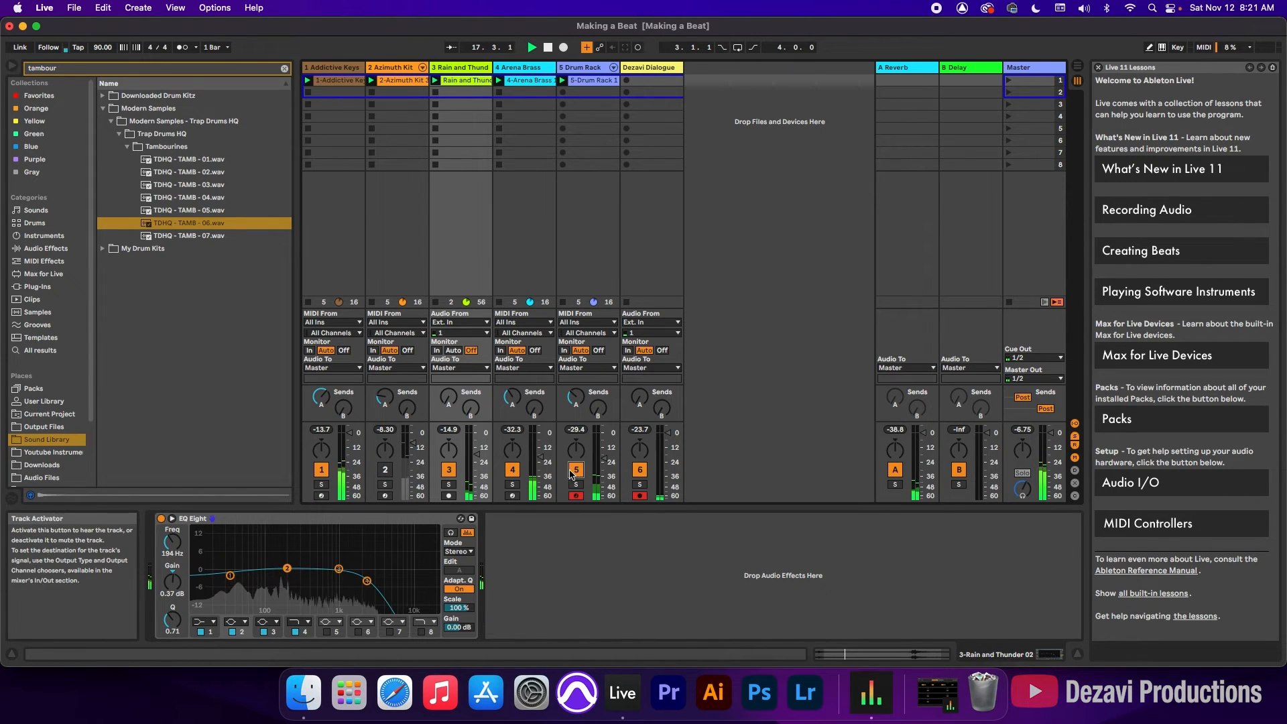
{"action": "left_click", "coordinate": [588, 69]}
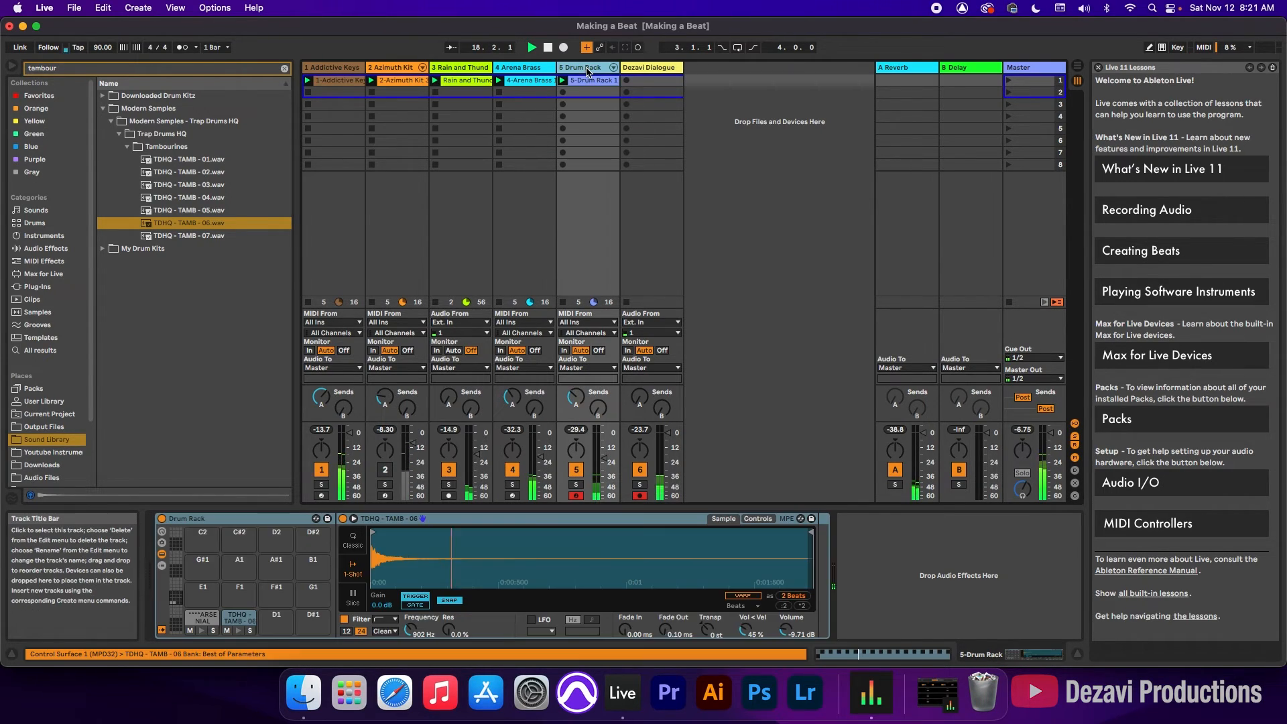
{"action": "left_click", "coordinate": [385, 469]}
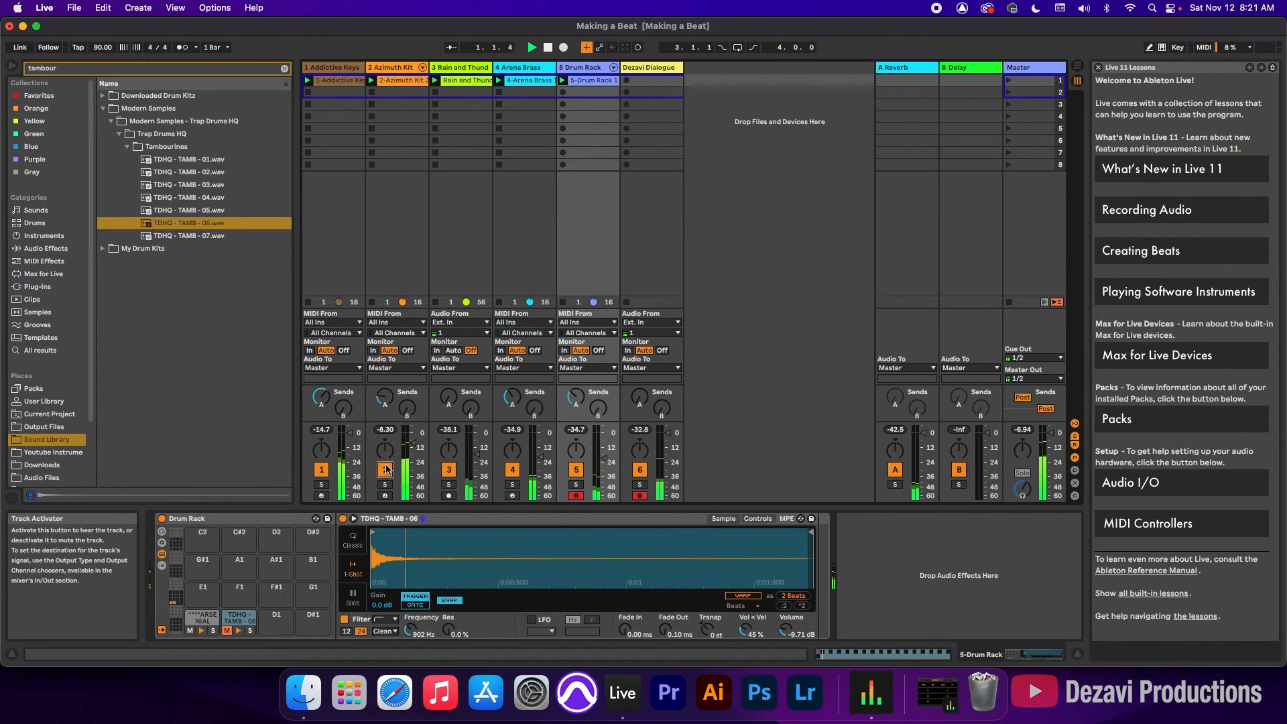